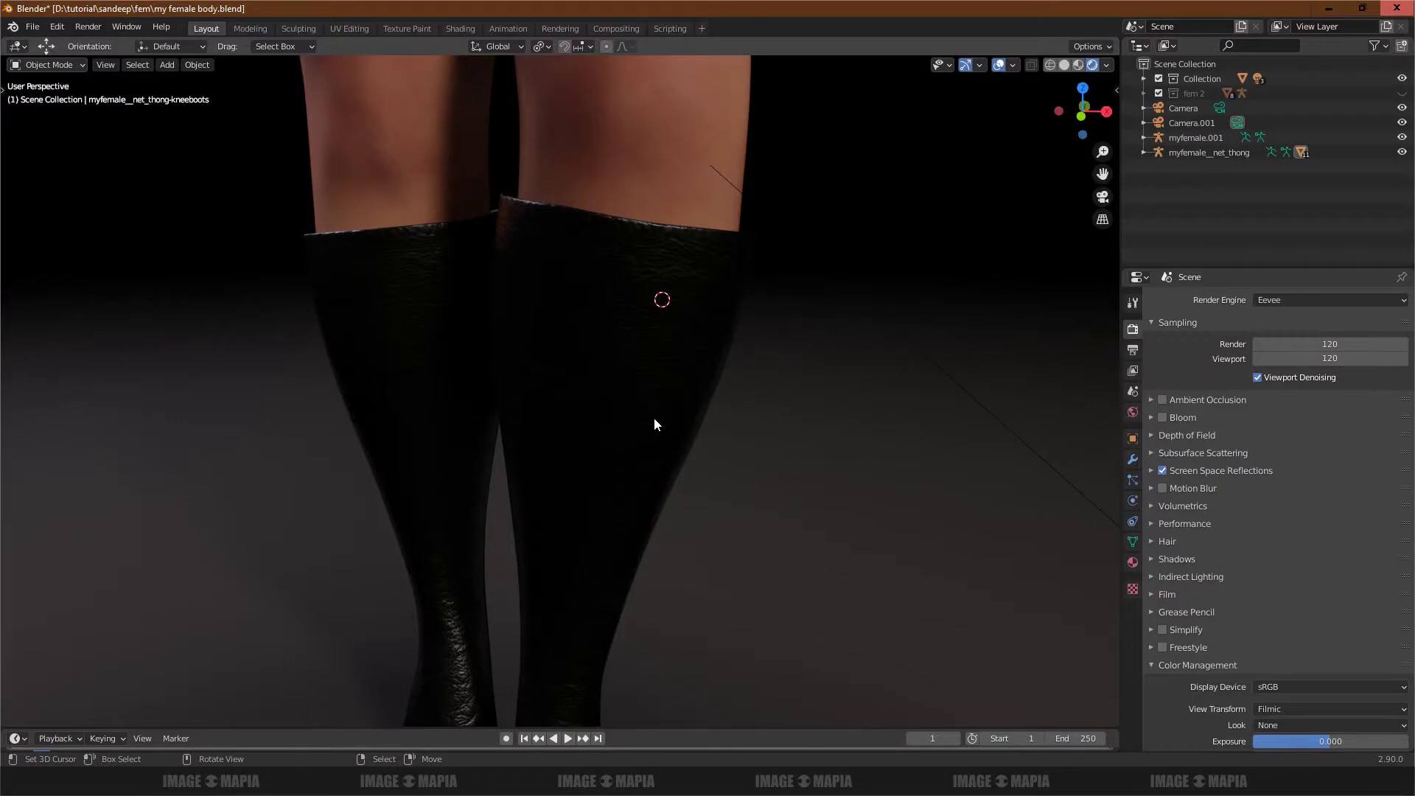
Step: Orbit and zoom around the finished leather boots to inspect the heels, toes and zipper strip
mouse_move(655, 423)
middle_down()
mouse_move(538, 399)
mouse_move(530, 356)
middle_up()
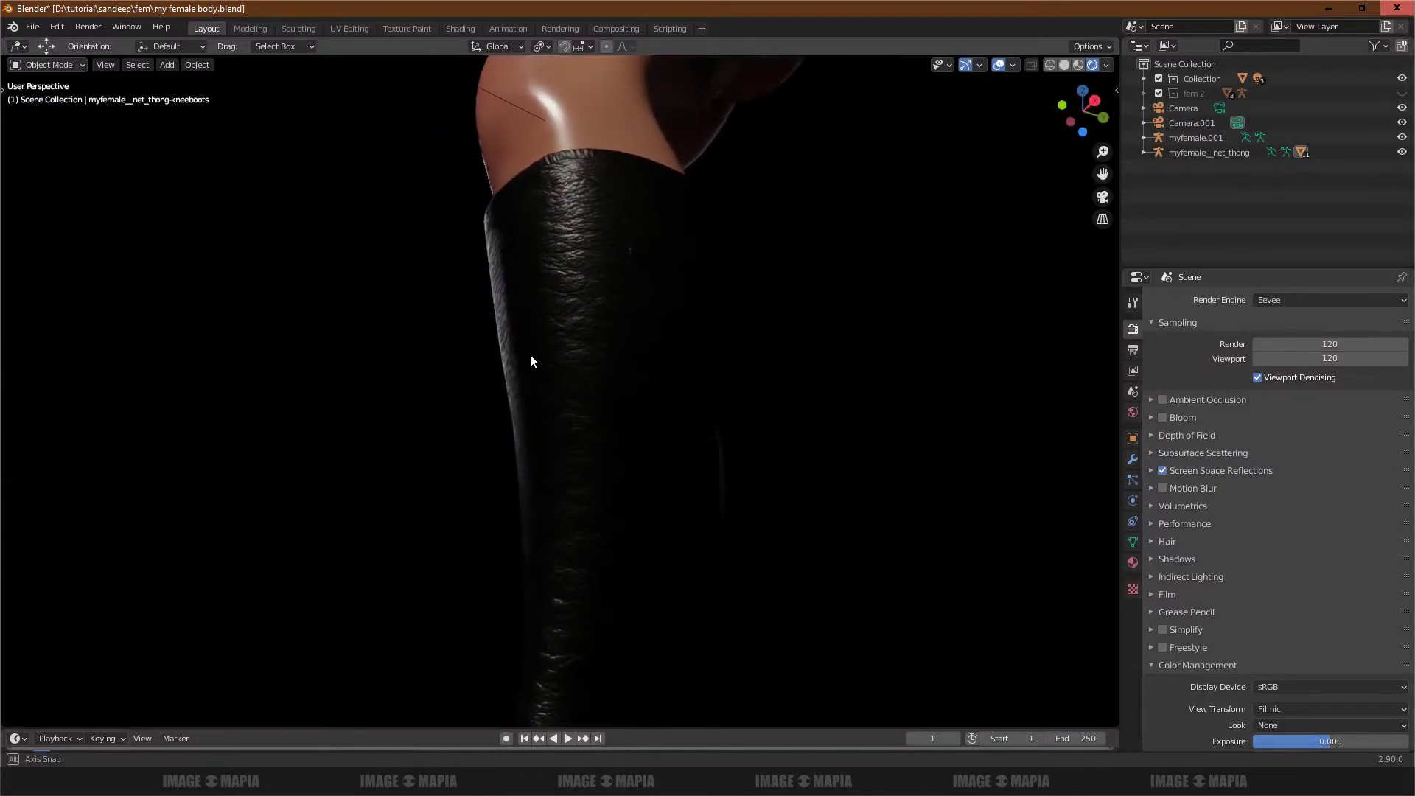
mouse_move(600, 395)
middle_down()
mouse_move(595, 282)
mouse_move(622, 324)
mouse_move(590, 348)
mouse_move(691, 354)
mouse_move(800, 398)
mouse_move(769, 400)
middle_up()
scroll(581, 378, up, 1)
scroll(639, 412, up, 1)
shift+middle_drag(639, 413, 688, 222)
shift+middle_drag(706, 427, 632, 475)
scroll(633, 475, up, 1)
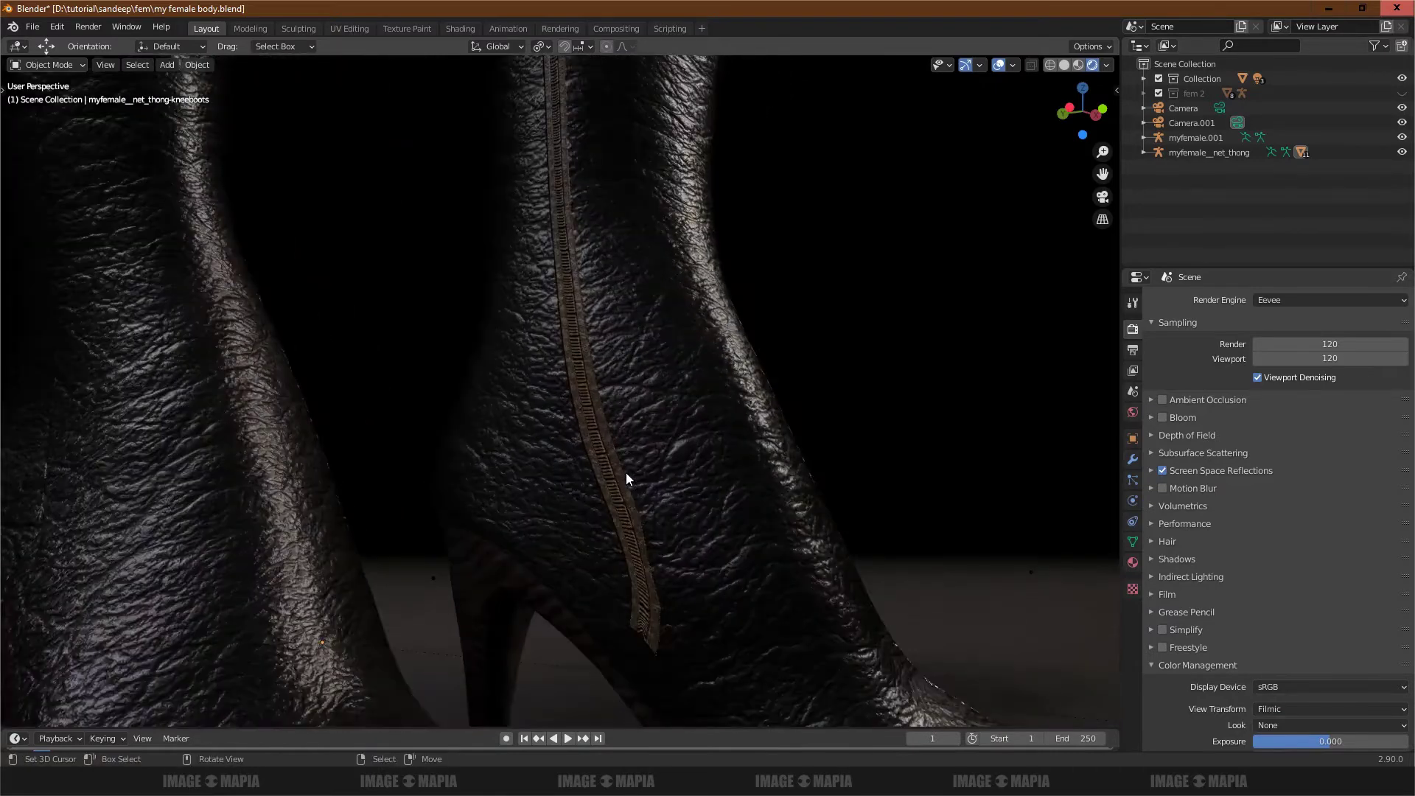
scroll(625, 471, up, 1)
scroll(625, 470, up, 1)
scroll(625, 468, down, 3)
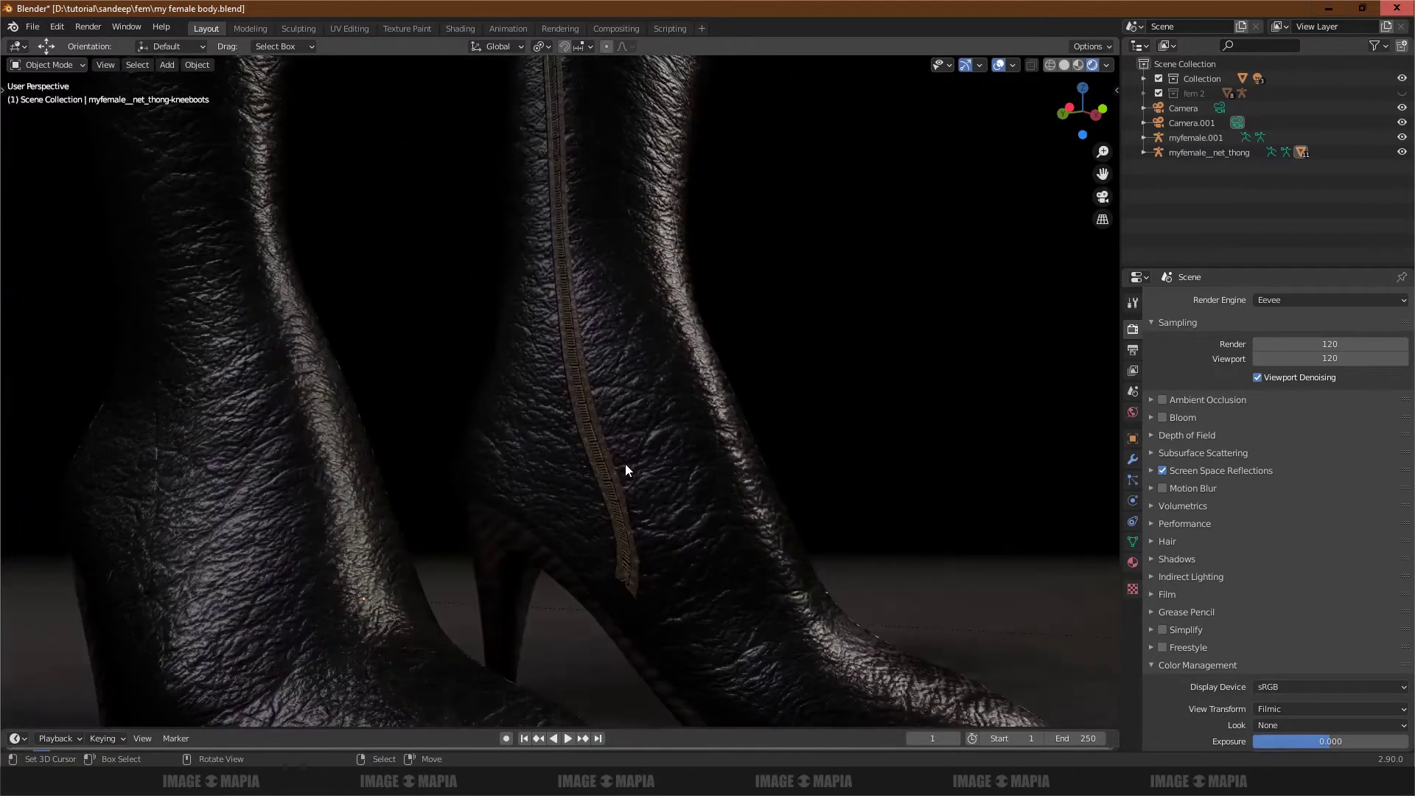
mouse_move(624, 467)
middle_down()
mouse_move(581, 476)
mouse_move(626, 479)
middle_up()
scroll(626, 477, down, 3)
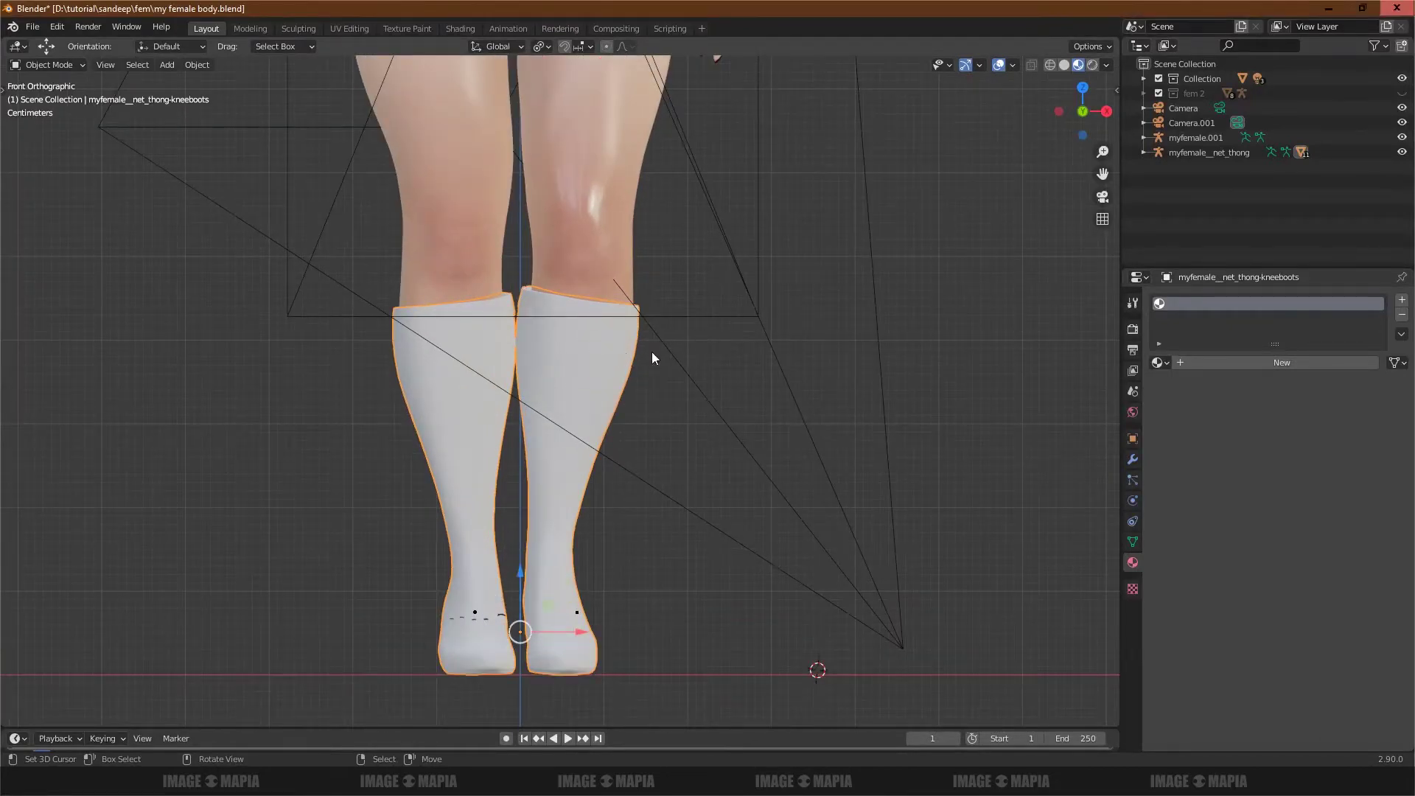
Step: Export the boots as knee boot.fbx with Limit to Selected Objects enabled
click(33, 26)
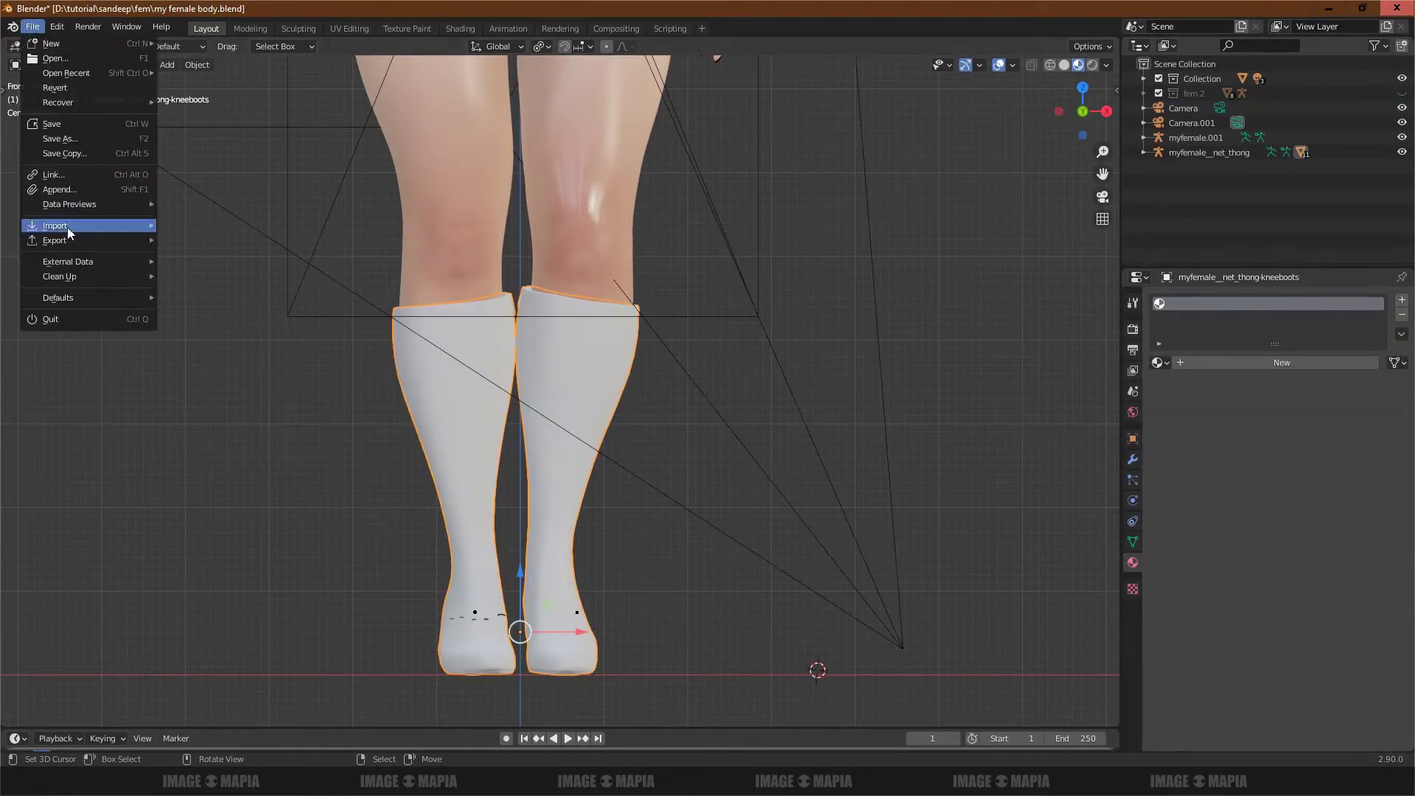
mouse_move(55, 241)
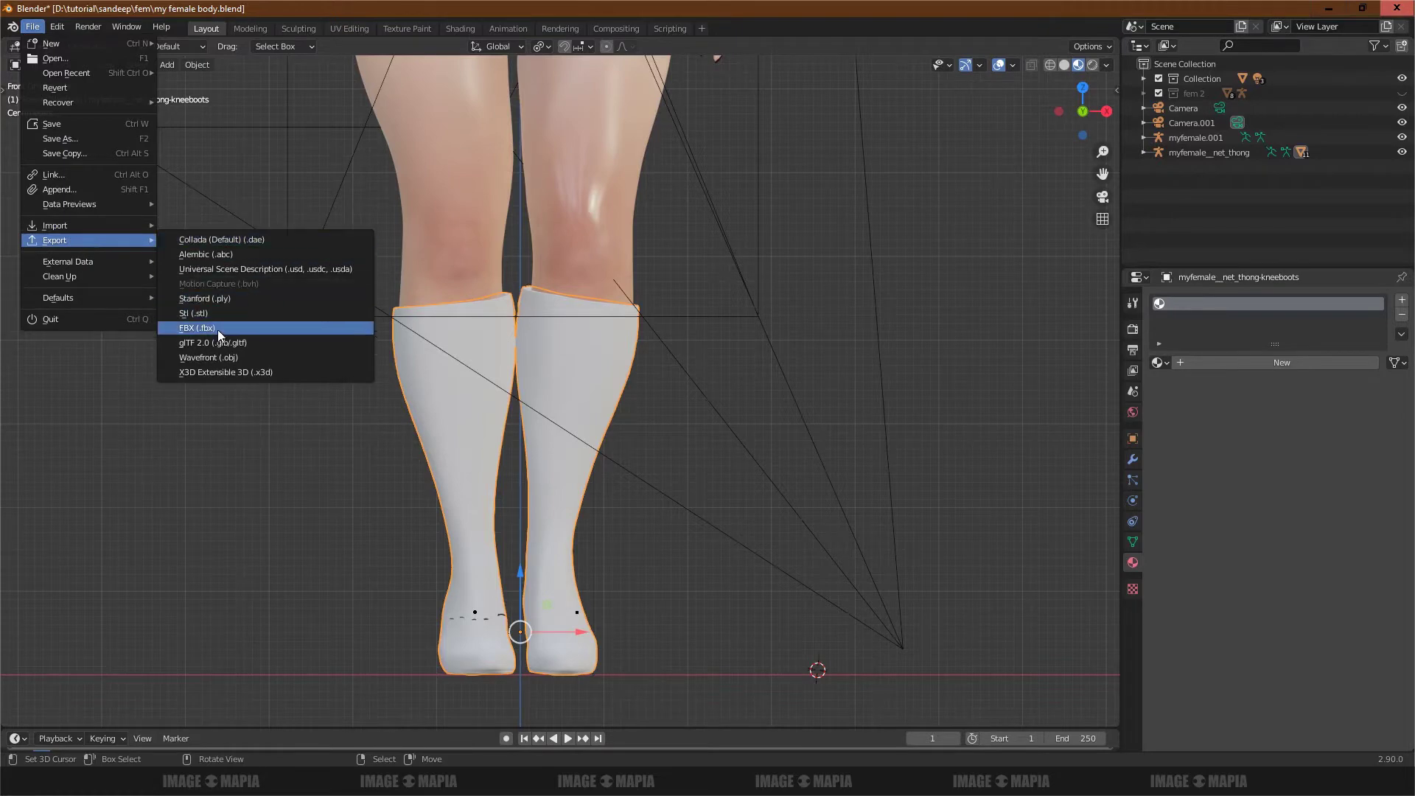
click(218, 330)
text(knee boot)
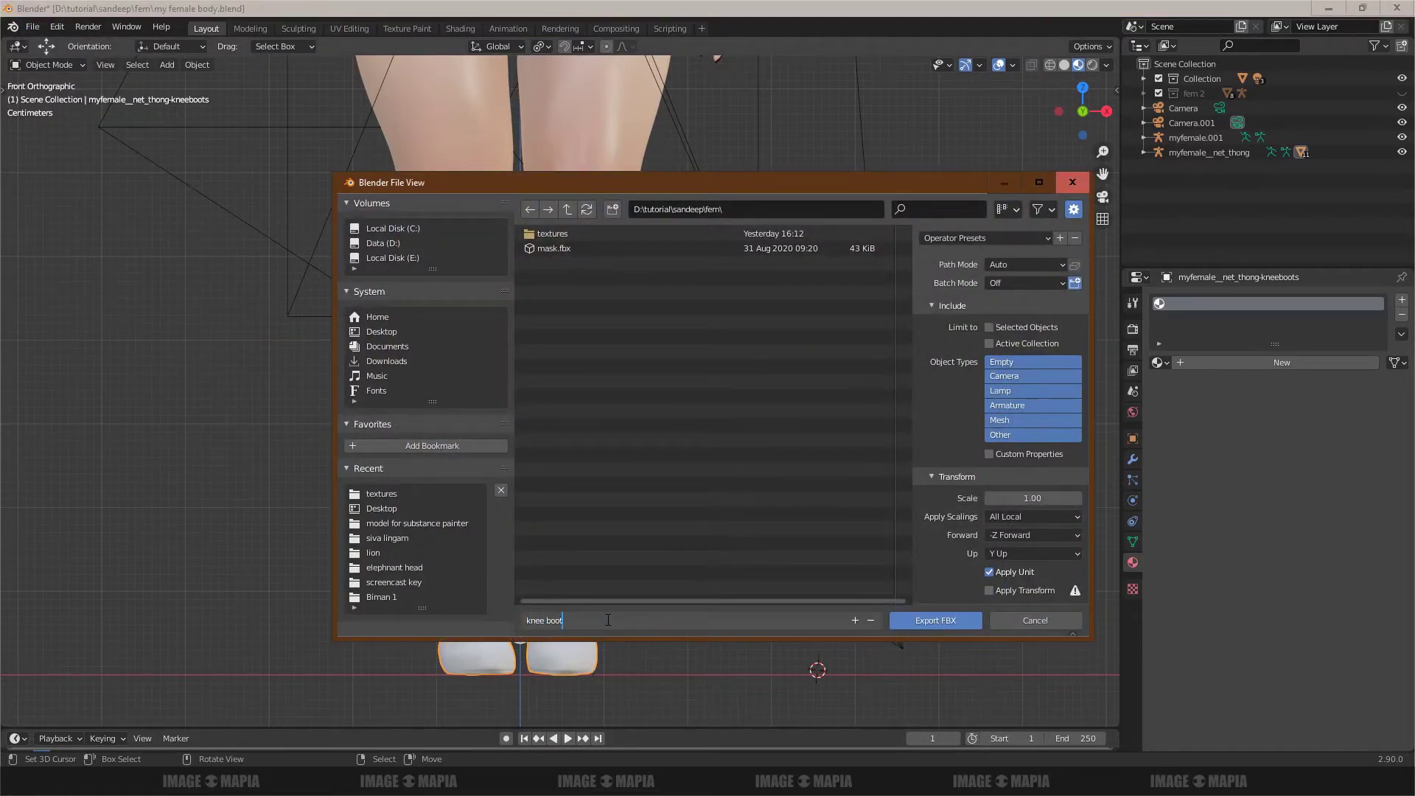
key(Return)
click(989, 327)
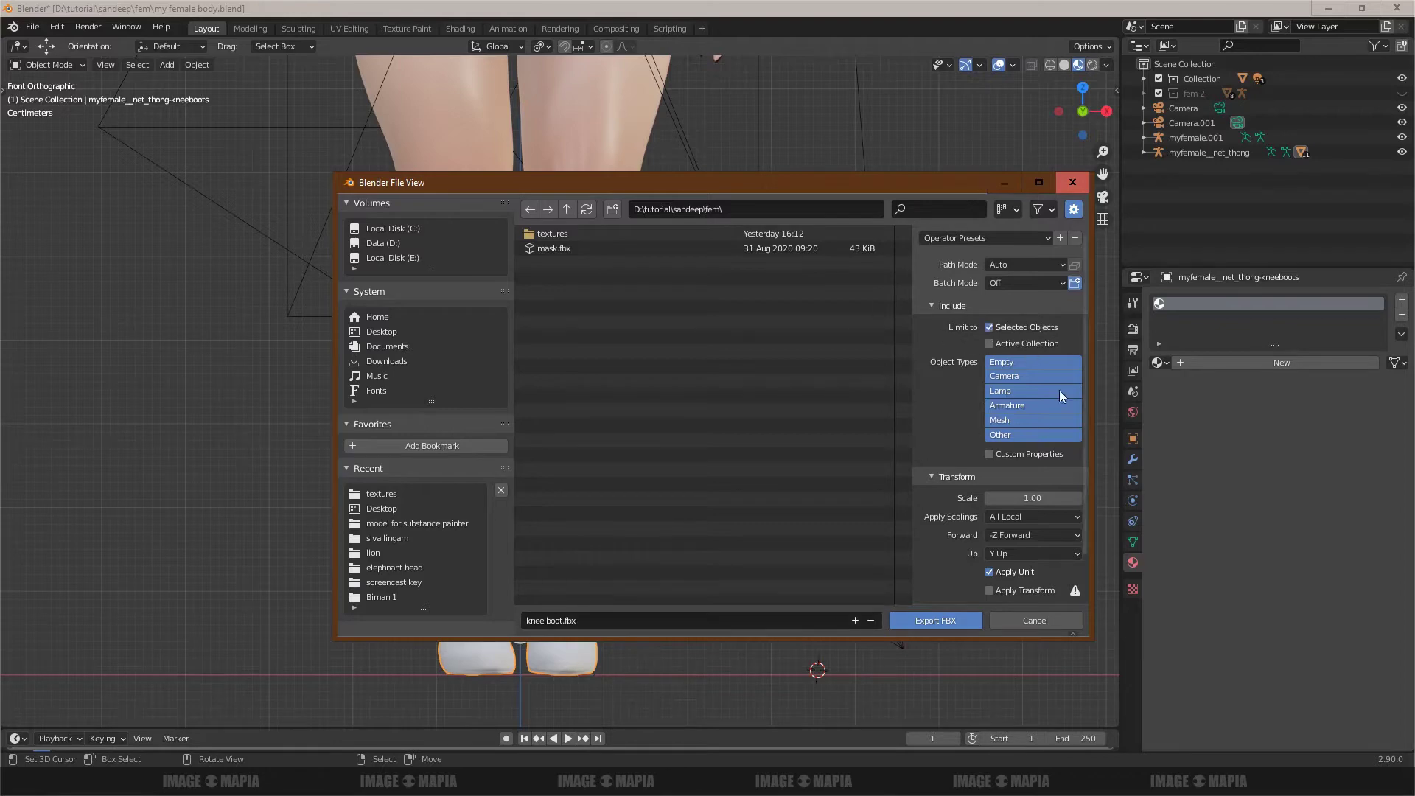
click(936, 622)
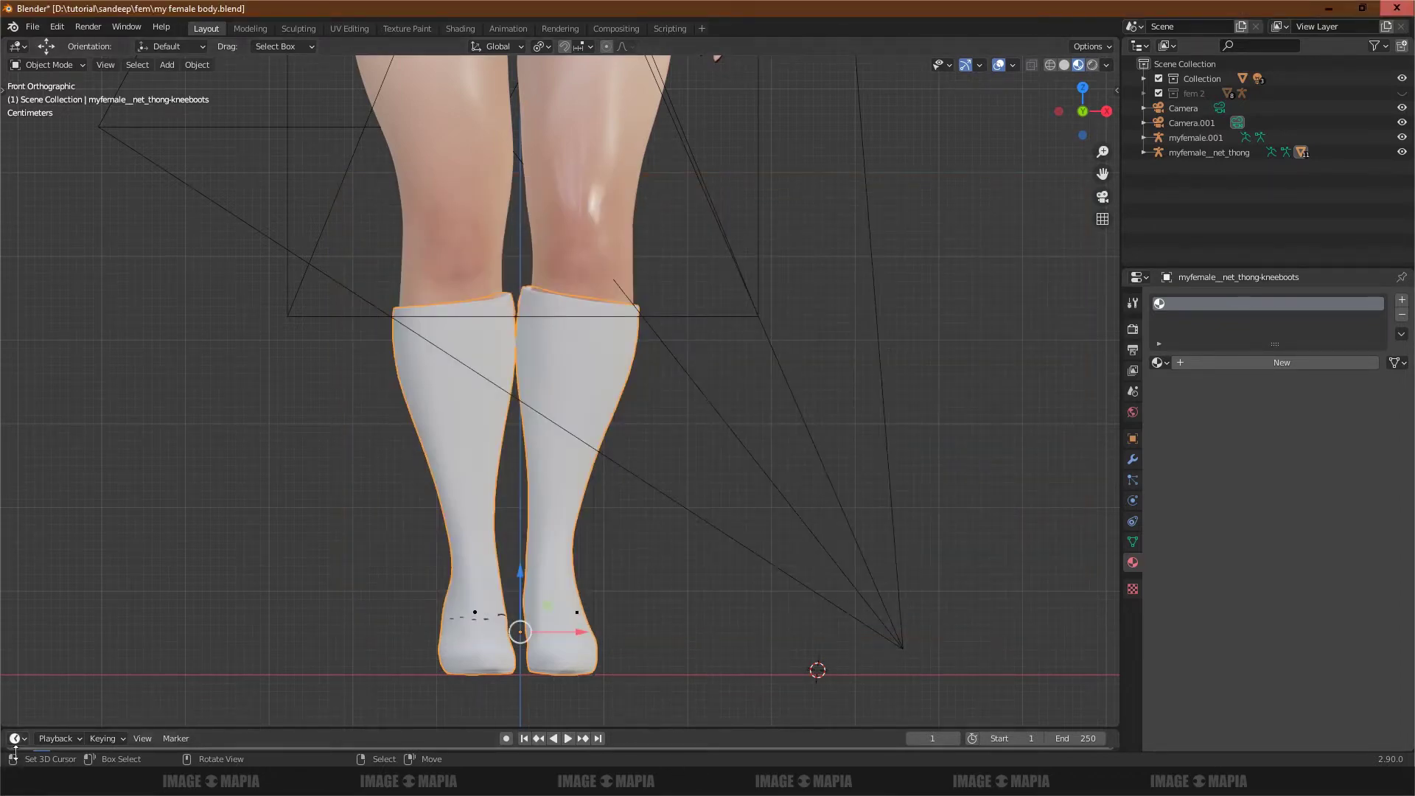
click(15, 781)
Step: Create a new Substance Painter project from knee boot.fbx at 2048 document resolution
key(Escape)
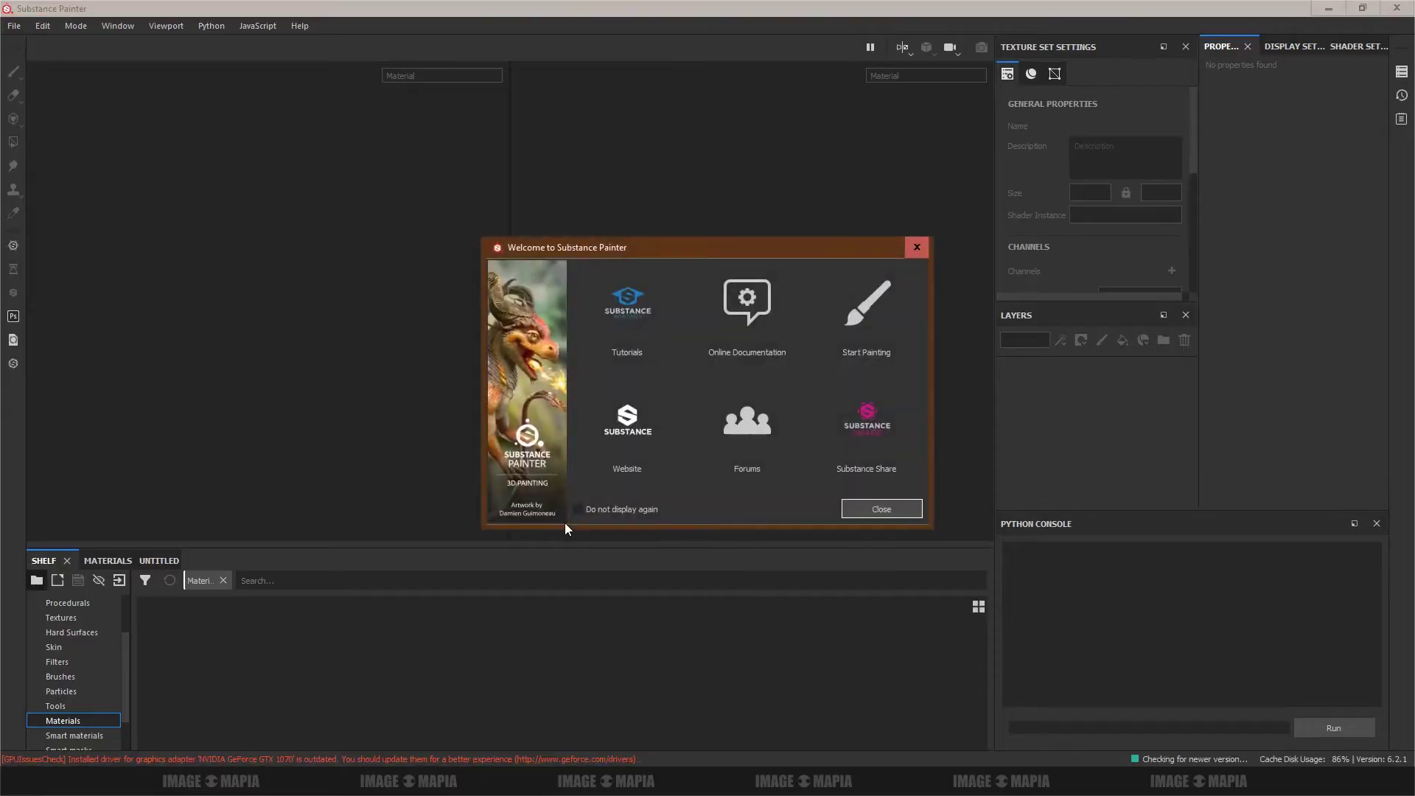
click(910, 526)
key(alt+Tab)
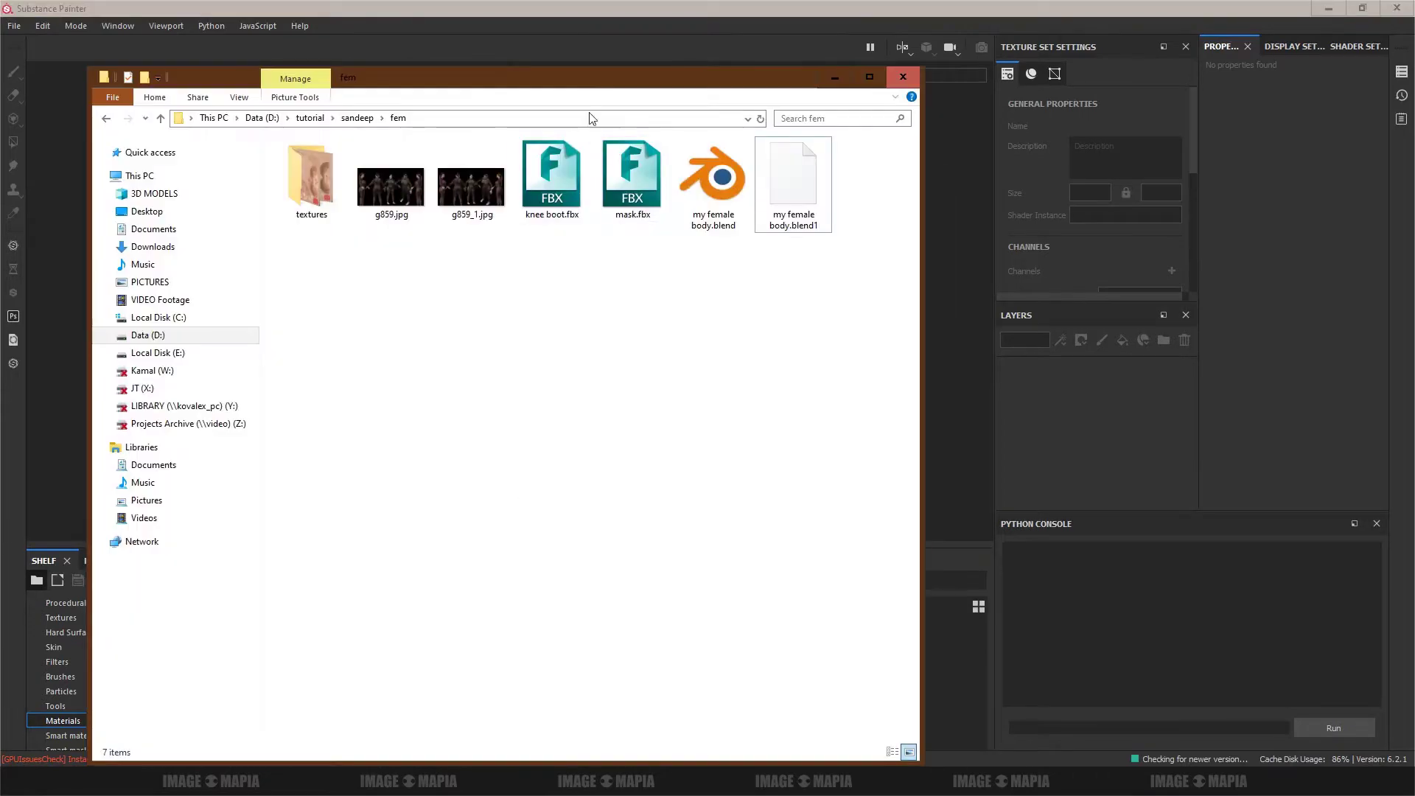
drag(578, 77, 548, 348)
drag(518, 433, 263, 226)
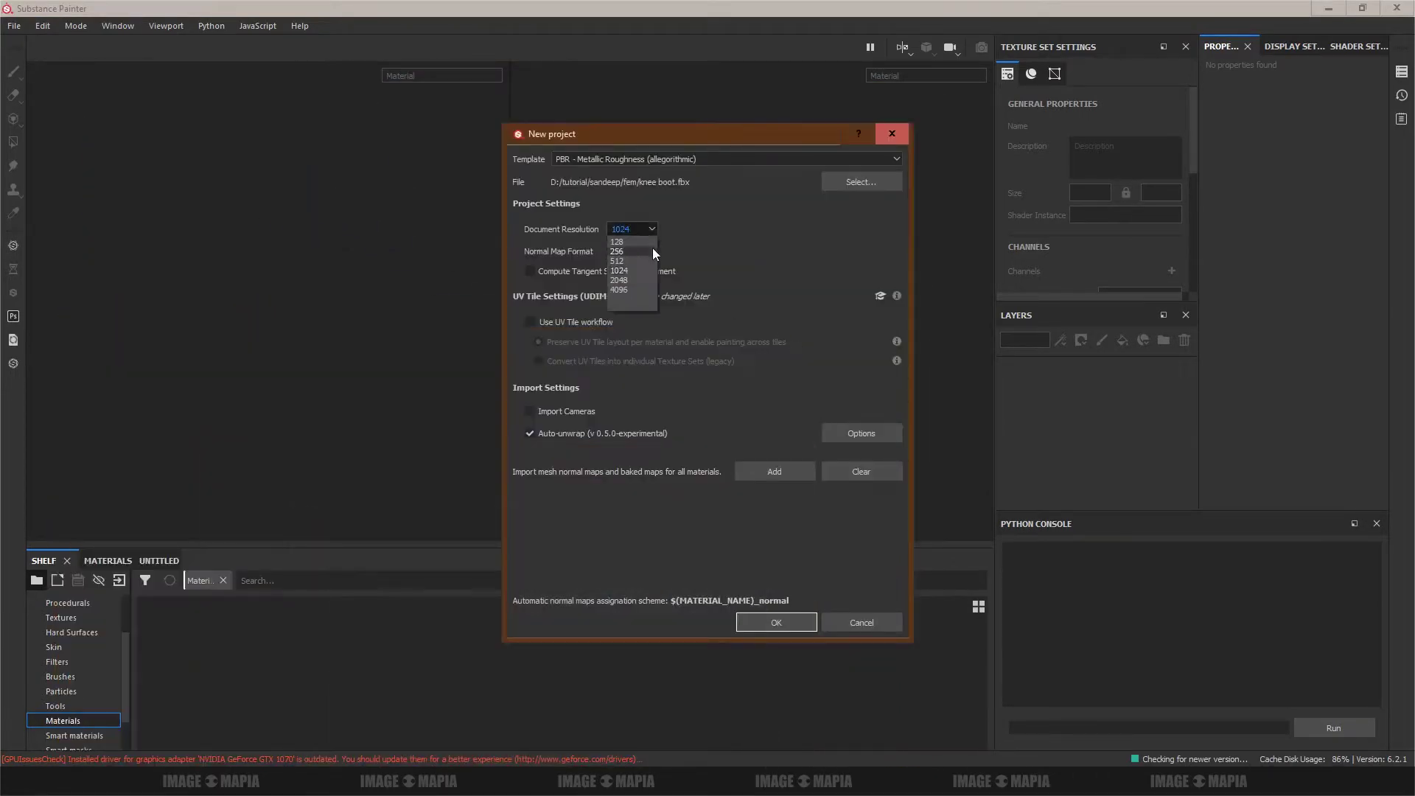
click(619, 280)
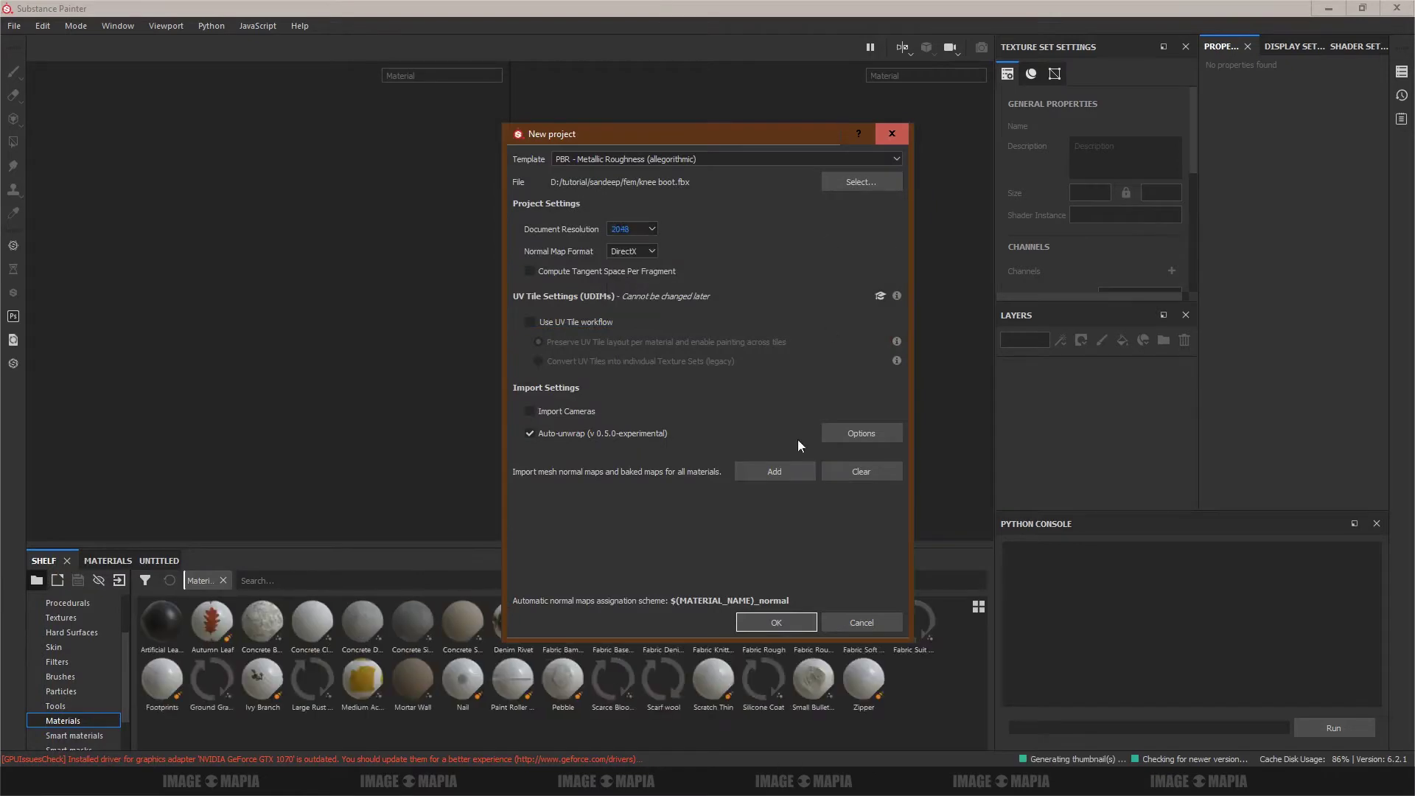
click(779, 623)
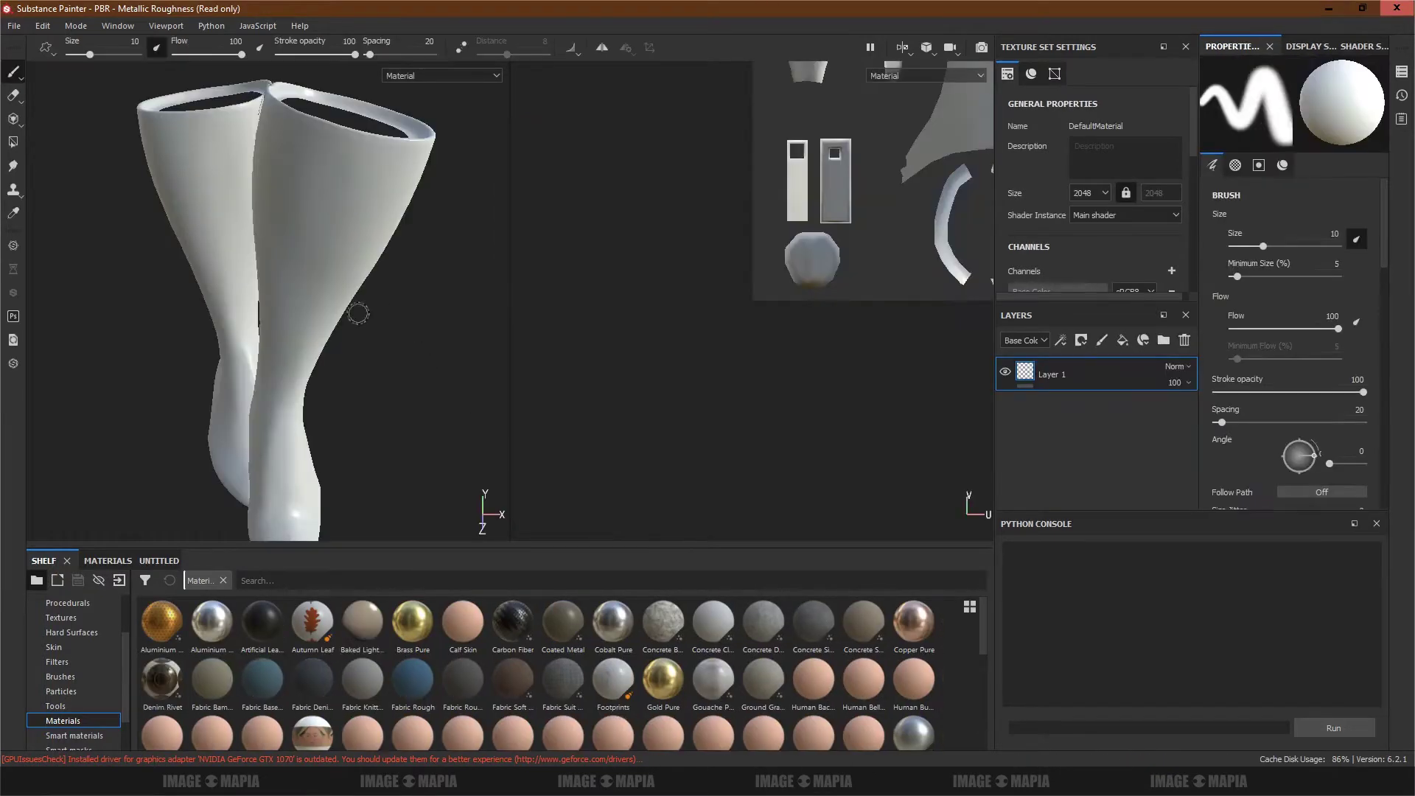
mouse_move(787, 352)
middle_down()
mouse_move(720, 351)
mouse_move(777, 359)
middle_up()
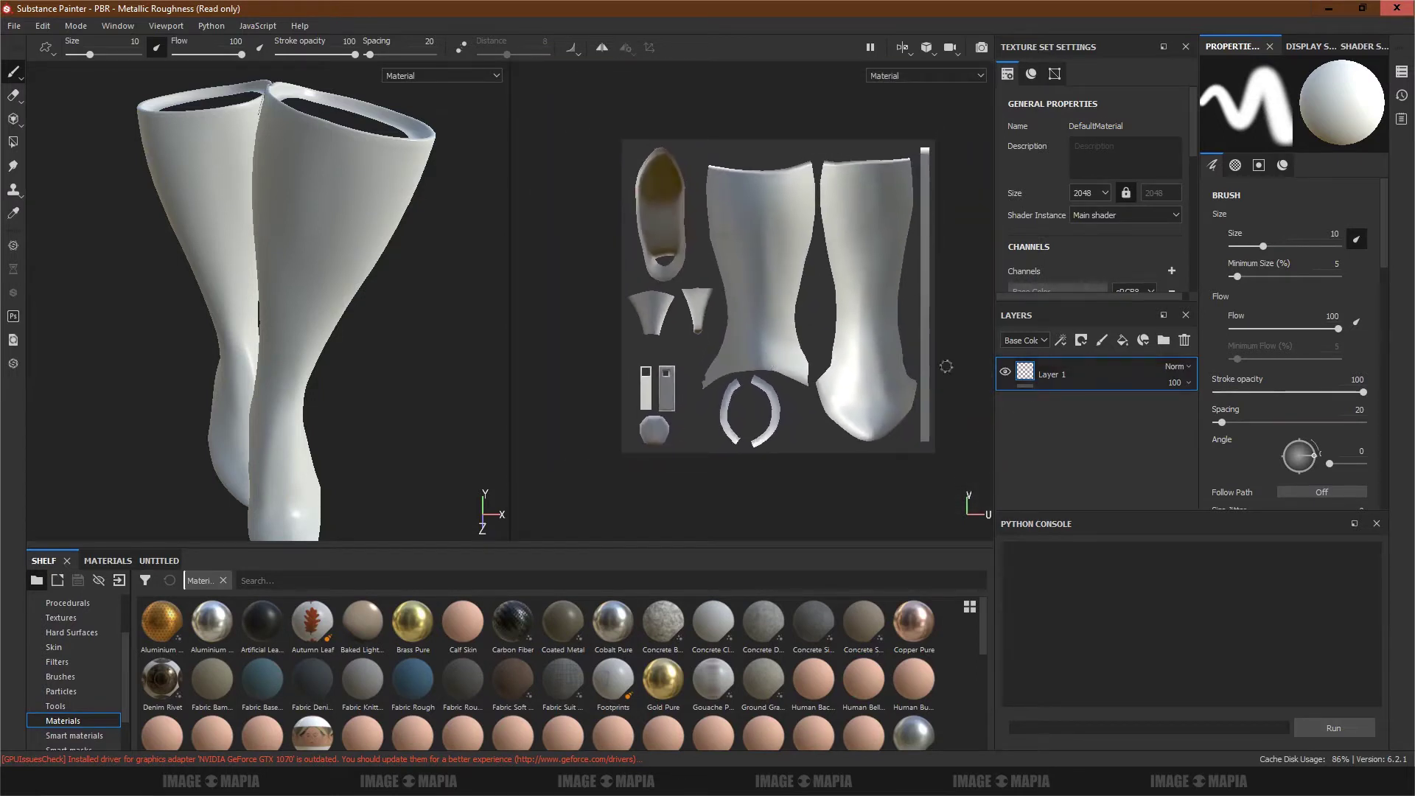
mouse_move(316, 359)
alt+mouse_down()
mouse_move(3, 309)
mouse_move(507, 269)
mouse_move(319, 306)
mouse_move(451, 290)
mouse_move(294, 290)
mouse_move(358, 275)
alt+mouse_up()
scroll(366, 294, up, 3)
scroll(317, 290, down, 3)
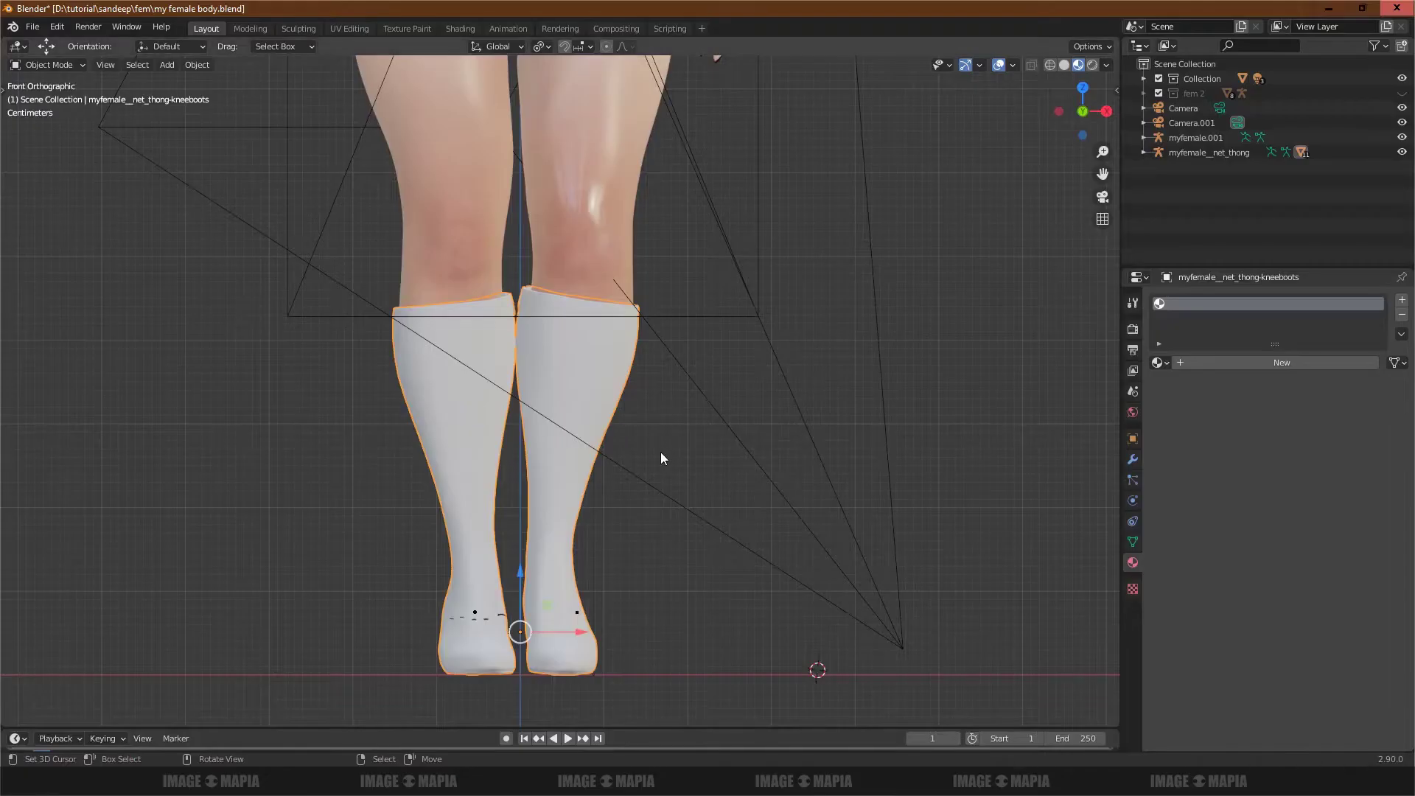
mouse_move(660, 457)
middle_down()
mouse_move(352, 463)
mouse_move(553, 458)
mouse_move(461, 474)
mouse_move(701, 391)
middle_up()
scroll(686, 339, up, 5)
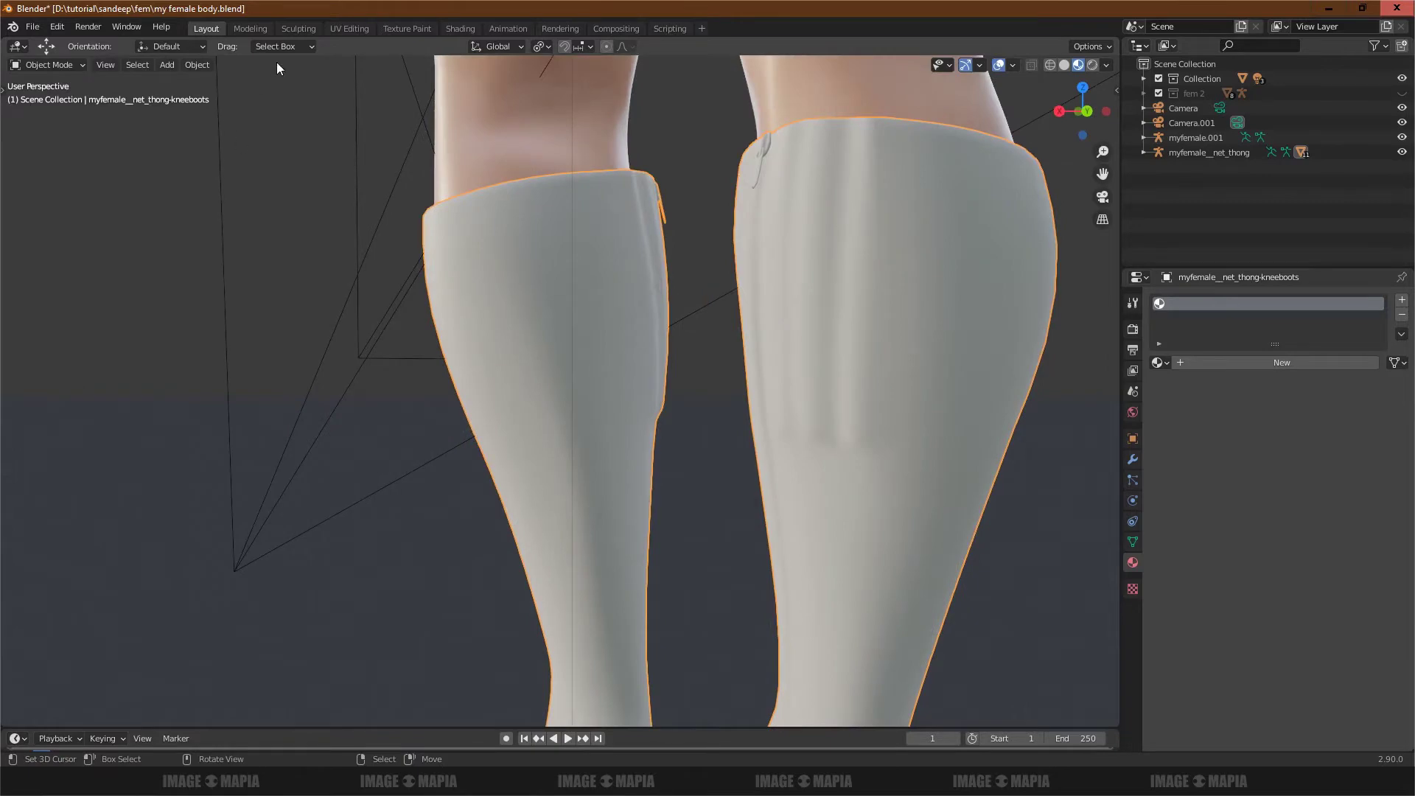
click(357, 29)
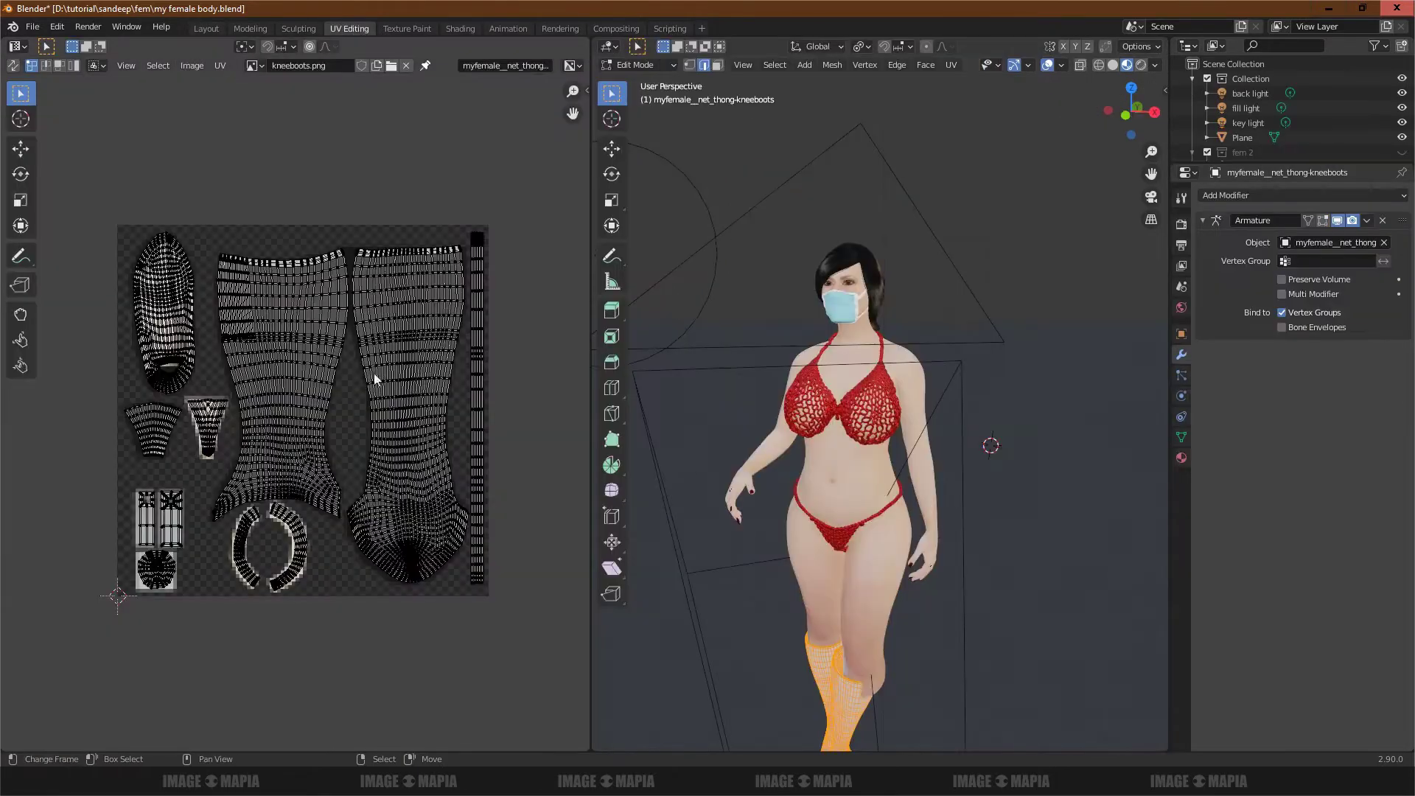
scroll(751, 467, up, 5)
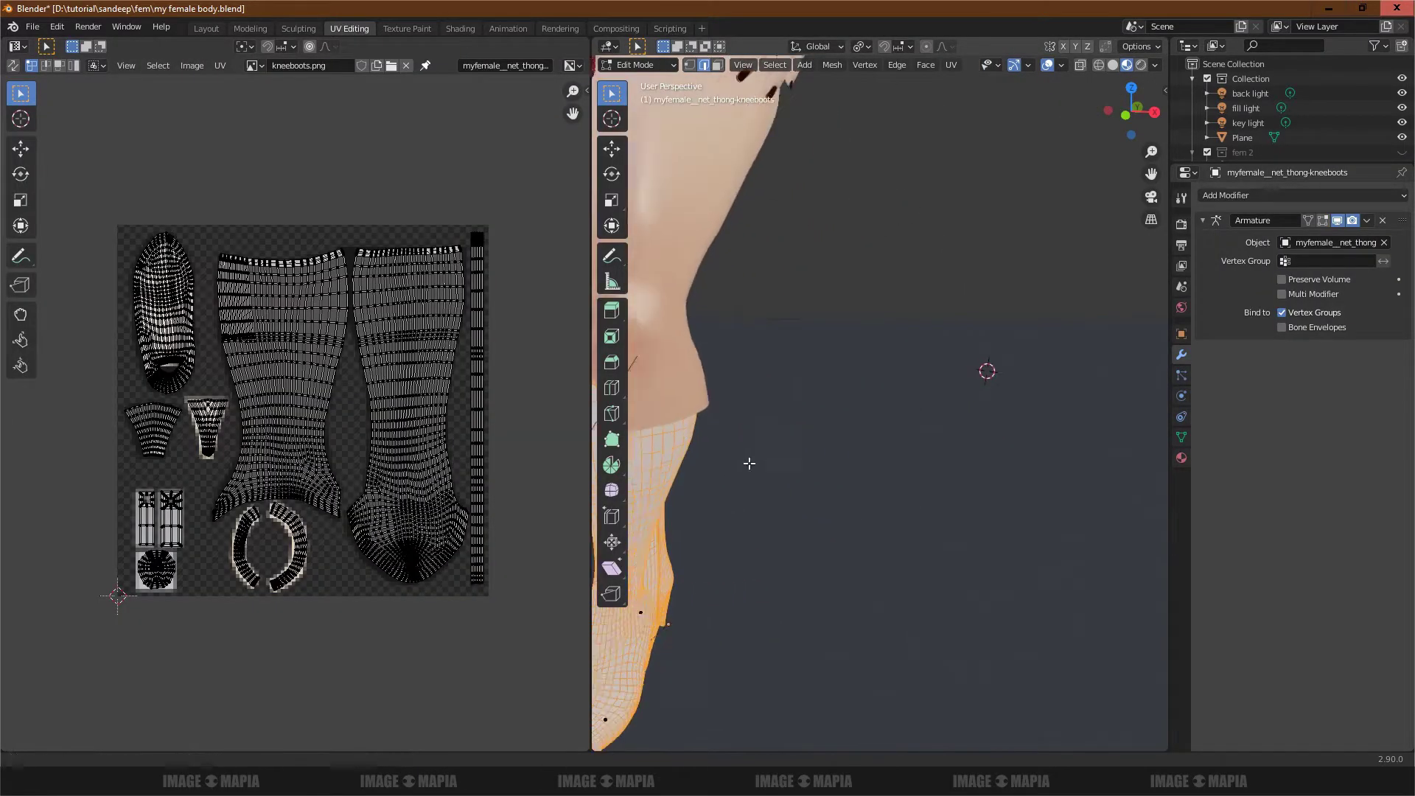
mouse_move(748, 464)
middle_down()
mouse_move(844, 515)
mouse_move(656, 496)
mouse_move(672, 682)
middle_up()
scroll(850, 364, up, 4)
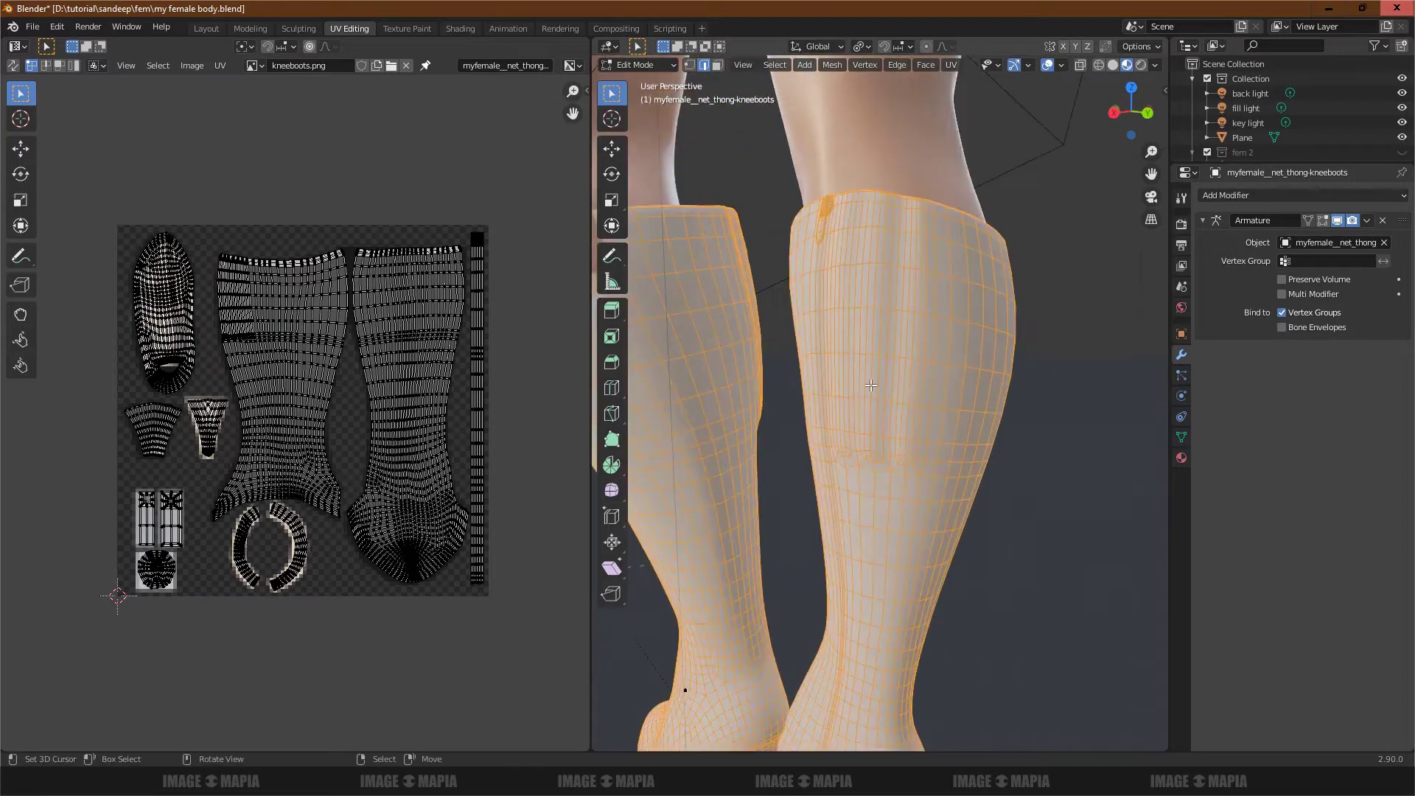
middle_drag(850, 363, 940, 225)
click(940, 223)
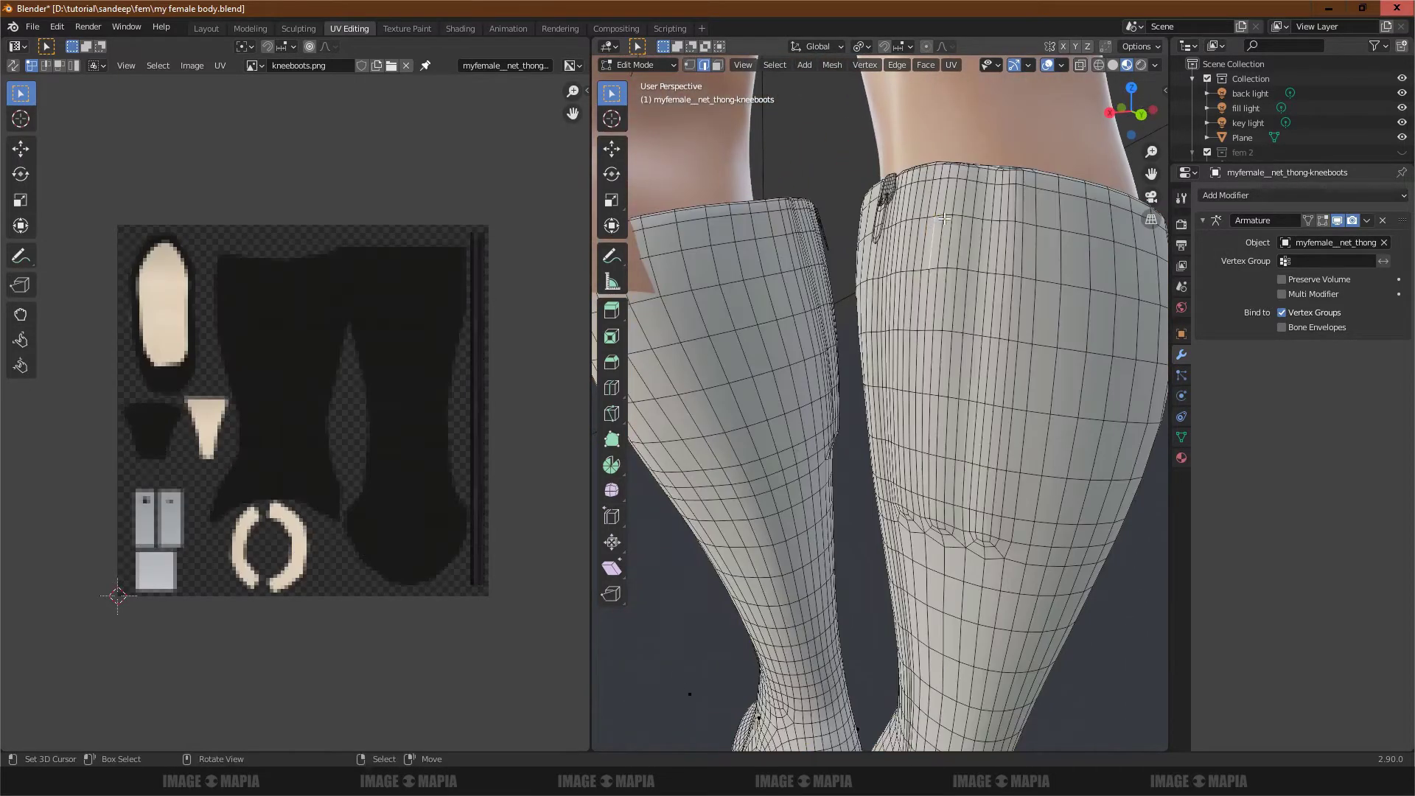
key(ctrl+Tab)
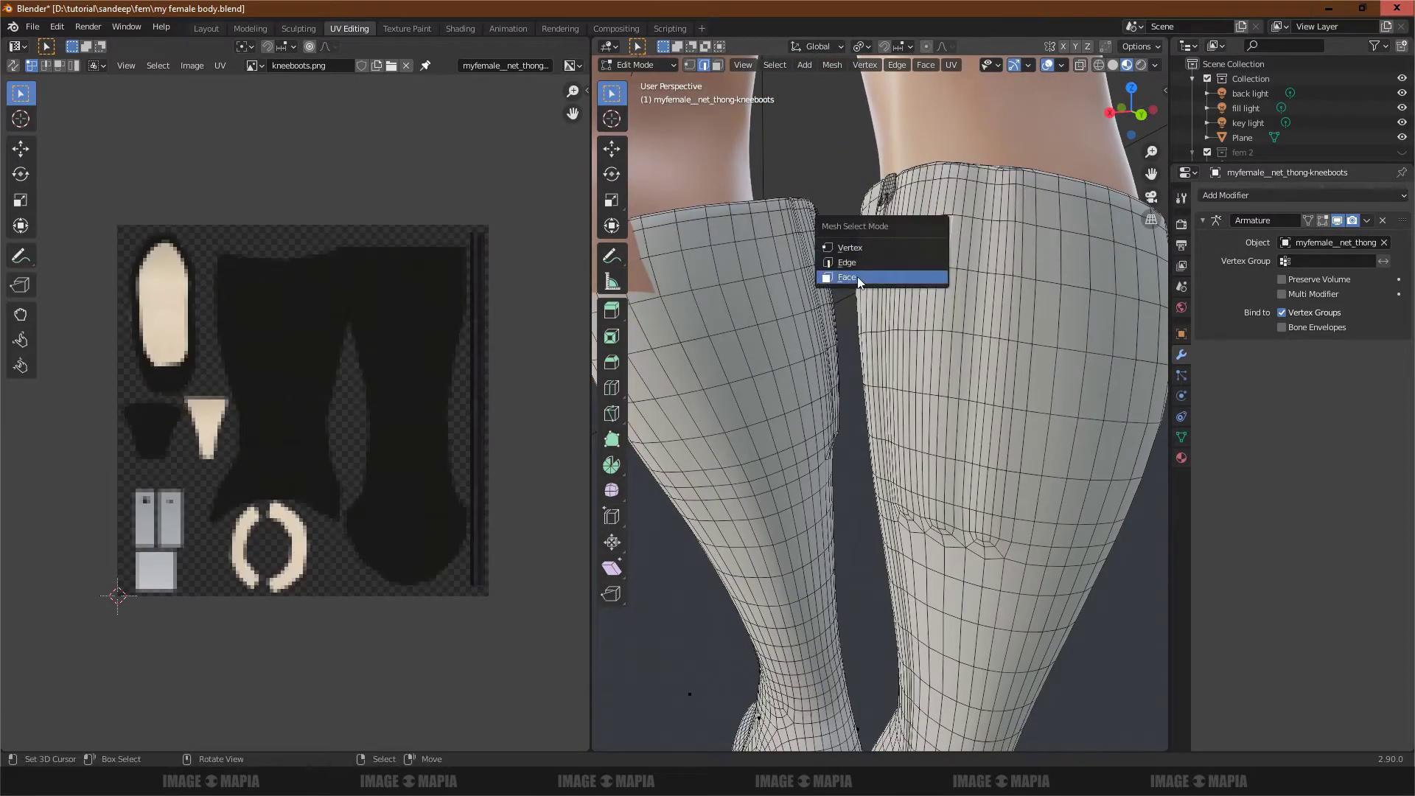
click(862, 277)
click(932, 230)
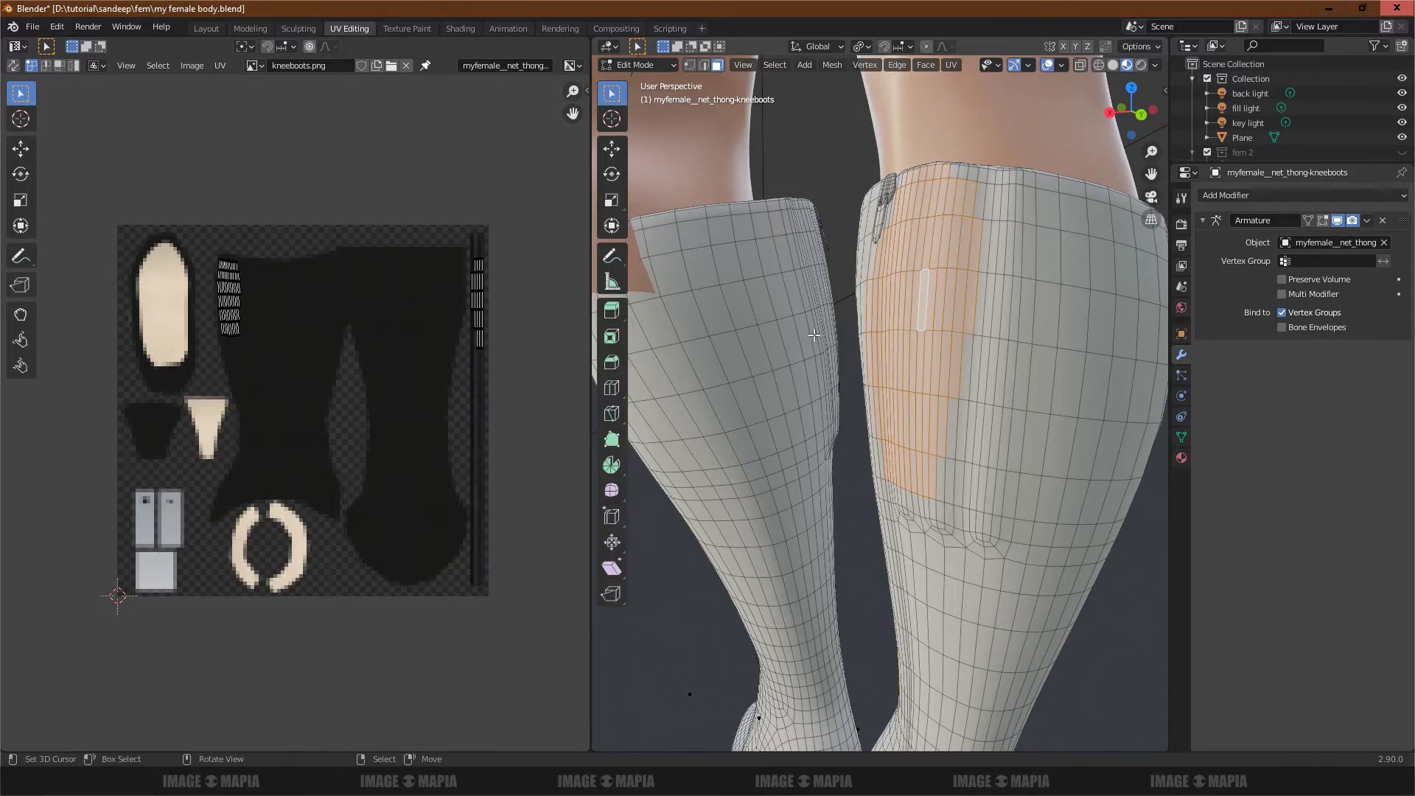
middle_drag(813, 334, 928, 408)
scroll(927, 408, up, 2)
scroll(928, 408, up, 2)
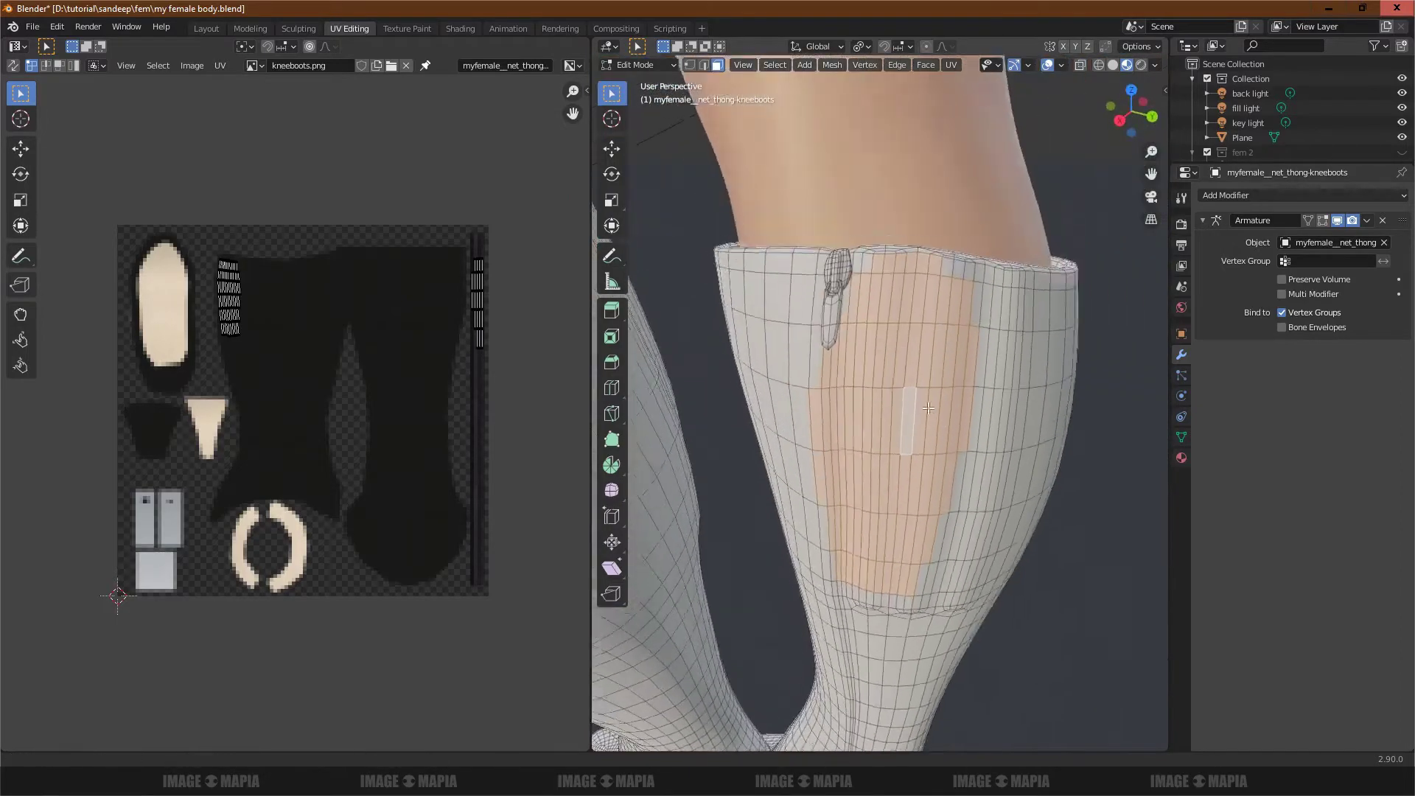
scroll(928, 407, up, 1)
scroll(841, 292, up, 1)
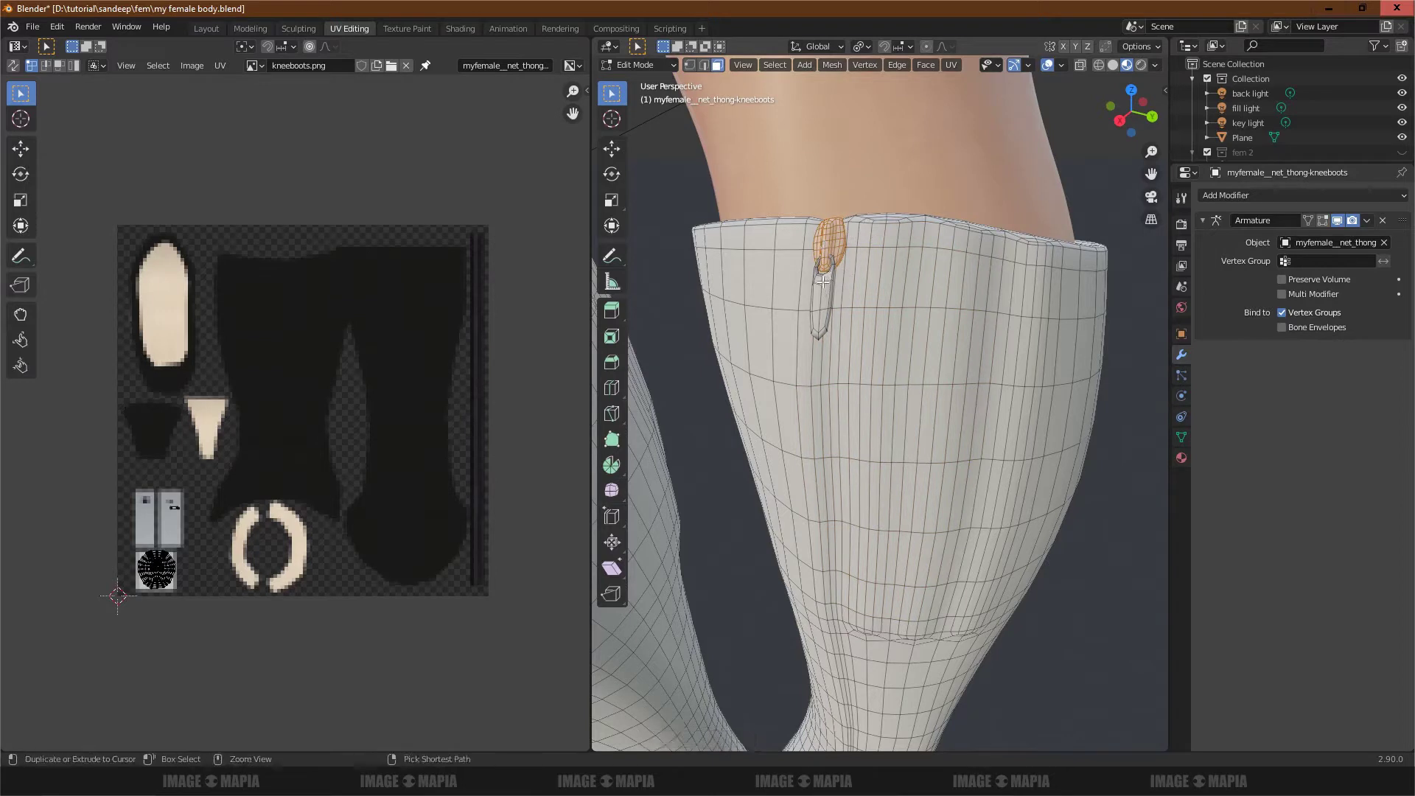
key(g)
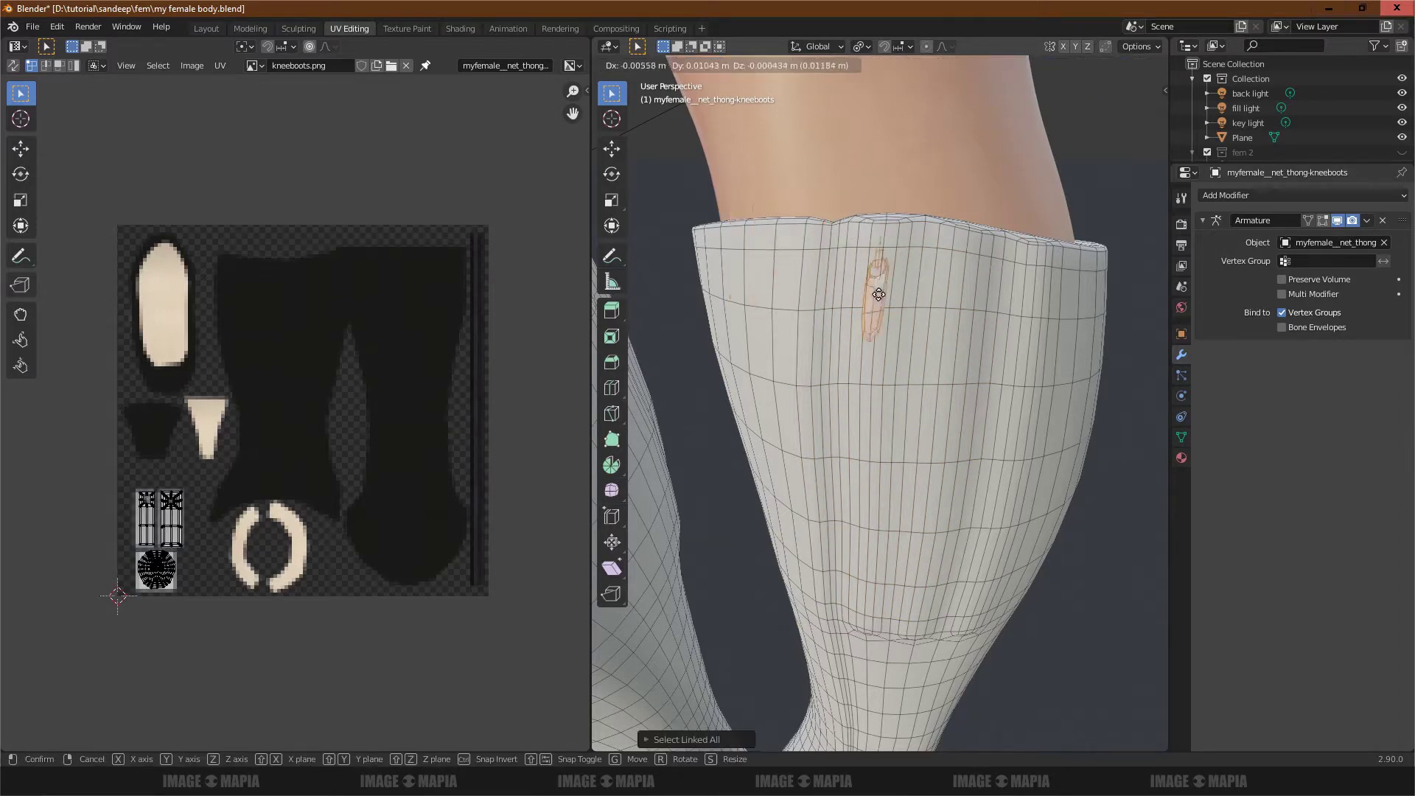
click(831, 276)
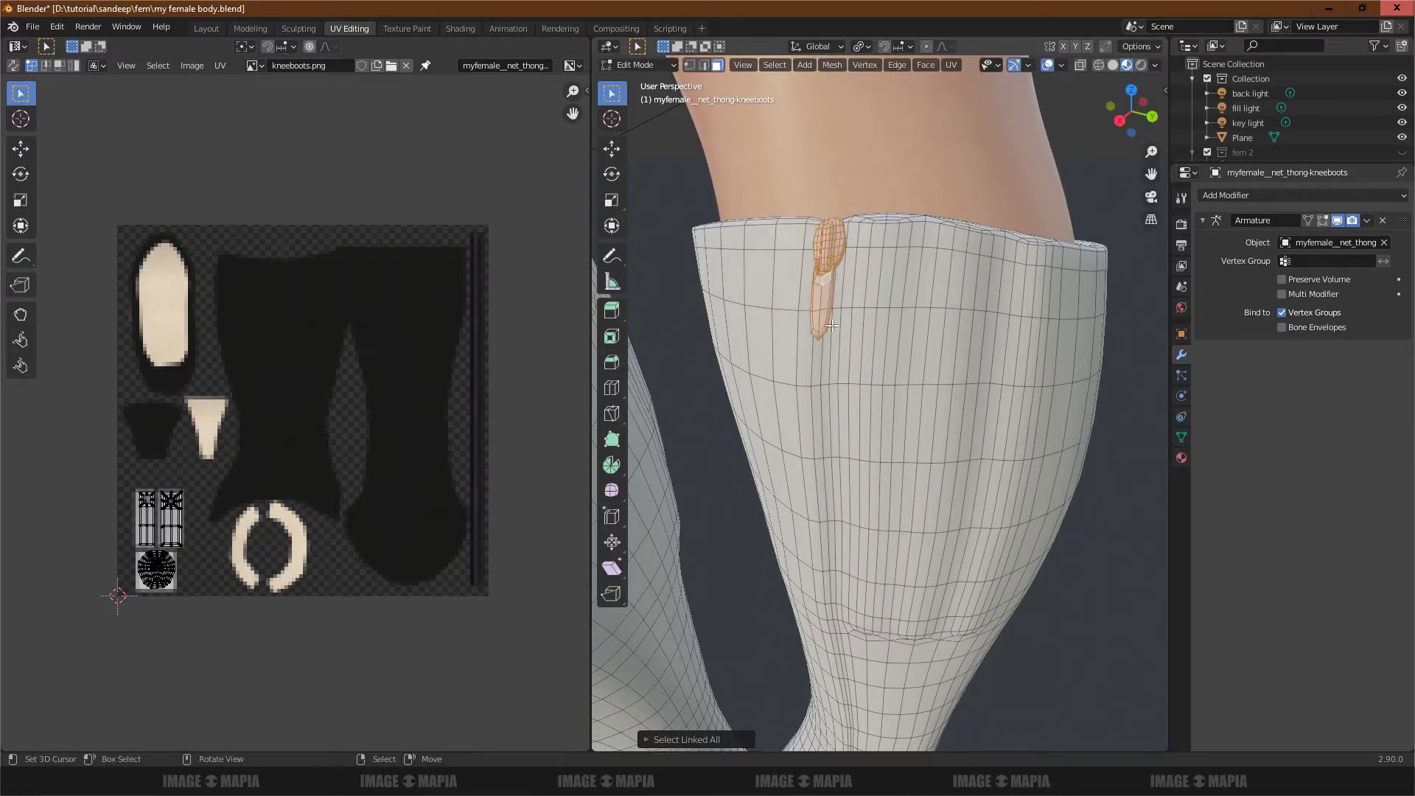
middle_drag(895, 345, 928, 353)
Step: Return to the main layout and view the boots from the front and heel side
click(205, 30)
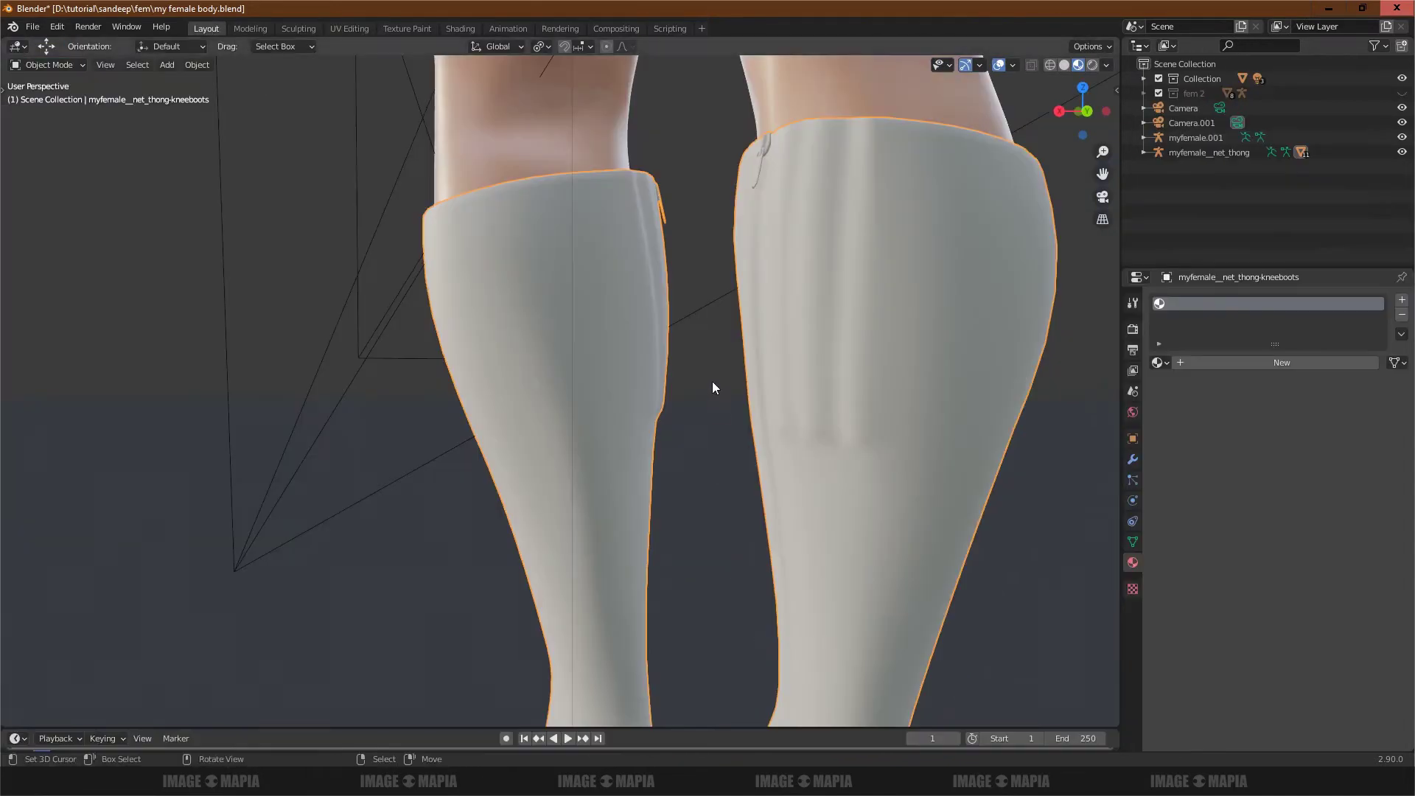
key(KP_1)
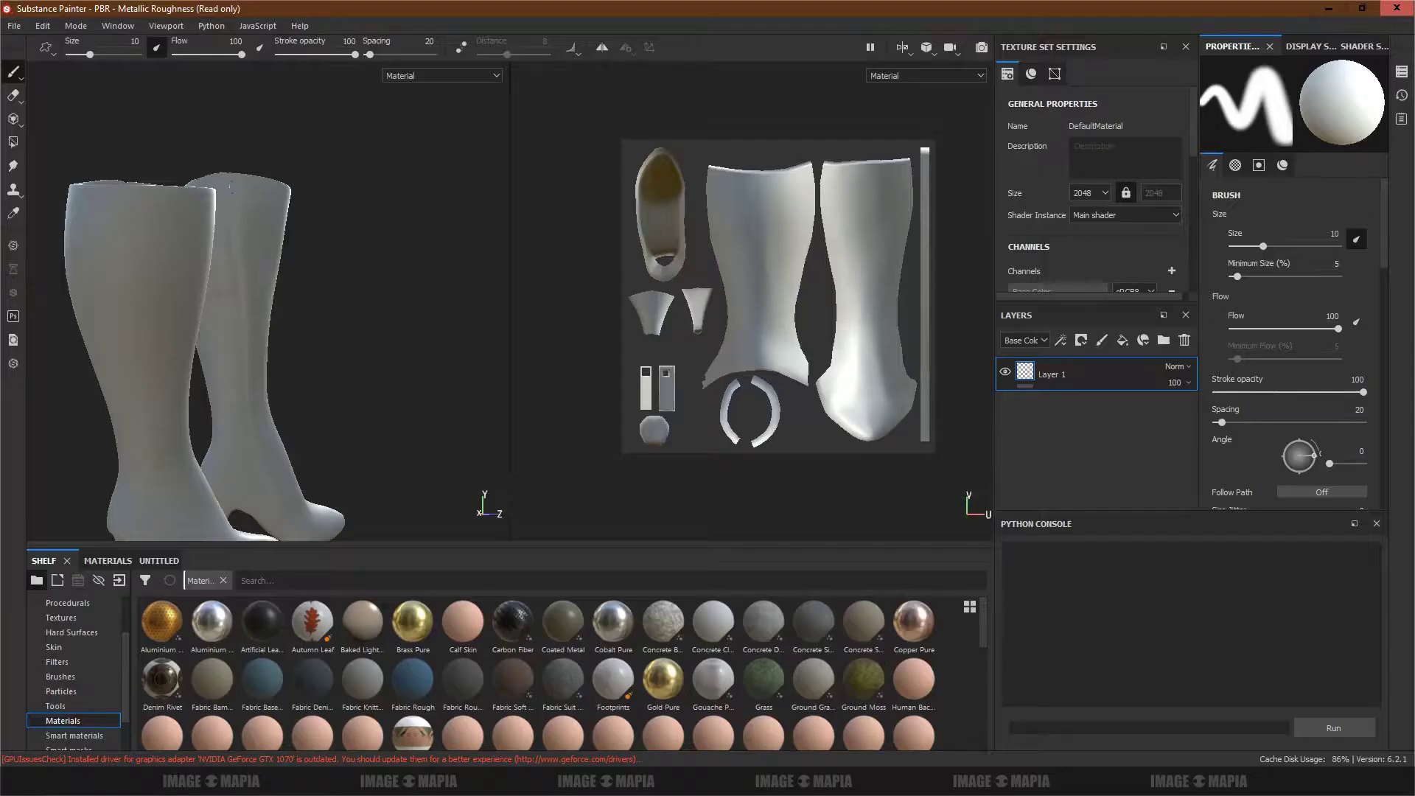
mouse_move(378, 395)
alt+mouse_down()
mouse_move(47, 316)
mouse_move(333, 349)
mouse_move(333, 749)
alt+mouse_up()
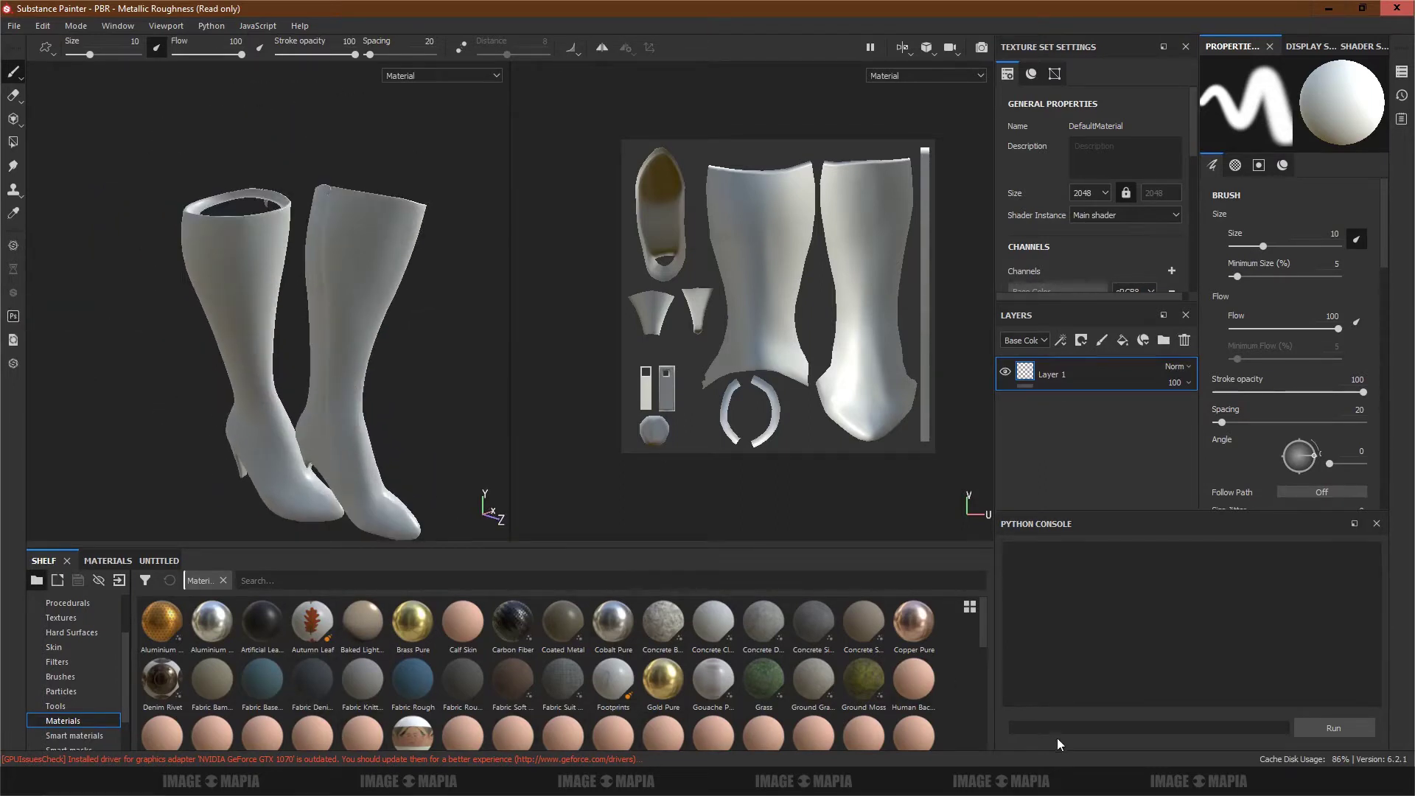
right_click(1245, 781)
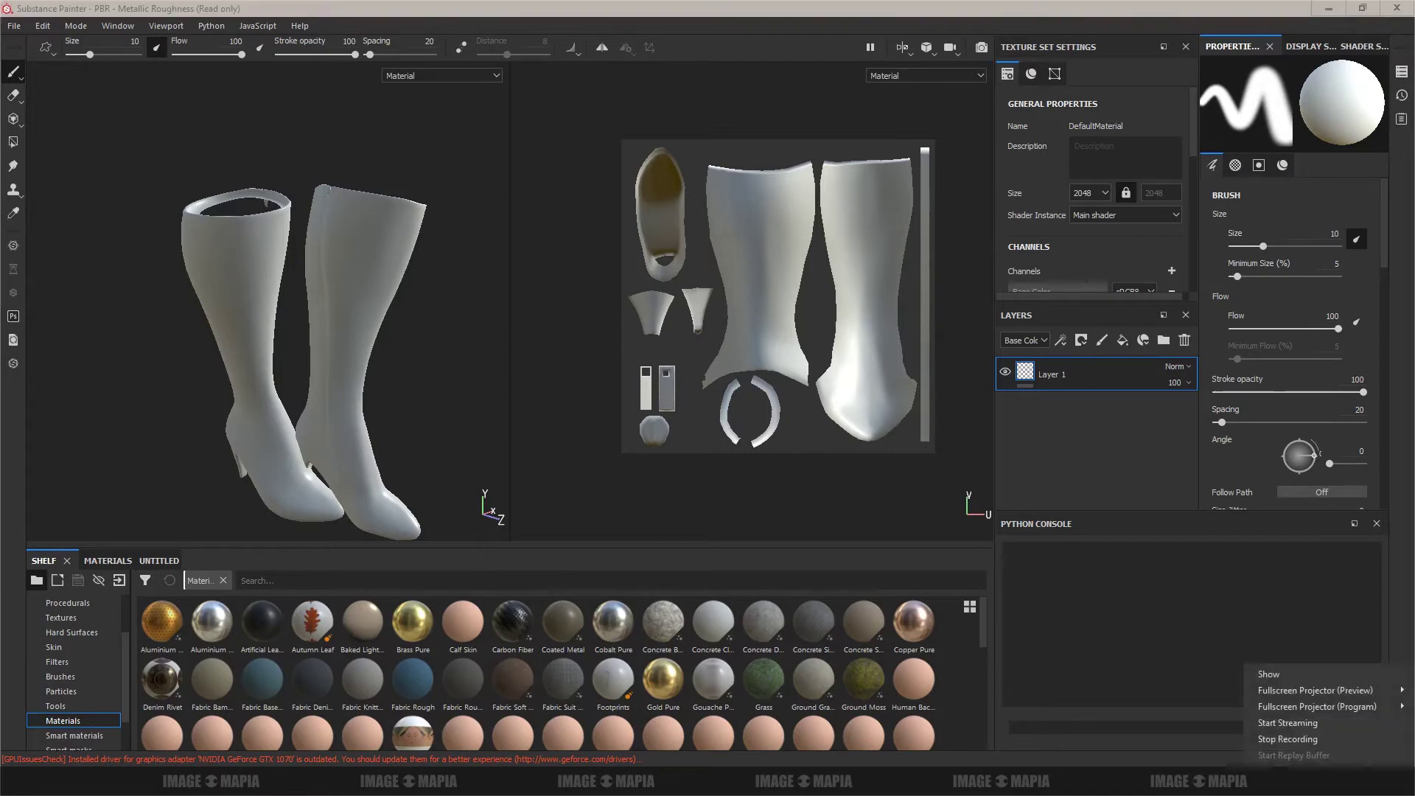
click(1285, 739)
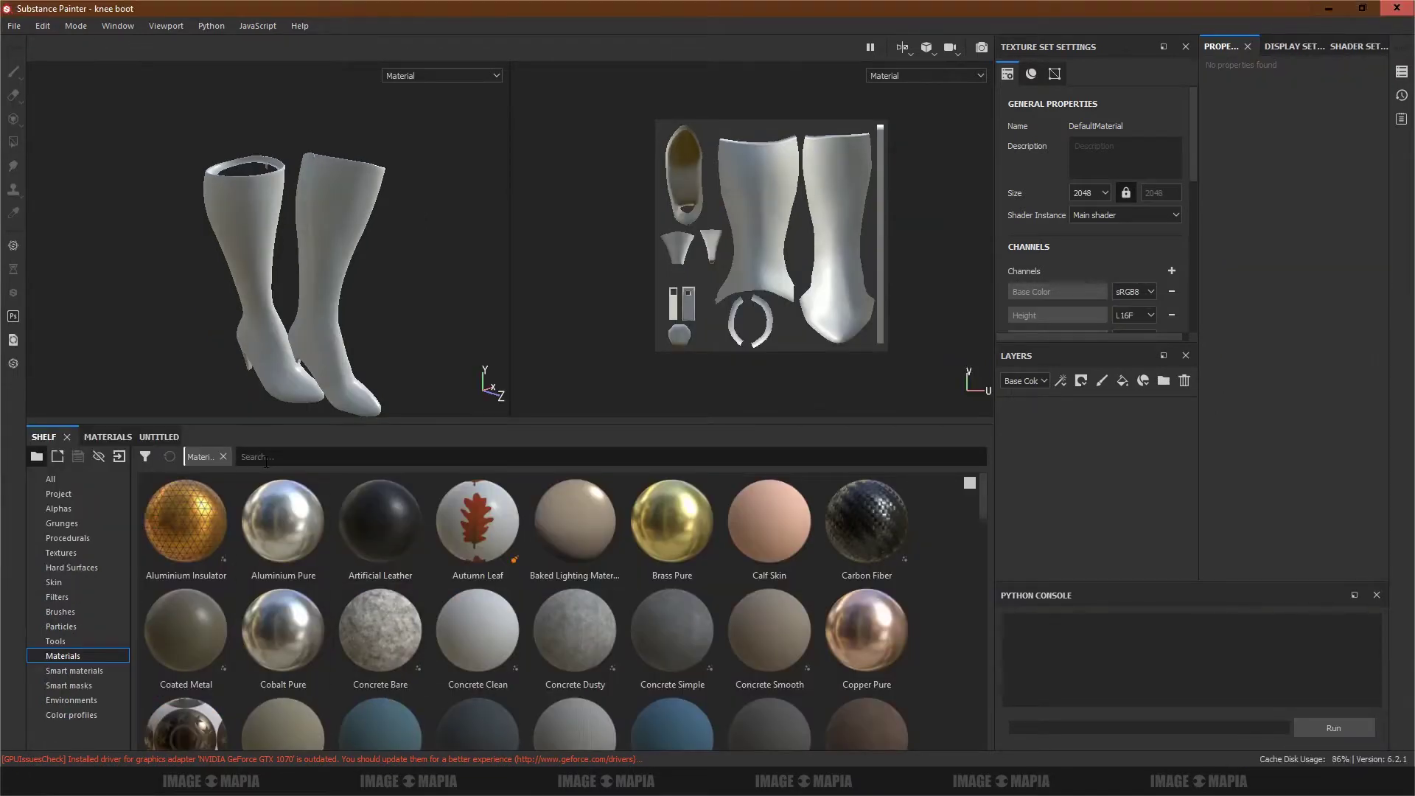
Step: Search the shelf for 'leather' and apply Artificial Leather to the boots
text(leather)
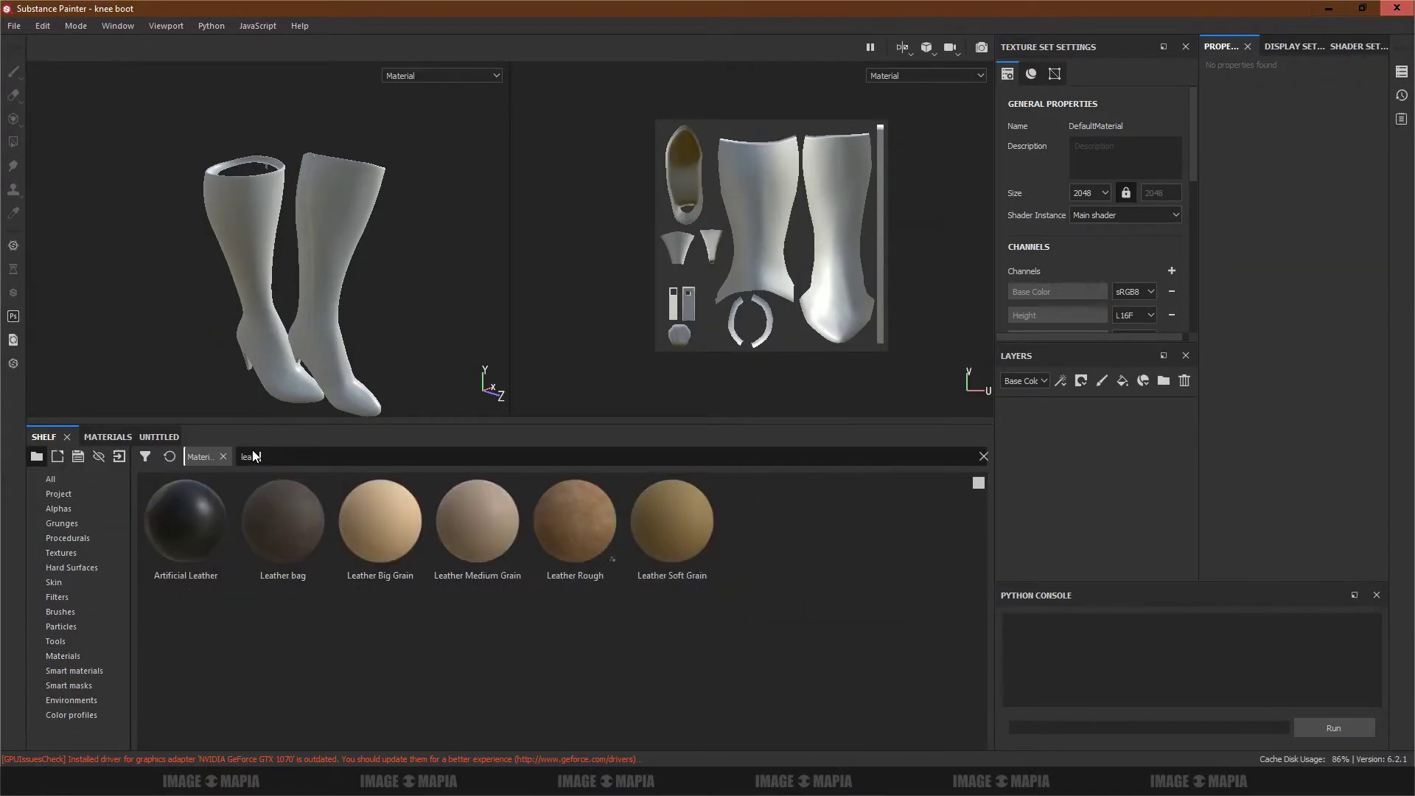
mouse_move(185, 519)
drag(193, 511, 926, 493)
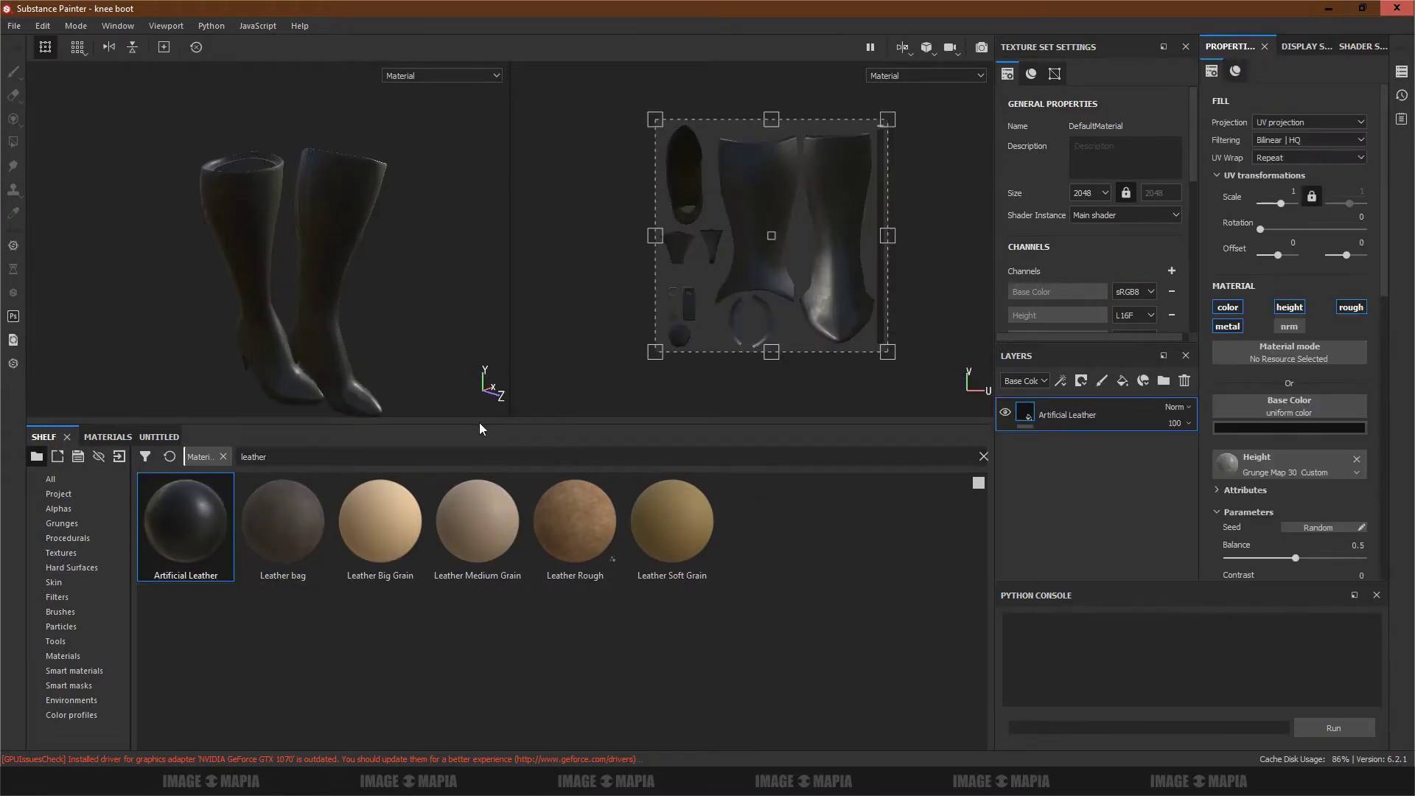
drag(478, 431, 479, 599)
scroll(228, 356, up, 5)
scroll(316, 319, up, 3)
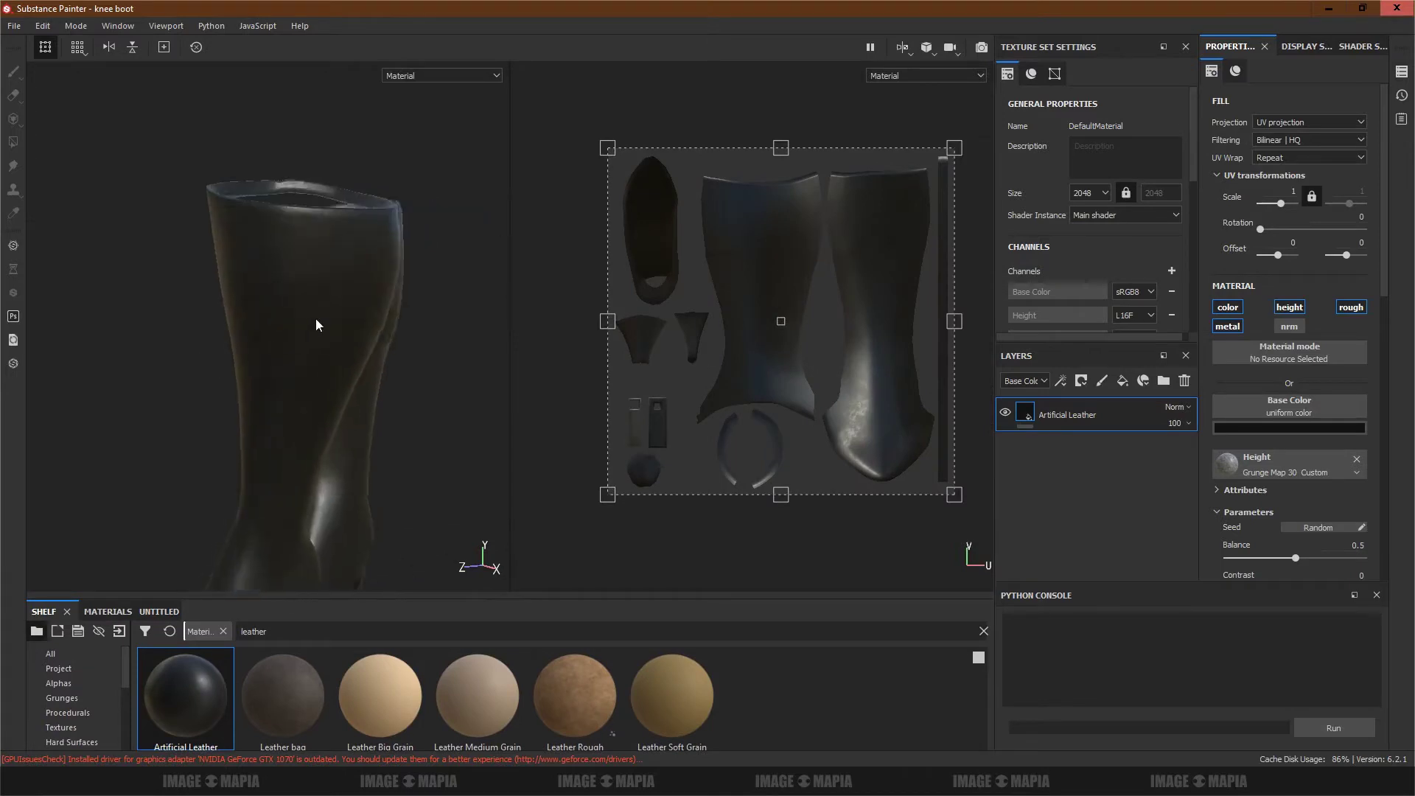
mouse_move(373, 308)
alt+mouse_down()
mouse_move(231, 284)
mouse_move(484, 388)
mouse_move(322, 292)
mouse_move(295, 309)
alt+mouse_up()
Step: Add the Leather bag material and hide Artificial Leather to inspect it
drag(283, 695, 1042, 453)
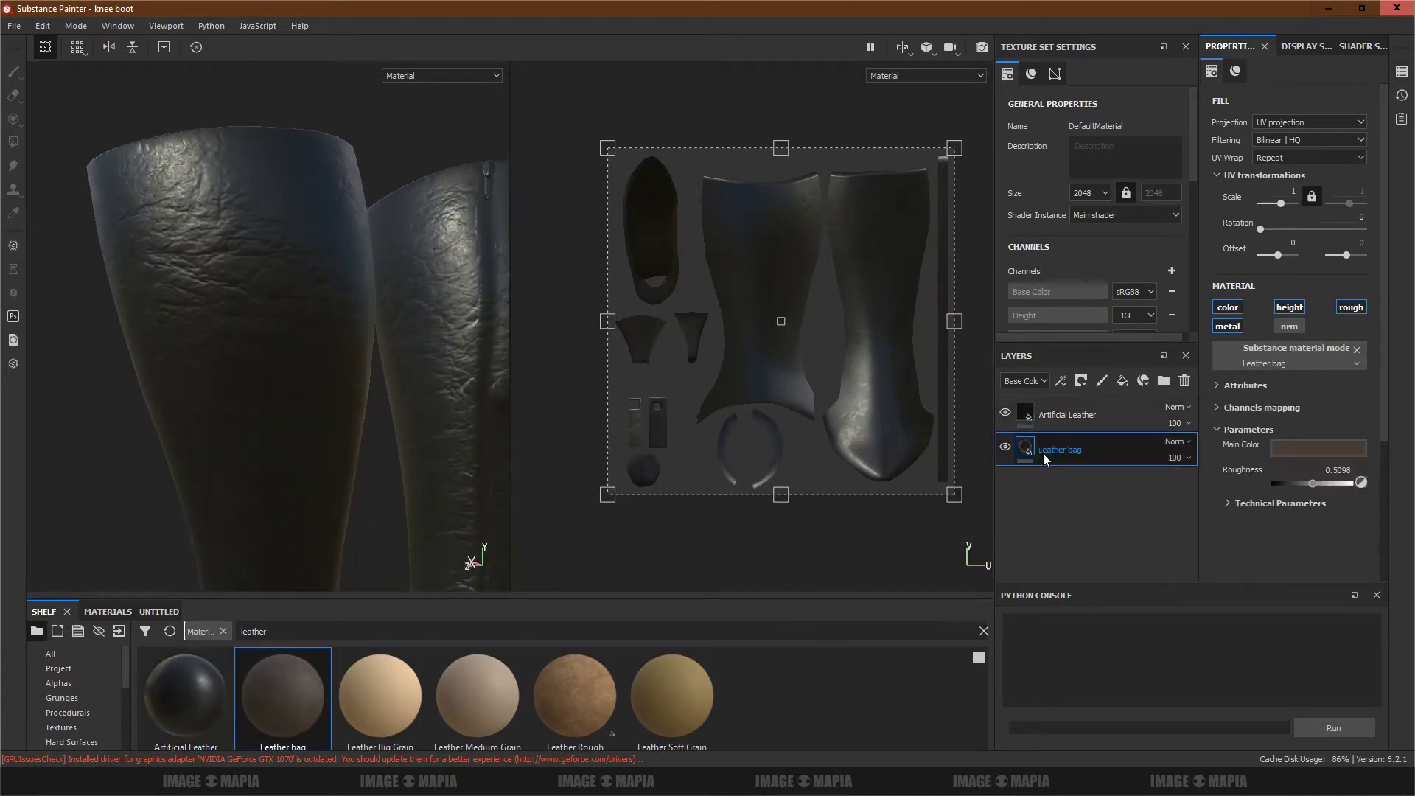
click(1005, 414)
mouse_move(348, 392)
alt+mouse_down()
mouse_move(190, 277)
mouse_move(291, 348)
mouse_move(286, 322)
mouse_move(315, 268)
alt+mouse_up()
scroll(319, 342, down, 3)
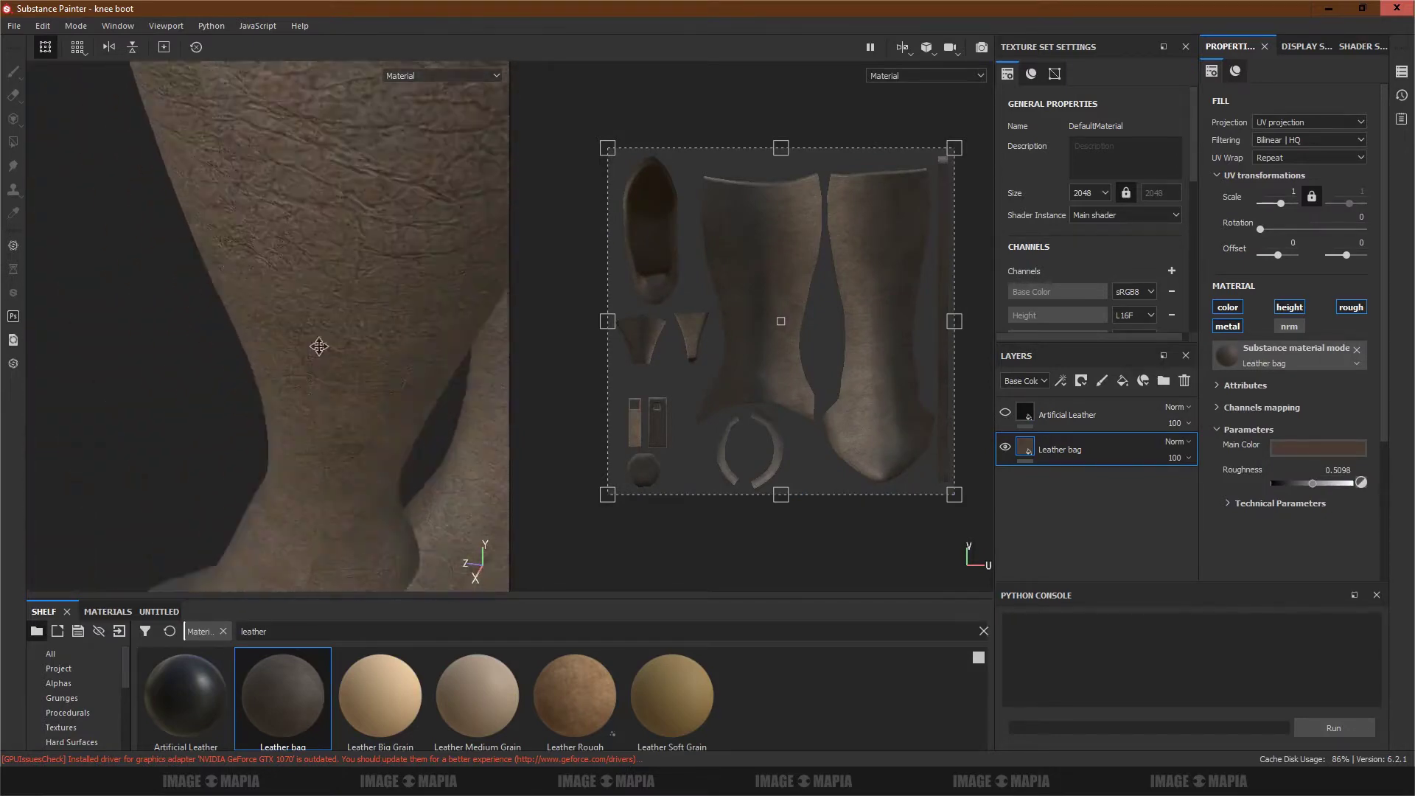
scroll(250, 364, down, 3)
Step: Add Leather Rough as the top layer and toggle Artificial Leather's visibility to compare
drag(575, 695, 1021, 457)
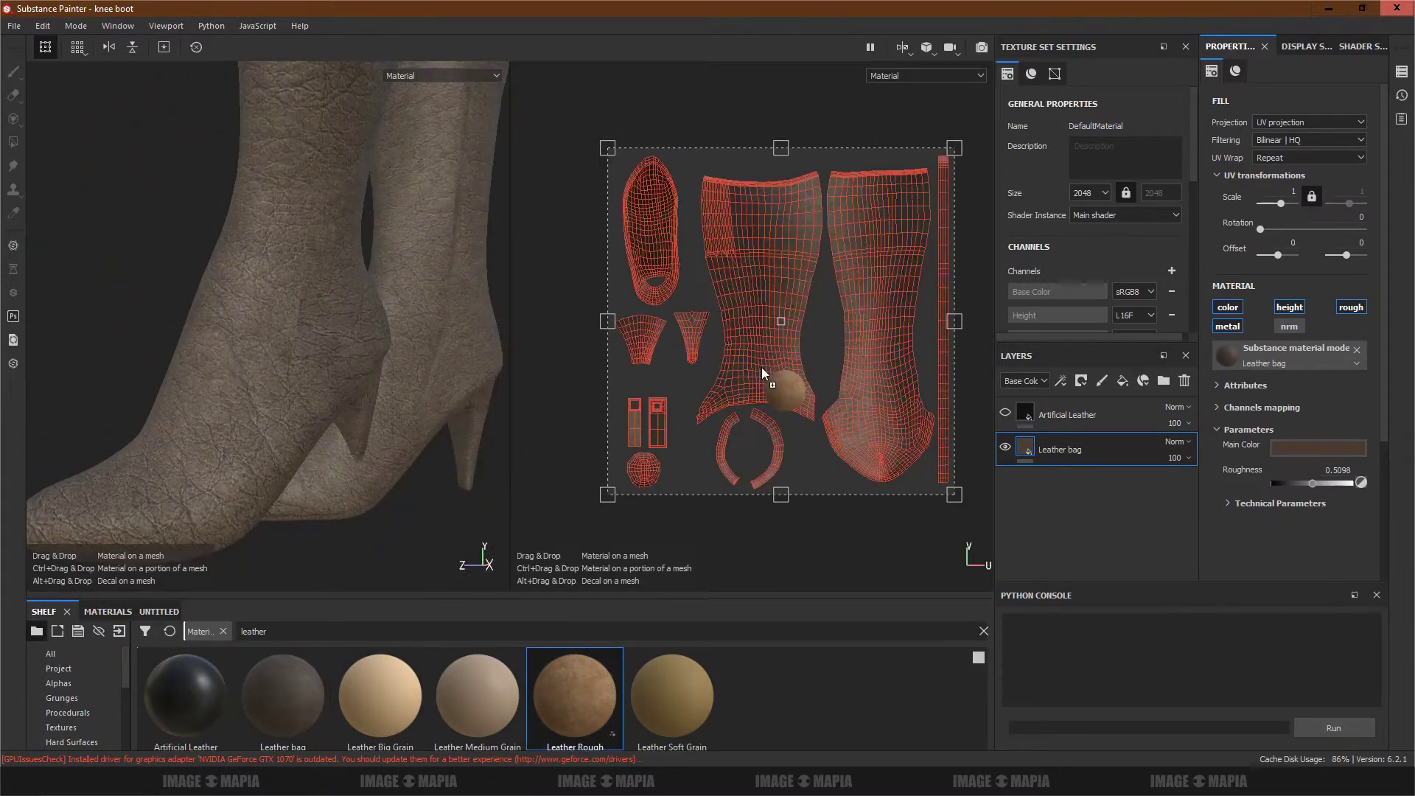
scroll(347, 556, up, 3)
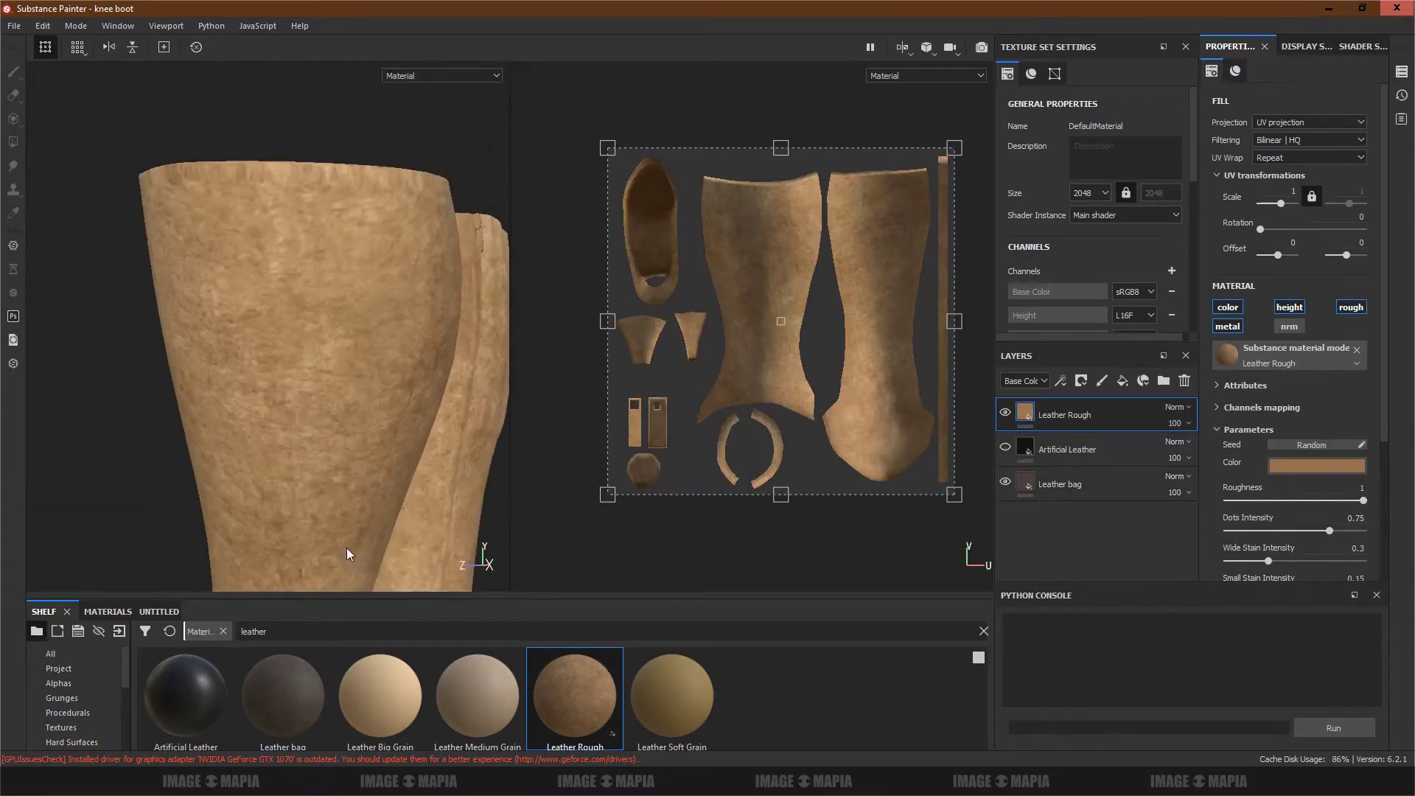
scroll(278, 363, up, 2)
scroll(214, 373, up, 2)
scroll(215, 373, up, 2)
click(1005, 448)
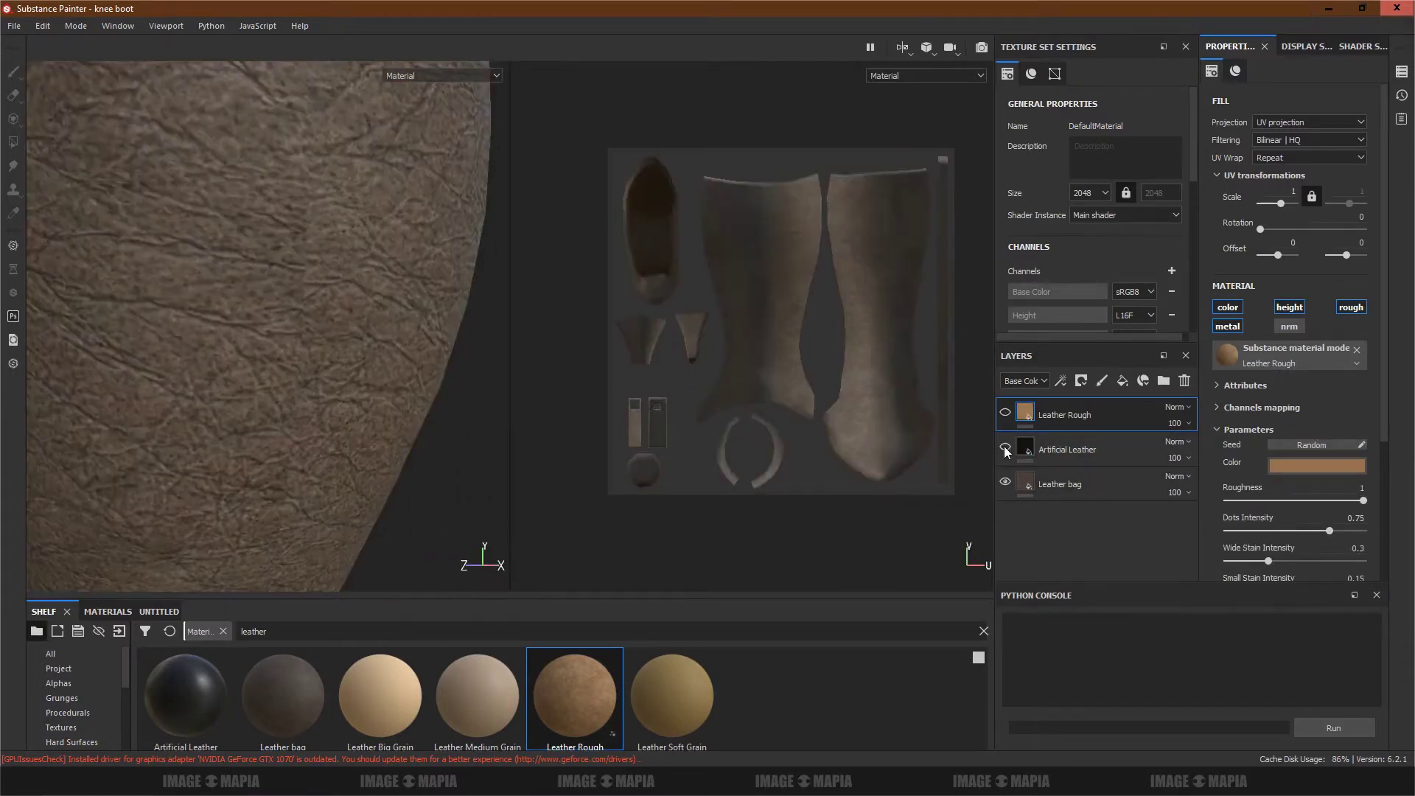
alt+drag(349, 320, 543, 502)
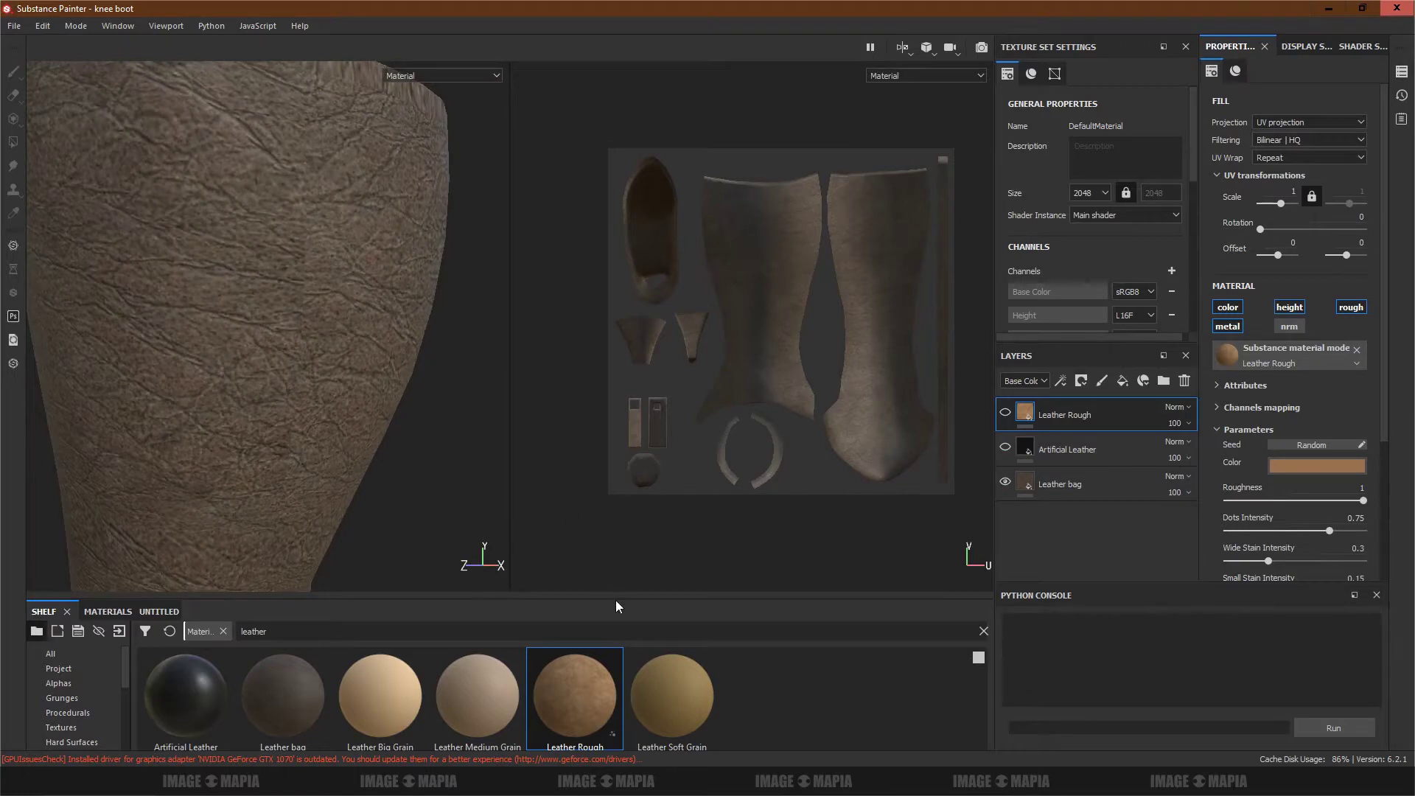
drag(617, 596, 617, 439)
Step: Search smart materials for 'leather', drop Leather Sofa onto the boots and inspect closely
click(86, 689)
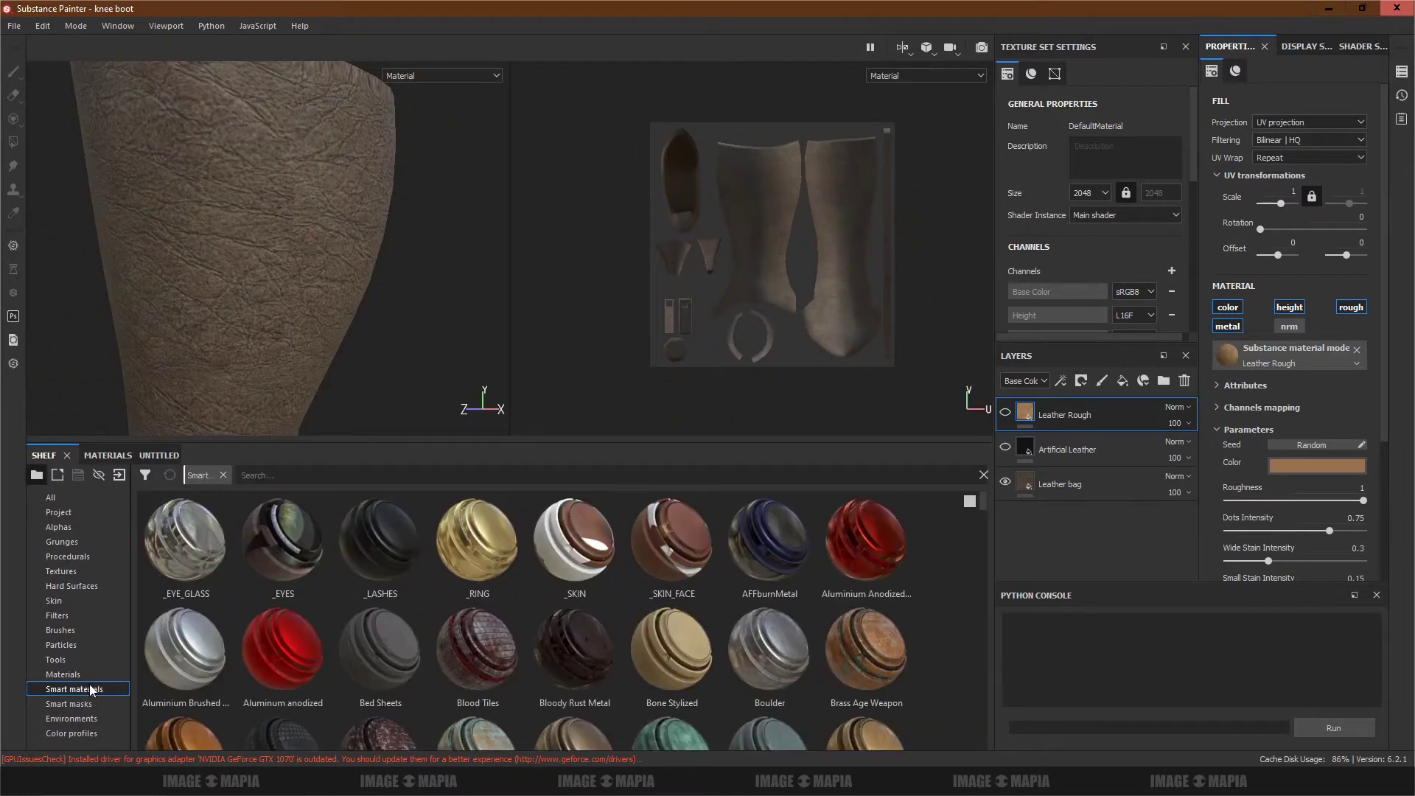
text(leather)
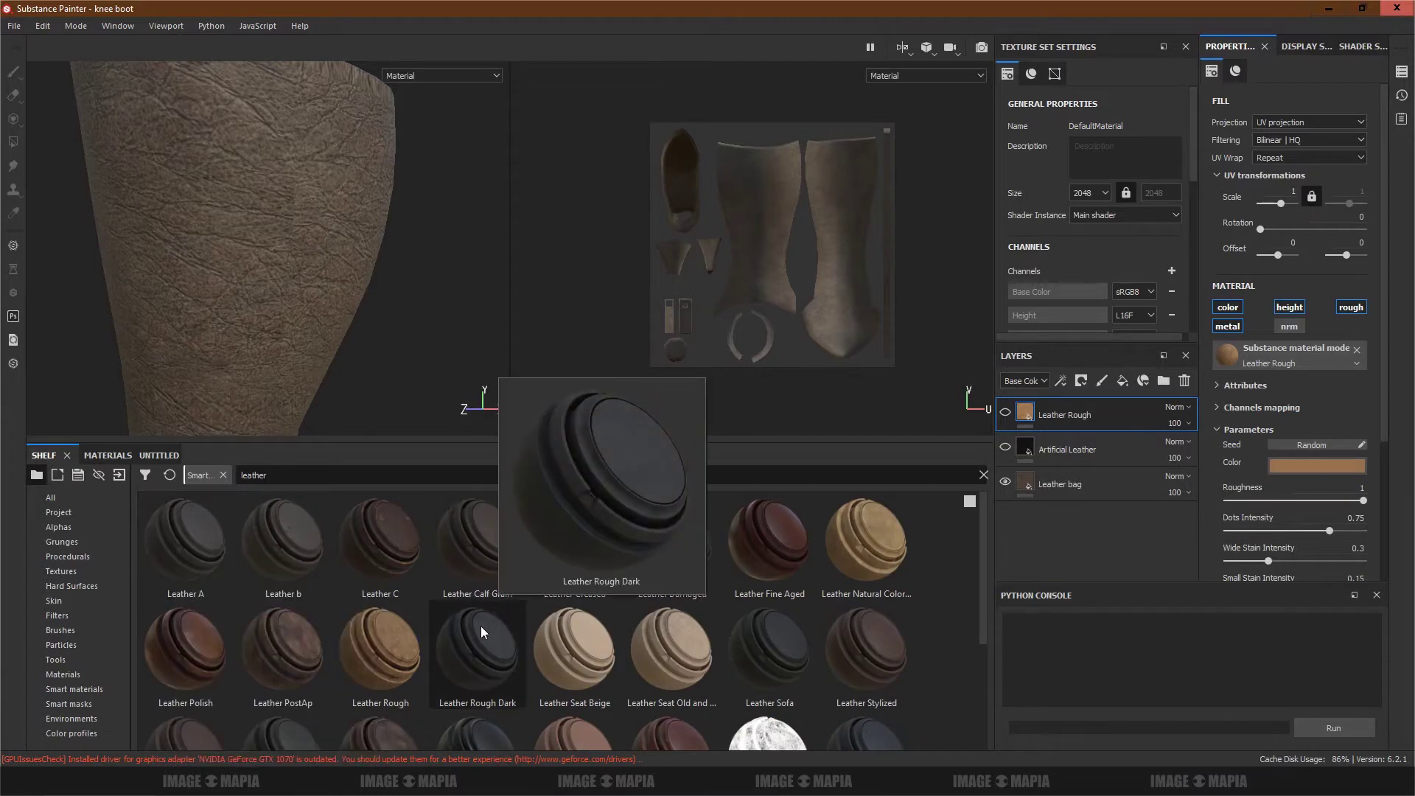
drag(764, 651, 728, 266)
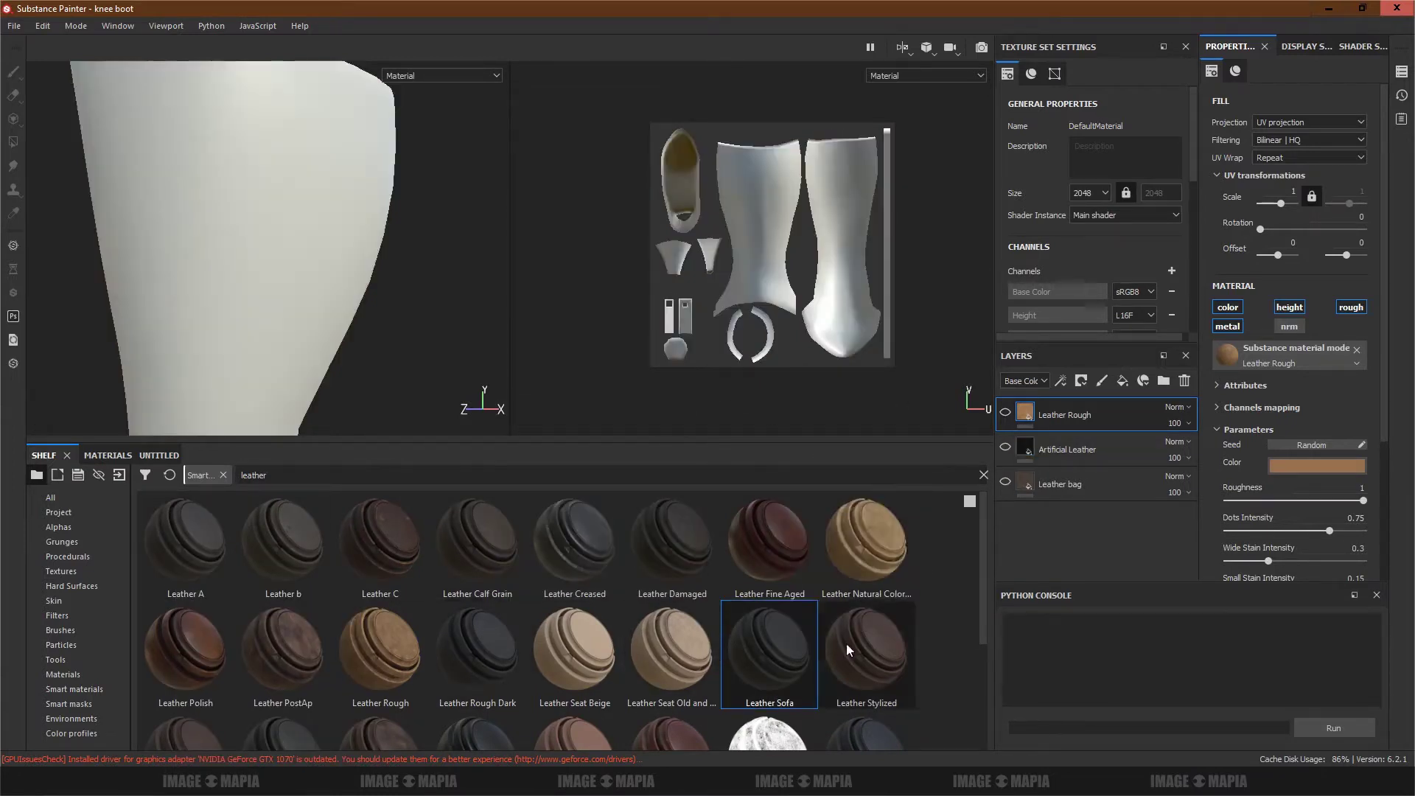
drag(769, 652, 333, 230)
scroll(294, 268, up, 3)
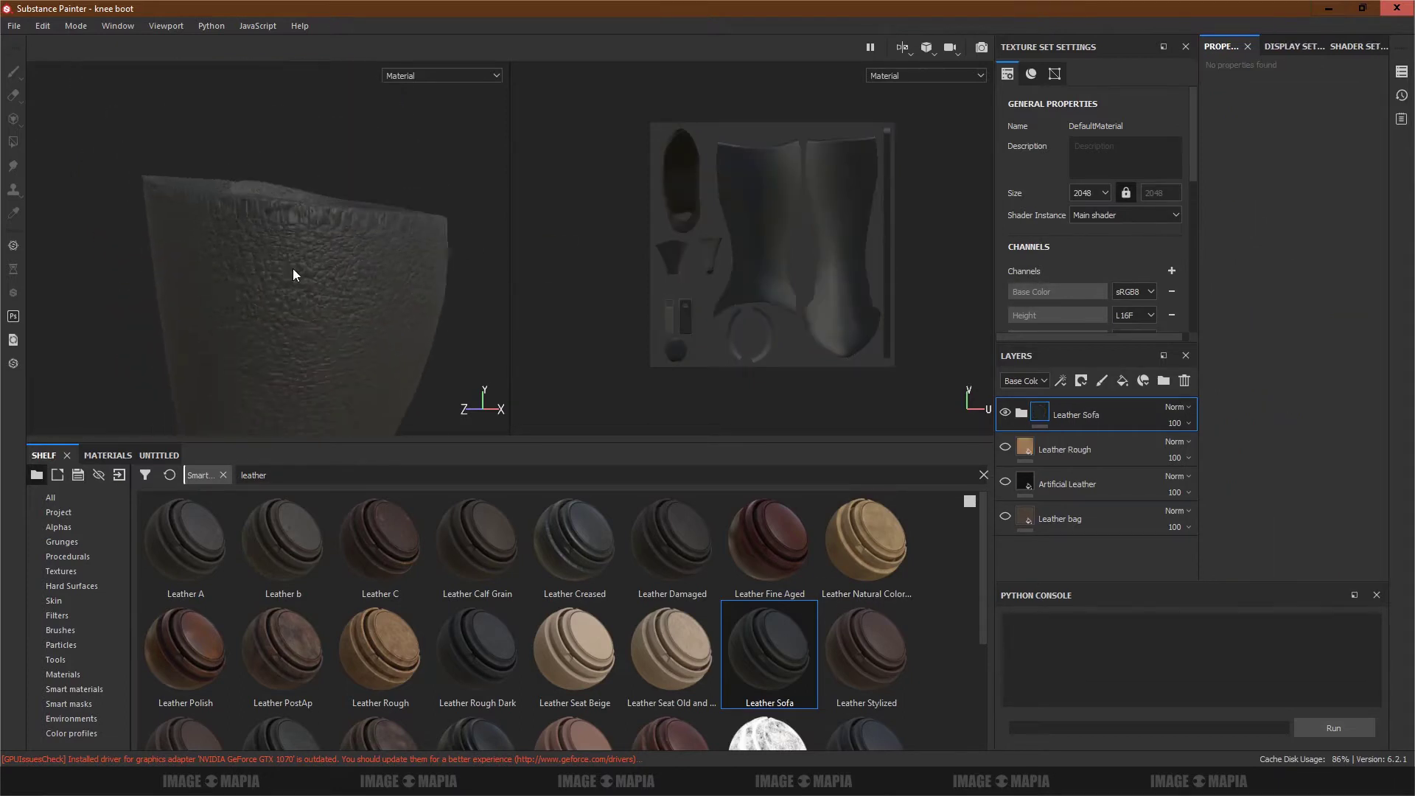
scroll(347, 297, up, 3)
scroll(388, 309, up, 3)
mouse_move(388, 309)
alt+mouse_down()
mouse_move(274, 277)
mouse_move(265, 328)
alt+mouse_up()
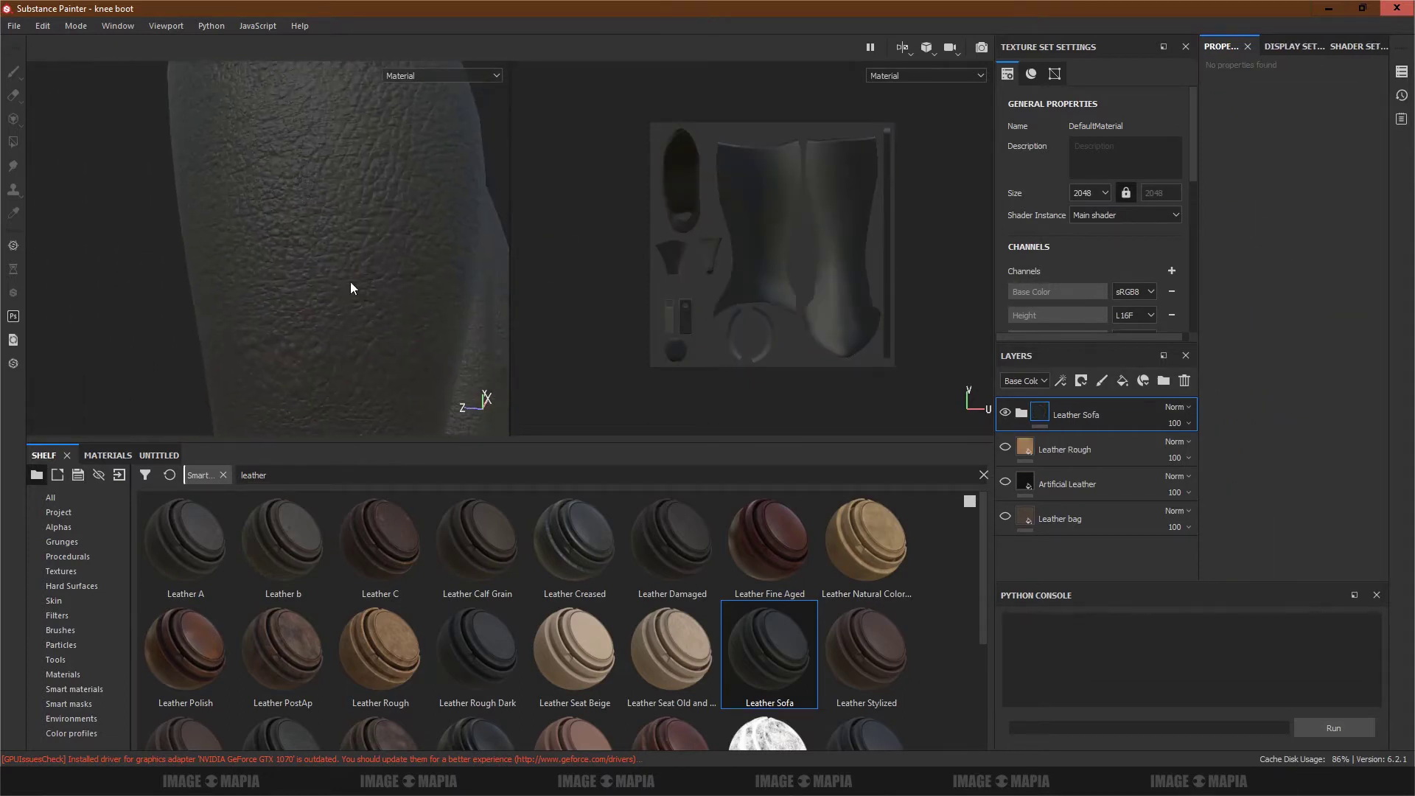
scroll(300, 294, down, 3)
Step: Apply the Leather_suit smart material and inspect the boot shaft and heel
scroll(772, 604, down, 2)
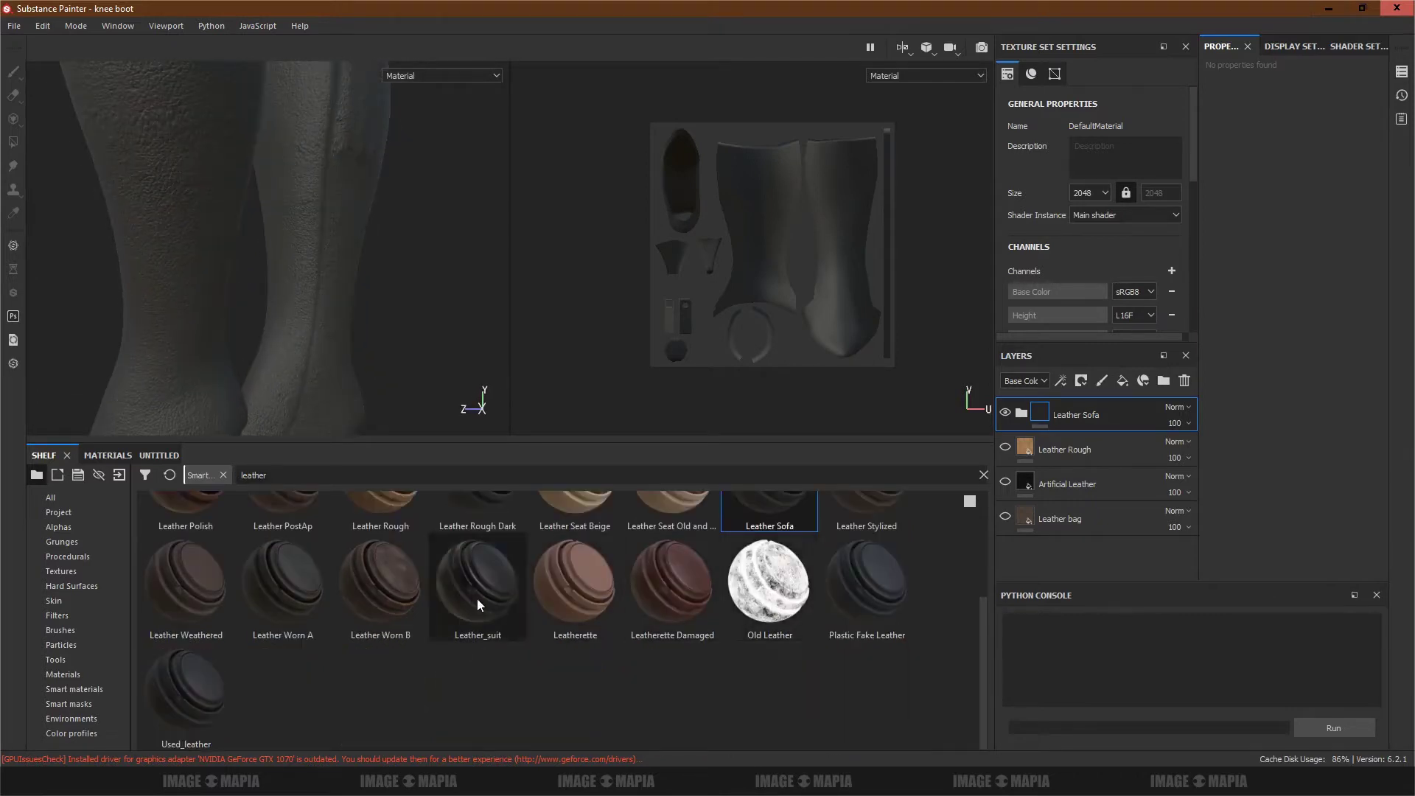
mouse_move(478, 577)
drag(500, 594, 754, 210)
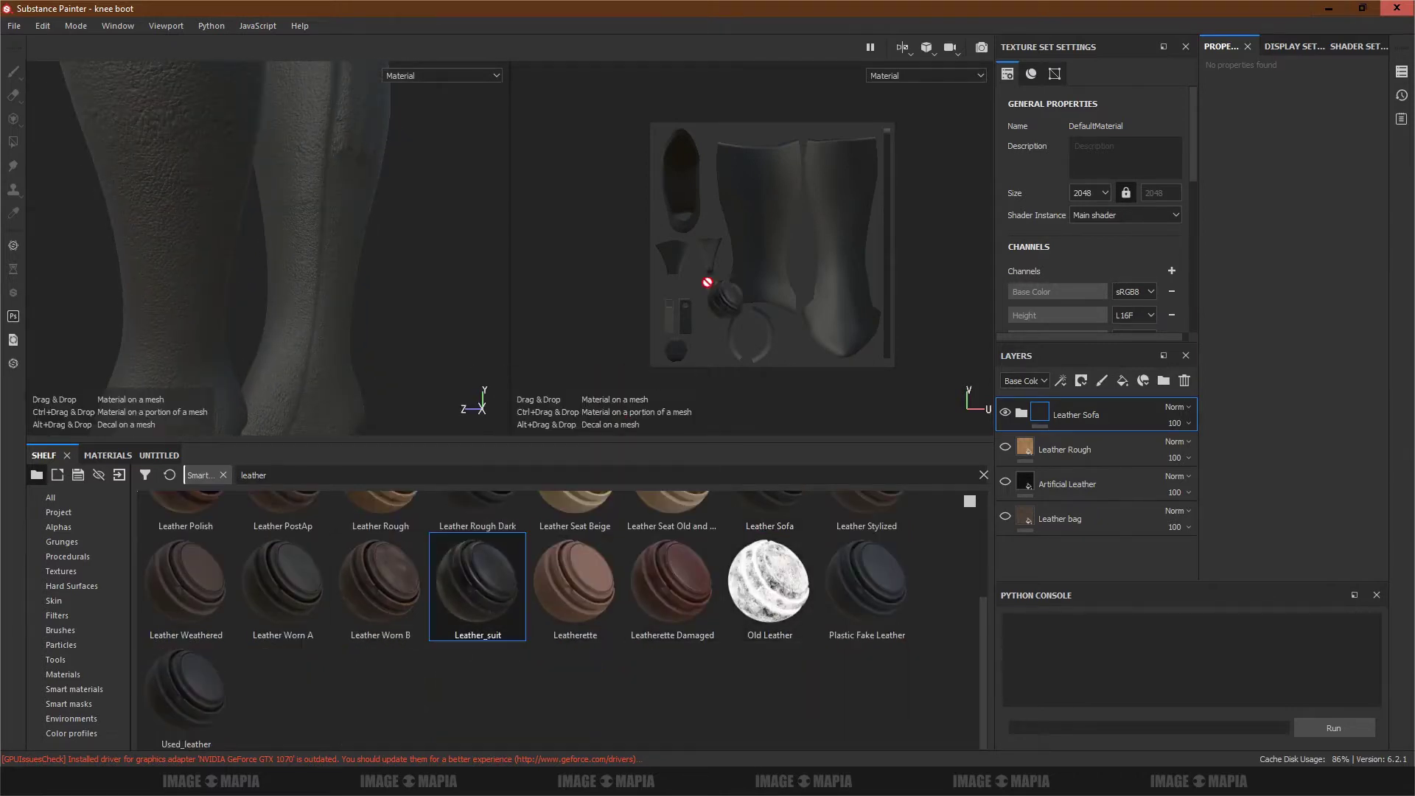
alt+drag(337, 244, 196, 230)
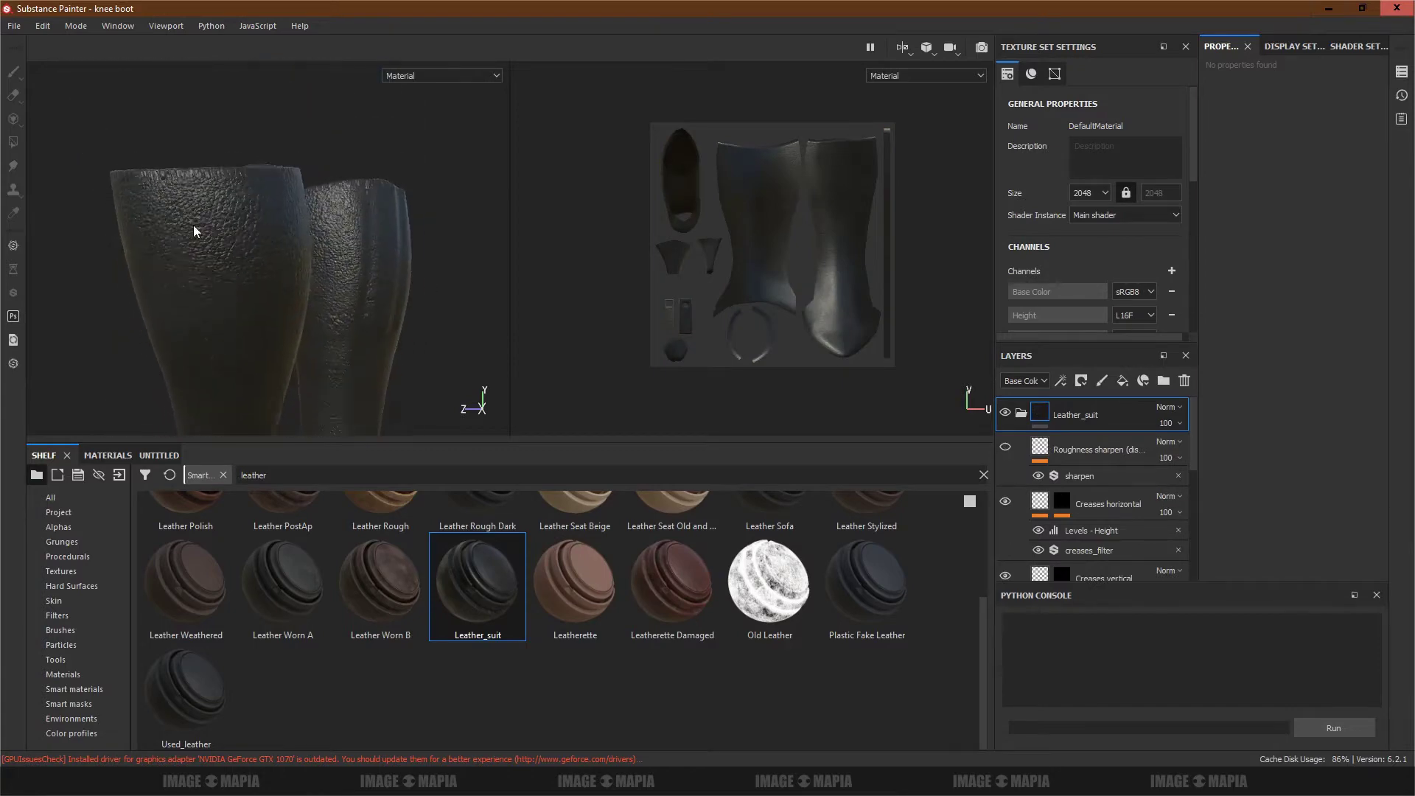
scroll(196, 231, up, 5)
alt+drag(347, 243, 196, 252)
scroll(196, 252, down, 5)
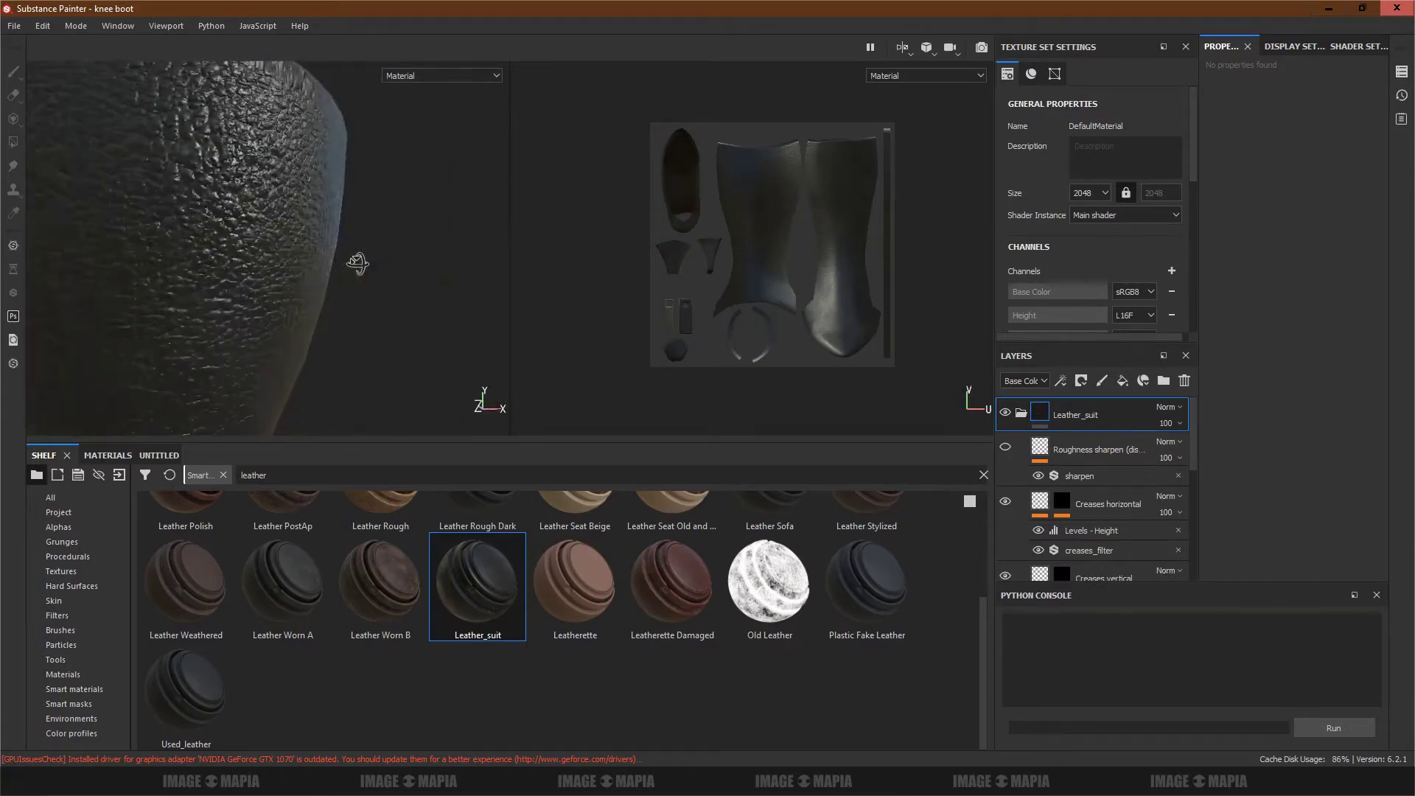
mouse_move(322, 306)
alt+mouse_down()
mouse_move(282, 239)
mouse_move(132, 253)
mouse_move(341, 249)
alt+mouse_up()
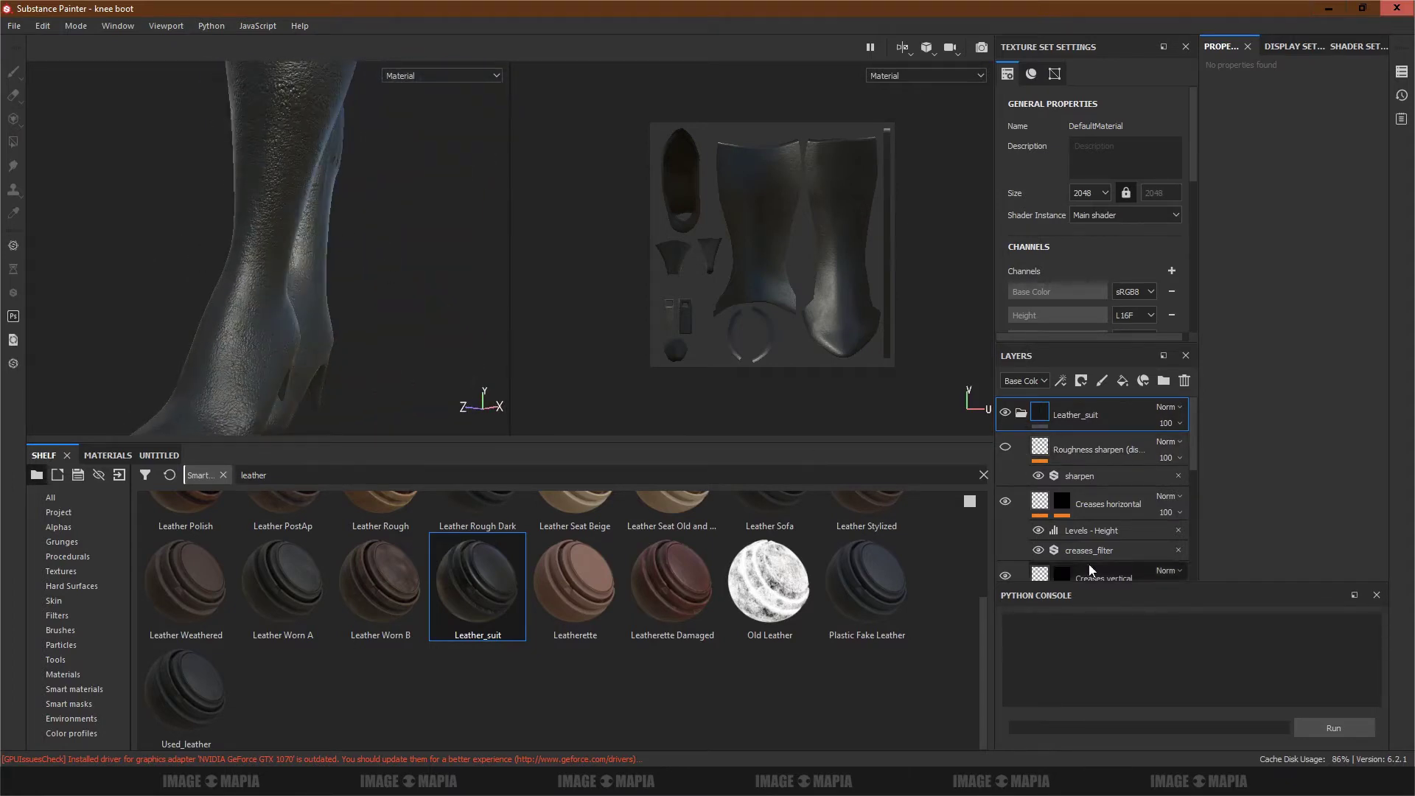
Step: Delete the older leather layers below and collapse the Leather_suit folder
drag(1142, 582, 1145, 632)
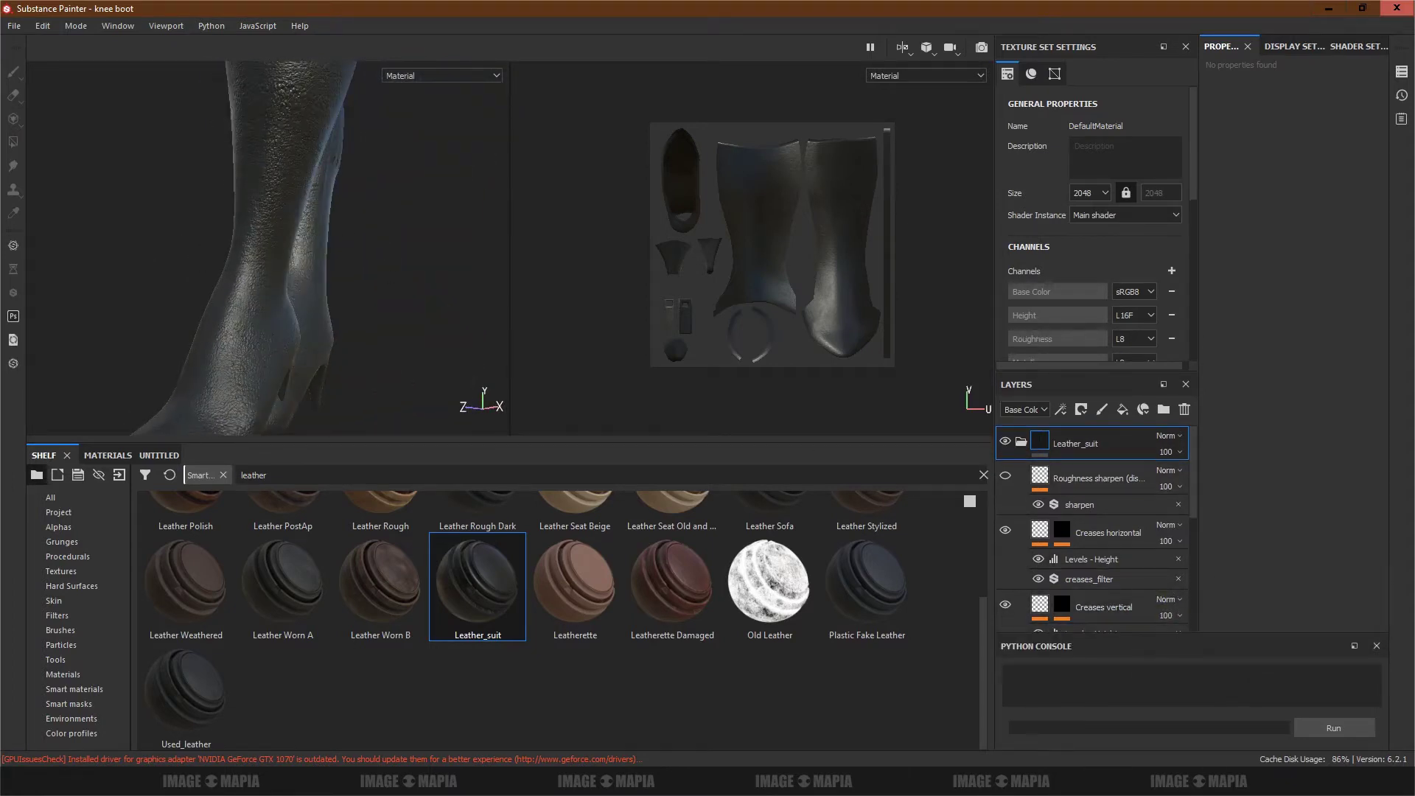
key(super+plus)
scroll(1120, 560, down, 1)
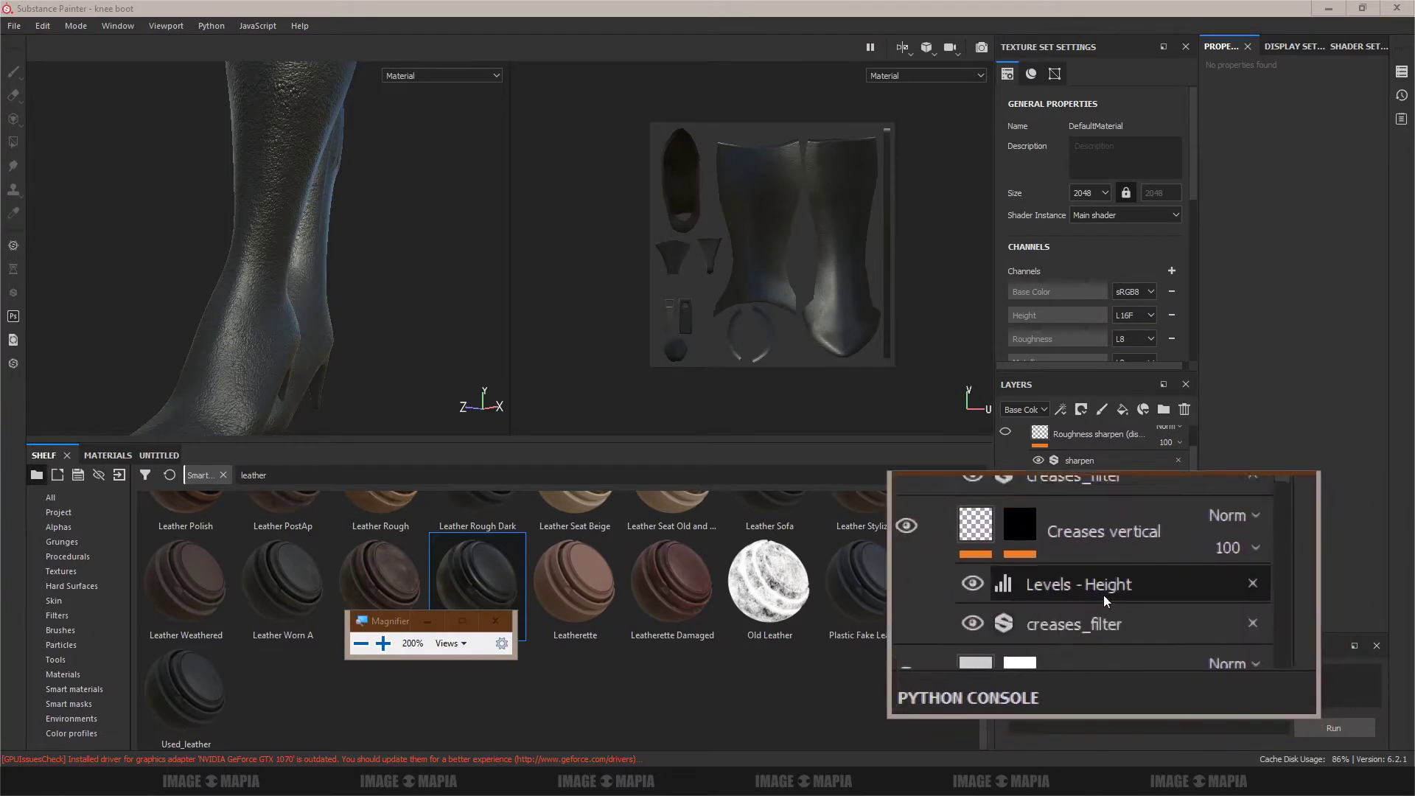
scroll(1103, 595, up, 1)
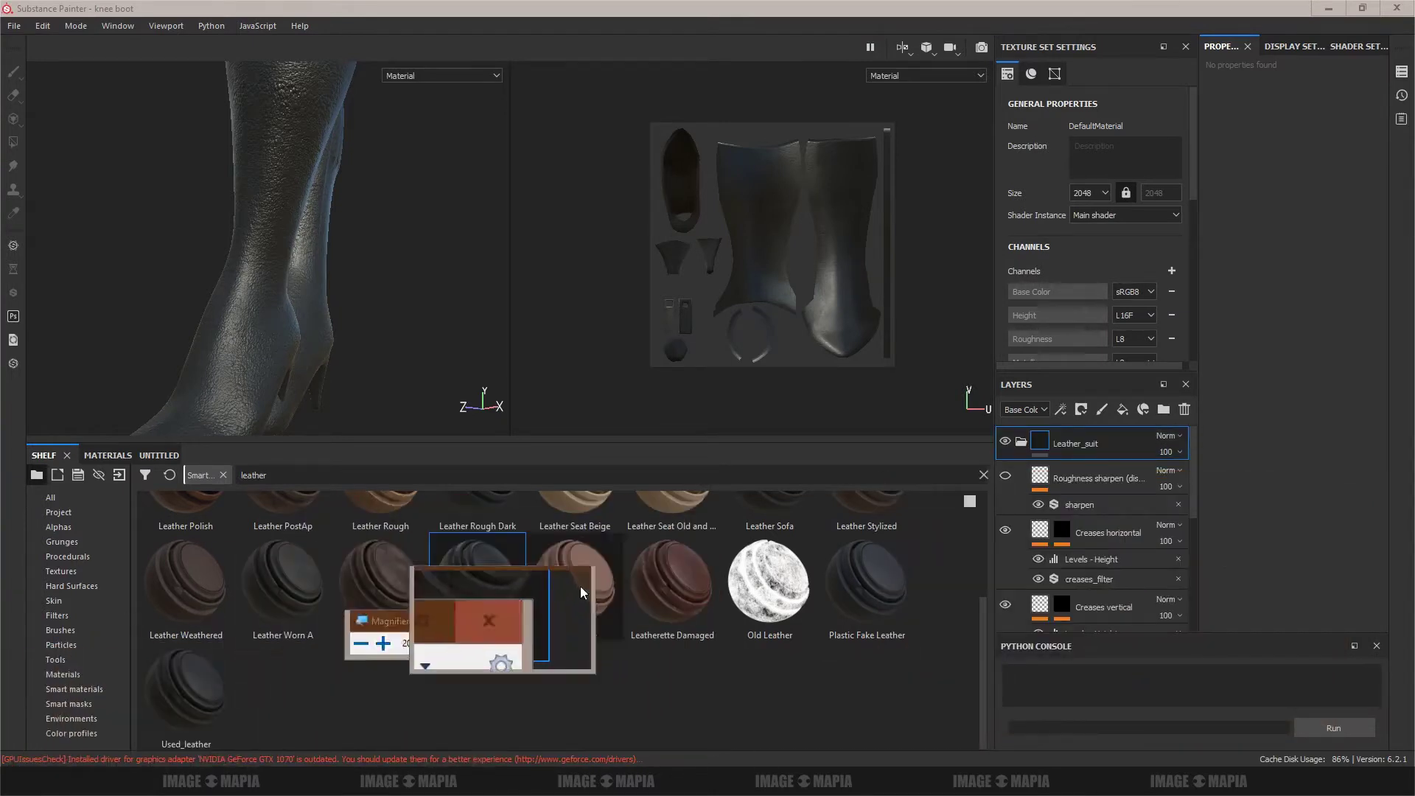
key(super+Escape)
scroll(1010, 476, down, 3)
scroll(1007, 479, down, 1)
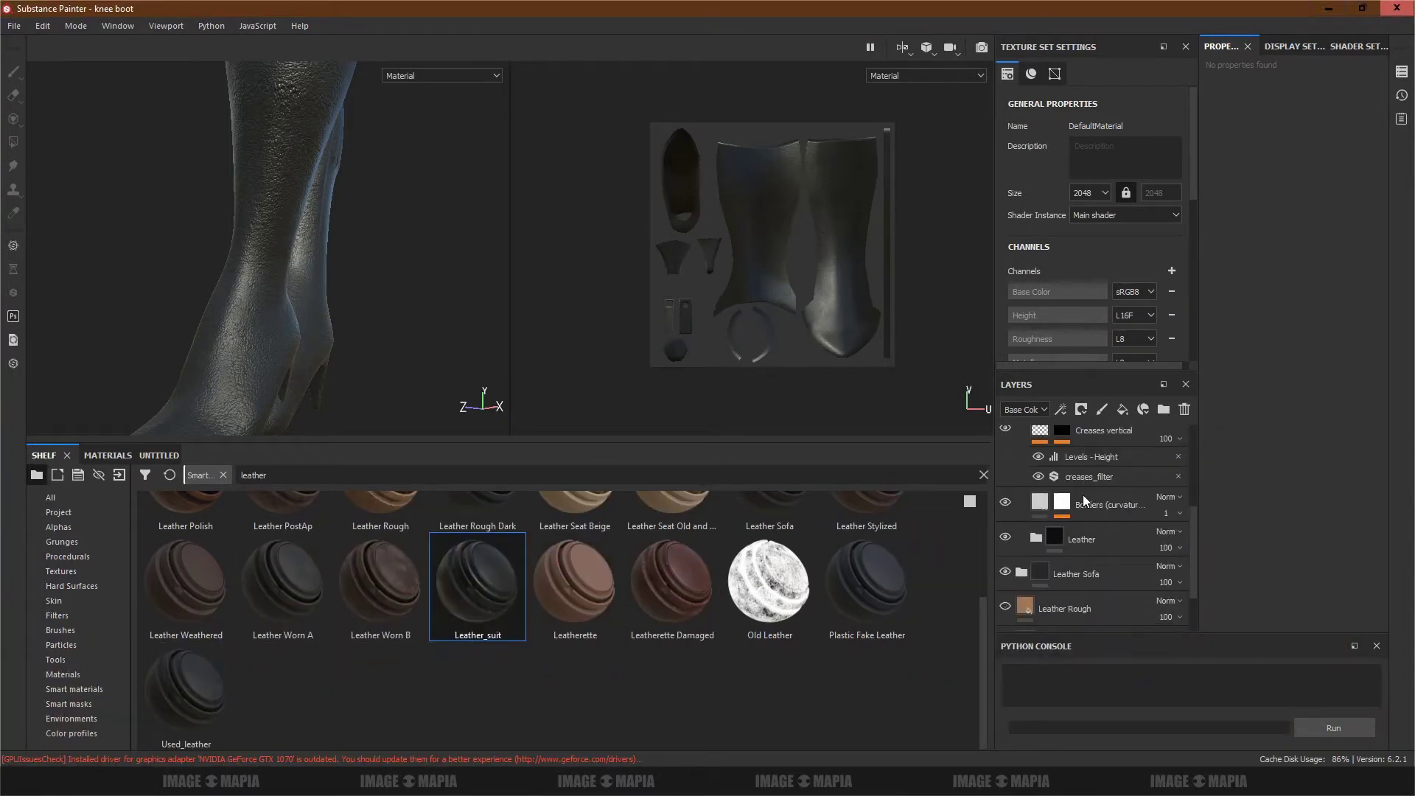
click(1072, 612)
scroll(1066, 608, up, 1)
click(1072, 611)
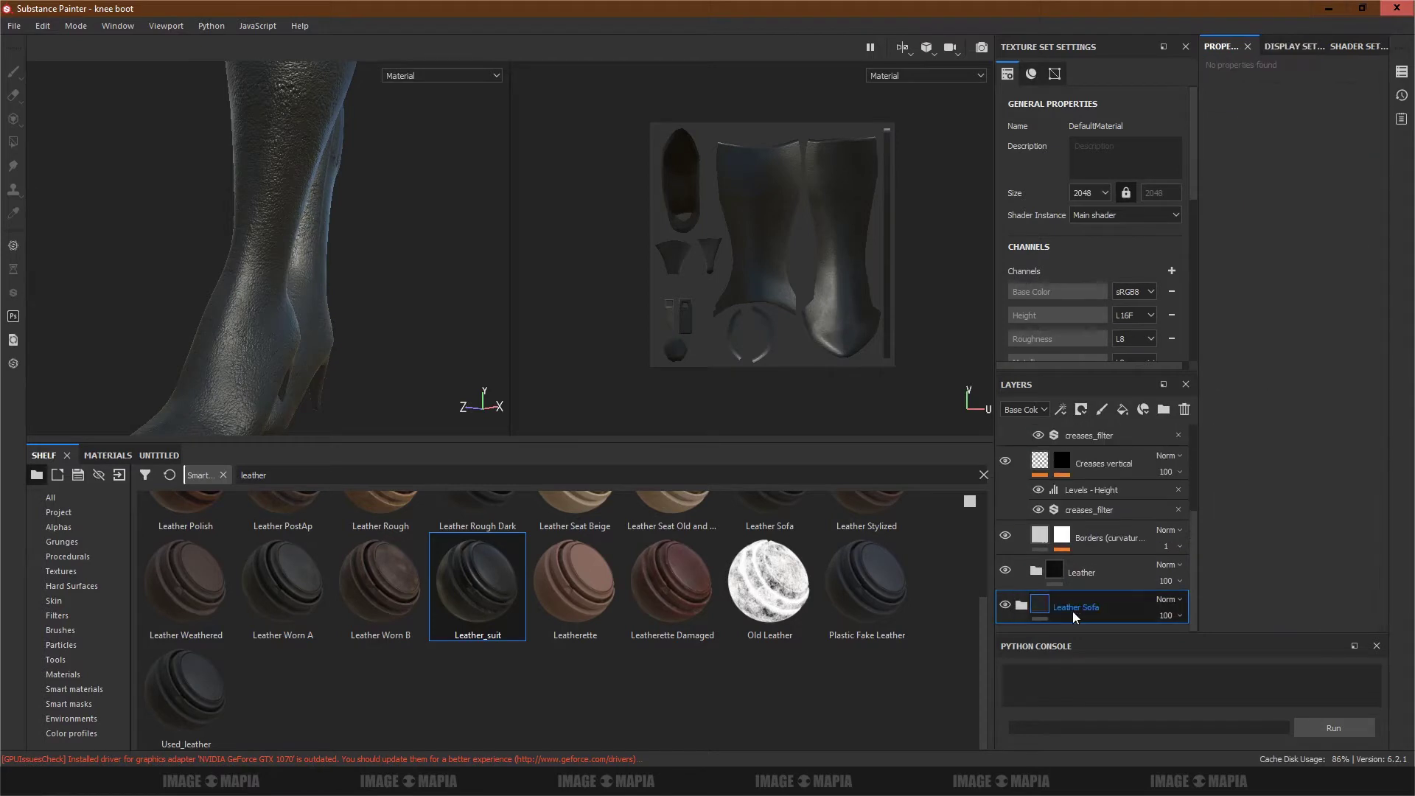
key(Delete)
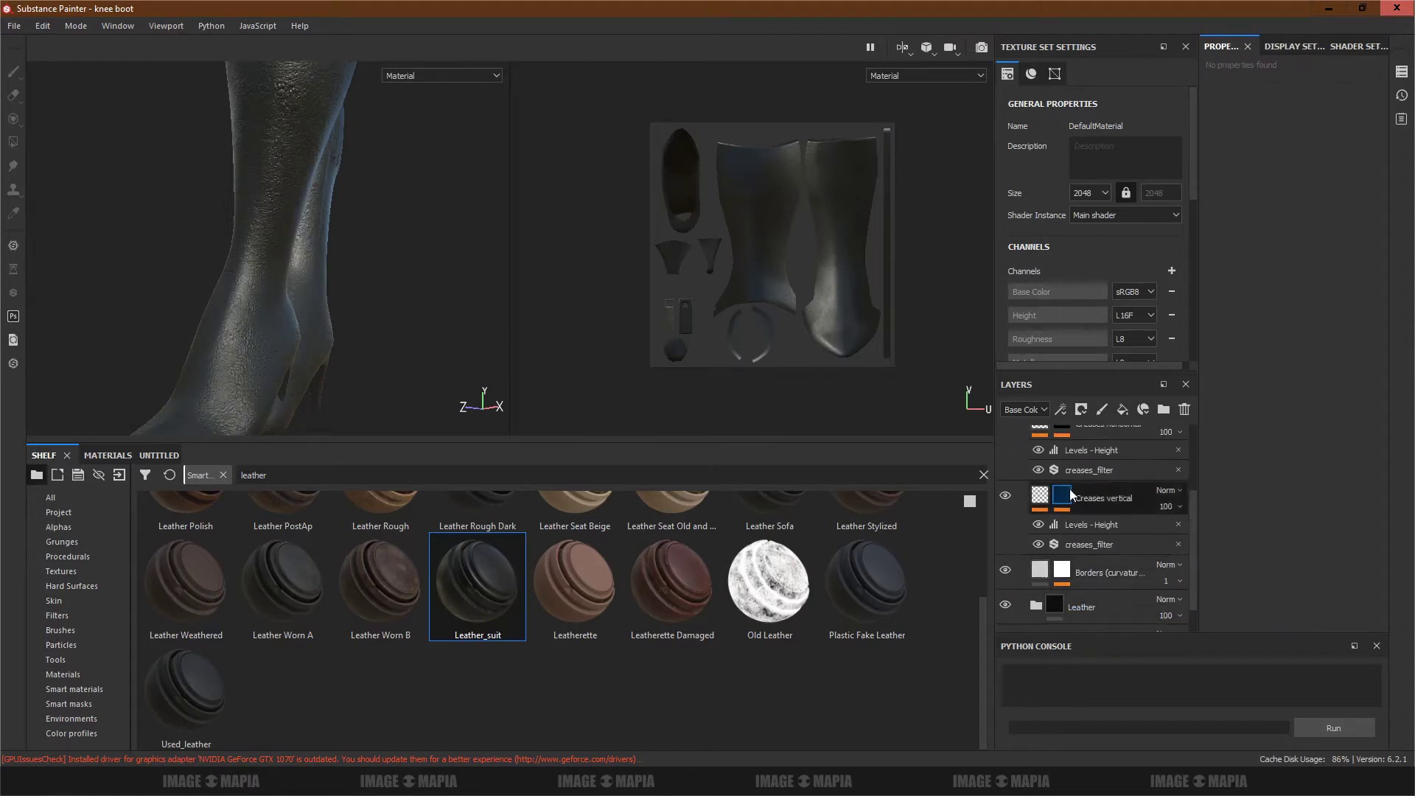
click(1021, 441)
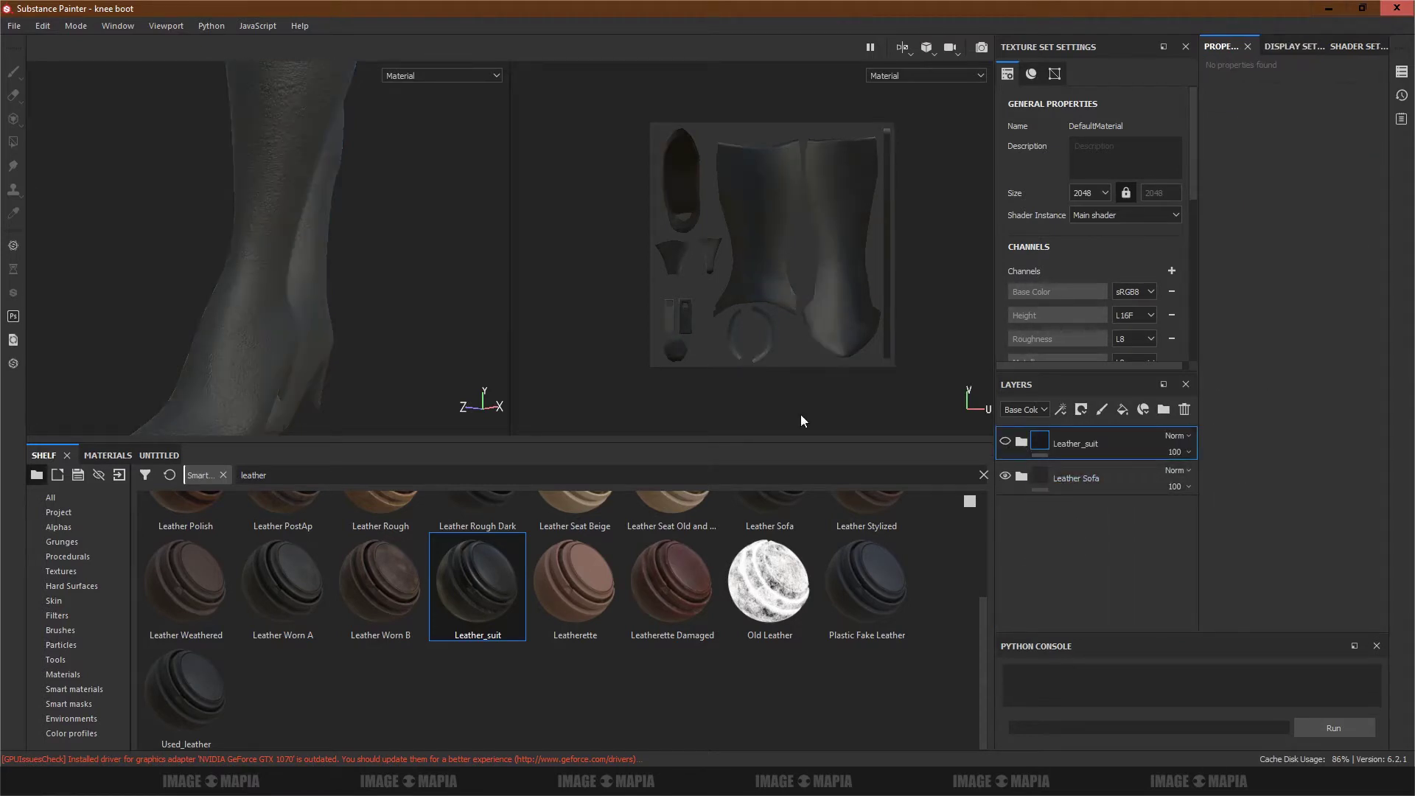
Step: Move the Leather Sofa folder into Leather_suit and delete Leather_suit
scroll(296, 311, up, 5)
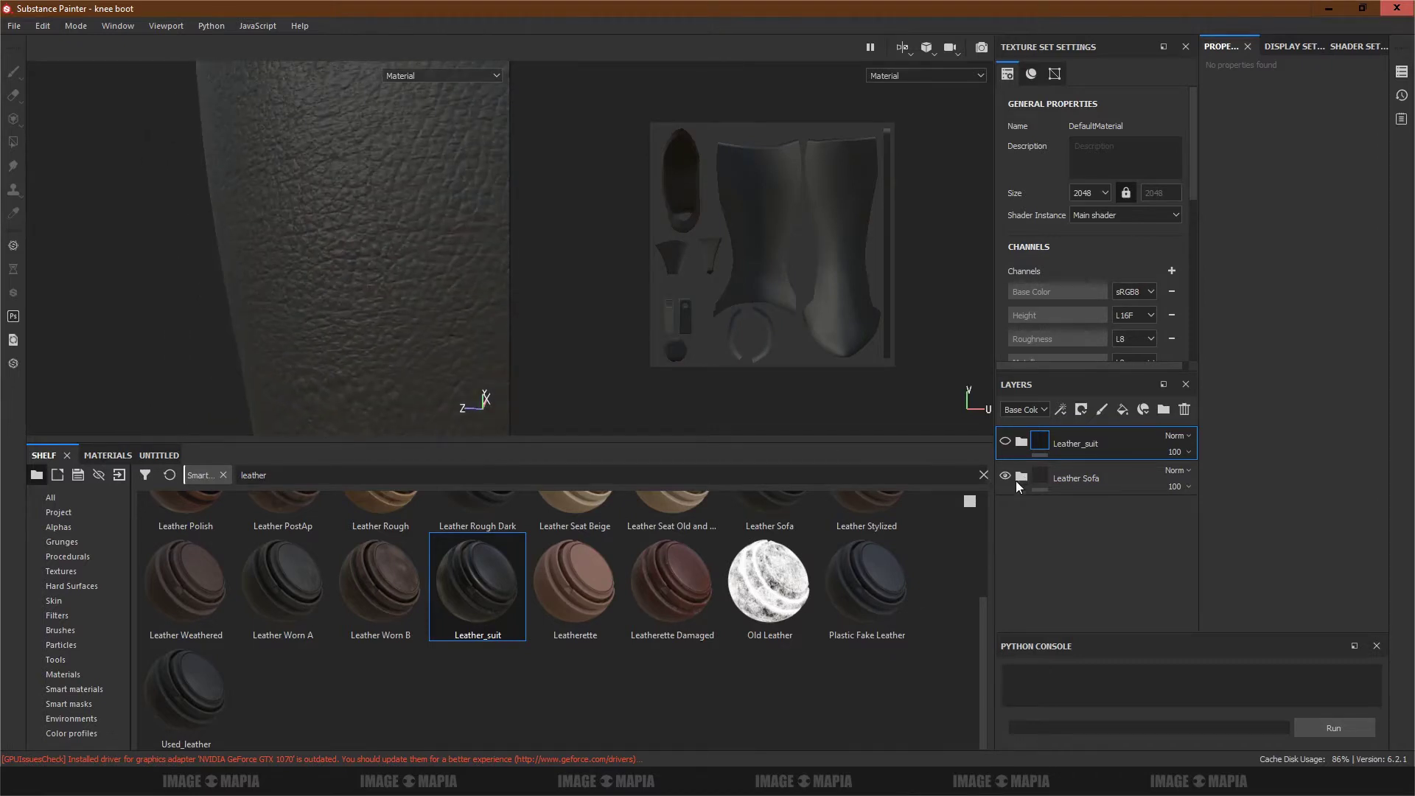
click(1020, 475)
drag(1077, 476, 1071, 443)
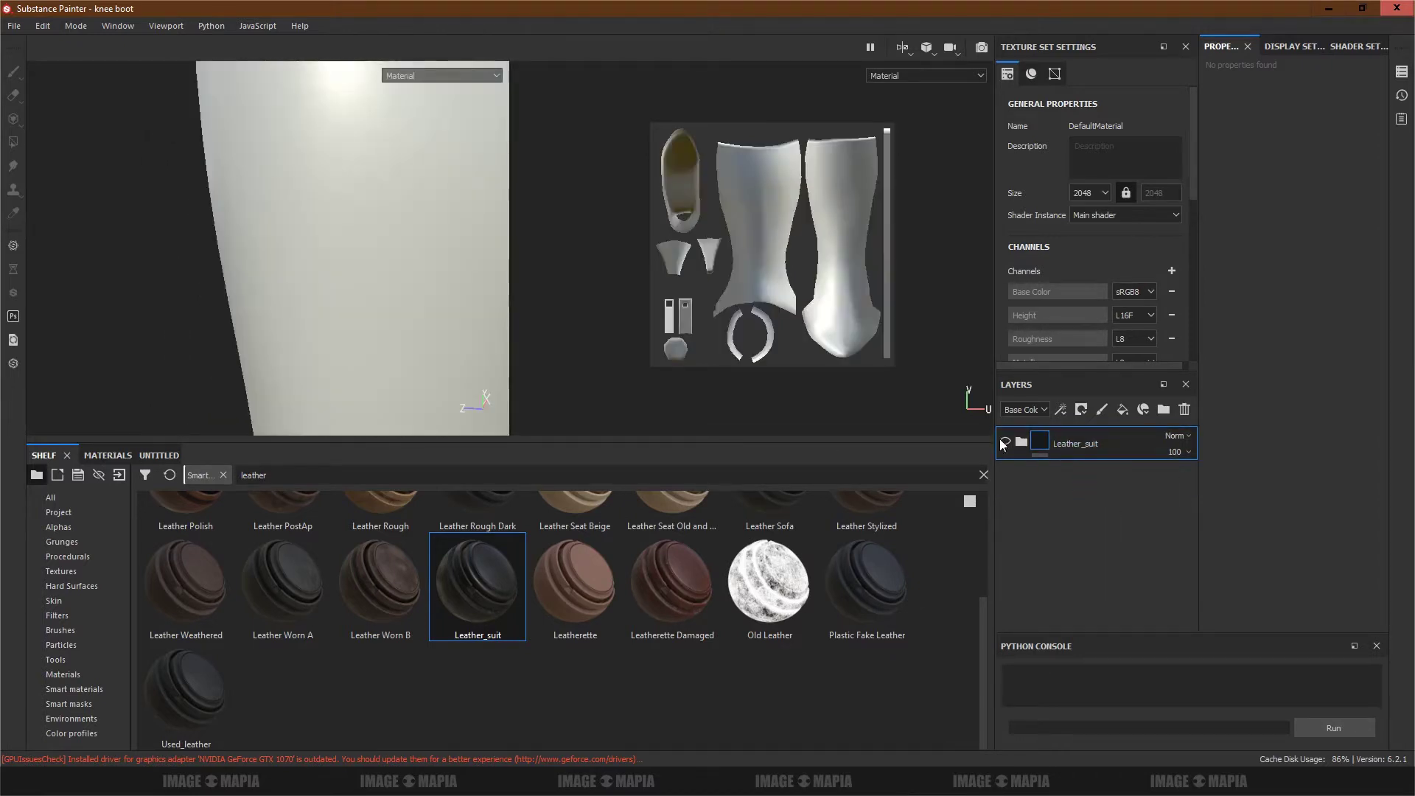
mouse_move(458, 347)
alt+mouse_down()
mouse_move(303, 302)
mouse_move(325, 319)
alt+mouse_up()
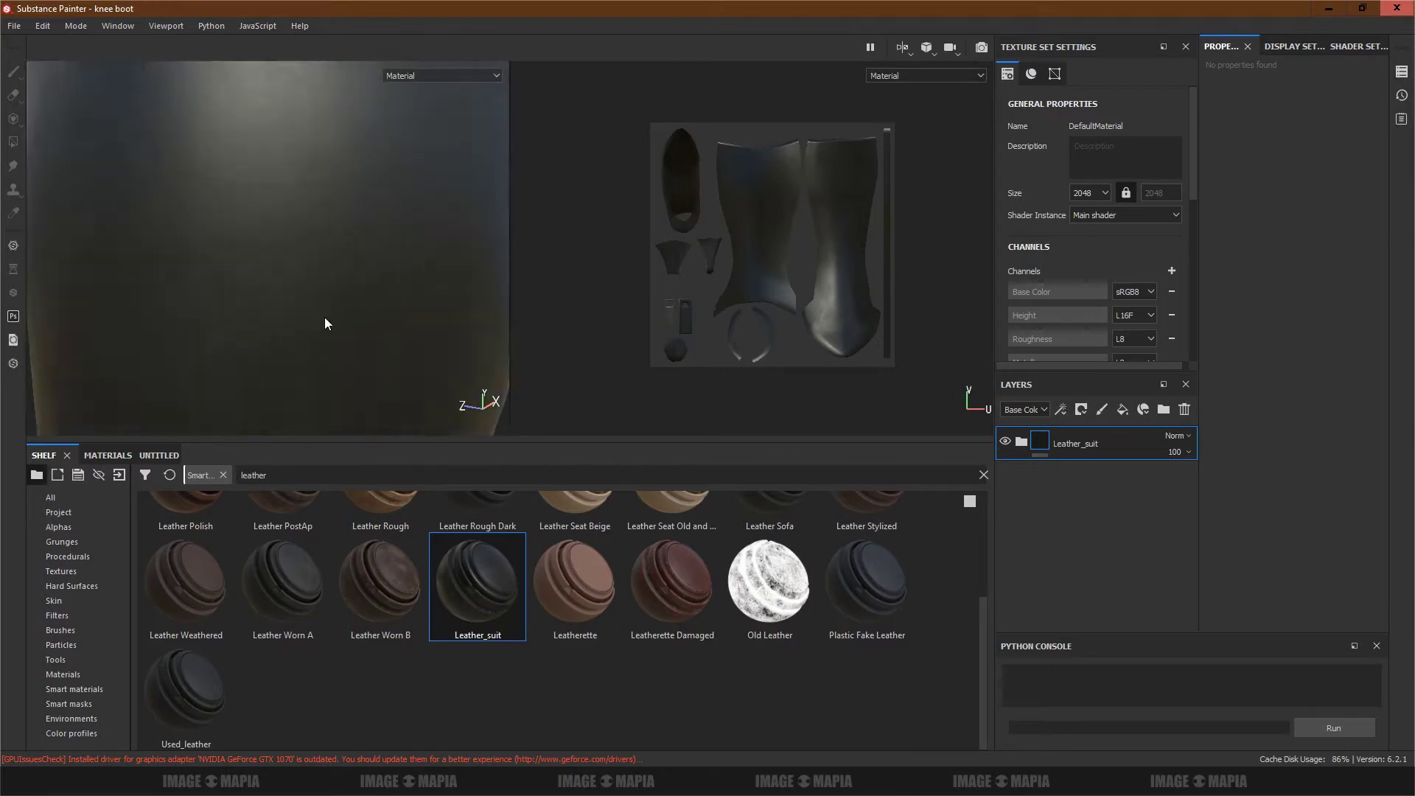
key(Delete)
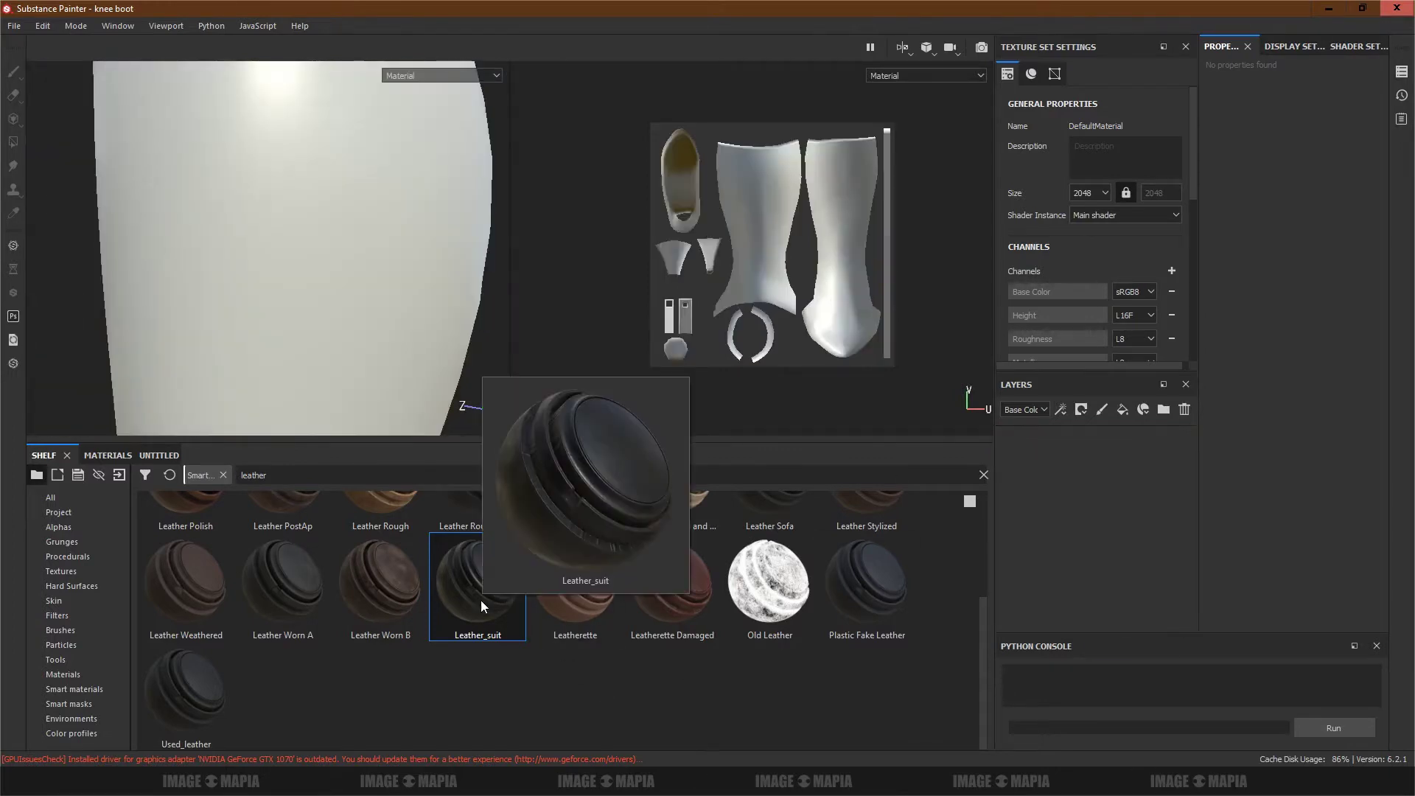
Step: Try Used_leather on the boots, delete it, and reapply Leather Sofa
drag(188, 704, 330, 306)
scroll(381, 339, up, 3)
click(1020, 441)
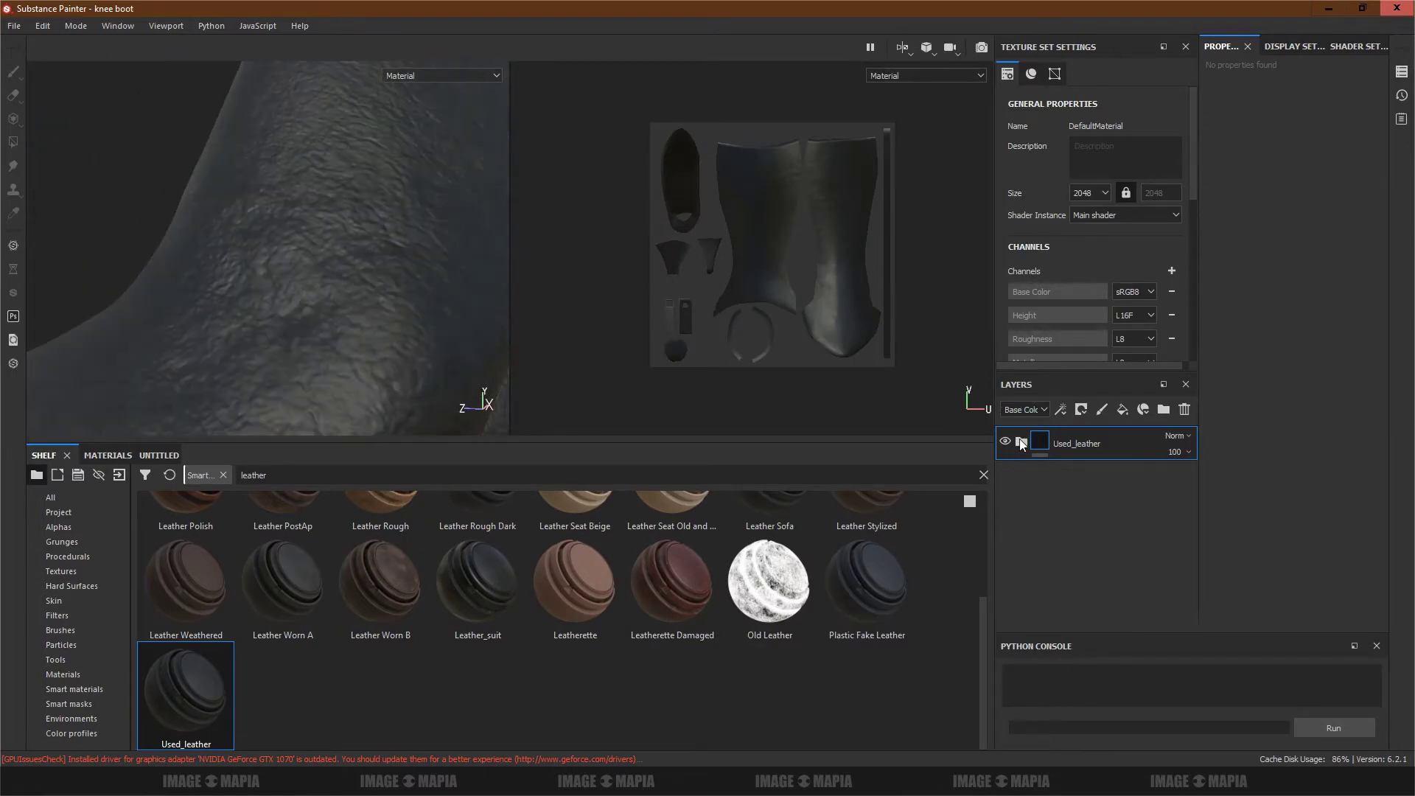
key(Delete)
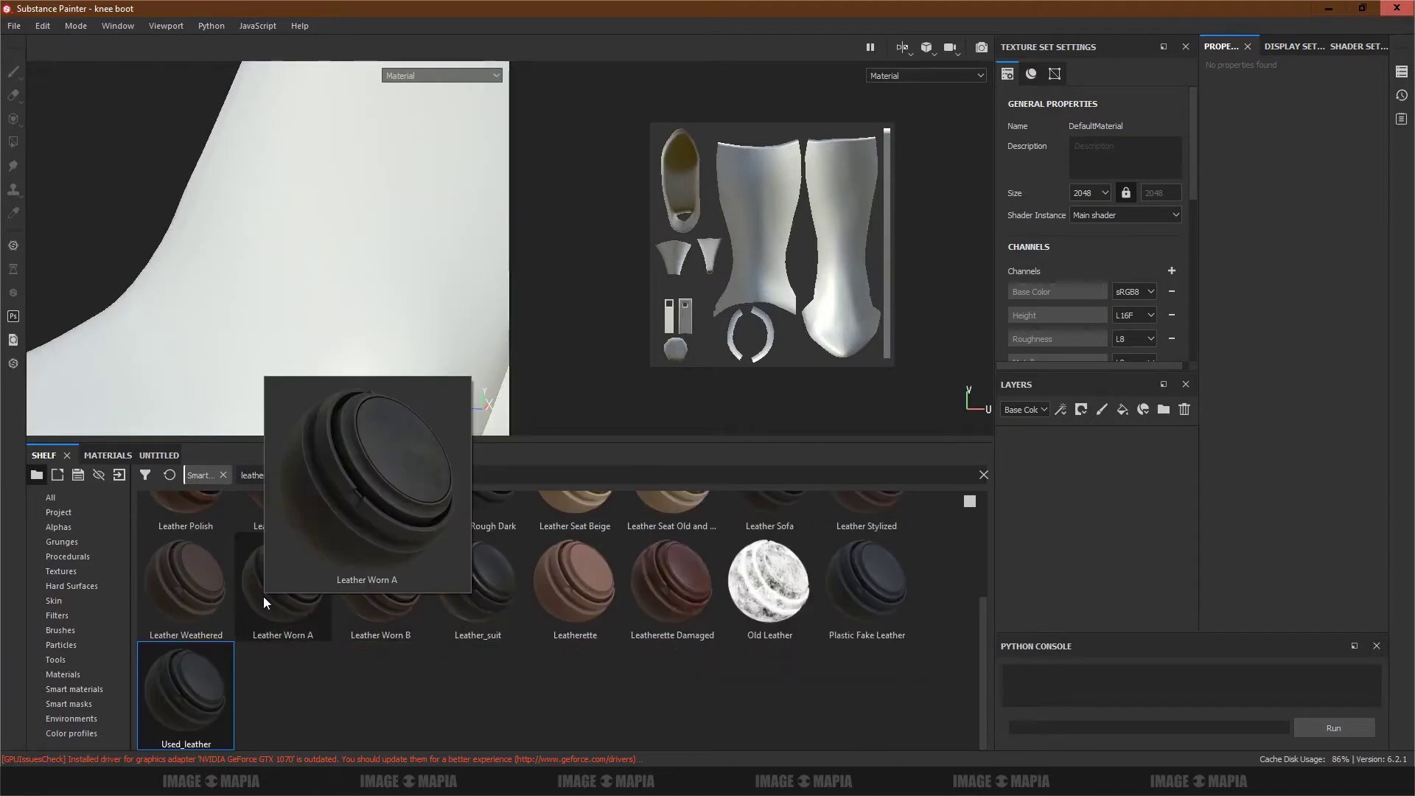
scroll(263, 596, up, 2)
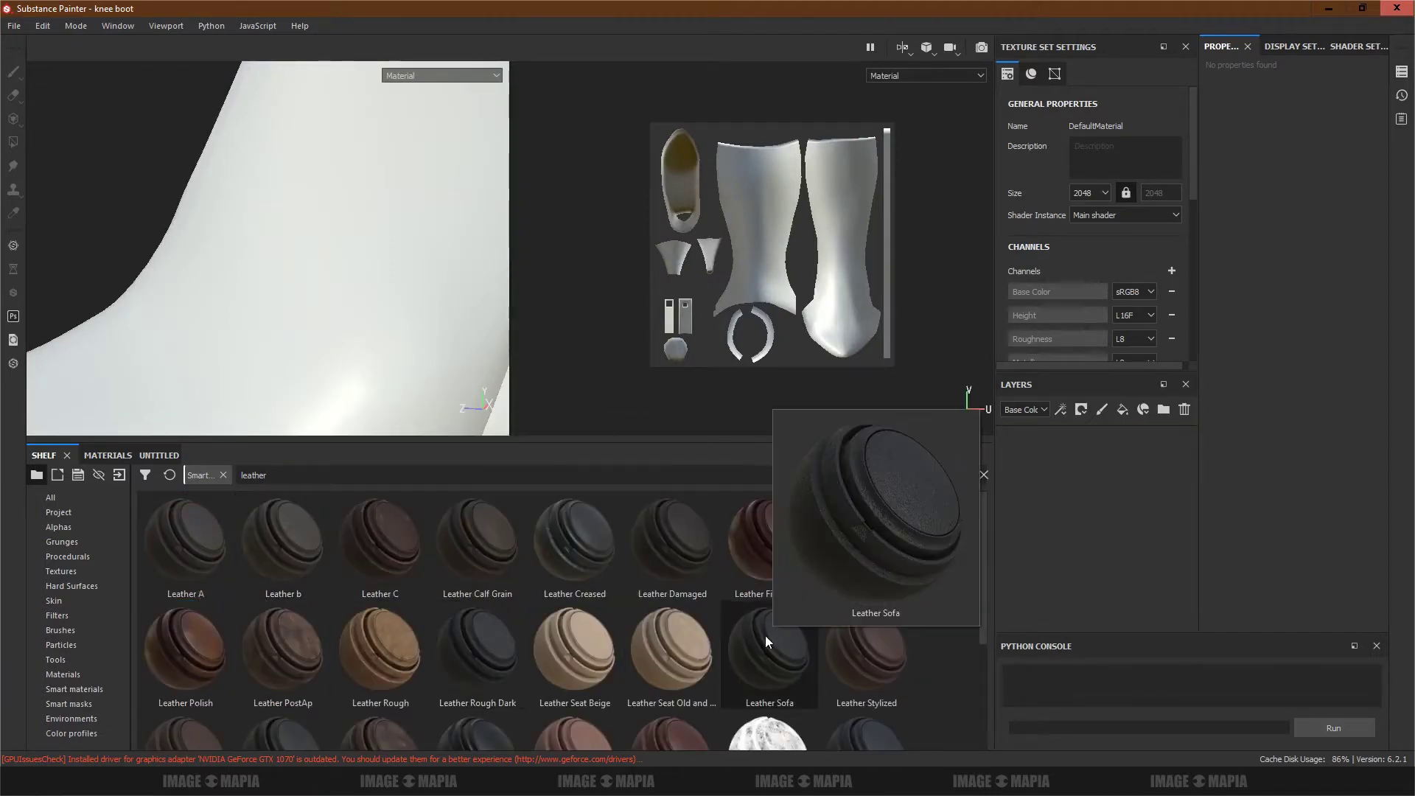
mouse_move(764, 636)
mouse_down()
mouse_move(332, 248)
mouse_move(451, 330)
mouse_up()
scroll(329, 258, down, 3)
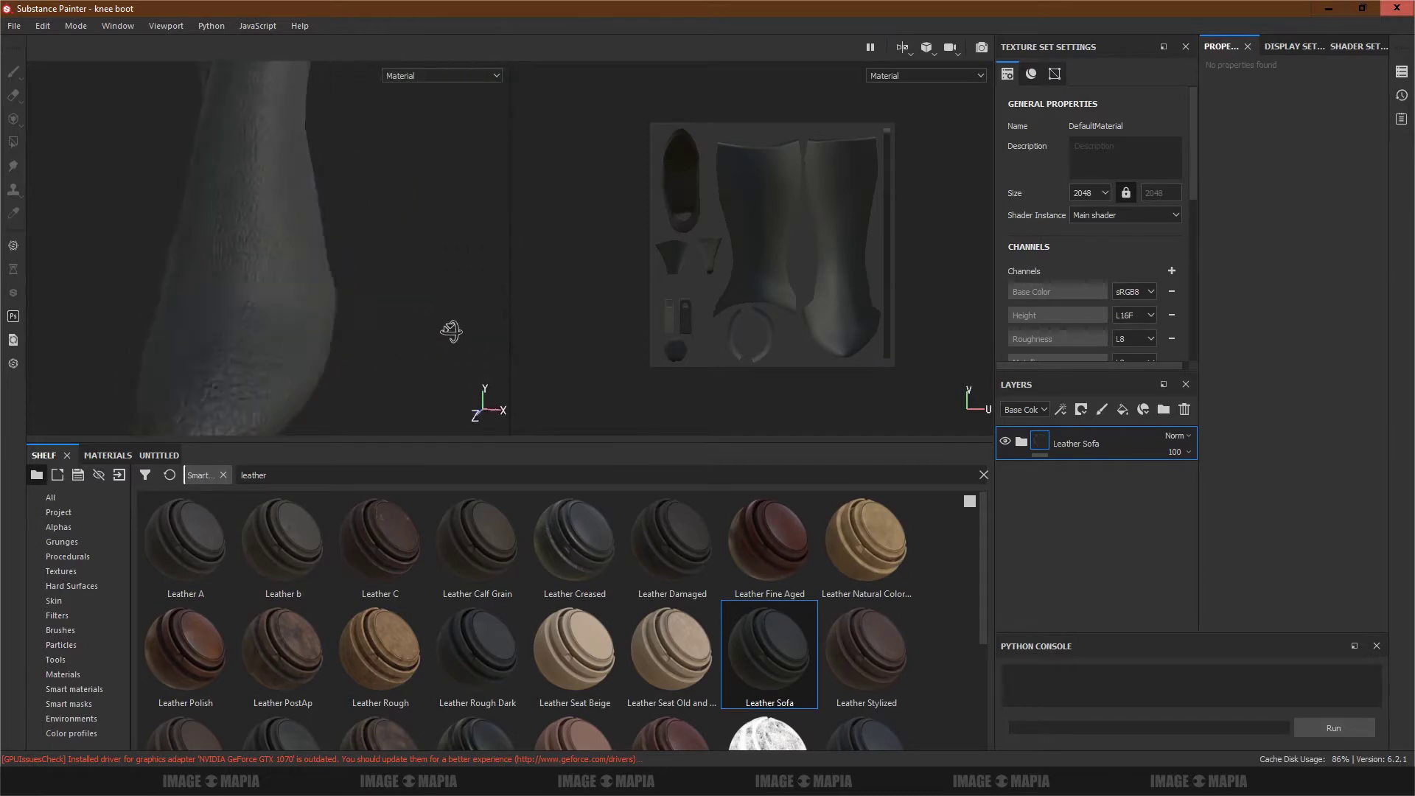
Step: Enable height, colour and roughness on Leather Color, making it black with roughness about 0.1
click(1021, 441)
click(1076, 513)
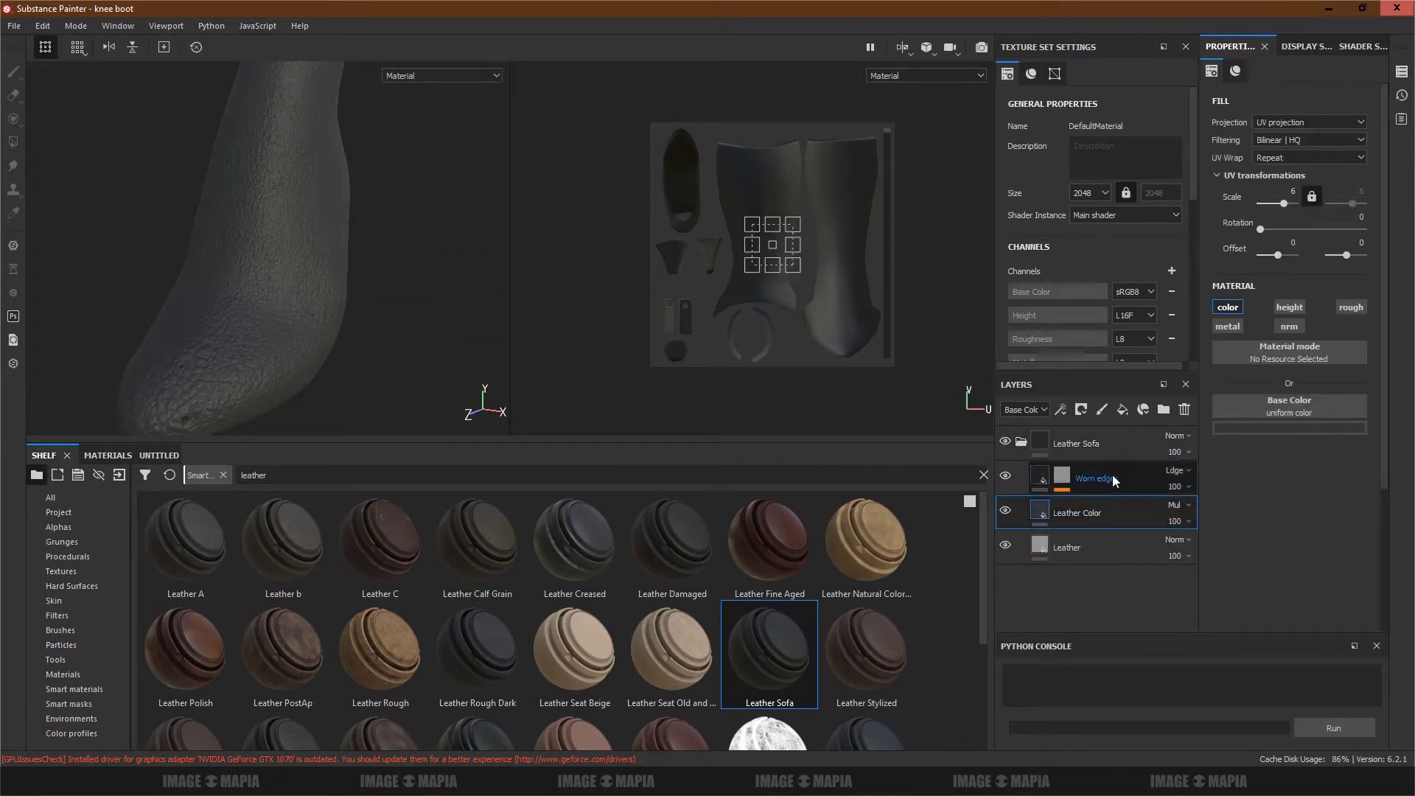
click(1288, 307)
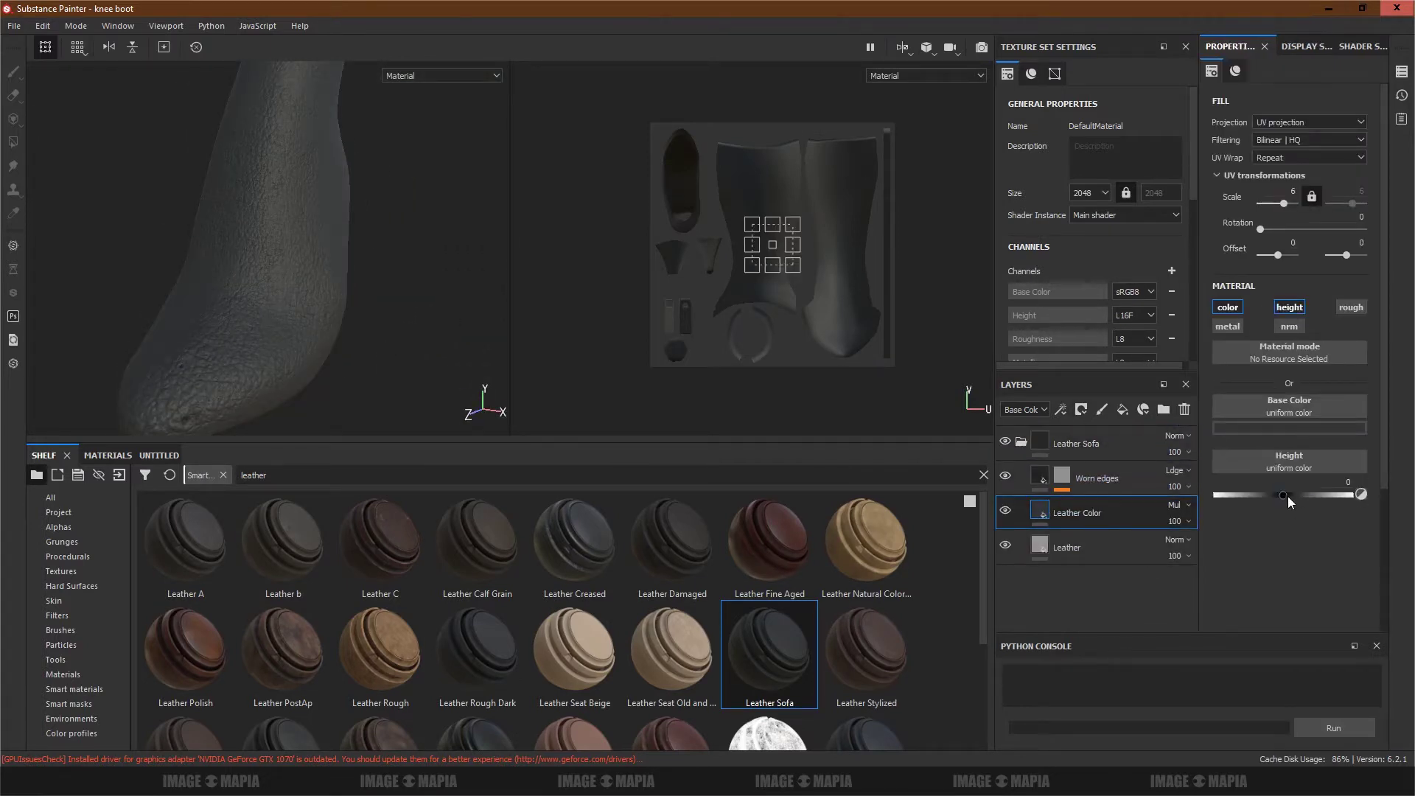
click(1228, 307)
click(1289, 427)
mouse_move(1394, 552)
mouse_down()
mouse_move(1398, 595)
mouse_move(1397, 575)
mouse_up()
click(1353, 309)
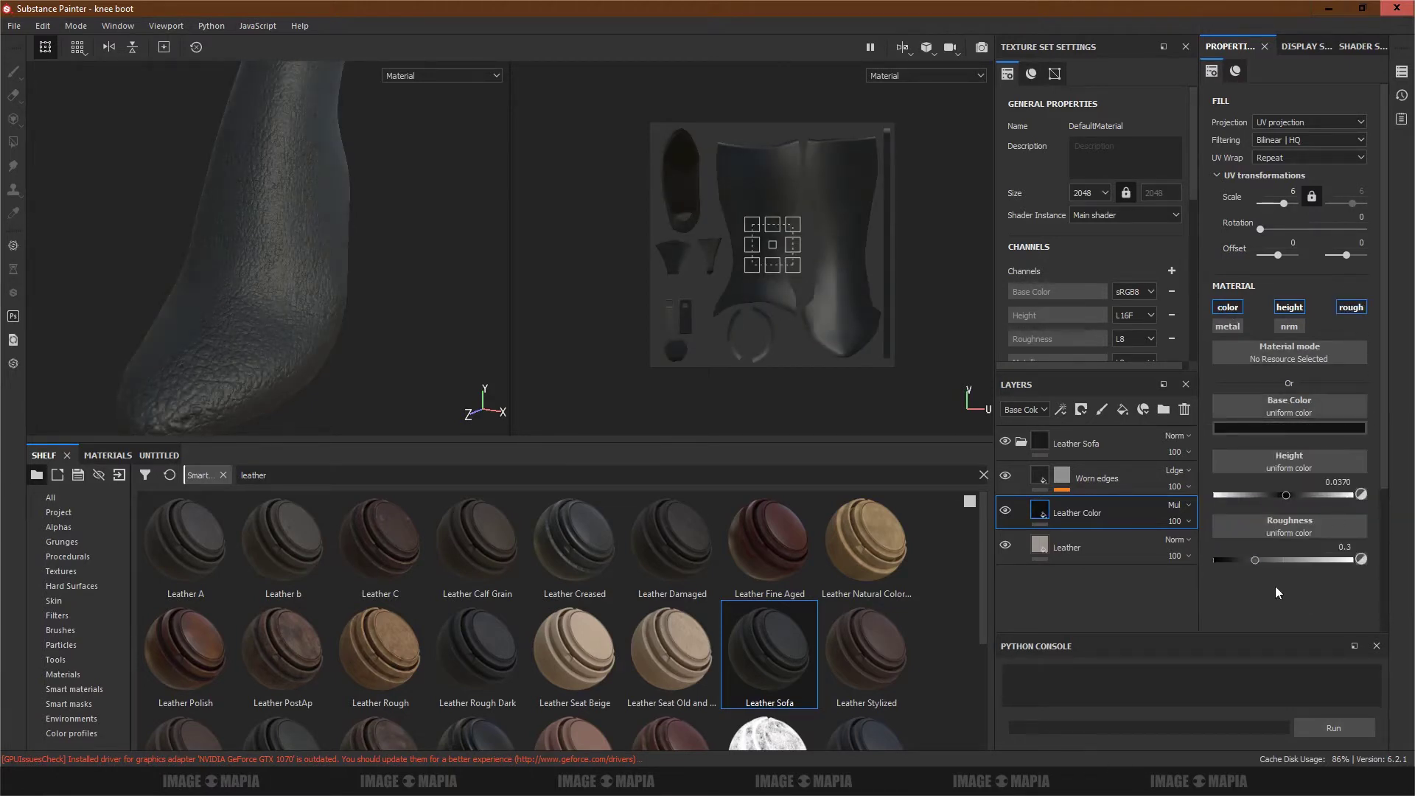
mouse_move(1244, 559)
mouse_down()
mouse_move(1205, 564)
mouse_move(1227, 560)
mouse_up()
Step: Set the Leather layer's Luminosity to 0.5
click(1077, 550)
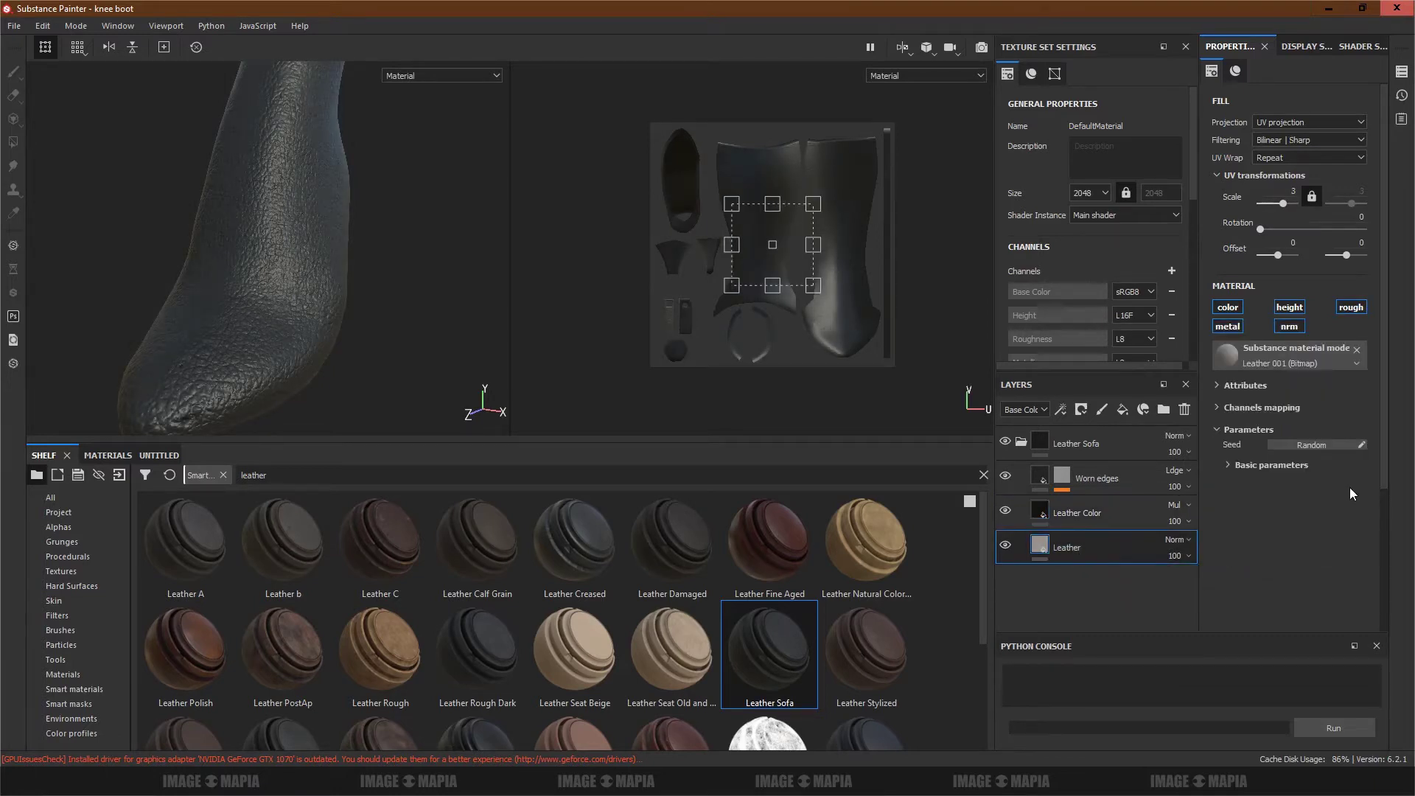
click(1240, 466)
scroll(339, 342, up, 3)
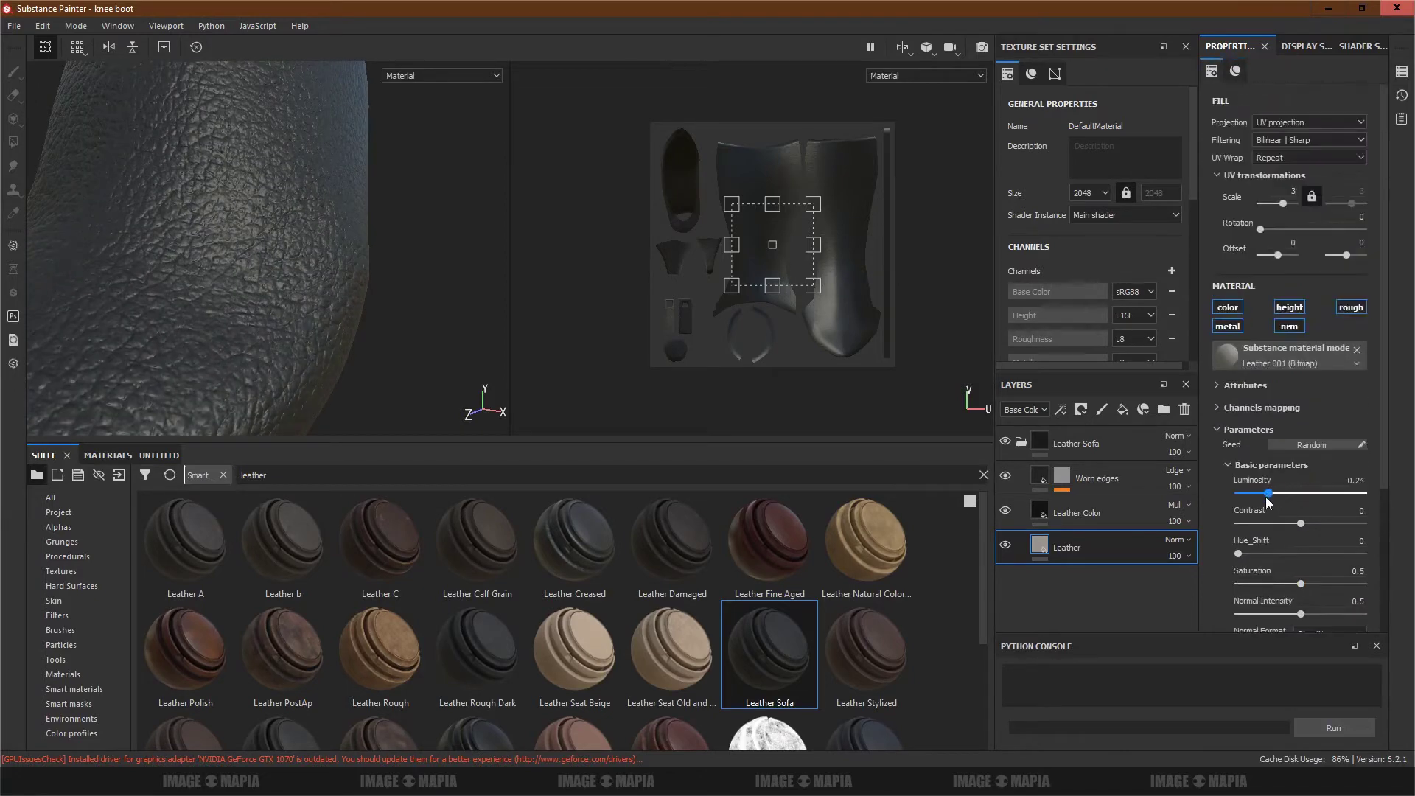
double_click(1354, 479)
text(0.5)
key(Return)
Step: Set the Worn edges layer's base colour to black
click(1217, 428)
click(1097, 517)
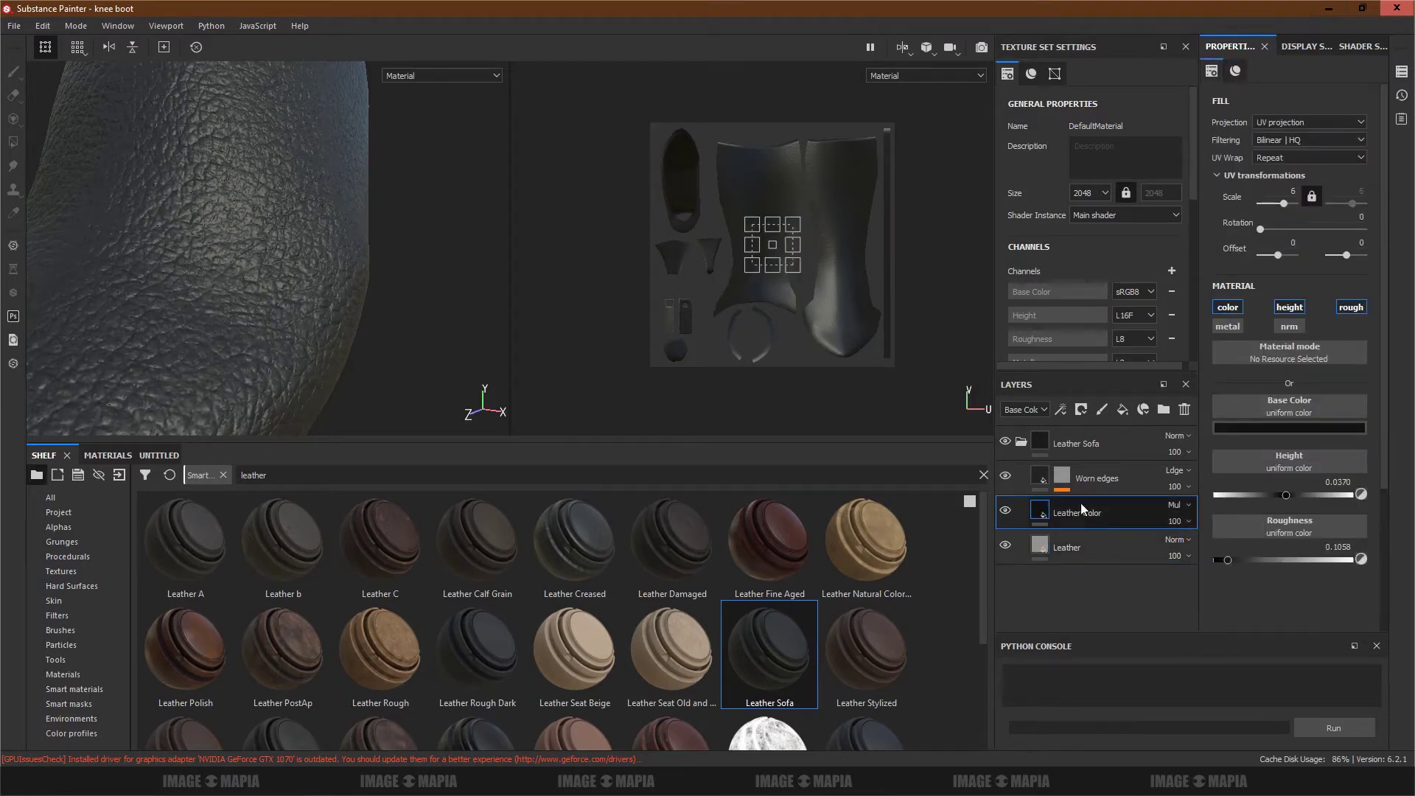
click(1086, 480)
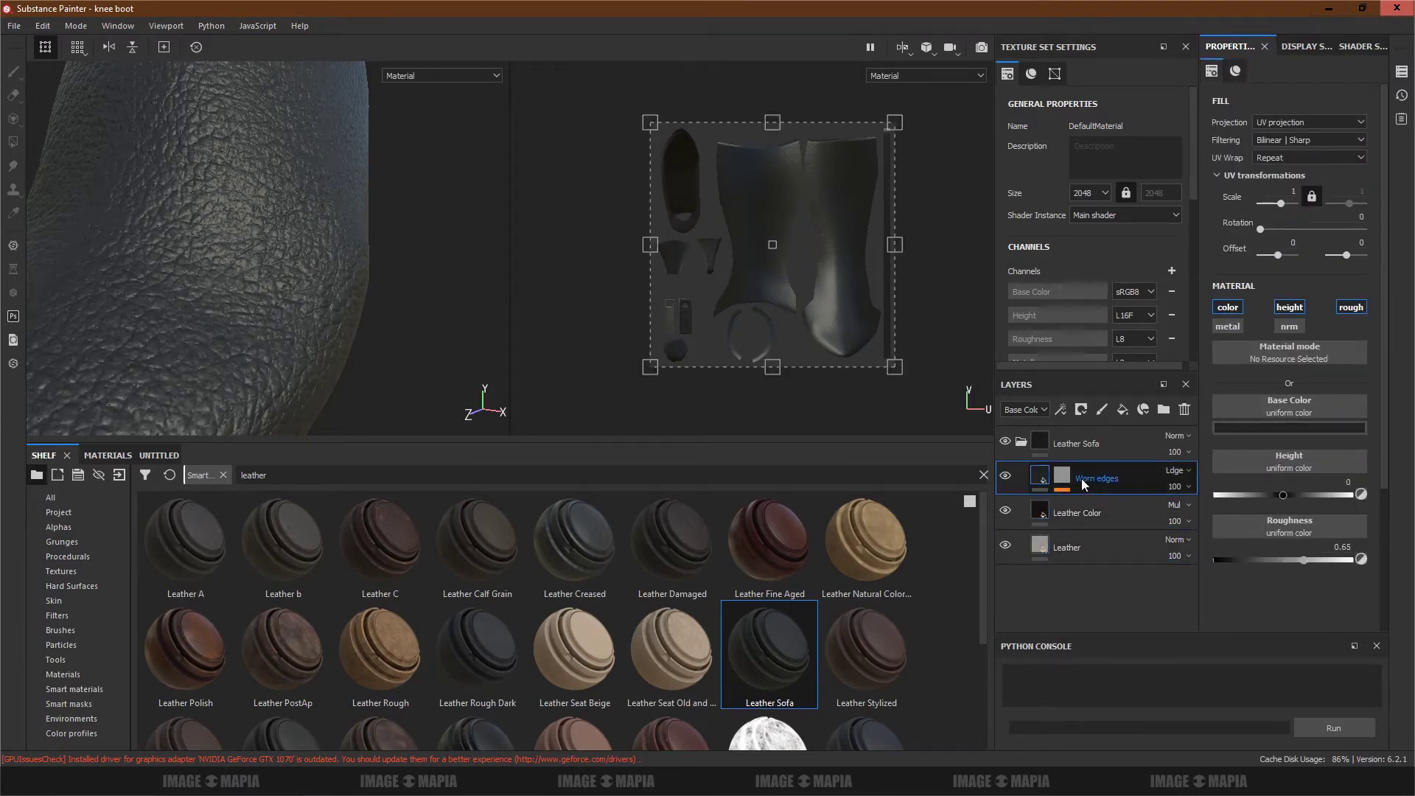
click(1262, 426)
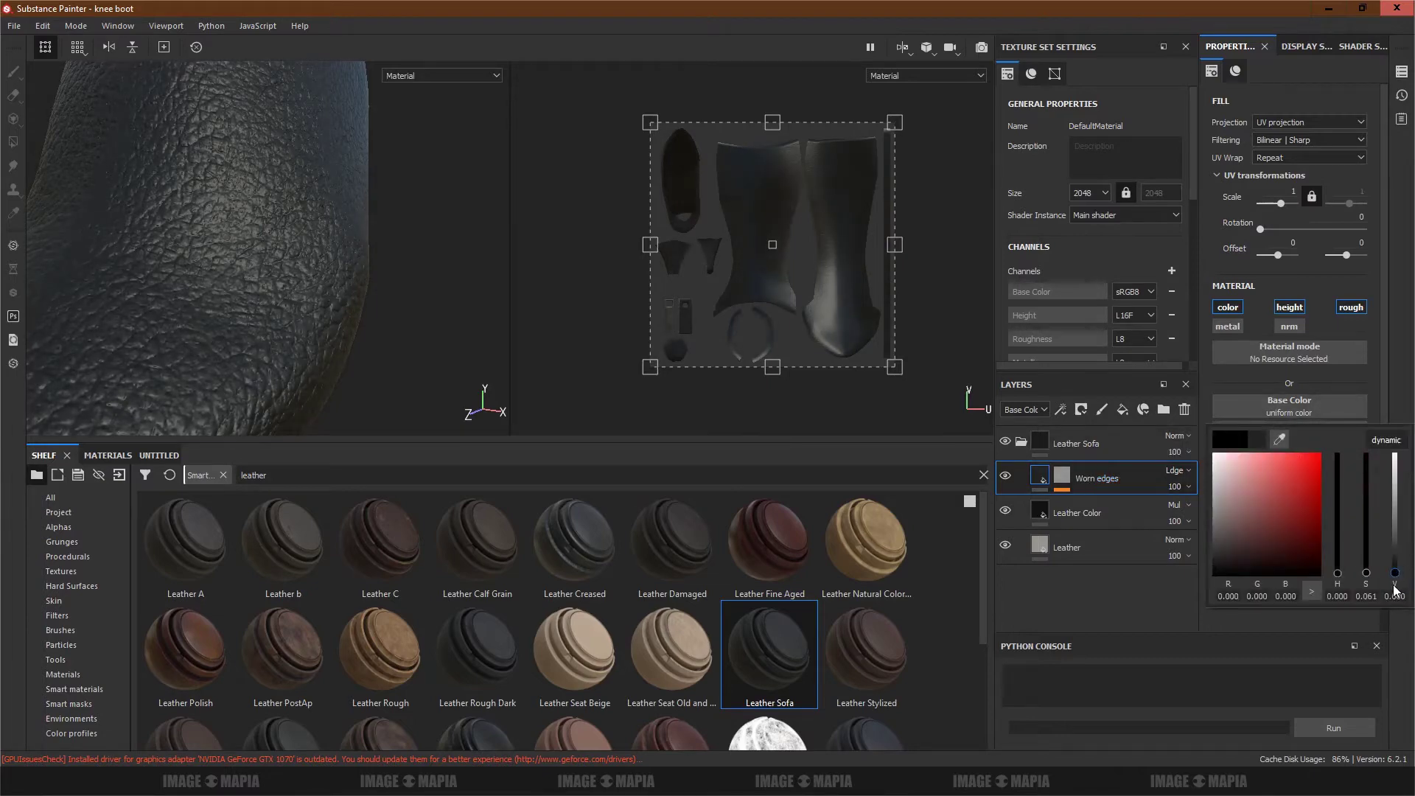
click(288, 264)
mouse_move(288, 264)
alt+mouse_down()
mouse_move(315, 237)
mouse_move(300, 284)
mouse_move(181, 258)
mouse_move(309, 278)
alt+mouse_up()
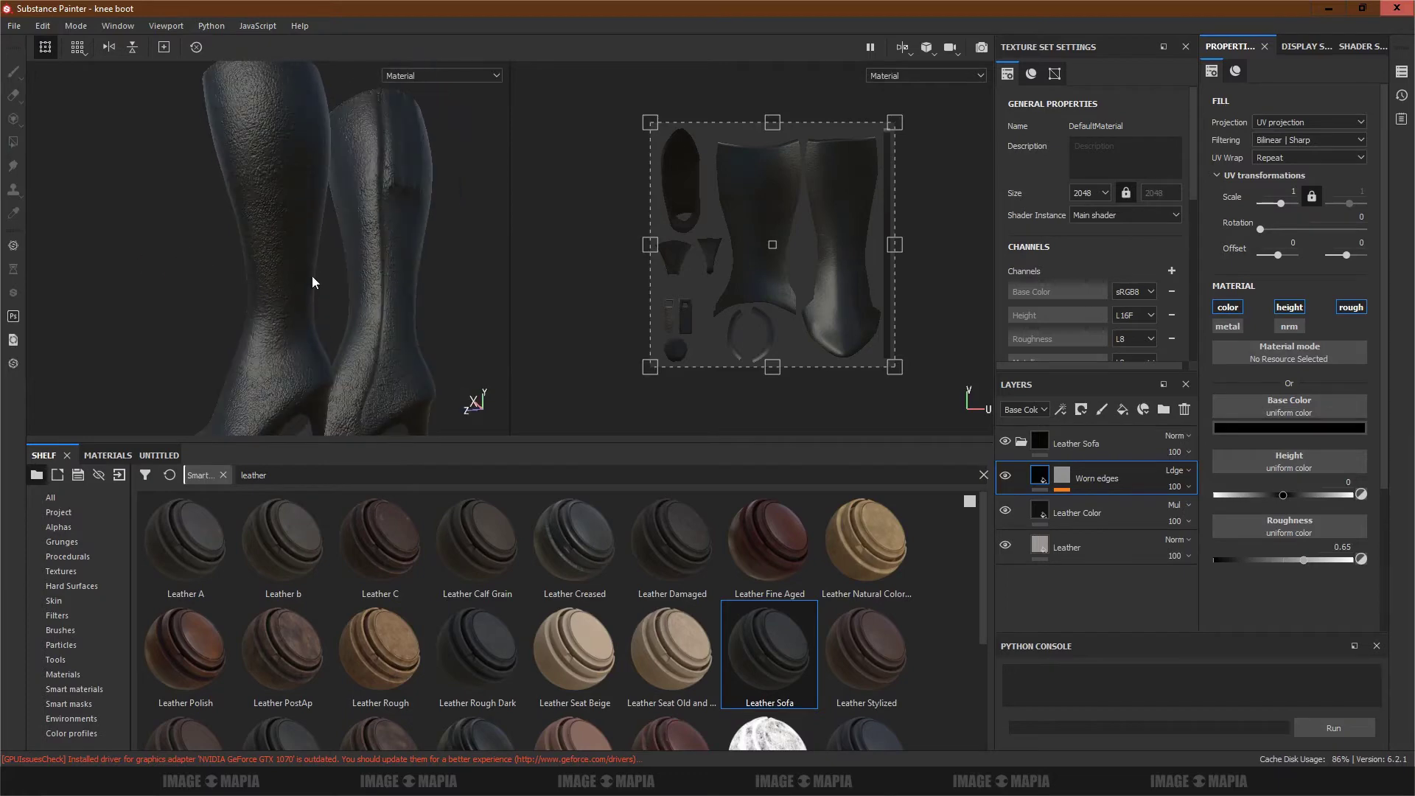
Step: Add a black mask to Worn edges and collapse the Leather Sofa group
click(1080, 409)
click(1125, 445)
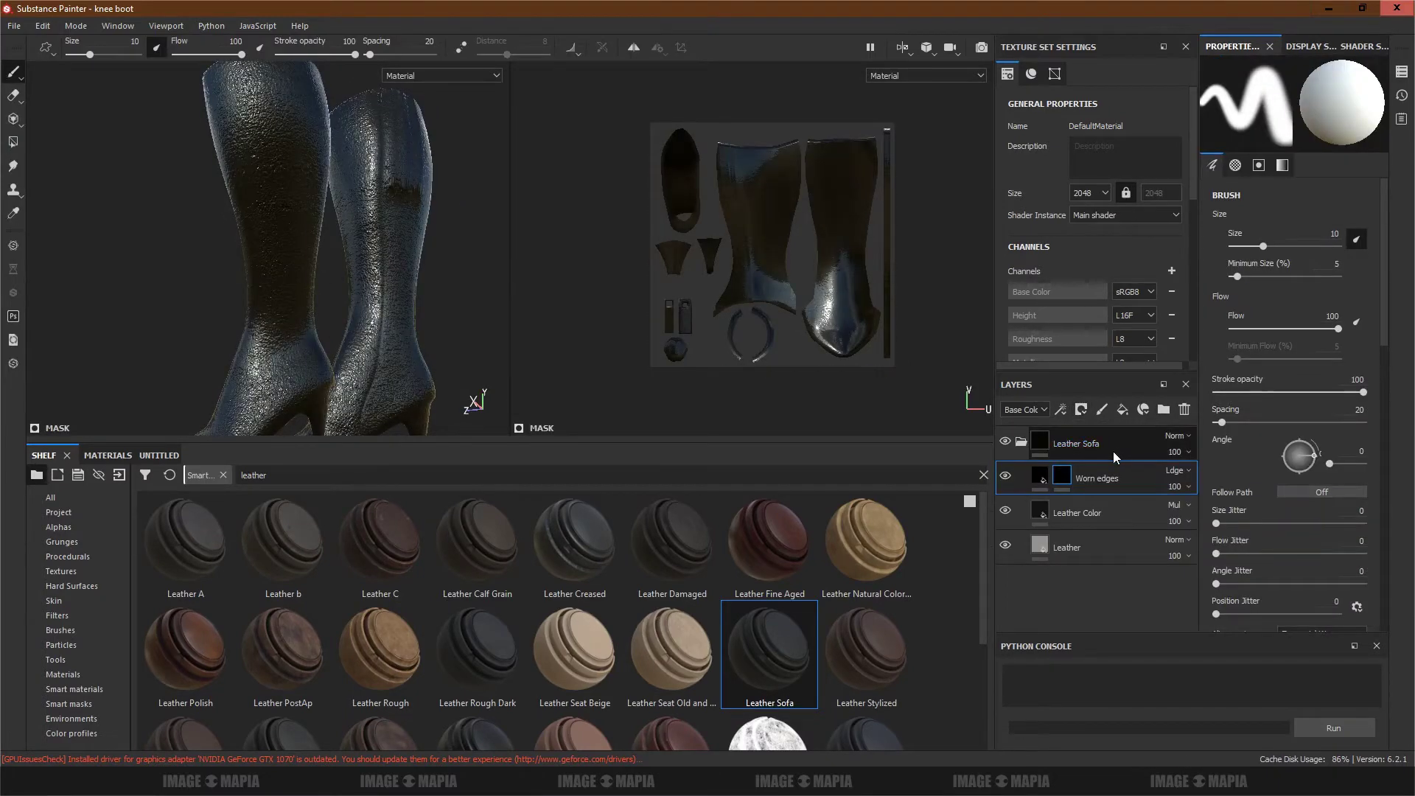
click(1104, 454)
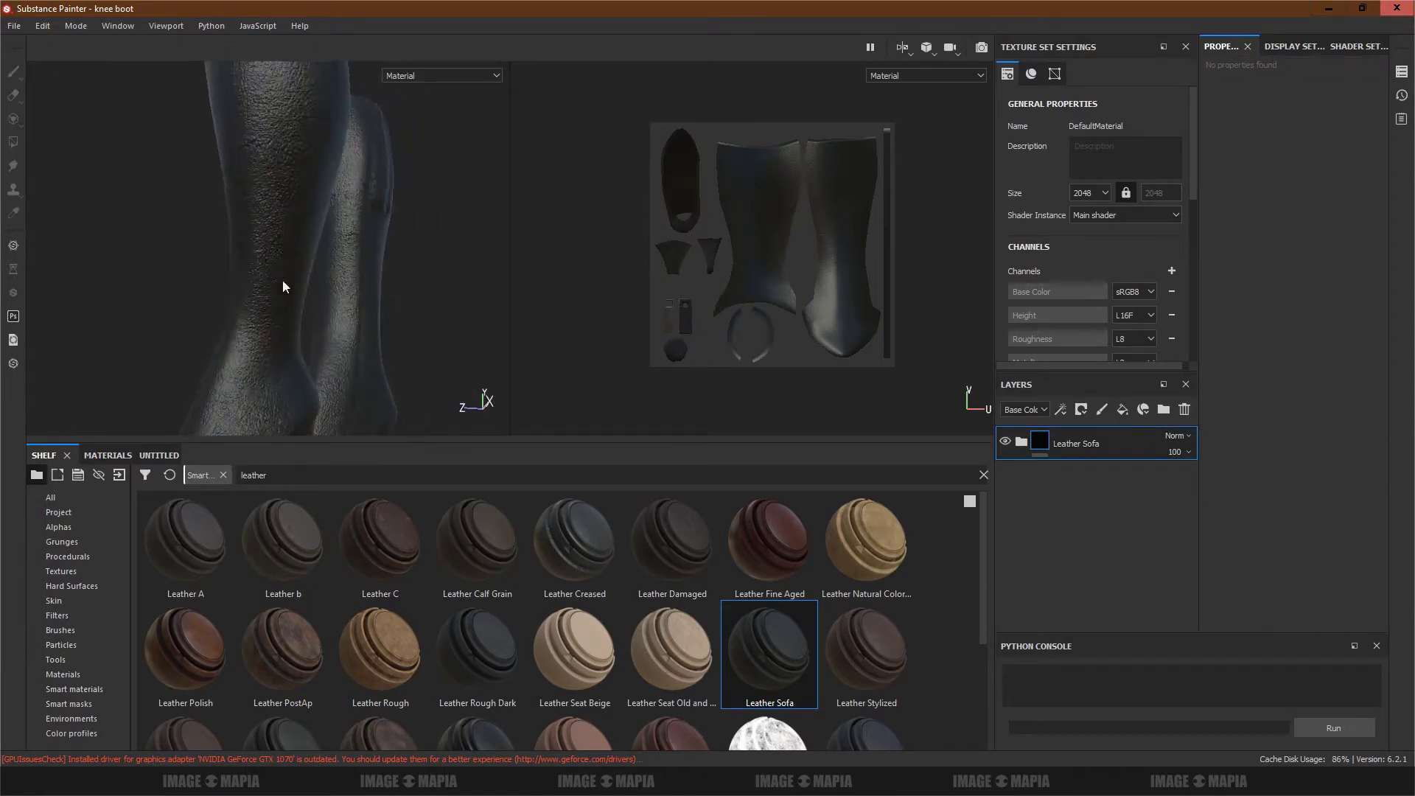
scroll(282, 280, up, 5)
click(1021, 442)
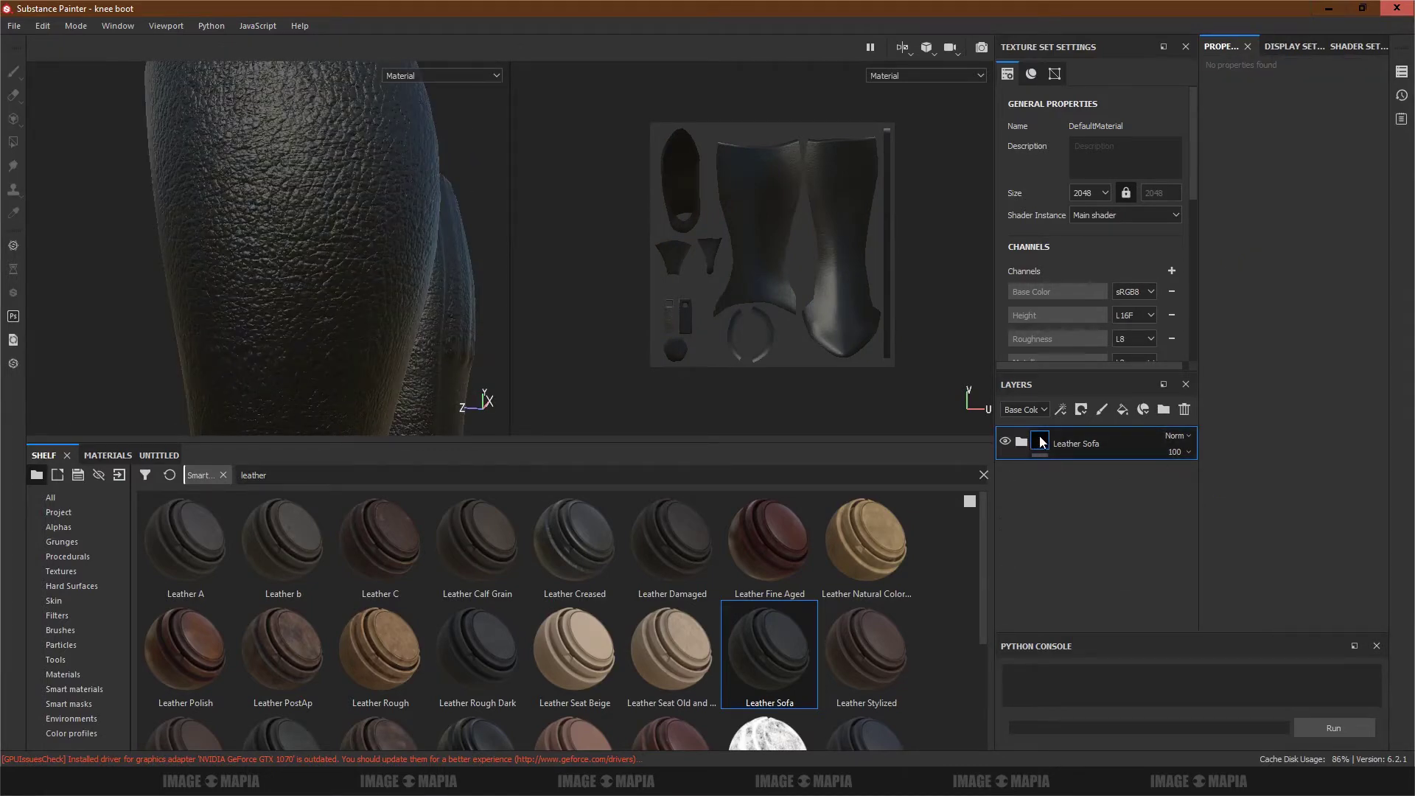
mouse_move(1039, 442)
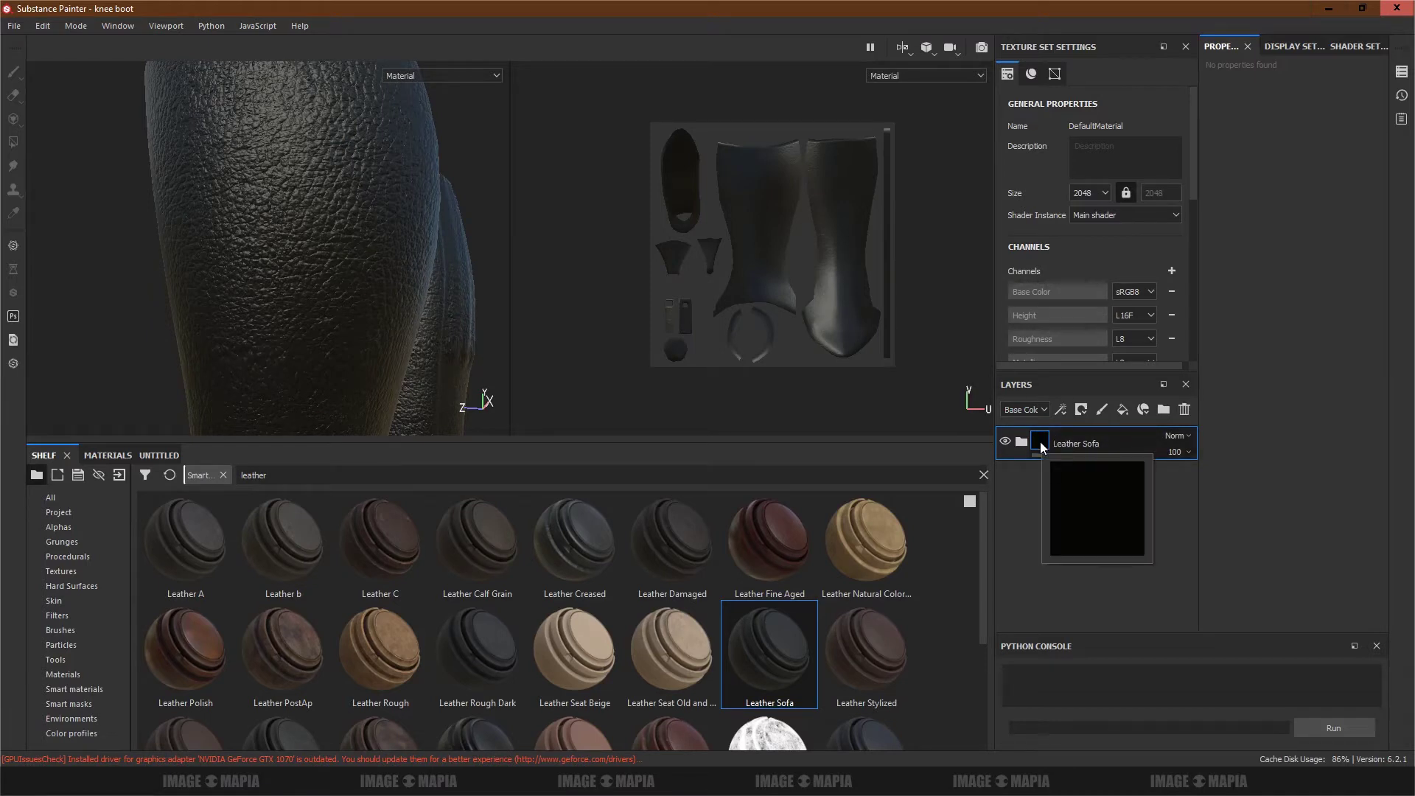
click(1021, 442)
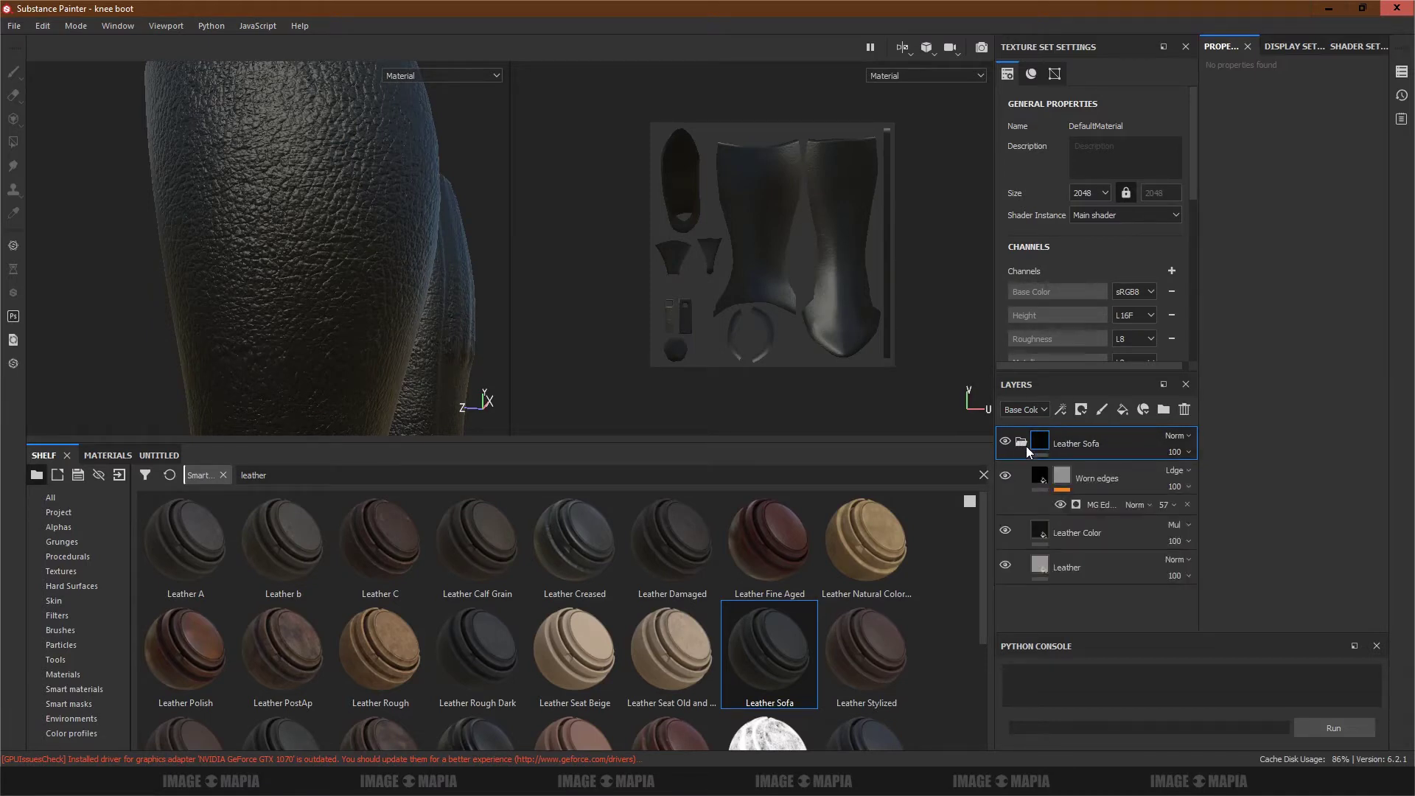
click(1024, 444)
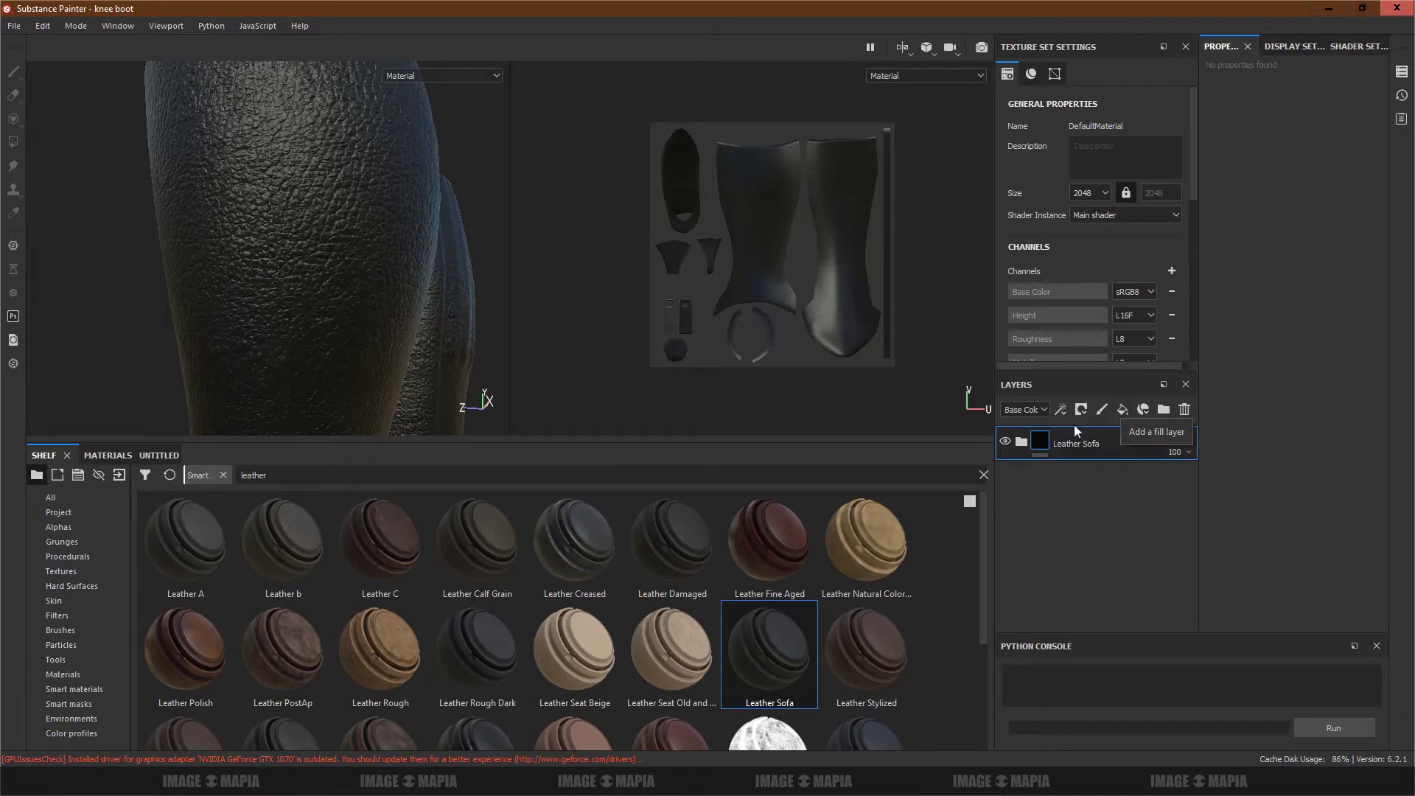
right_click(1039, 444)
Step: Delete the Leather Sofa group and apply the Leather bag material to the boot
click(1033, 463)
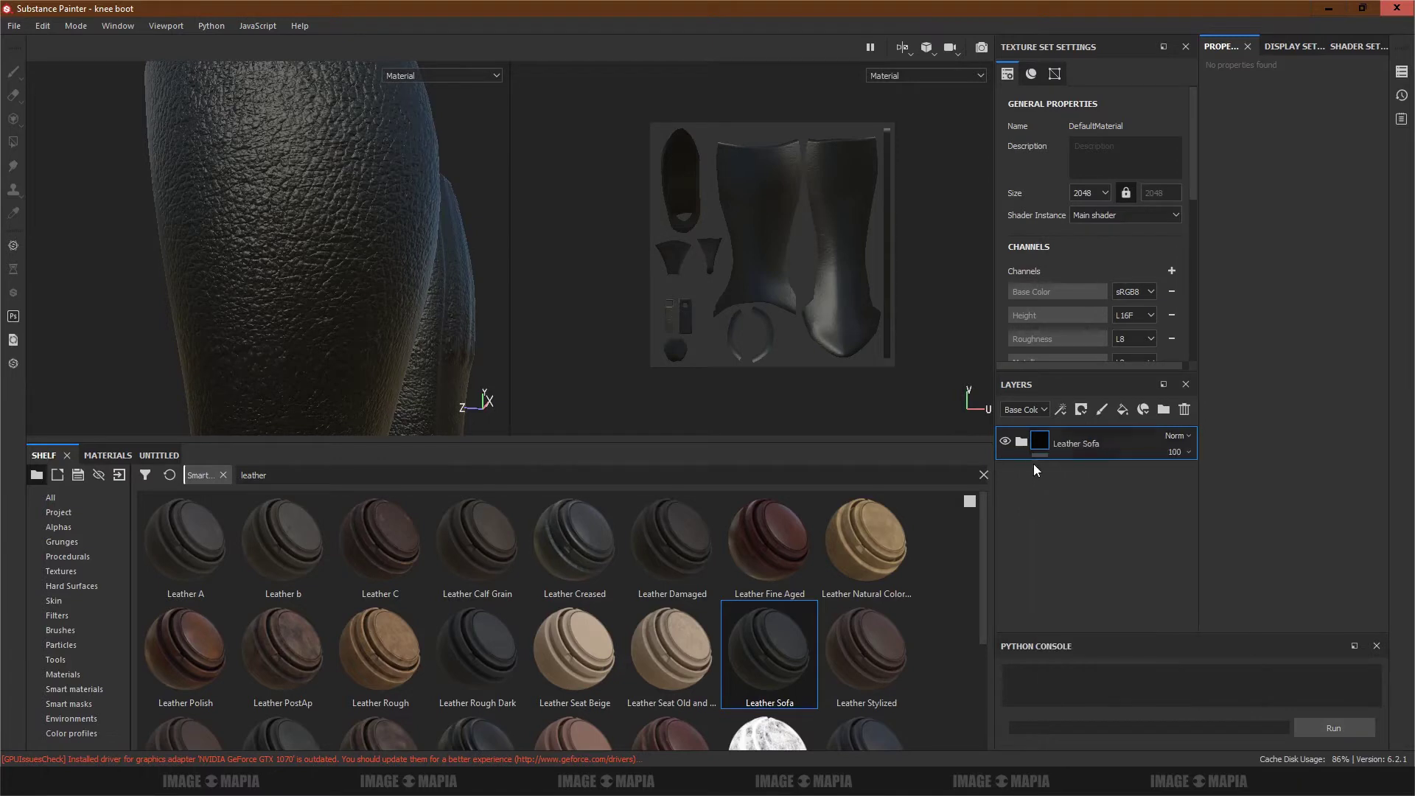
click(1022, 442)
key(Delete)
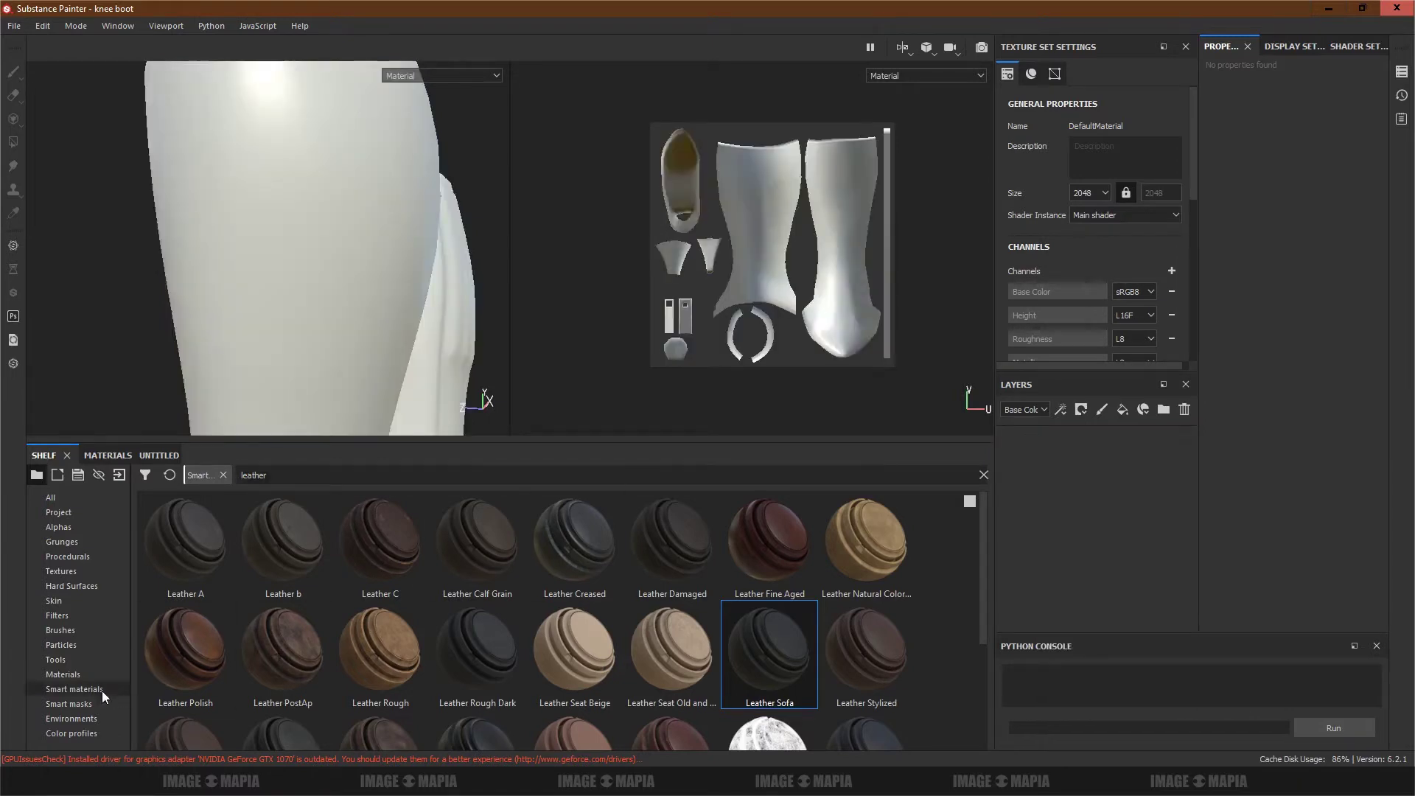
click(75, 677)
click(281, 480)
text(lea)
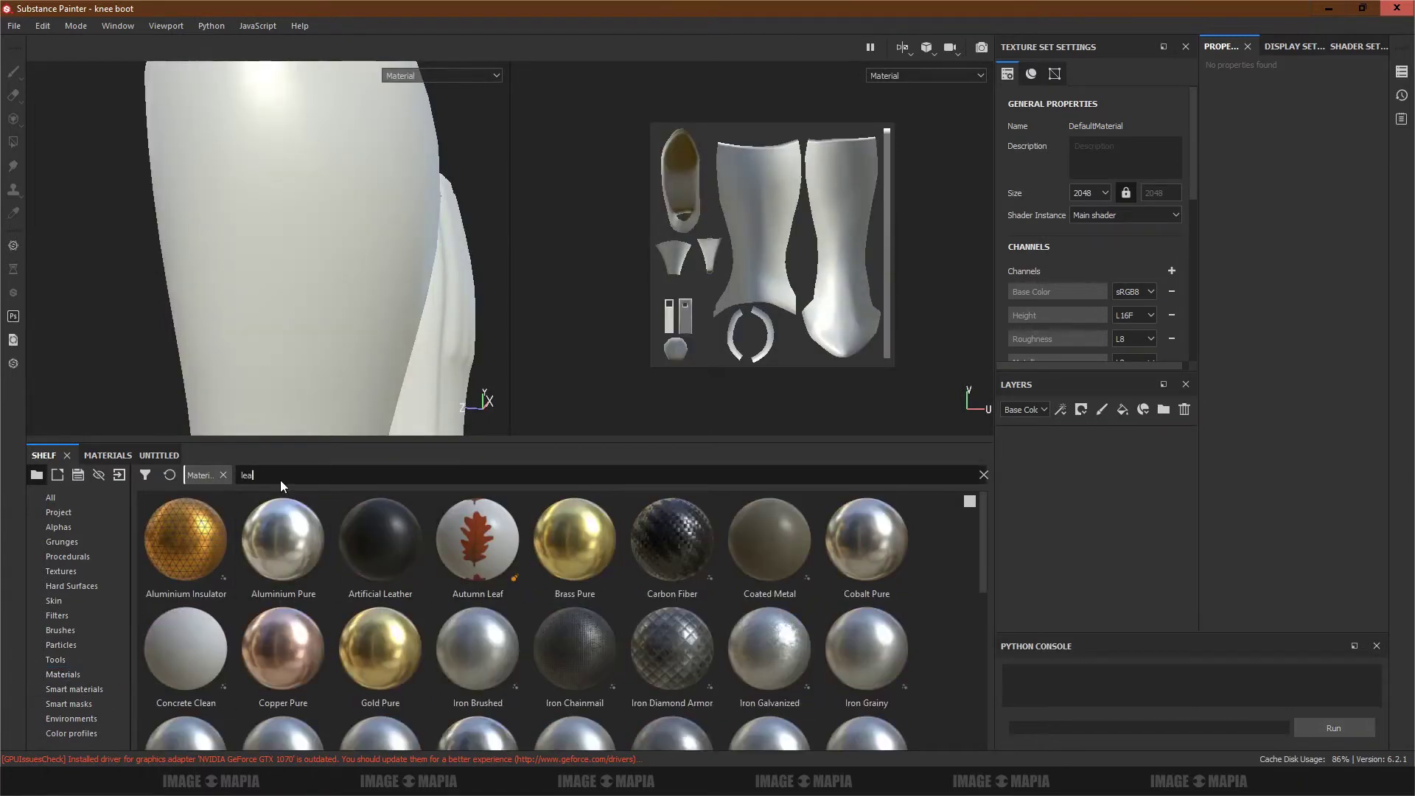
text(ther)
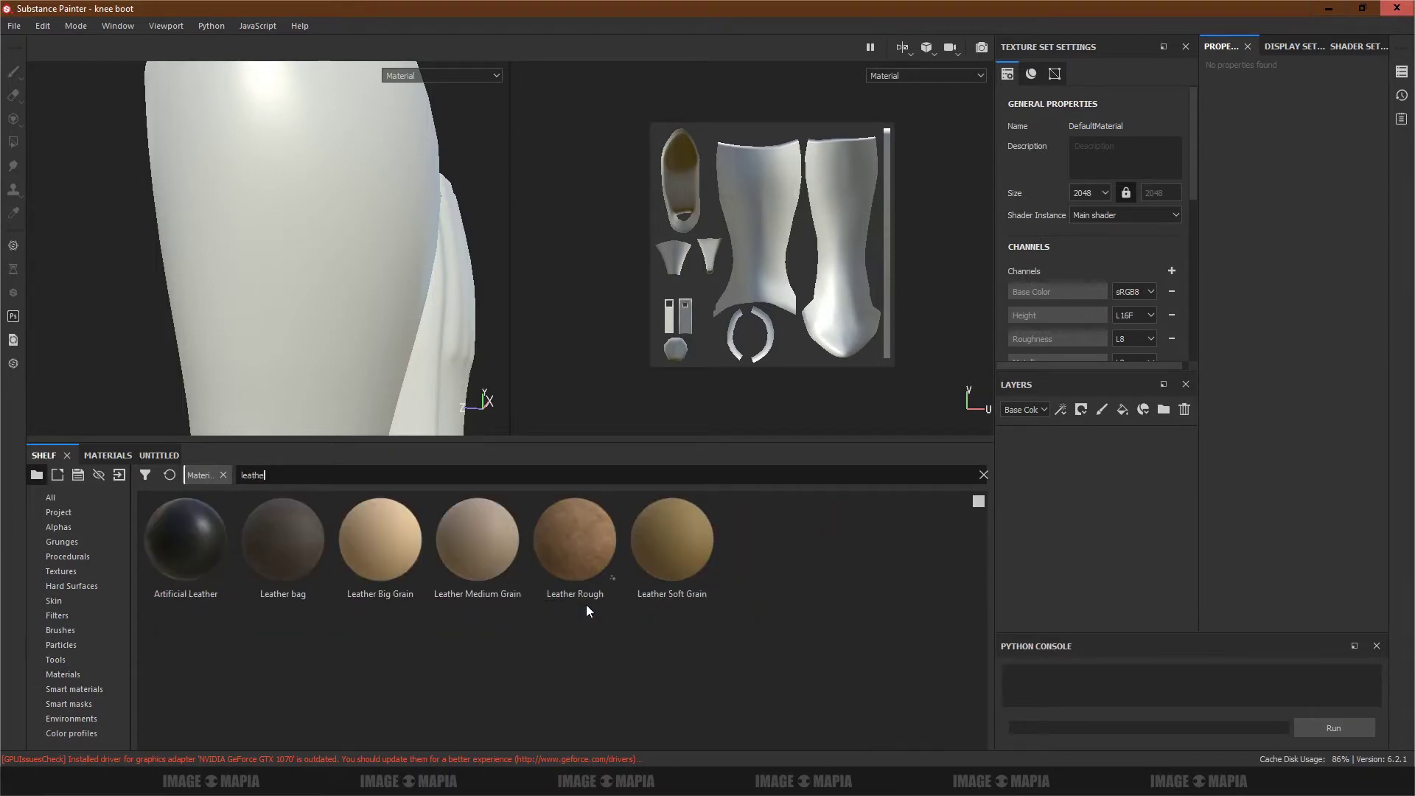
drag(285, 544, 378, 280)
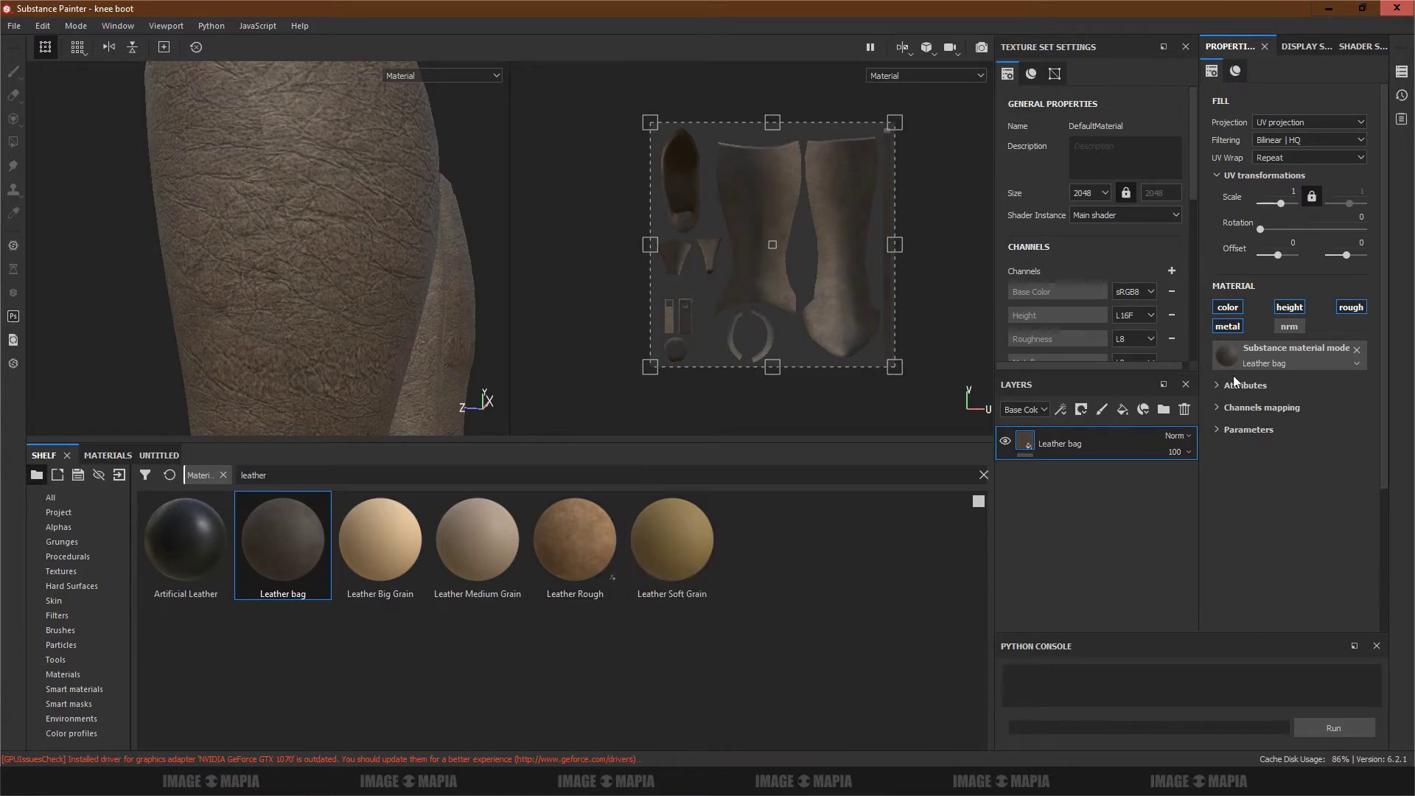
Step: Set the Leather bag main colour to black
click(1229, 308)
click(1217, 429)
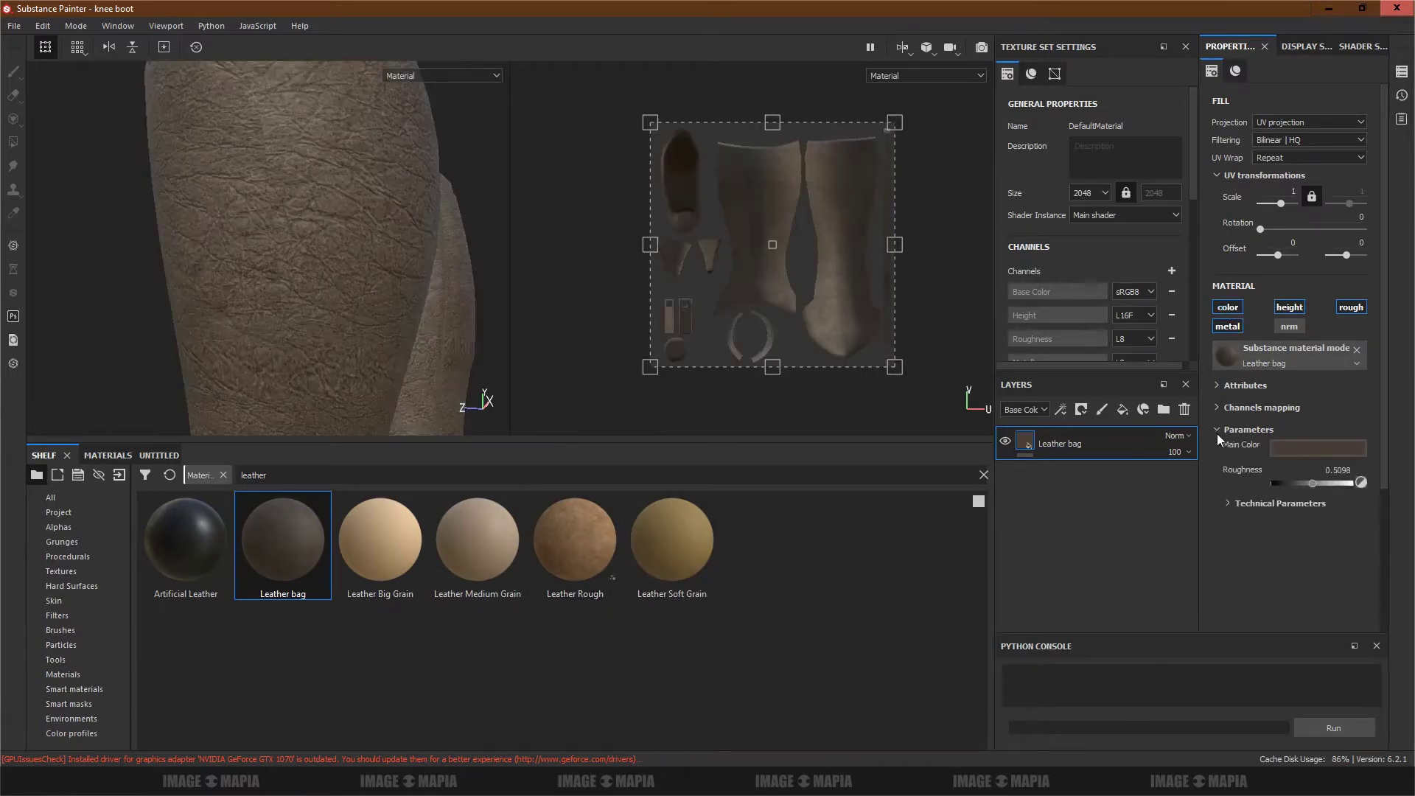
click(1299, 453)
drag(1390, 590, 1398, 623)
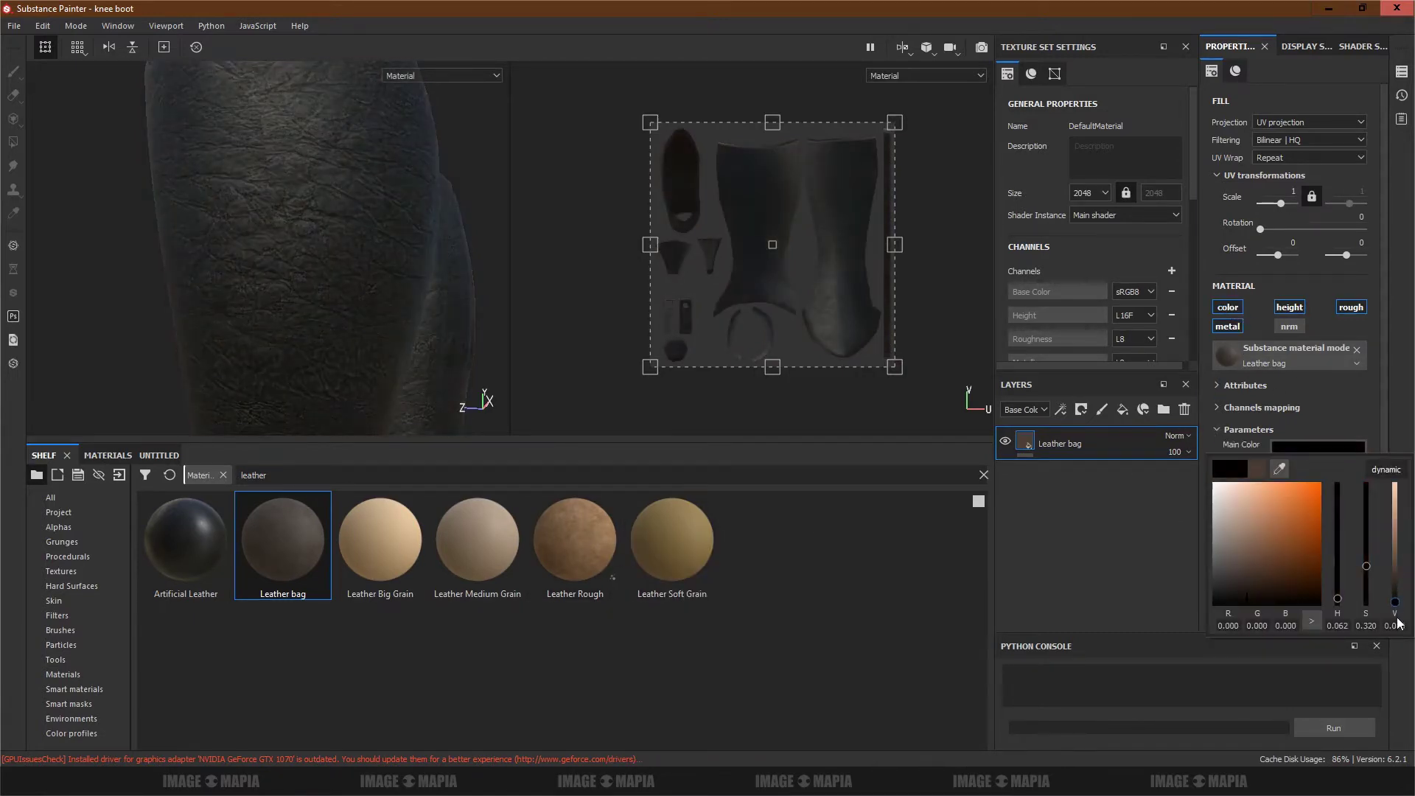
click(1351, 308)
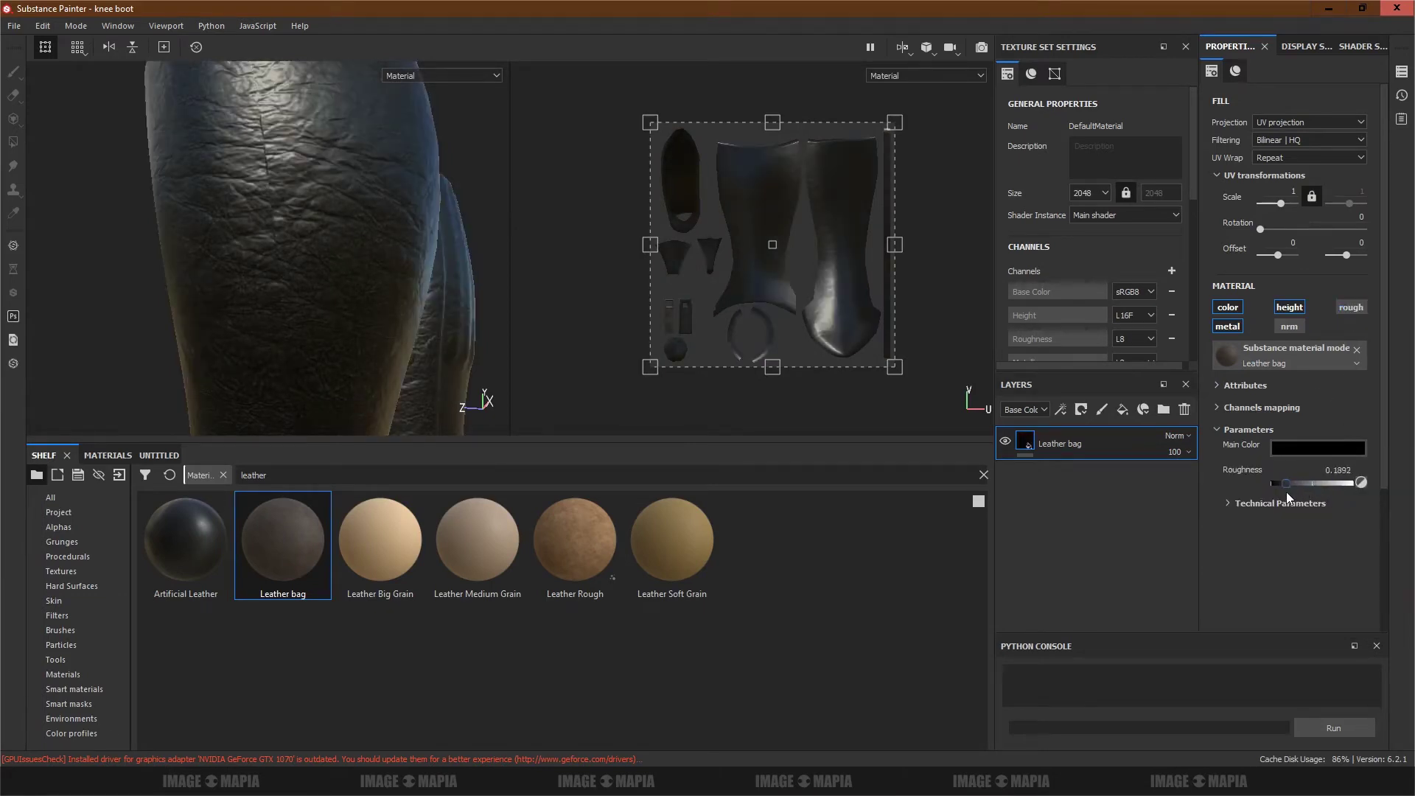
Step: Set Leather bag roughness to about 0.25 and disable its normal channel
click(1349, 309)
drag(1287, 483, 1287, 487)
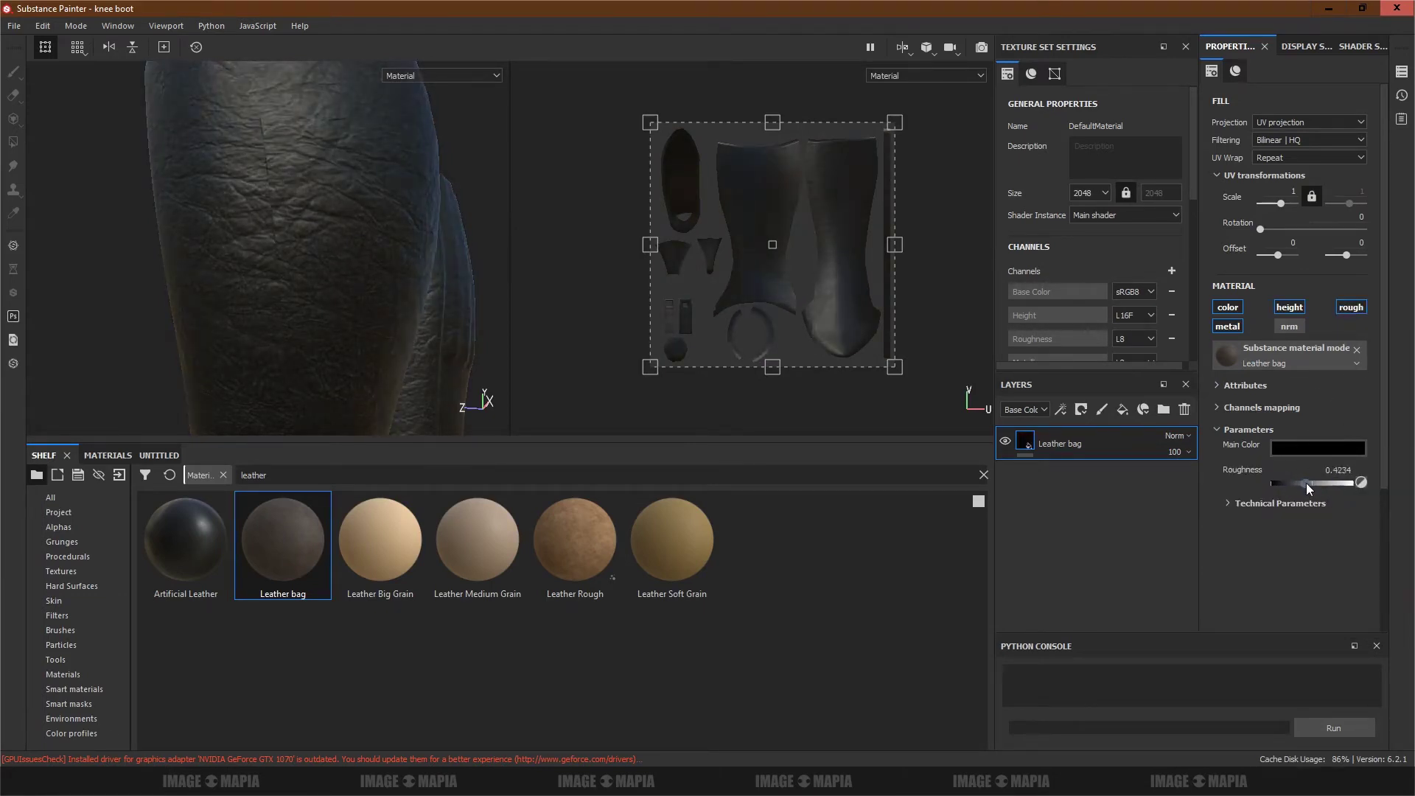
scroll(315, 357, down, 5)
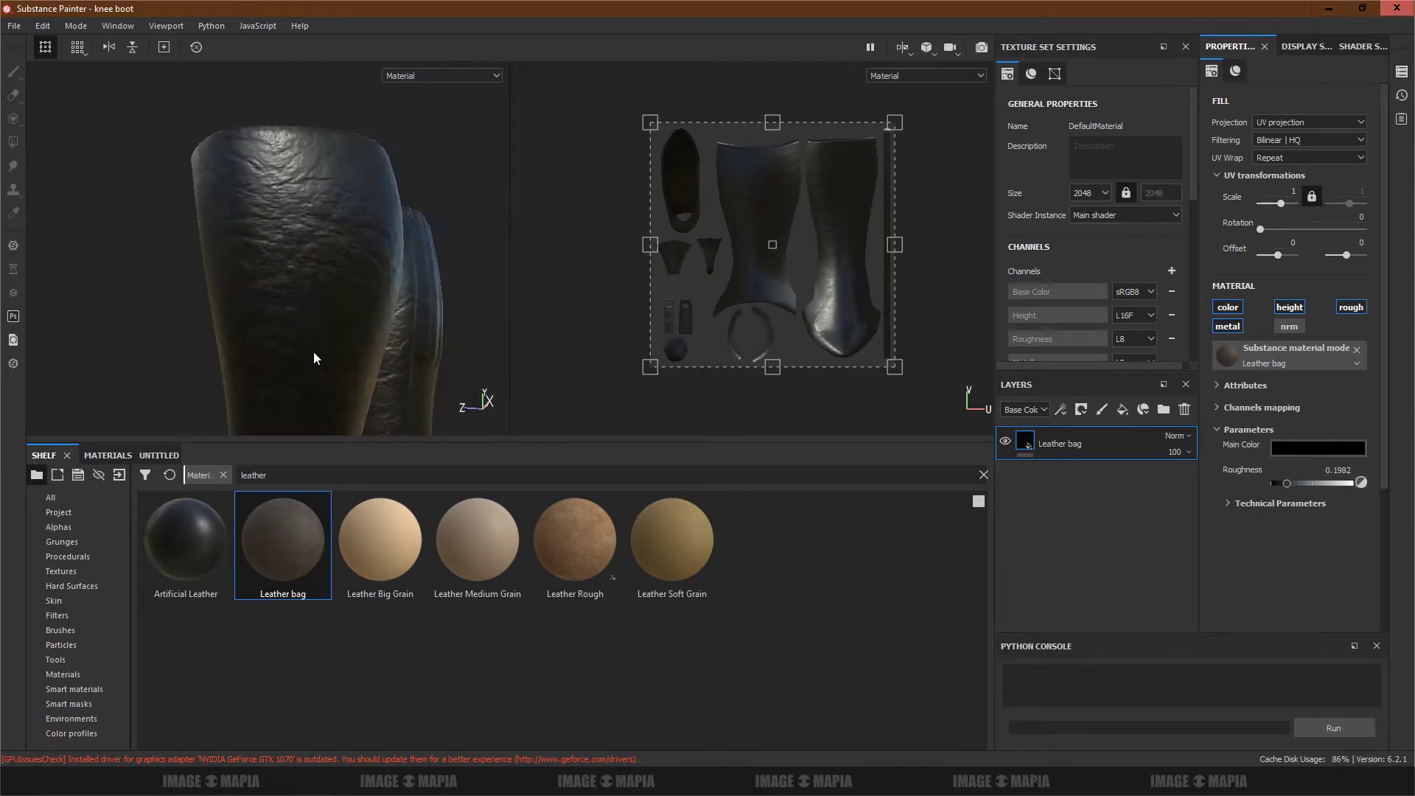
mouse_move(315, 357)
alt+mouse_down()
mouse_move(356, 278)
mouse_move(244, 244)
alt+mouse_up()
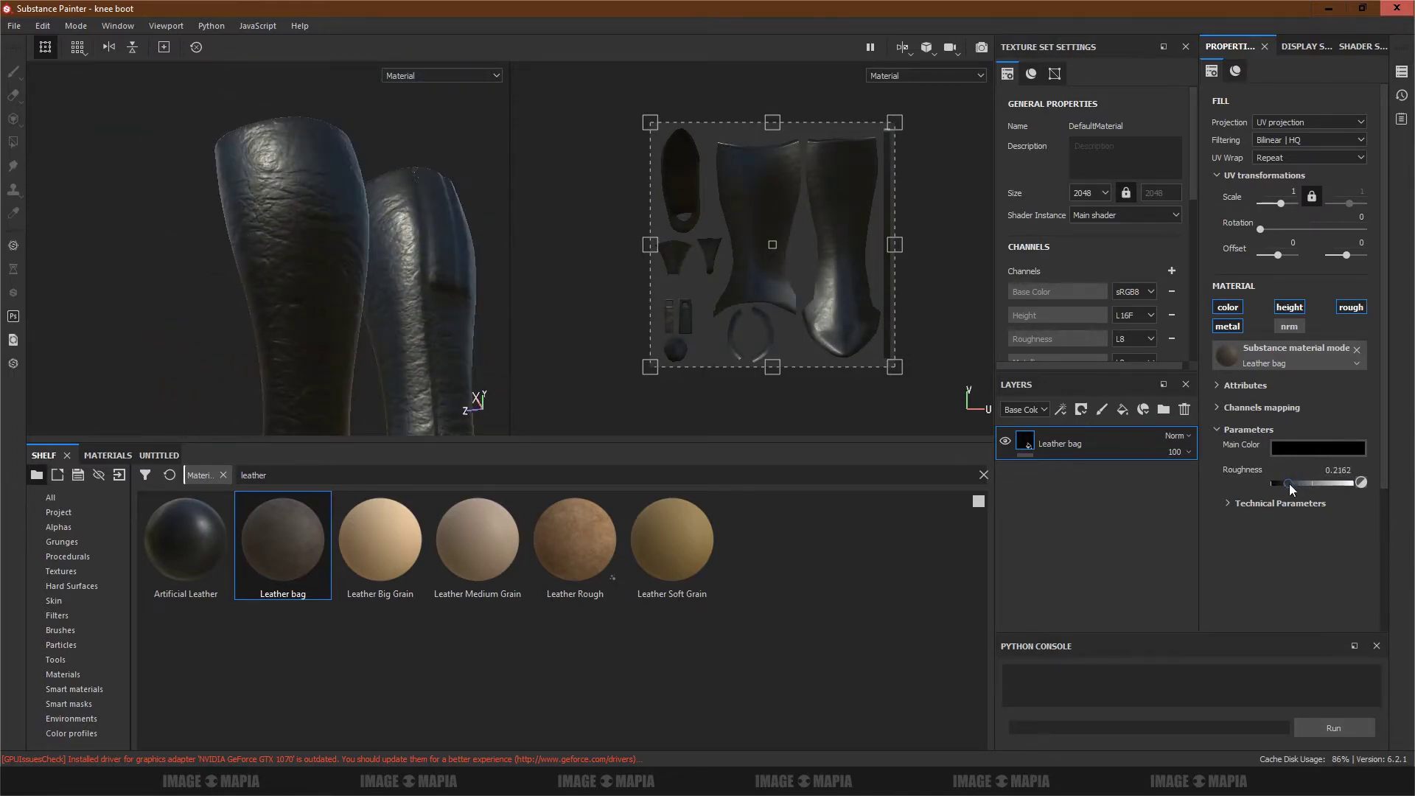
drag(1289, 484, 1294, 483)
click(1289, 325)
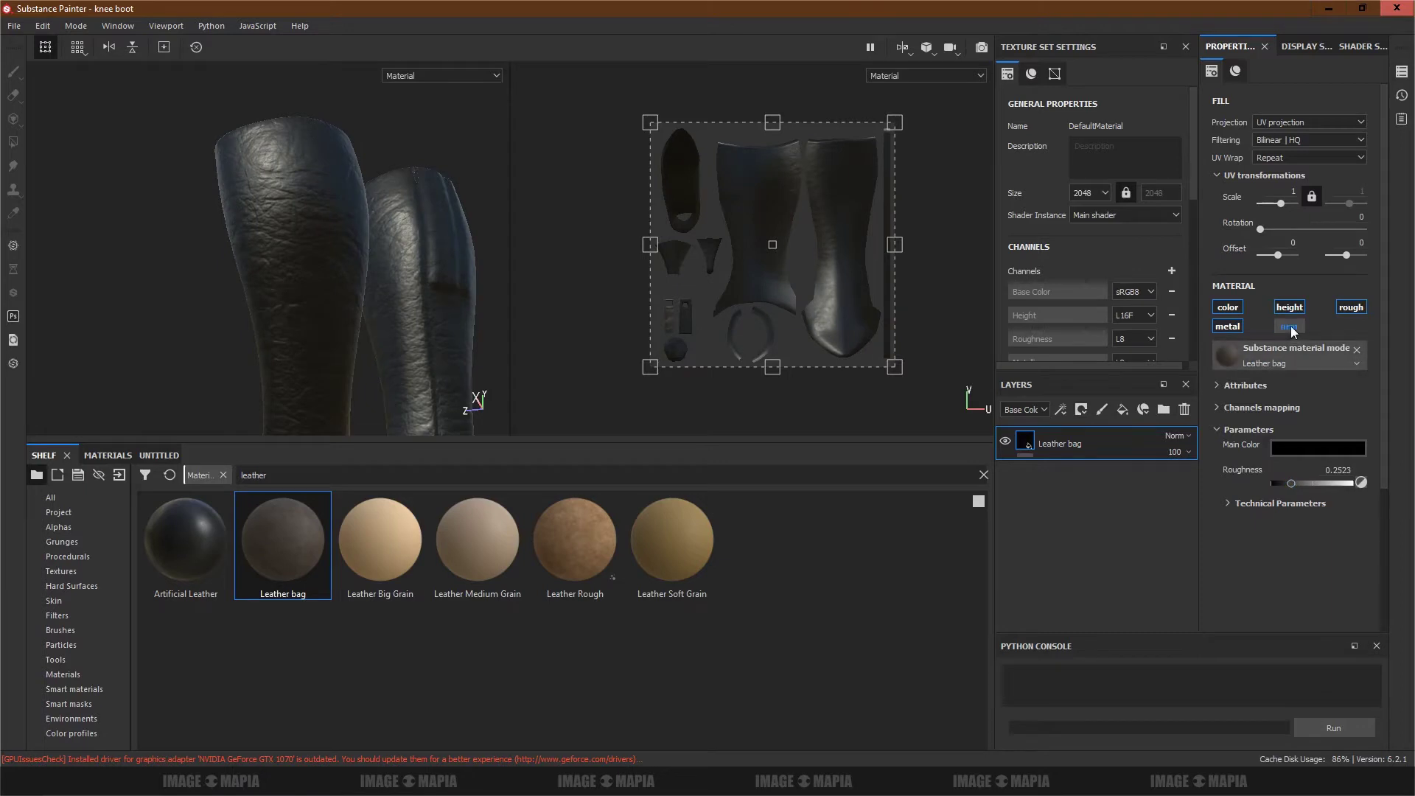
click(1294, 328)
click(1217, 430)
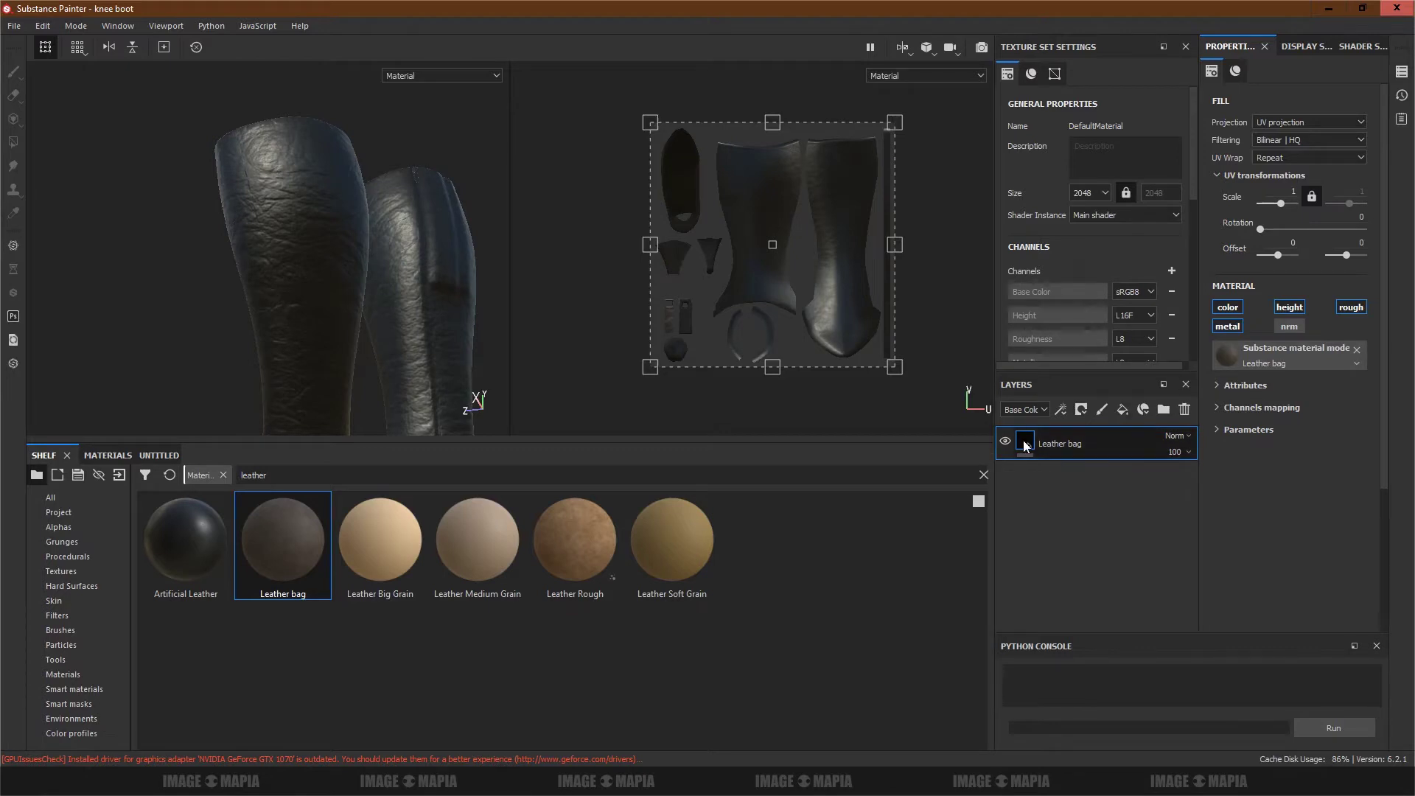
Step: Mask the Leather bag layer and polygon-fill two boot UV islands in UV island mode
click(1081, 410)
click(1105, 445)
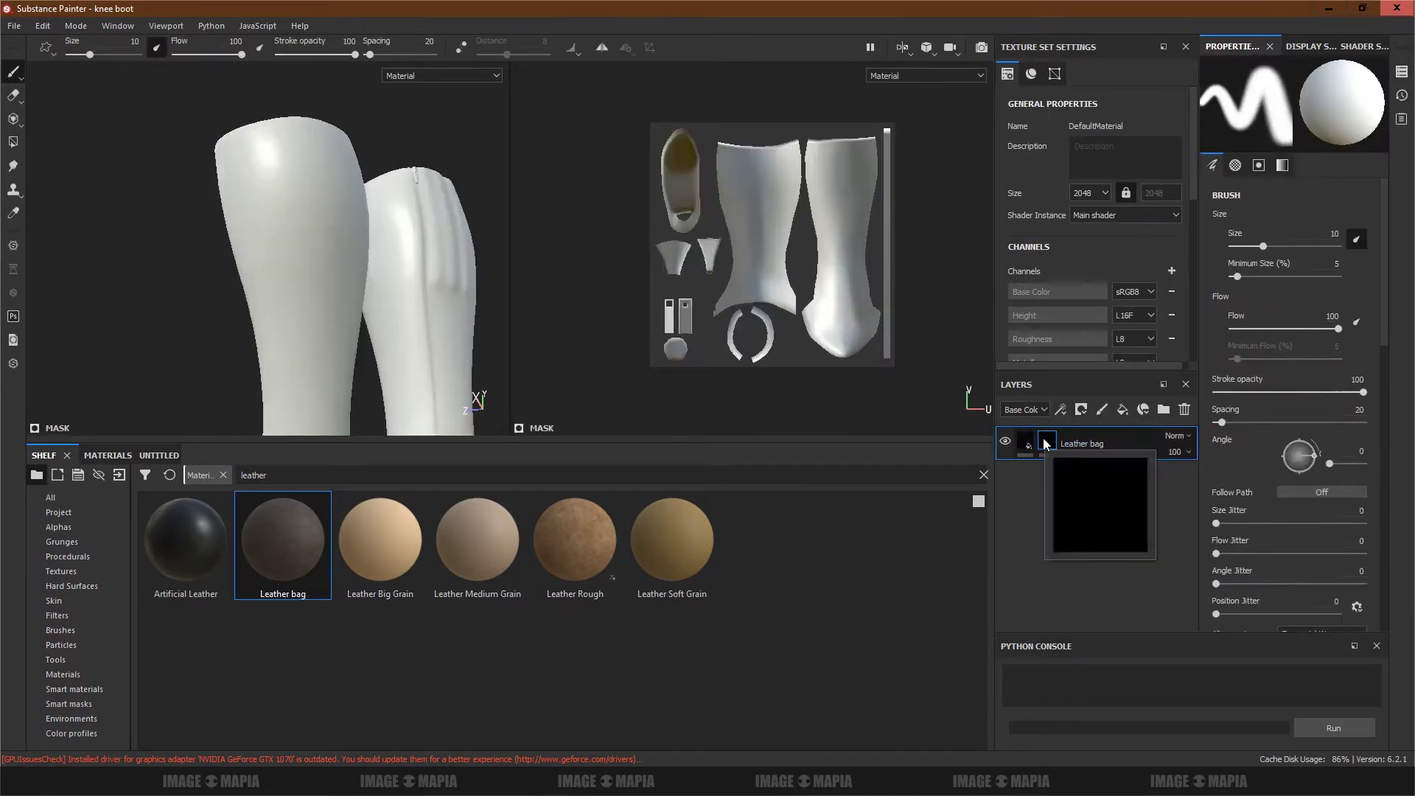
click(13, 141)
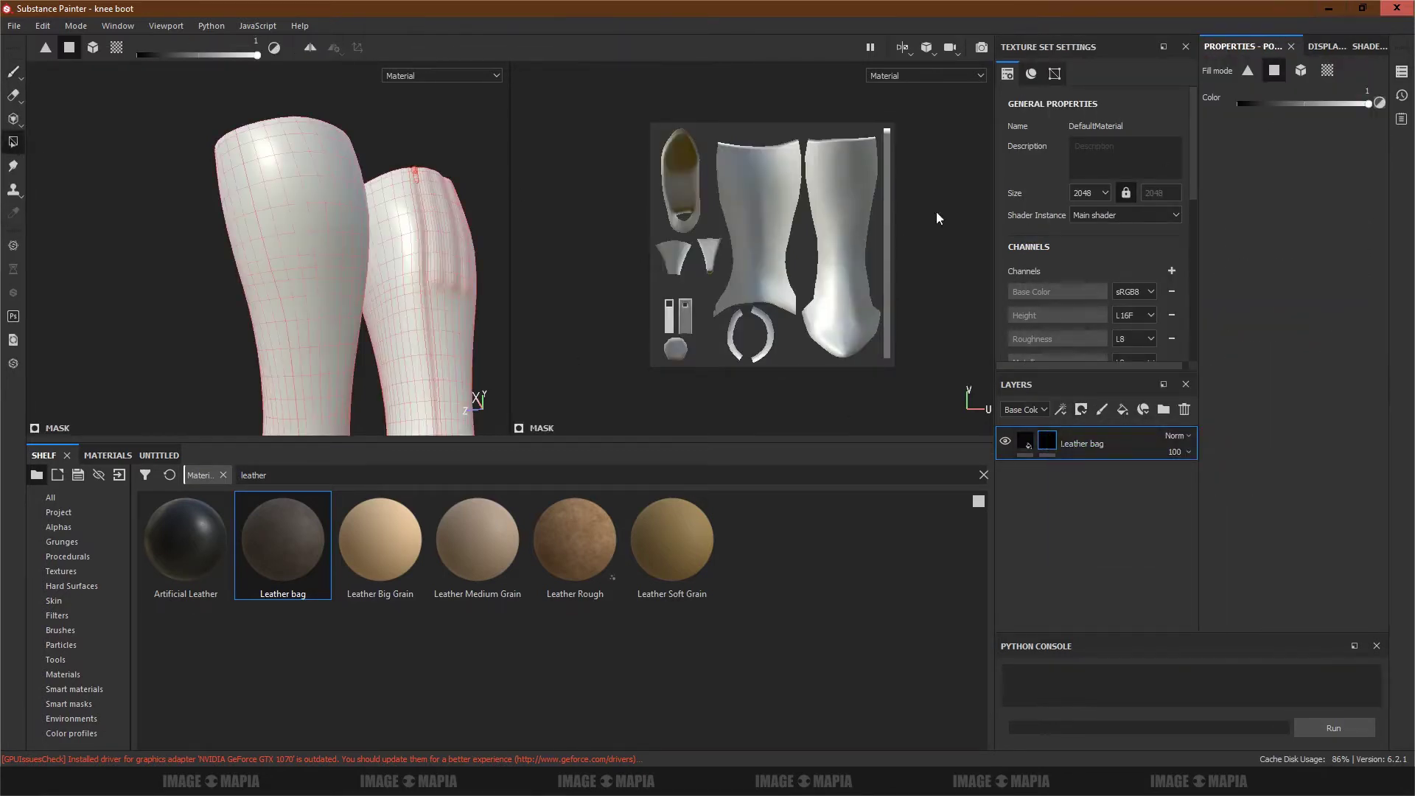
click(1331, 71)
click(839, 202)
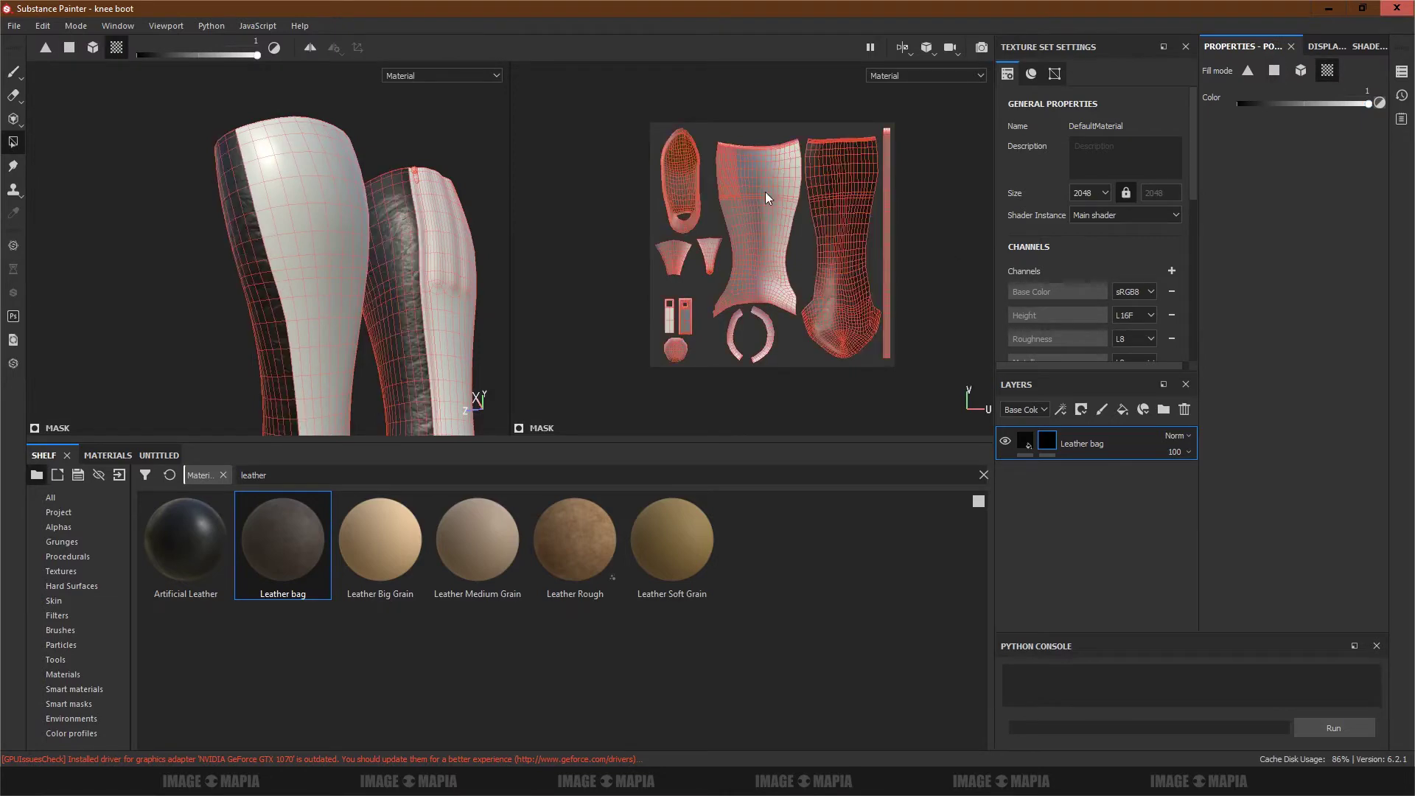
click(764, 190)
mouse_move(418, 273)
alt+mouse_down()
mouse_move(221, 307)
mouse_move(328, 269)
alt+mouse_up()
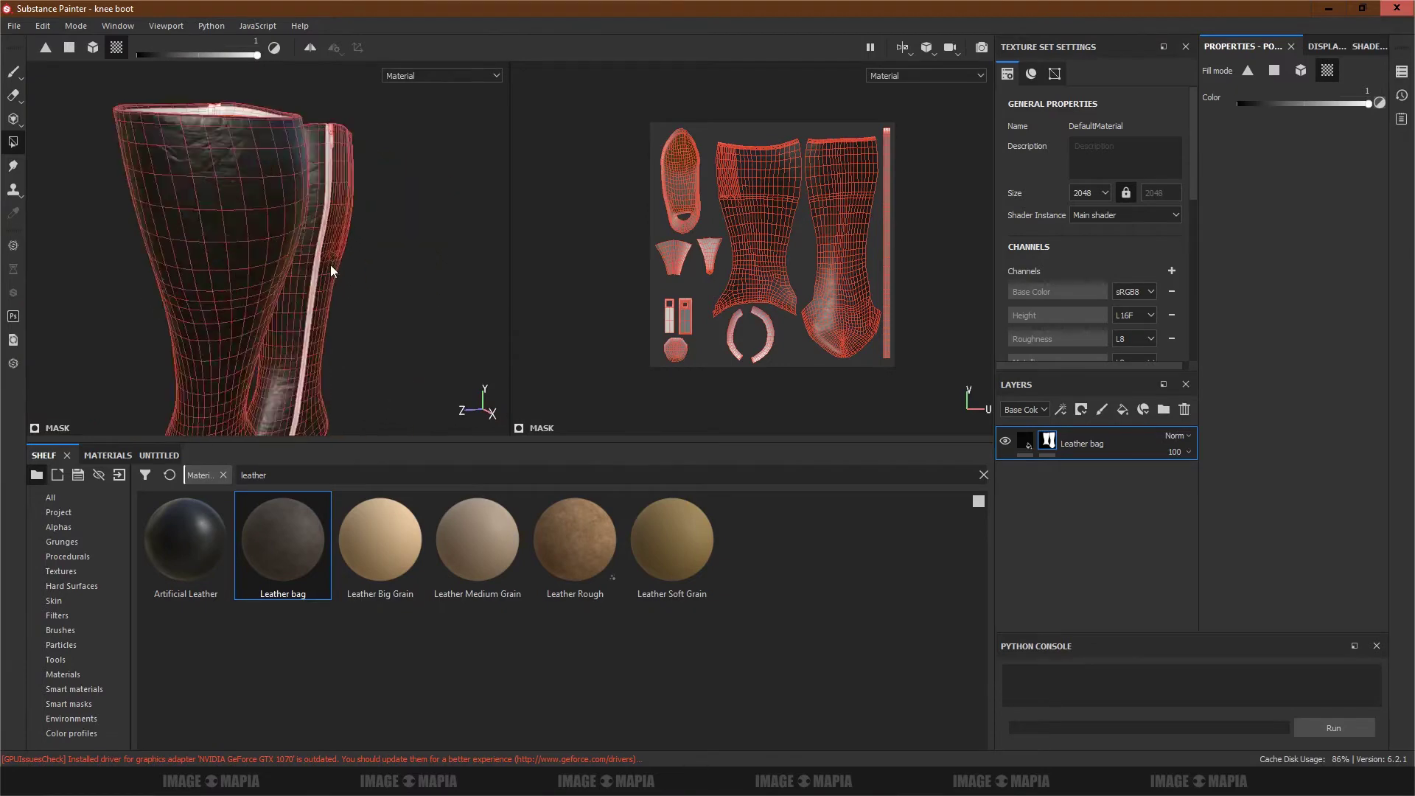
scroll(329, 269, up, 3)
scroll(336, 363, up, 3)
mouse_move(313, 199)
alt+mouse_down()
mouse_move(353, 278)
mouse_move(316, 259)
alt+mouse_up()
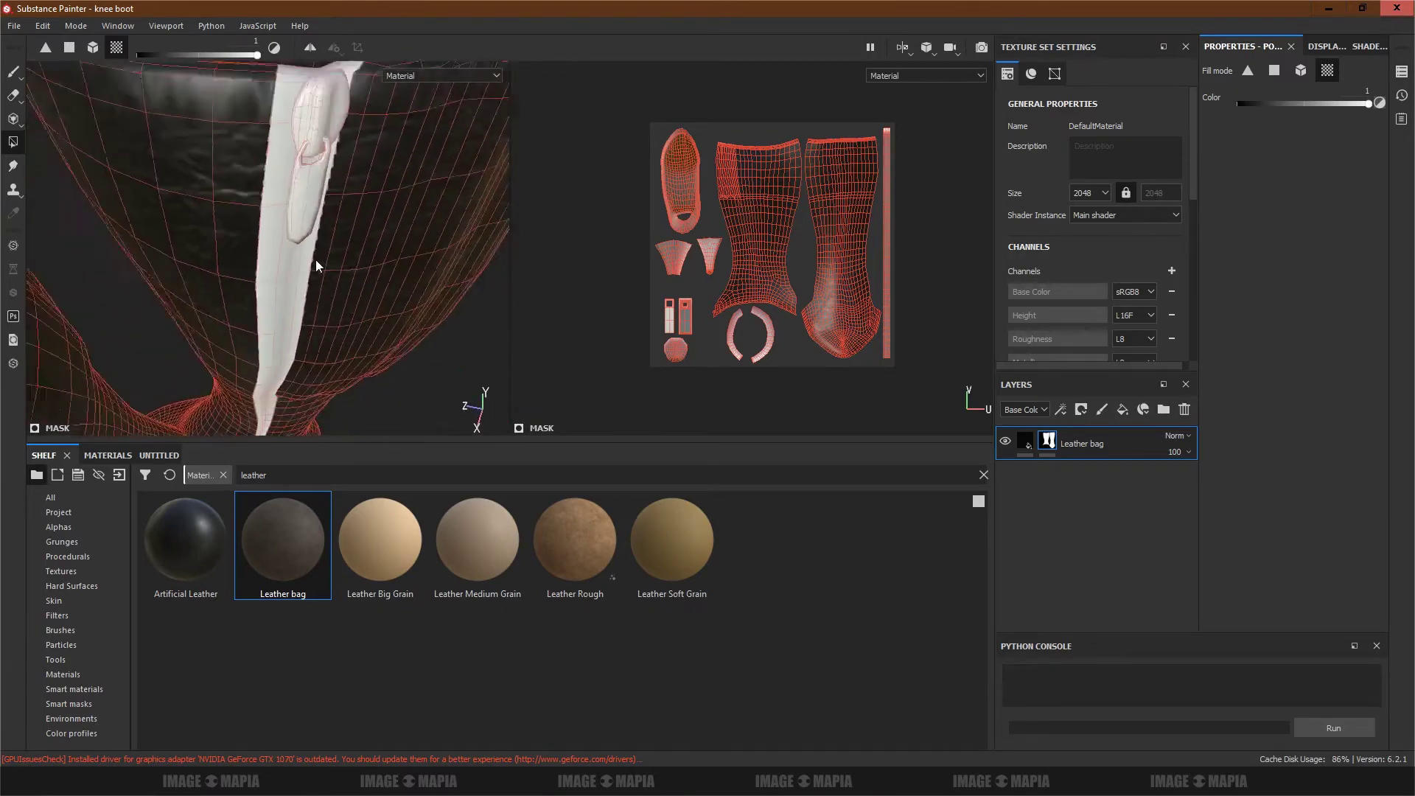
scroll(315, 259, down, 5)
scroll(736, 332, up, 5)
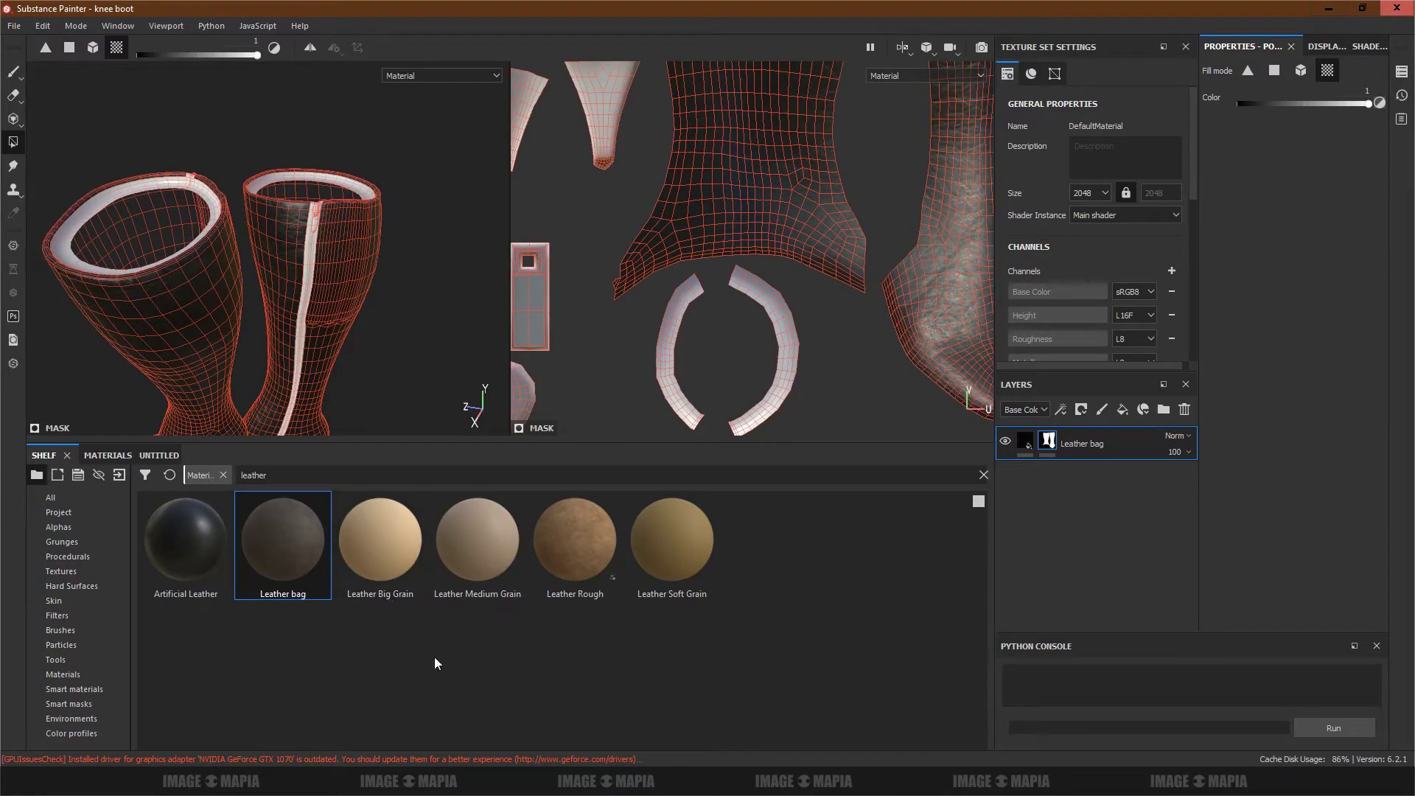
Step: Add a second Leather bag layer with a black mask filled on both ring rim pieces
drag(288, 554, 1048, 503)
click(1083, 407)
click(1107, 448)
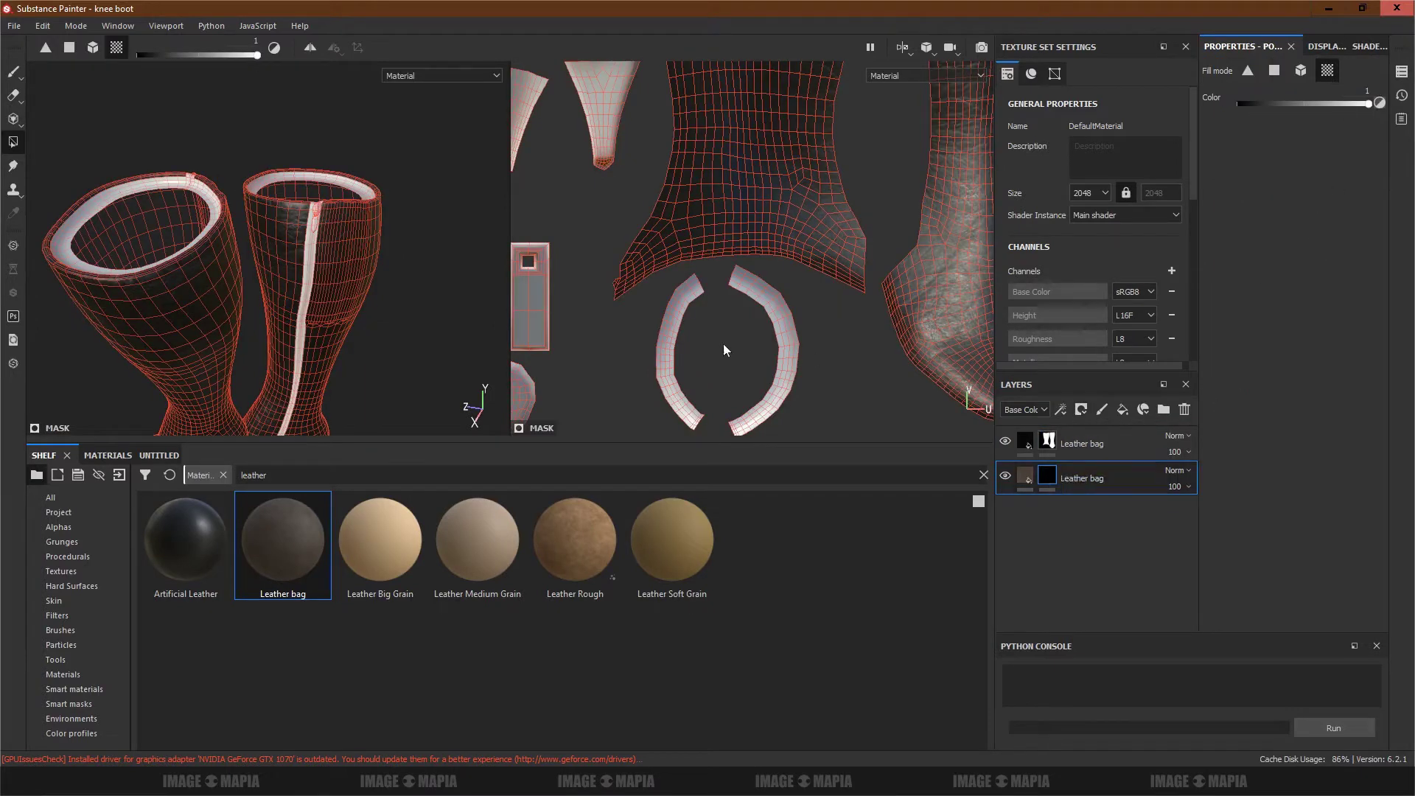
click(675, 316)
click(776, 313)
mouse_move(453, 296)
alt+mouse_down()
mouse_move(179, 212)
mouse_move(286, 325)
mouse_move(264, 341)
mouse_move(264, 257)
mouse_move(277, 246)
mouse_move(369, 275)
alt+mouse_up()
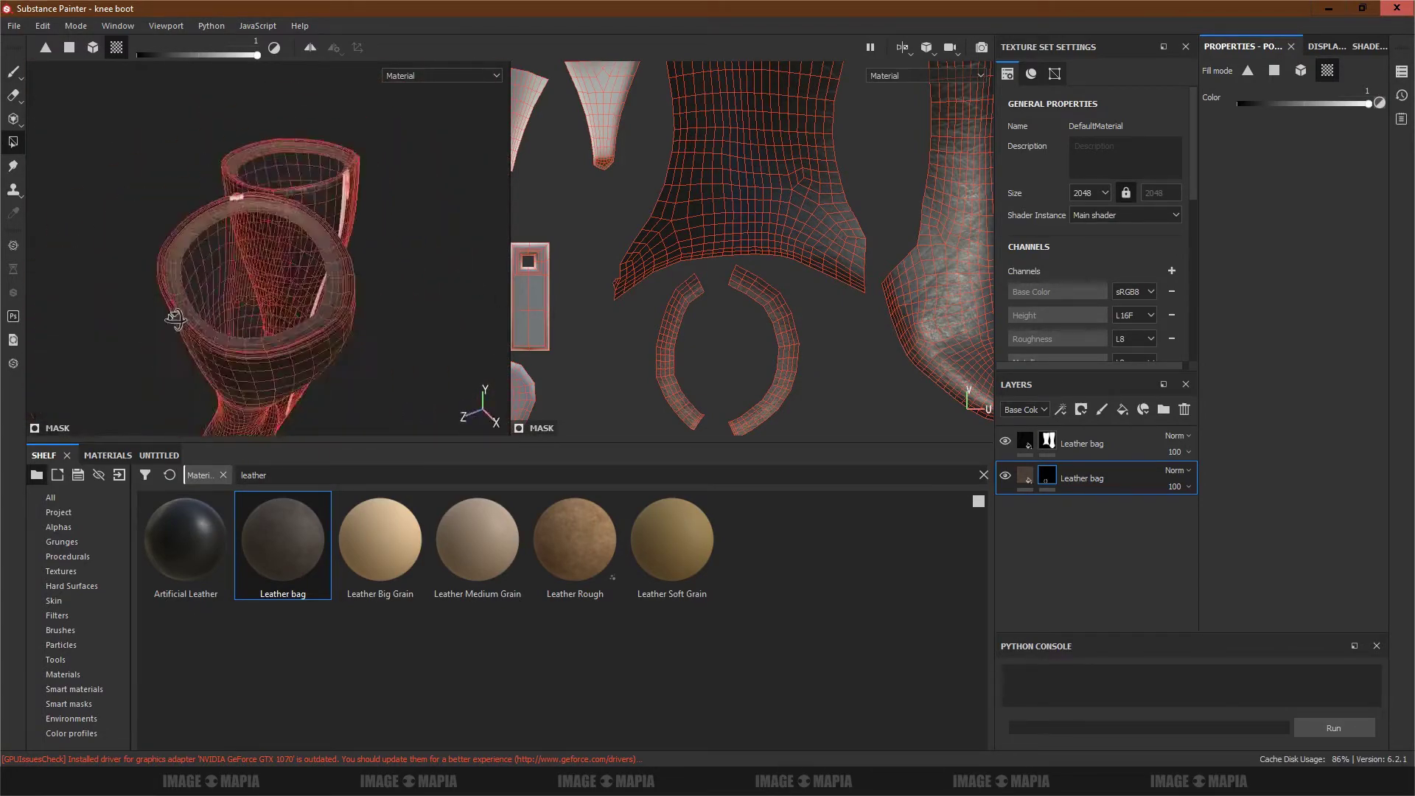
alt+drag(174, 319, 243, 310)
click(323, 475)
Step: Clear the shelf search and add Copper Pure as a new fill layer
key(BackSpace)
key(BackSpace)
key(BackSpace)
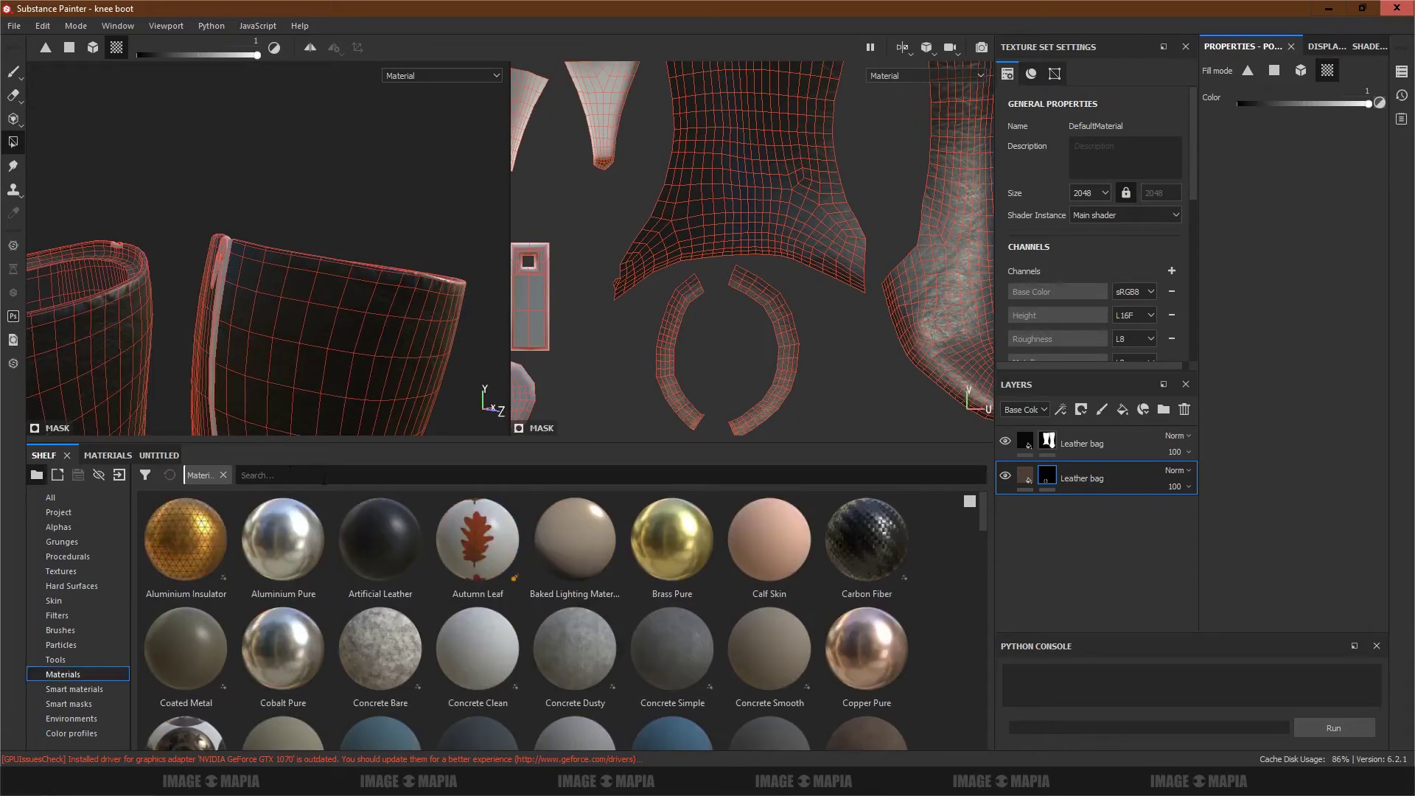
scroll(625, 664, down, 5)
scroll(625, 665, down, 5)
scroll(624, 665, down, 5)
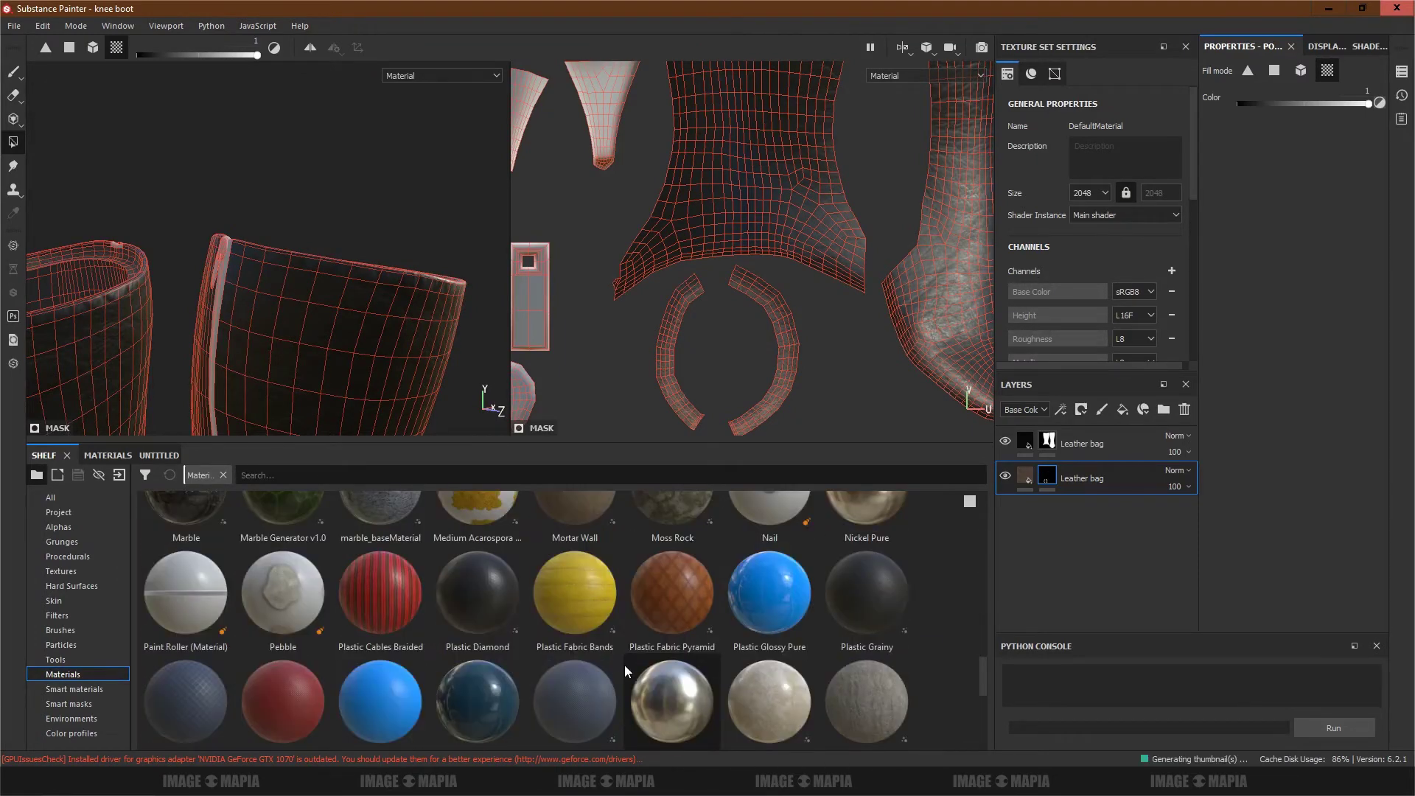
scroll(625, 664, up, 5)
scroll(625, 665, up, 5)
scroll(624, 665, up, 5)
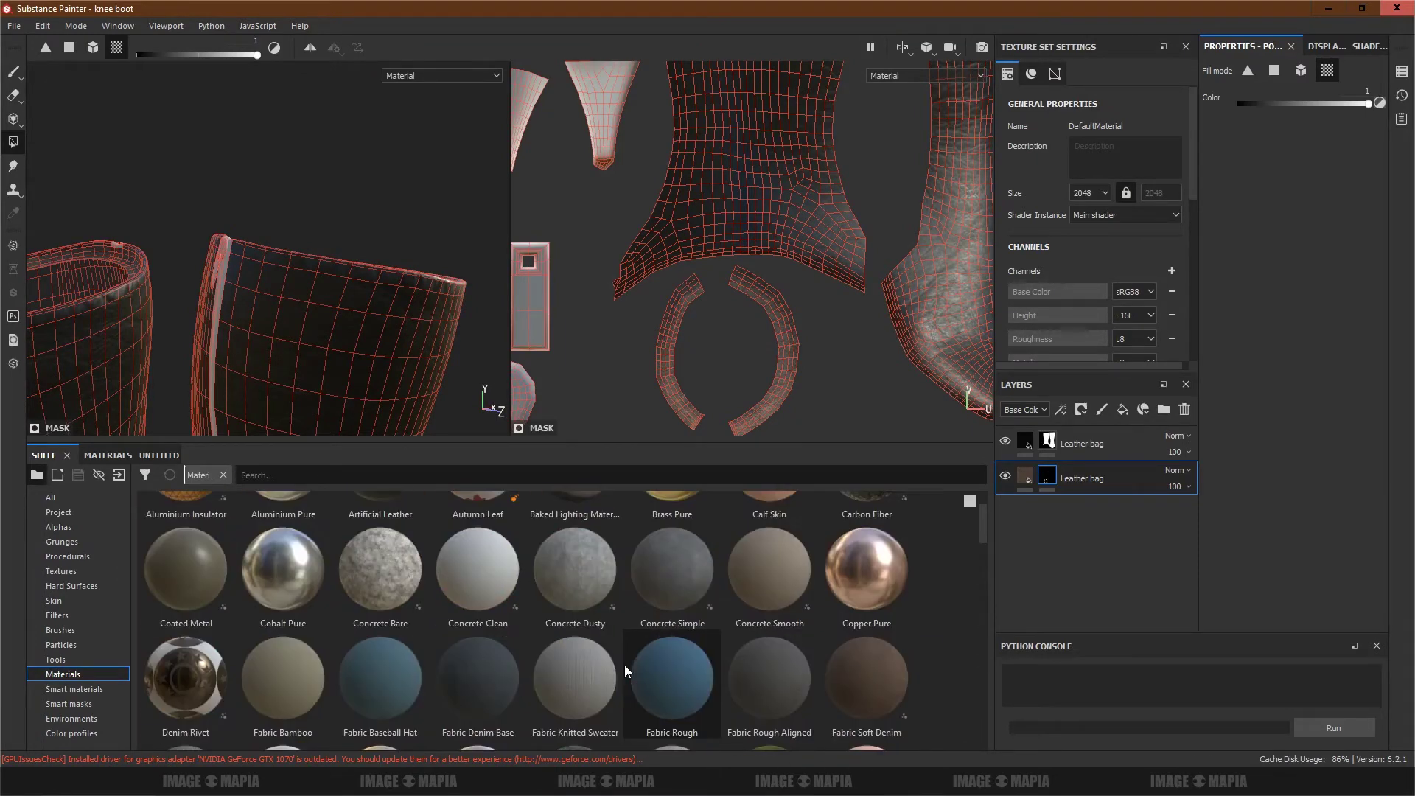
scroll(625, 665, up, 1)
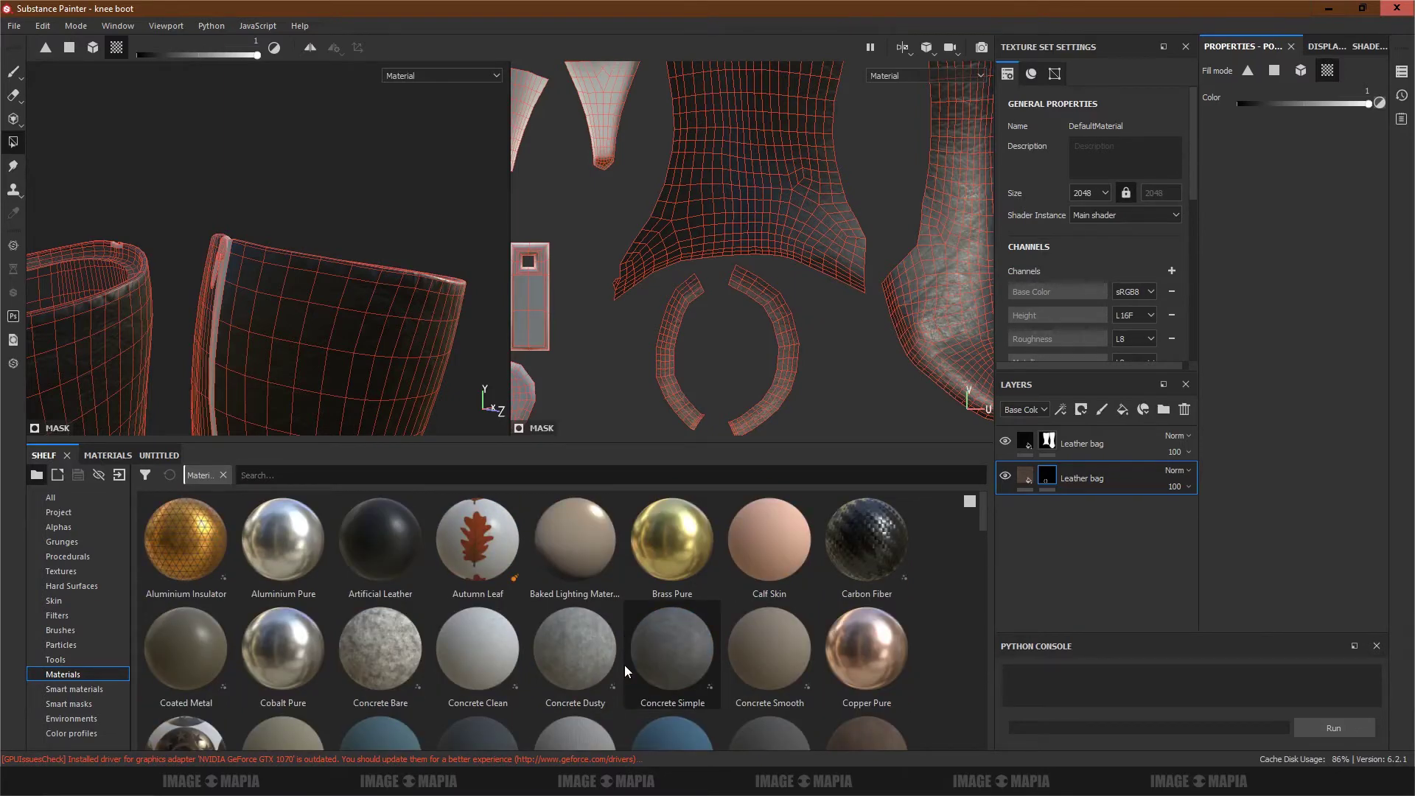
scroll(546, 650, down, 4)
scroll(546, 650, up, 4)
mouse_move(867, 648)
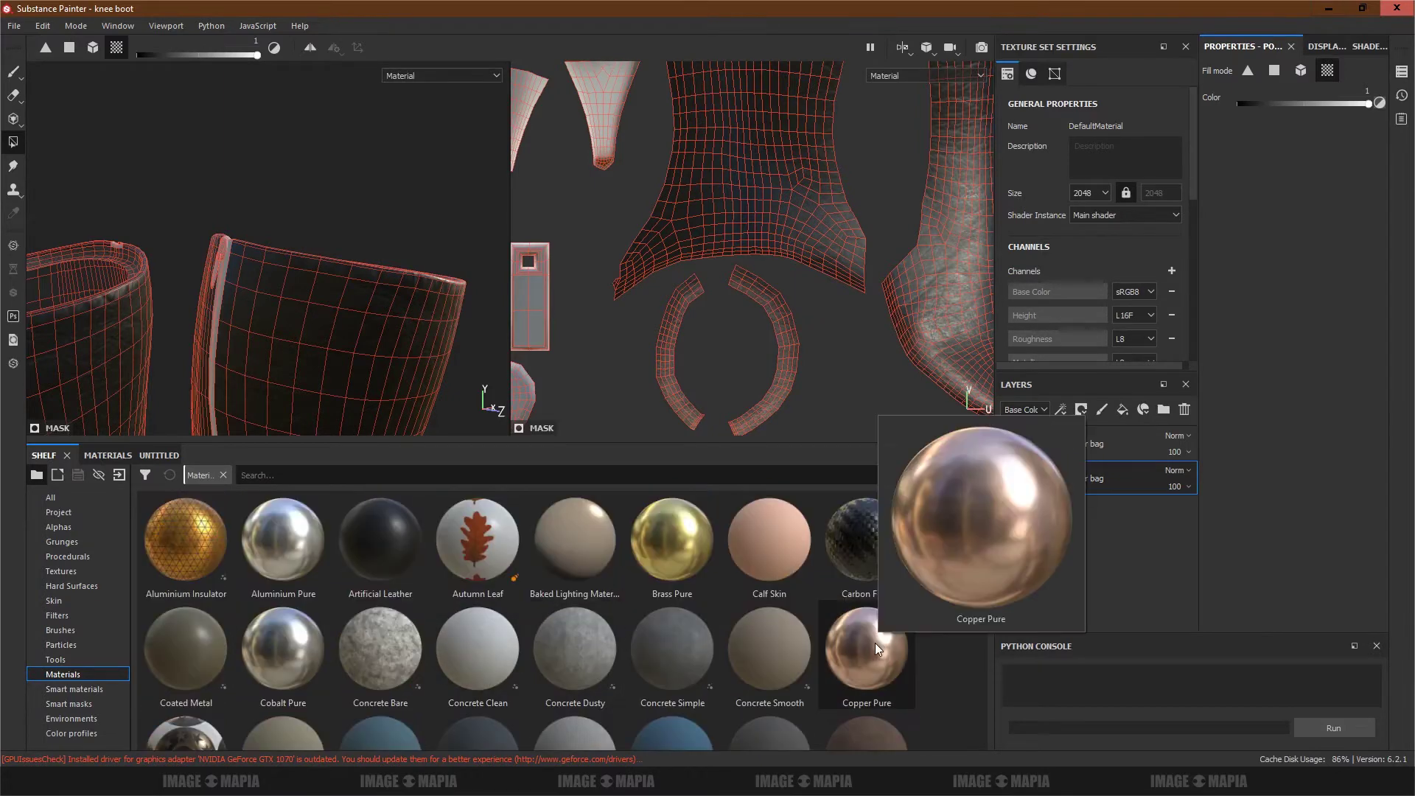
drag(874, 642, 1065, 523)
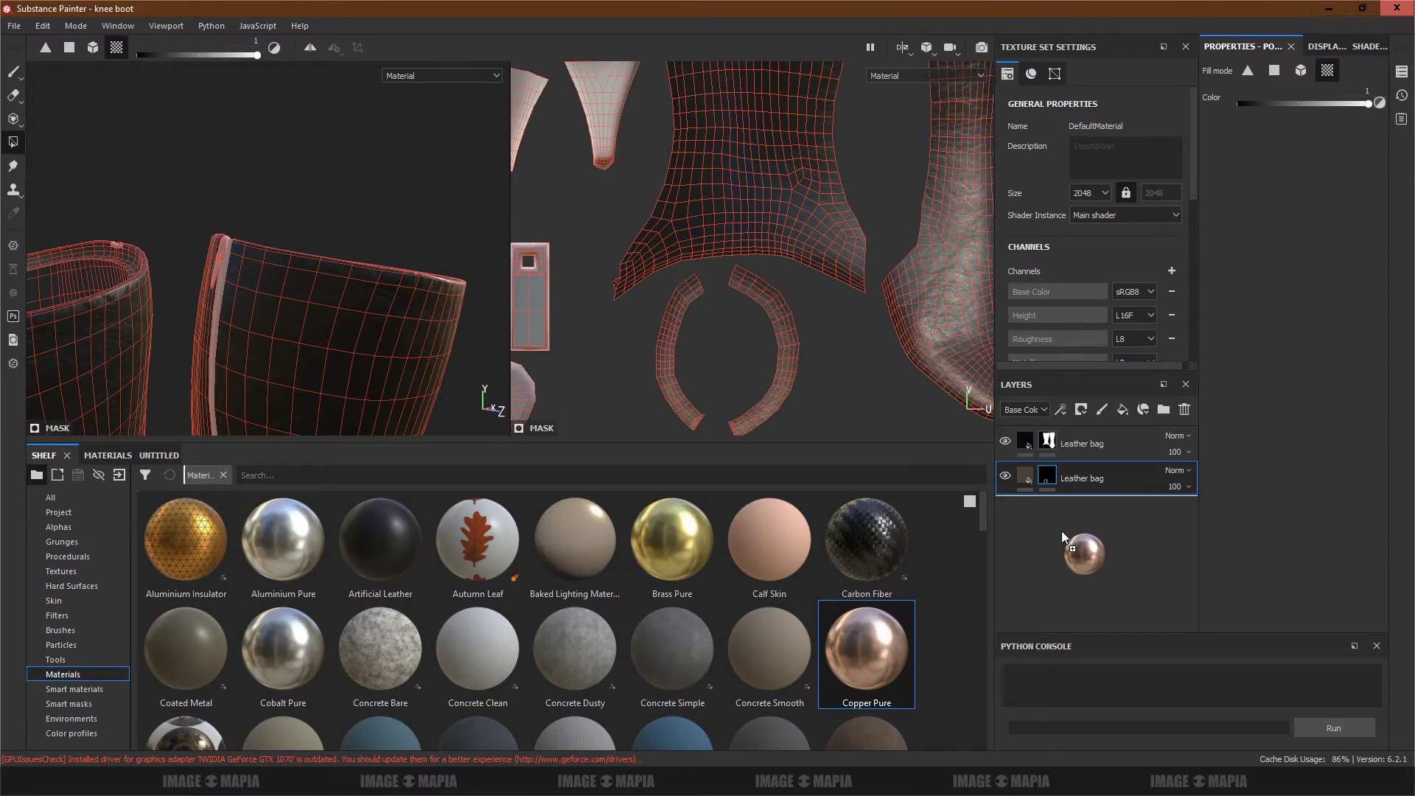
Step: Darken the Copper Pure base colour to dark brown, V about 0.16
alt+drag(210, 213, 436, 266)
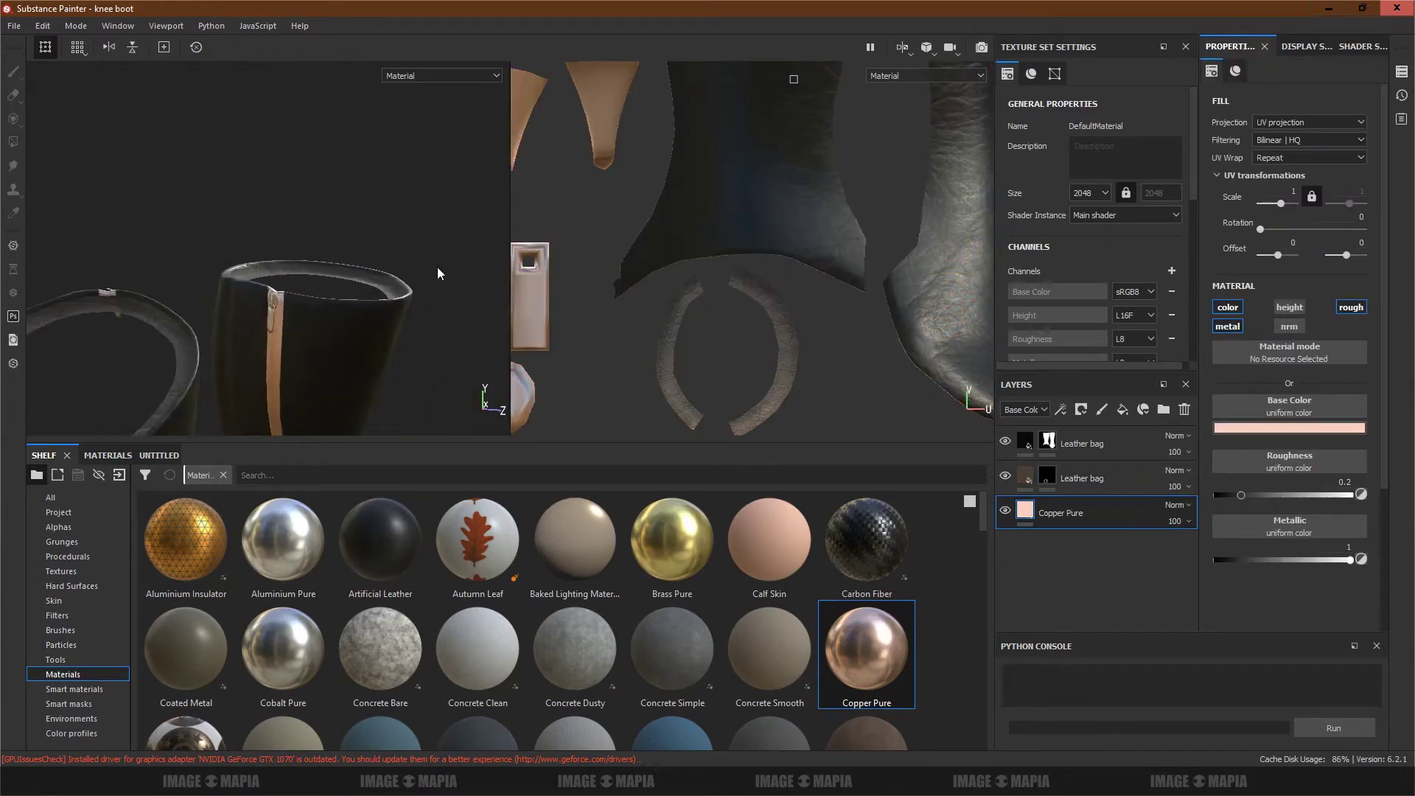
scroll(655, 308, down, 3)
scroll(656, 308, down, 3)
scroll(656, 308, up, 5)
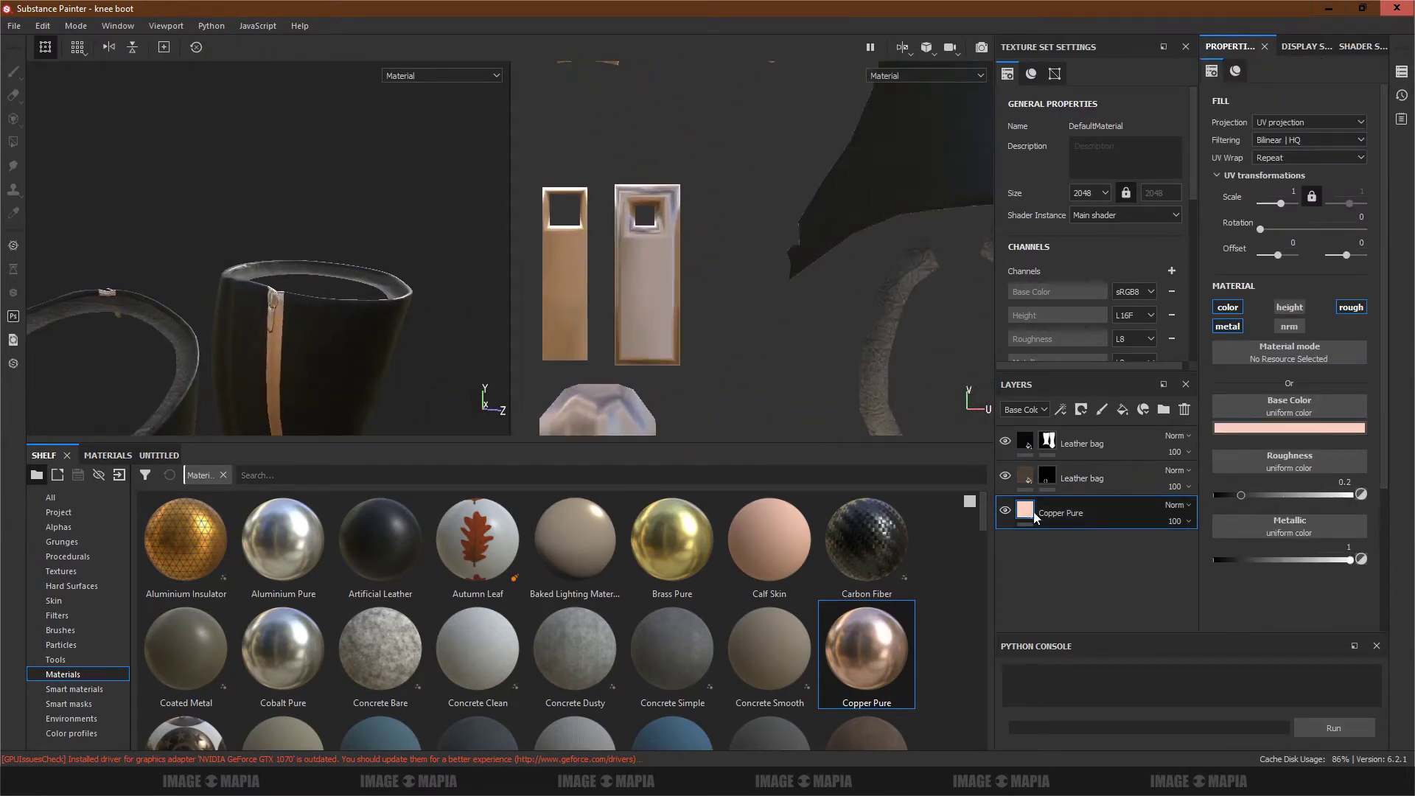
click(1286, 428)
drag(1395, 458, 1395, 542)
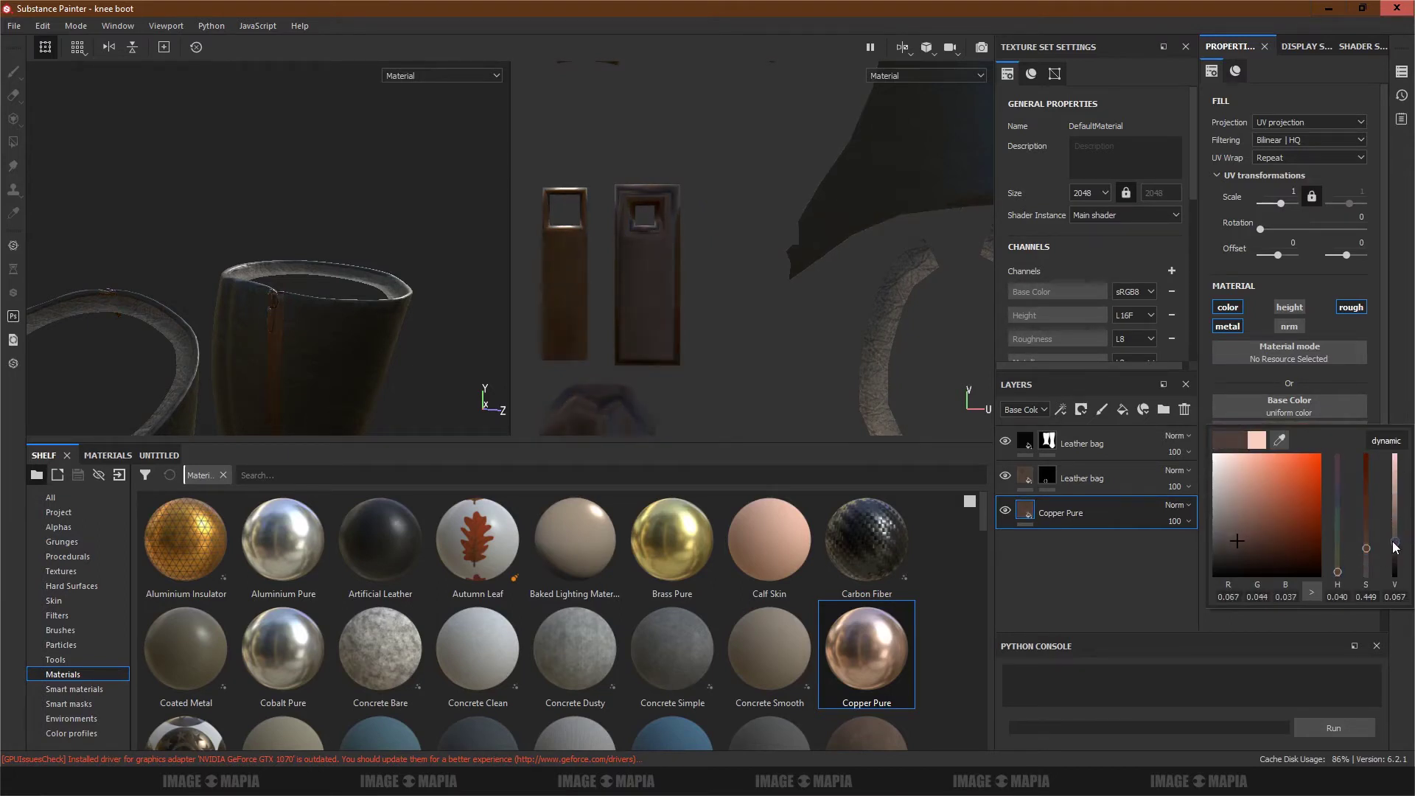
drag(1397, 539, 1401, 525)
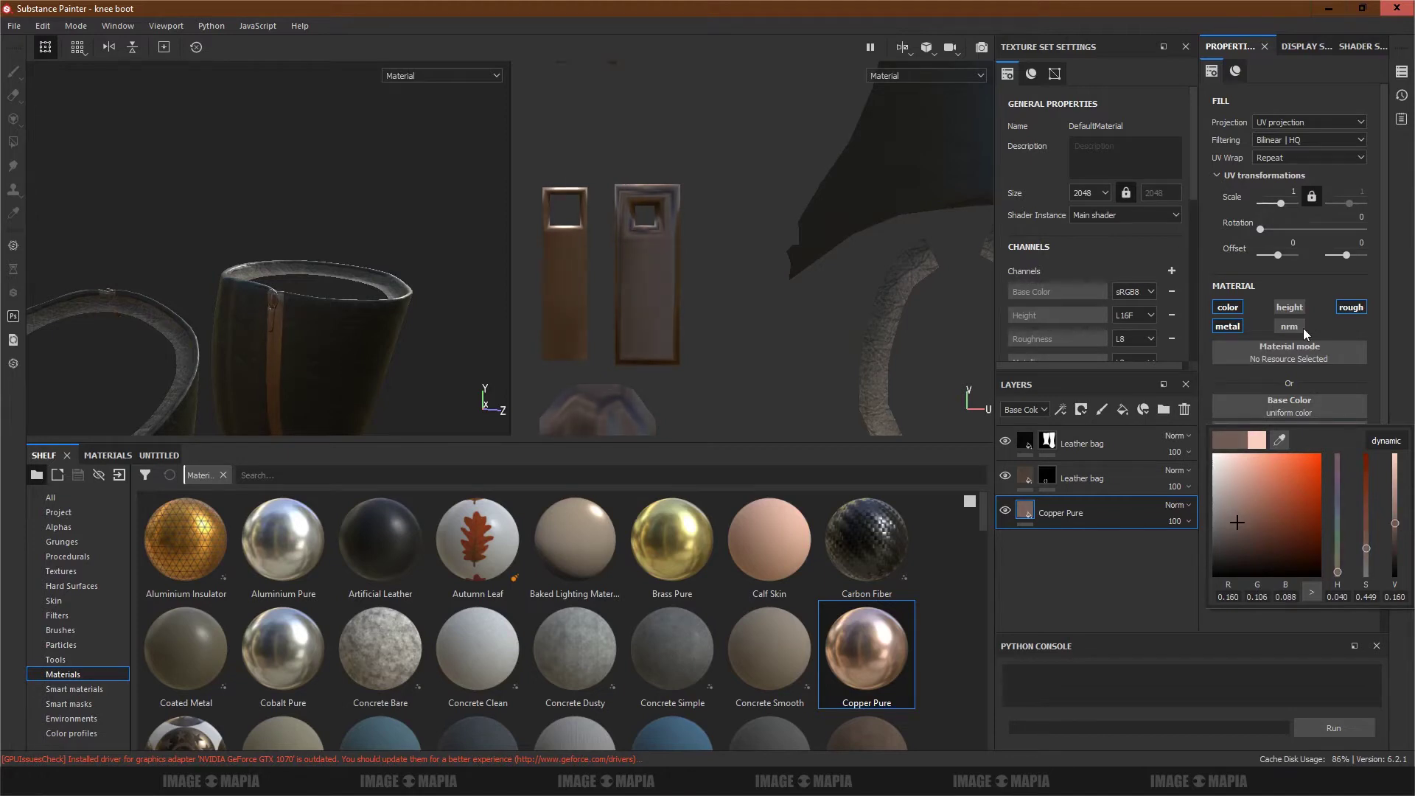
Step: Add a black mask to the Copper Pure layer
right_click(1036, 510)
click(1069, 457)
right_click(1046, 510)
Step: Polygon-fill the copper mask on both strap pieces and the zipper pull
click(1124, 445)
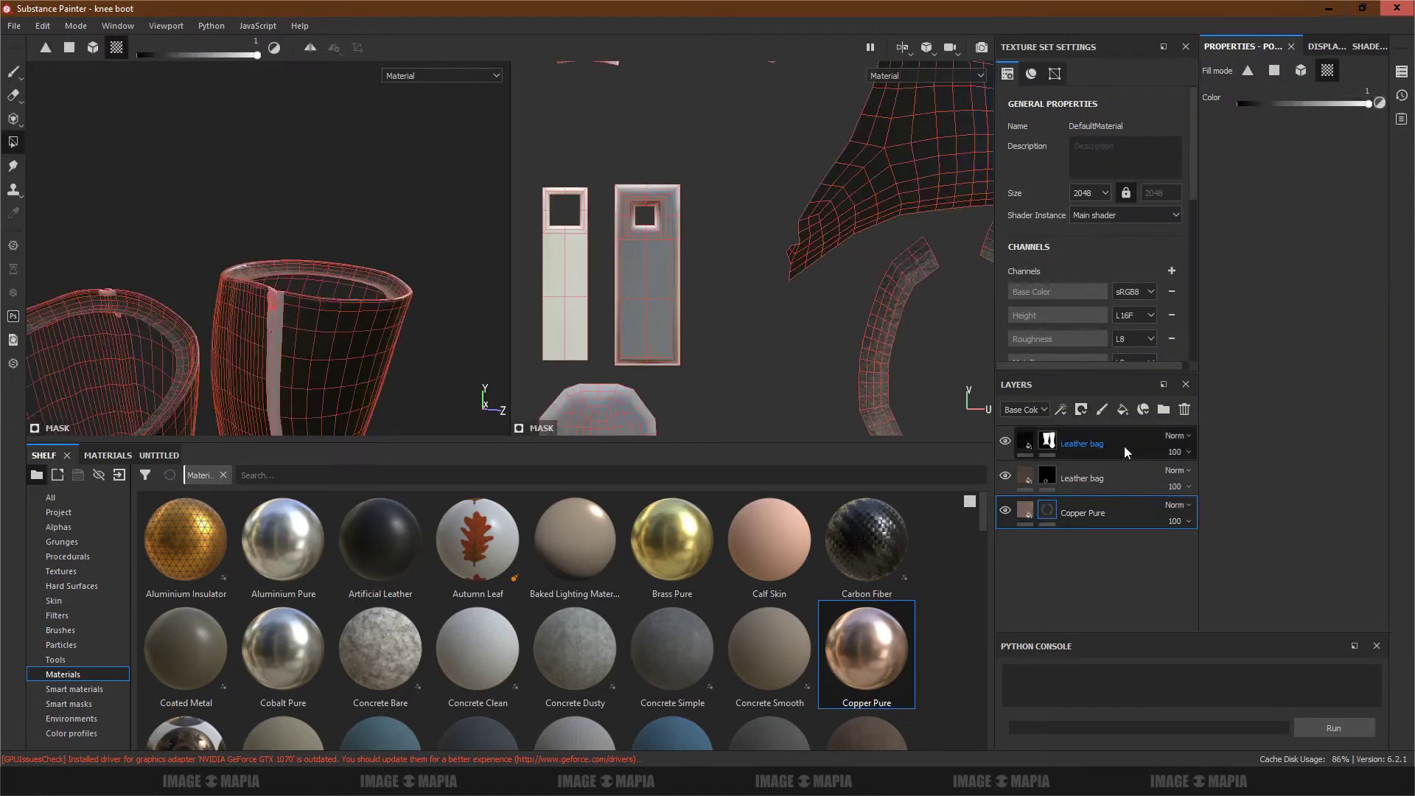
click(564, 254)
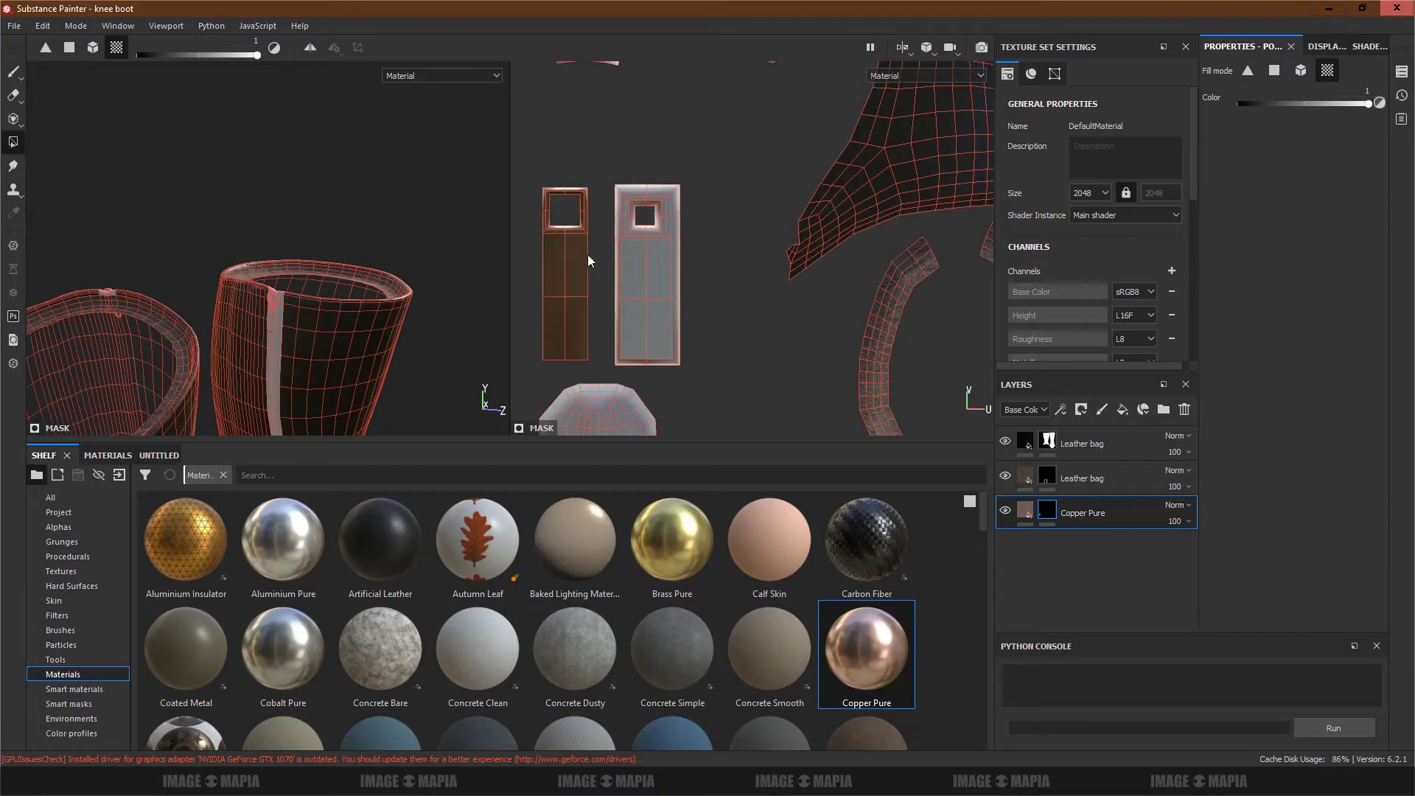
click(644, 241)
mouse_move(272, 326)
alt+mouse_down()
mouse_move(250, 343)
mouse_move(294, 272)
alt+mouse_up()
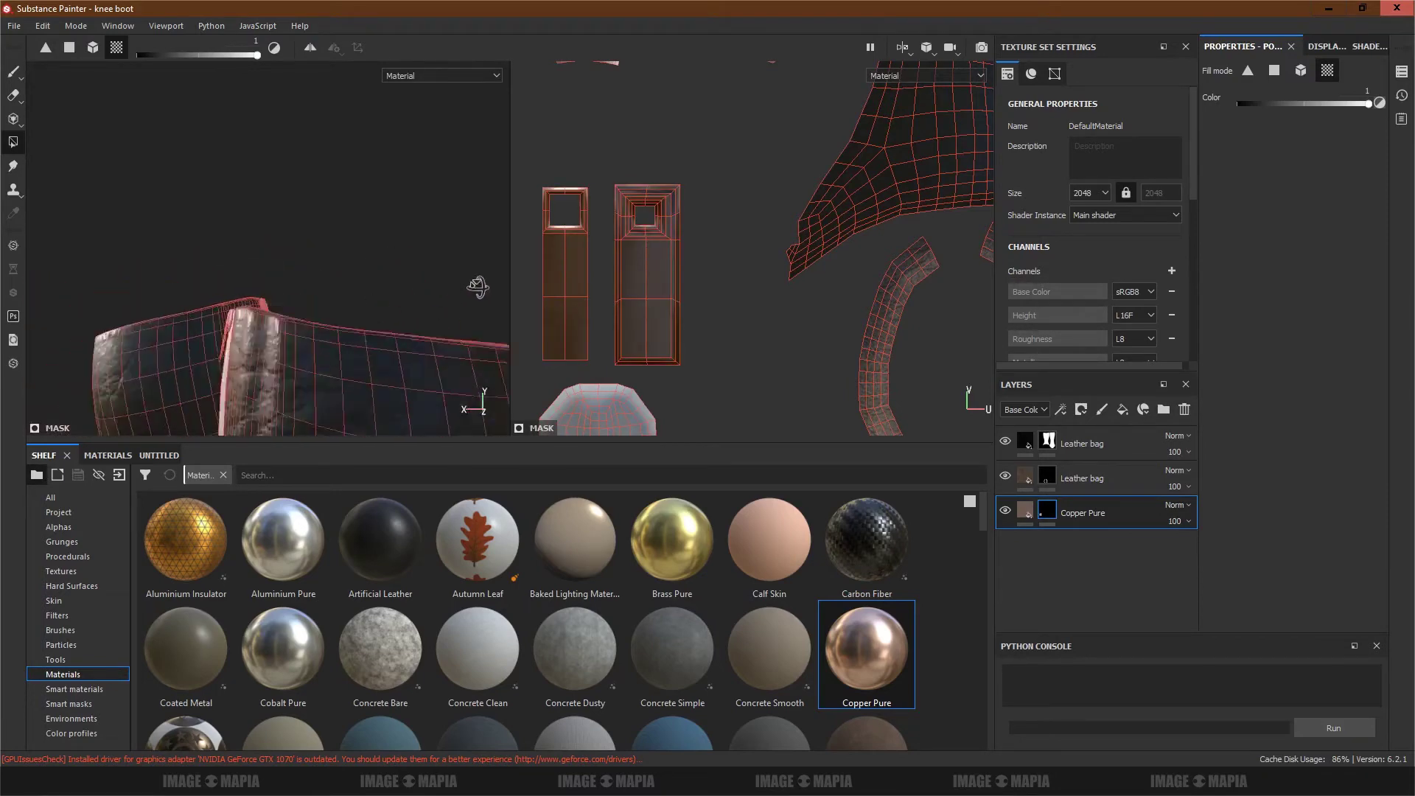
scroll(298, 262, up, 2)
scroll(298, 240, up, 2)
scroll(305, 296, up, 2)
scroll(672, 302, down, 4)
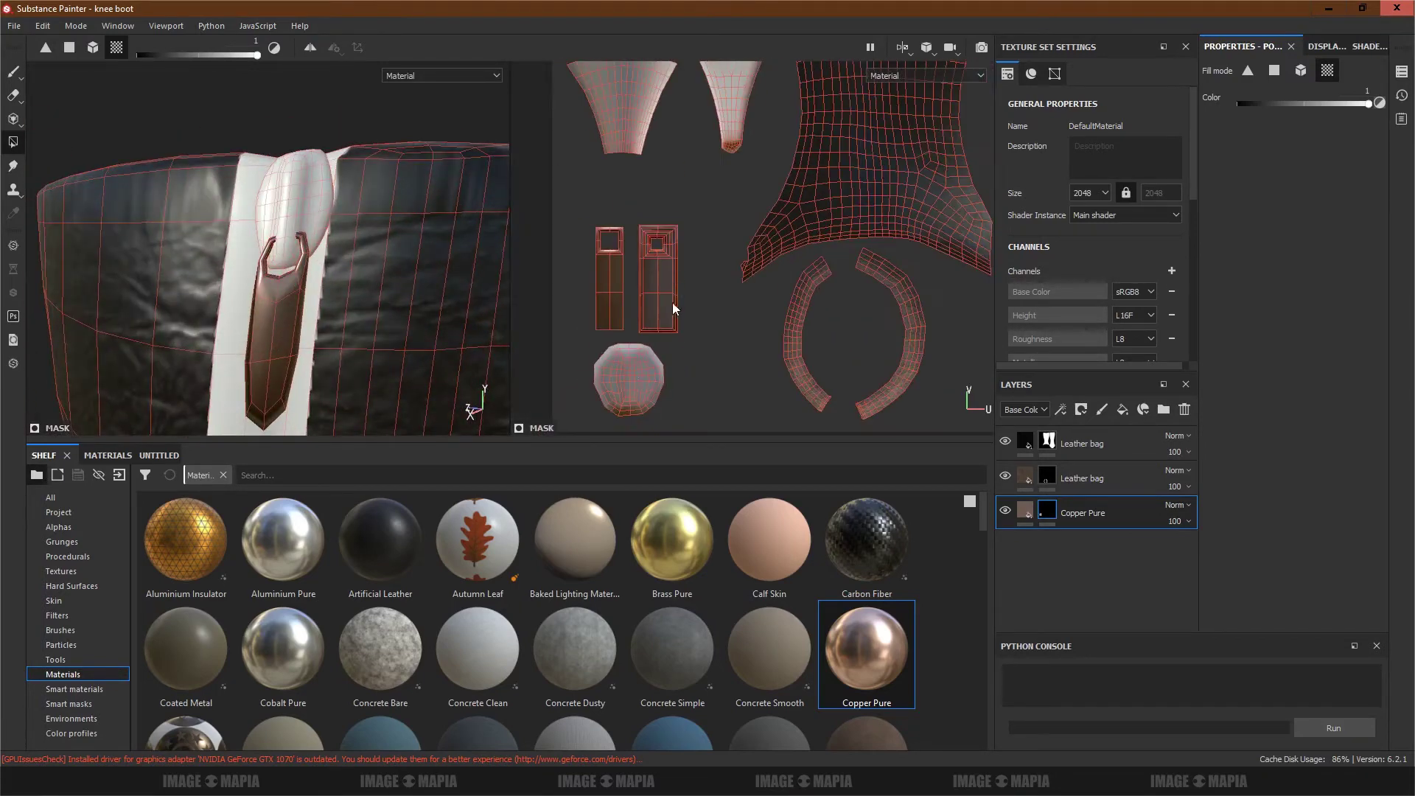
click(634, 364)
Step: Zoom and orbit around both boots to check the copper pieces
scroll(662, 302, up, 2)
scroll(342, 290, down, 2)
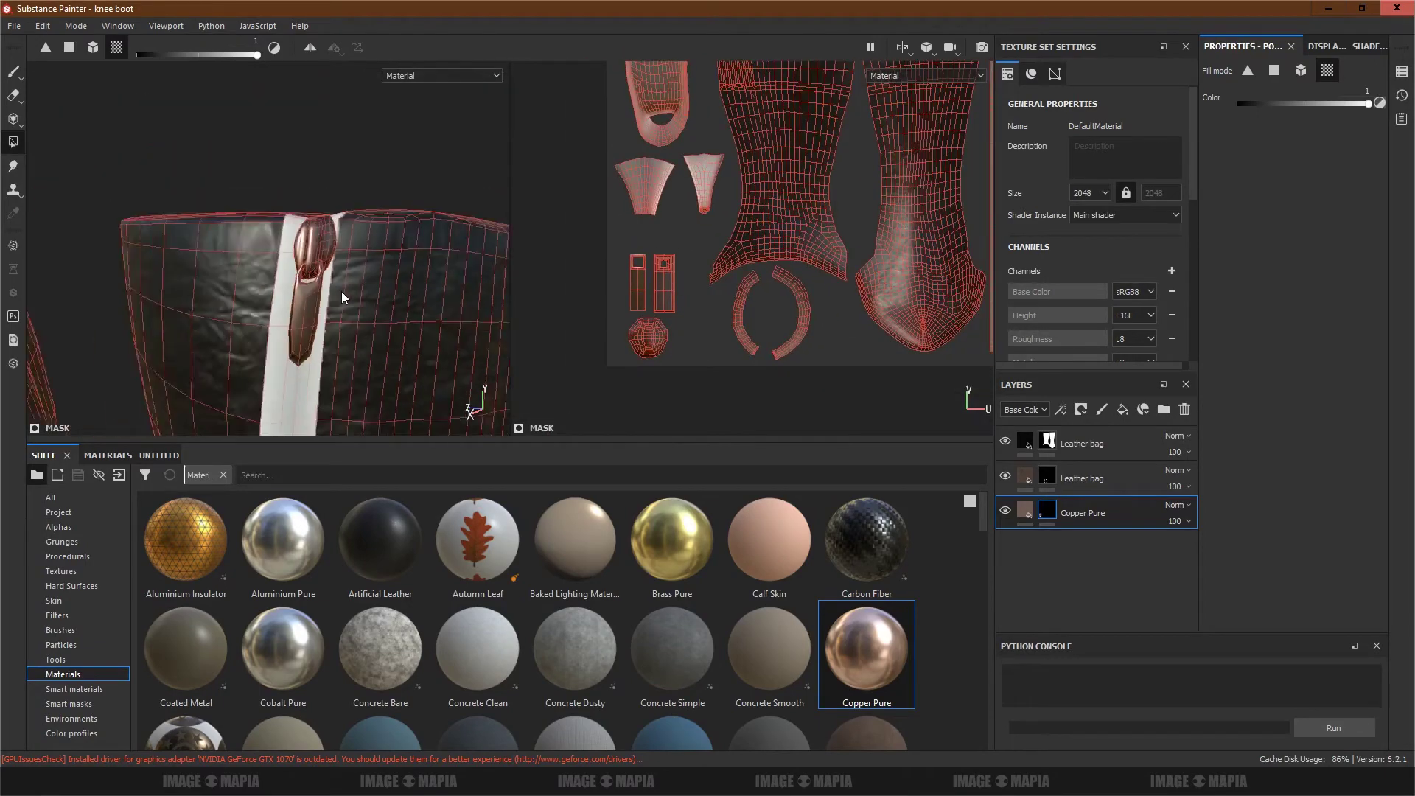
mouse_move(342, 290)
alt+mouse_down()
mouse_move(308, 325)
mouse_move(289, 257)
mouse_move(340, 317)
mouse_move(369, 217)
mouse_move(307, 314)
mouse_move(333, 185)
mouse_move(300, 294)
alt+mouse_up()
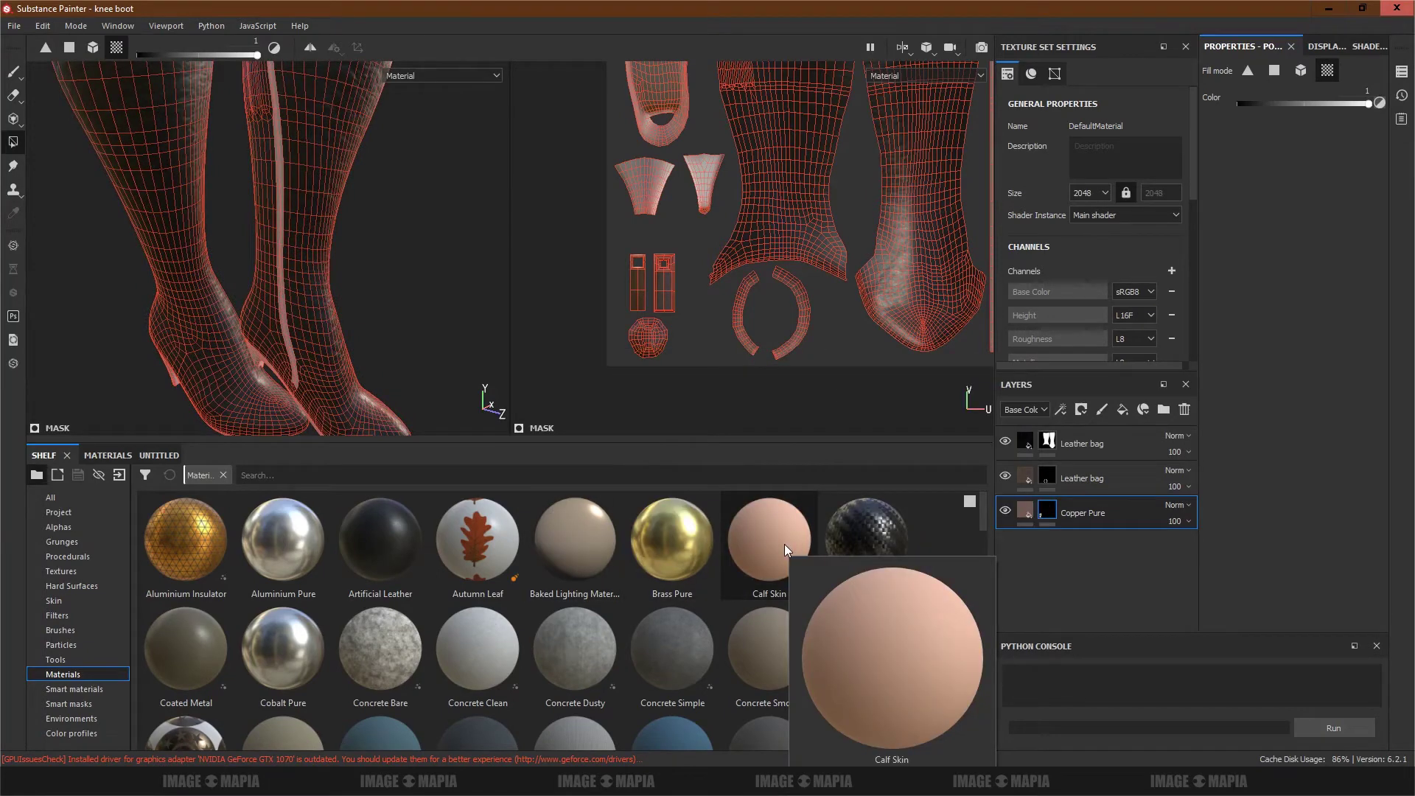
scroll(575, 619, down, 10)
scroll(245, 602, down, 3)
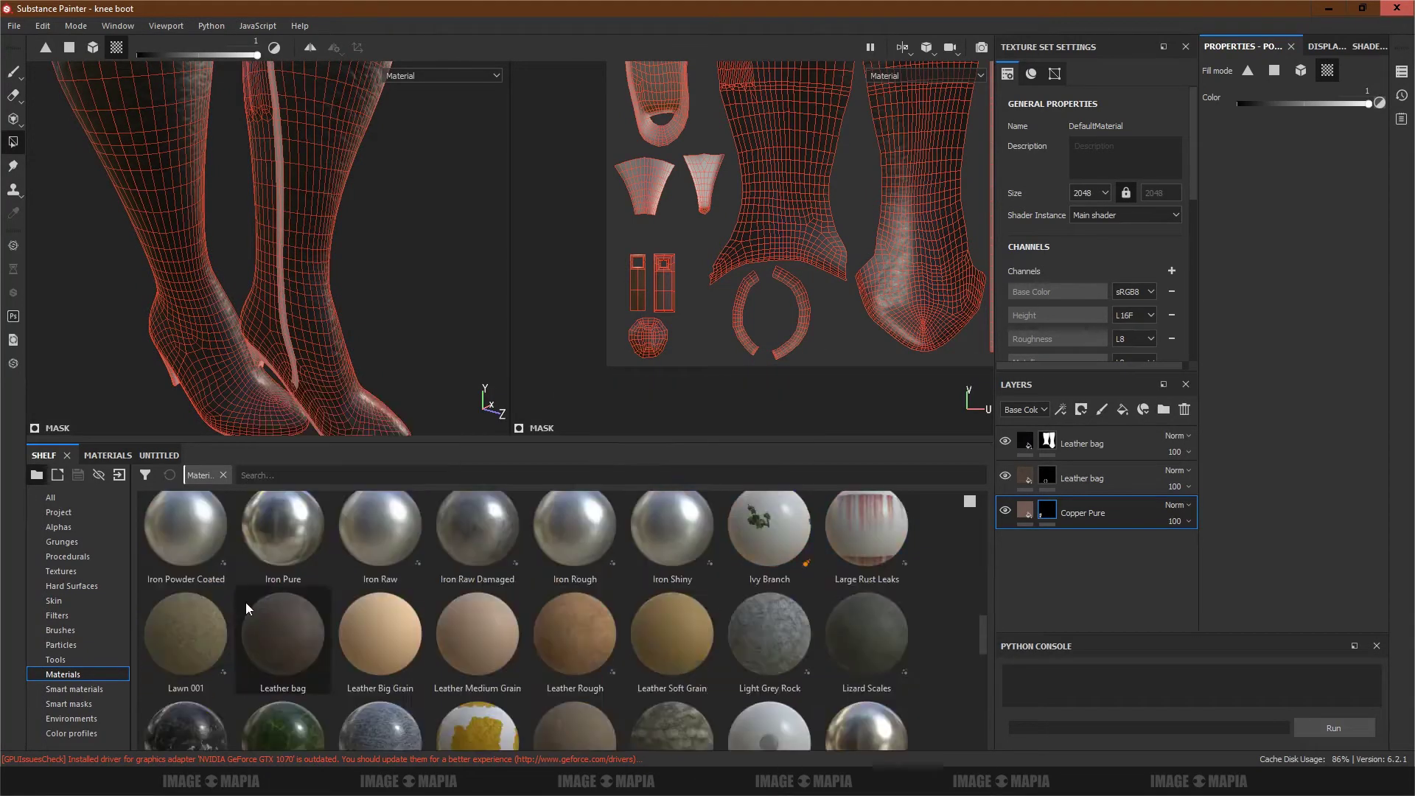
scroll(188, 656, down, 5)
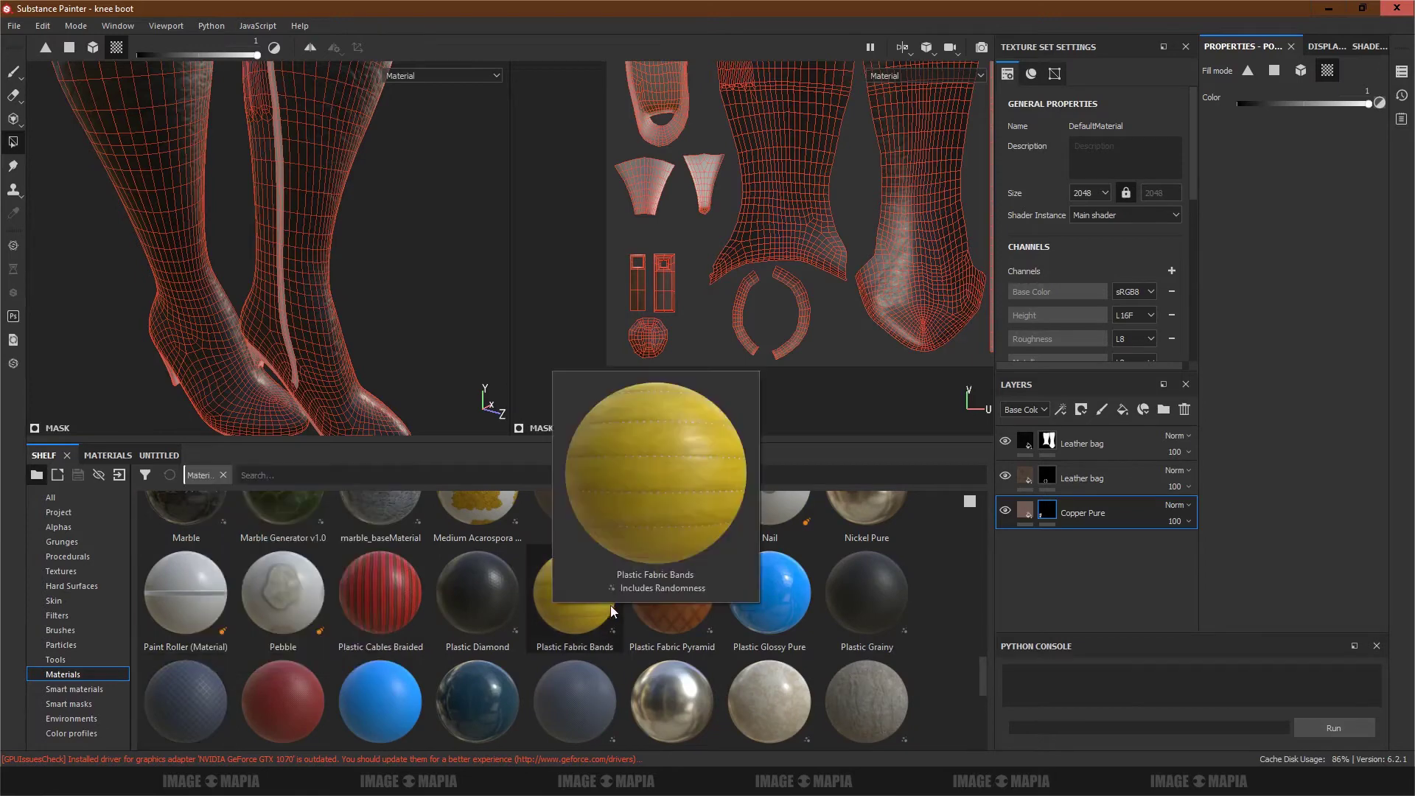
scroll(389, 586, down, 5)
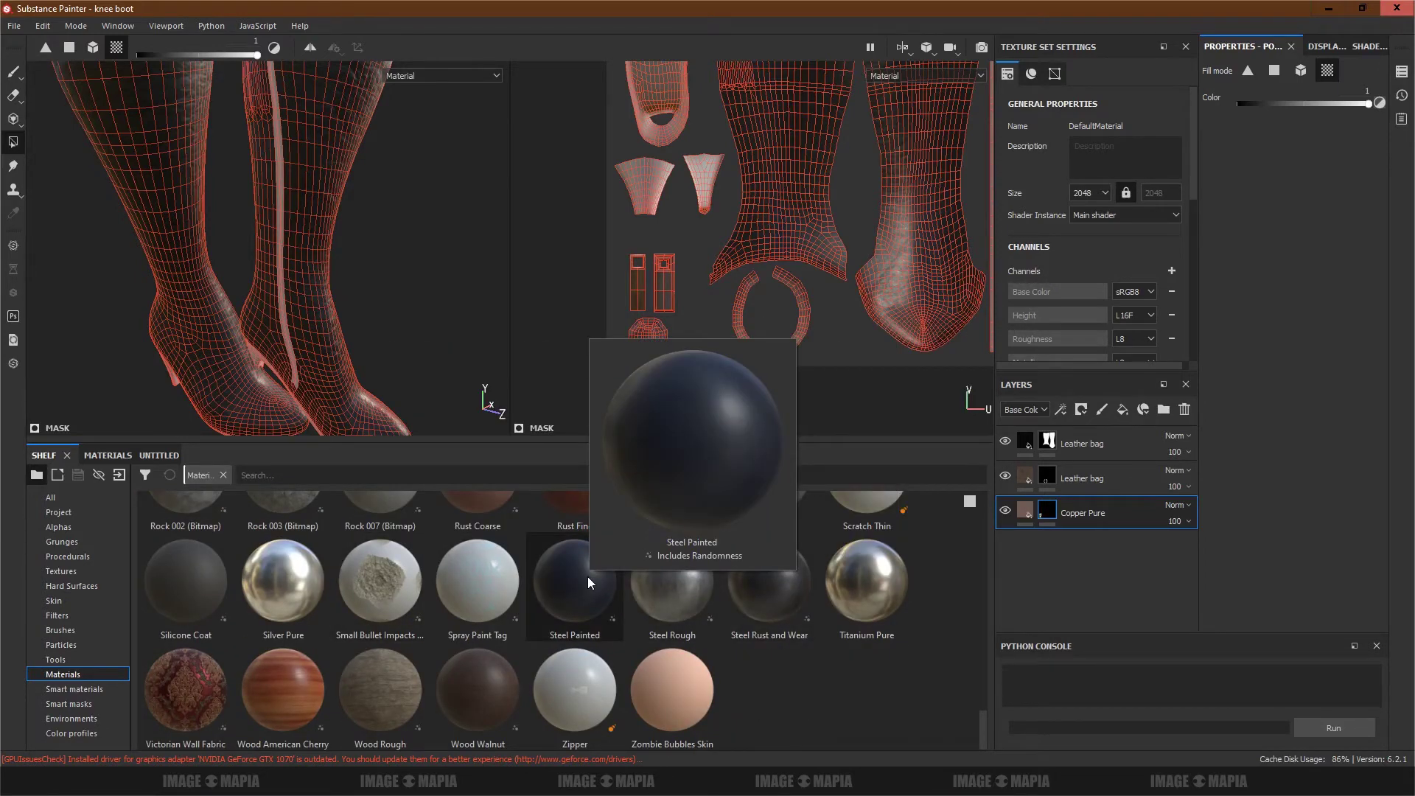
scroll(587, 576, up, 5)
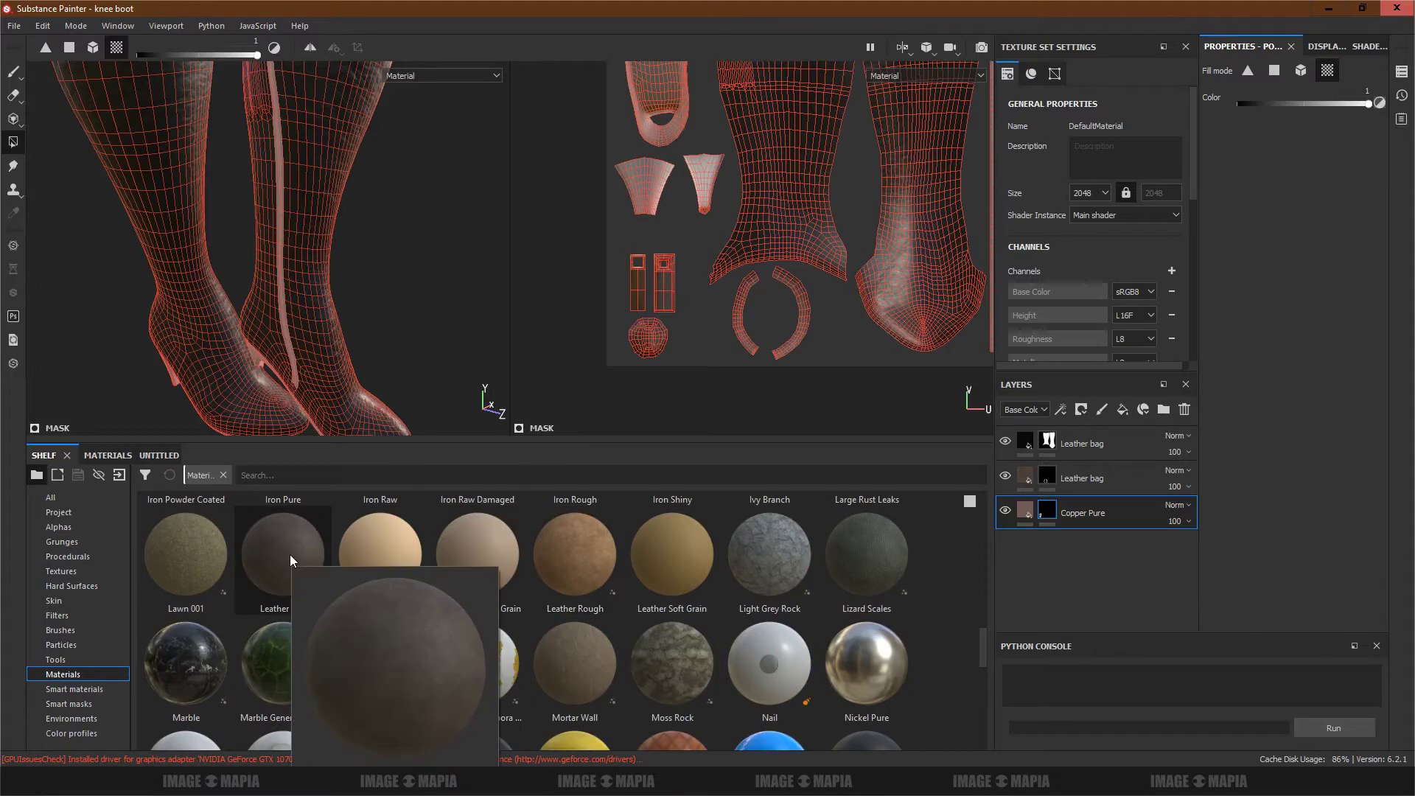
scroll(193, 558, up, 5)
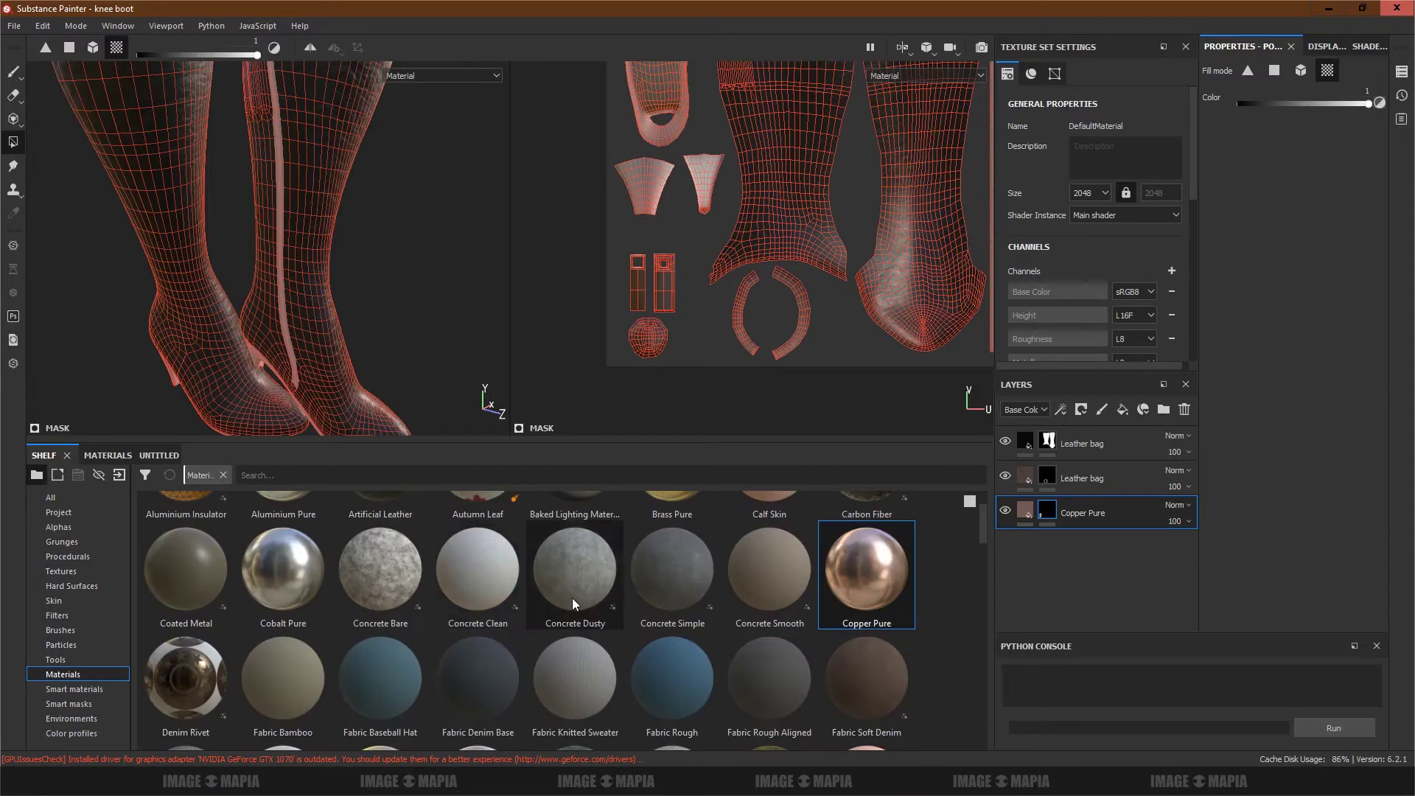
scroll(572, 598, up, 2)
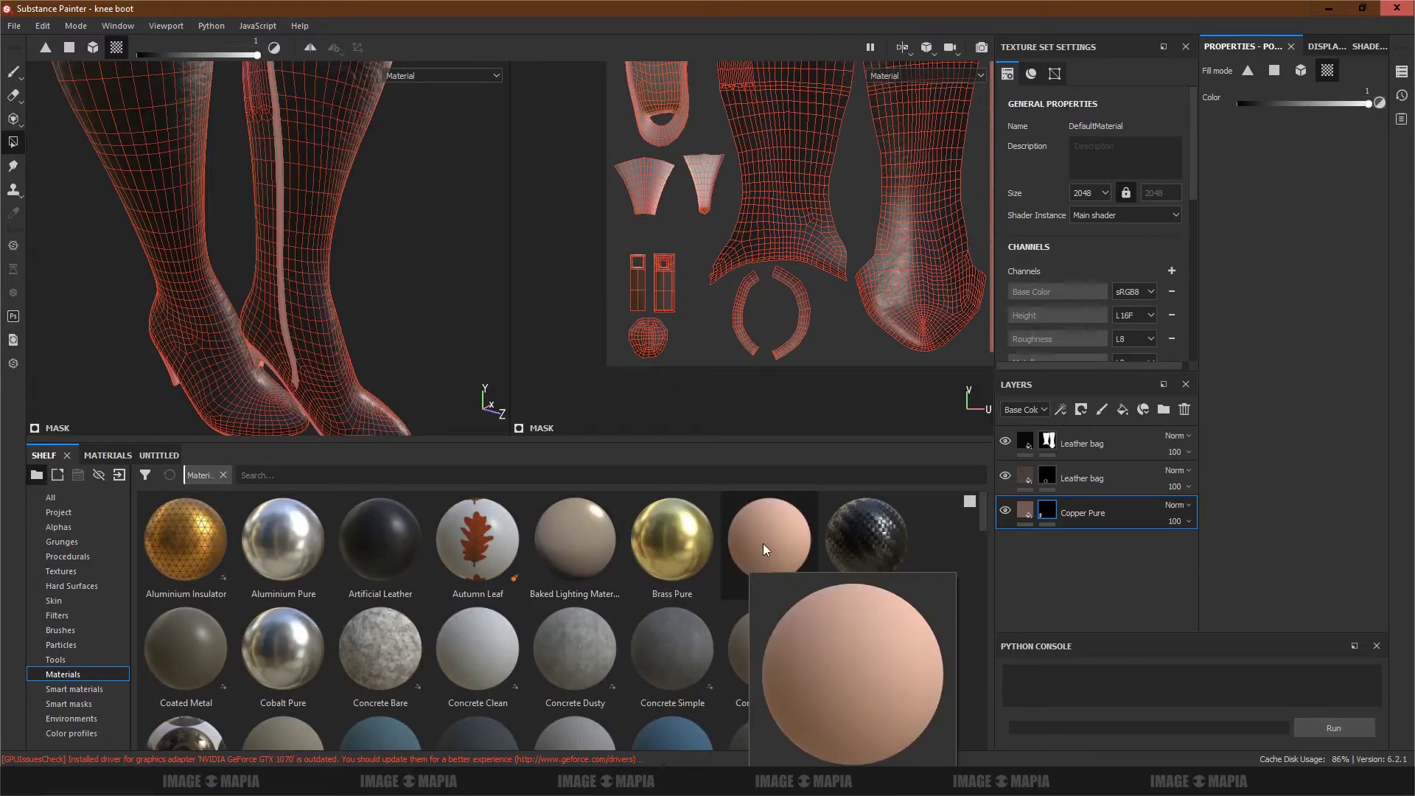
Step: Add a Calf Skin fill layer with a black mask filled on the sole piece
drag(763, 542, 1059, 554)
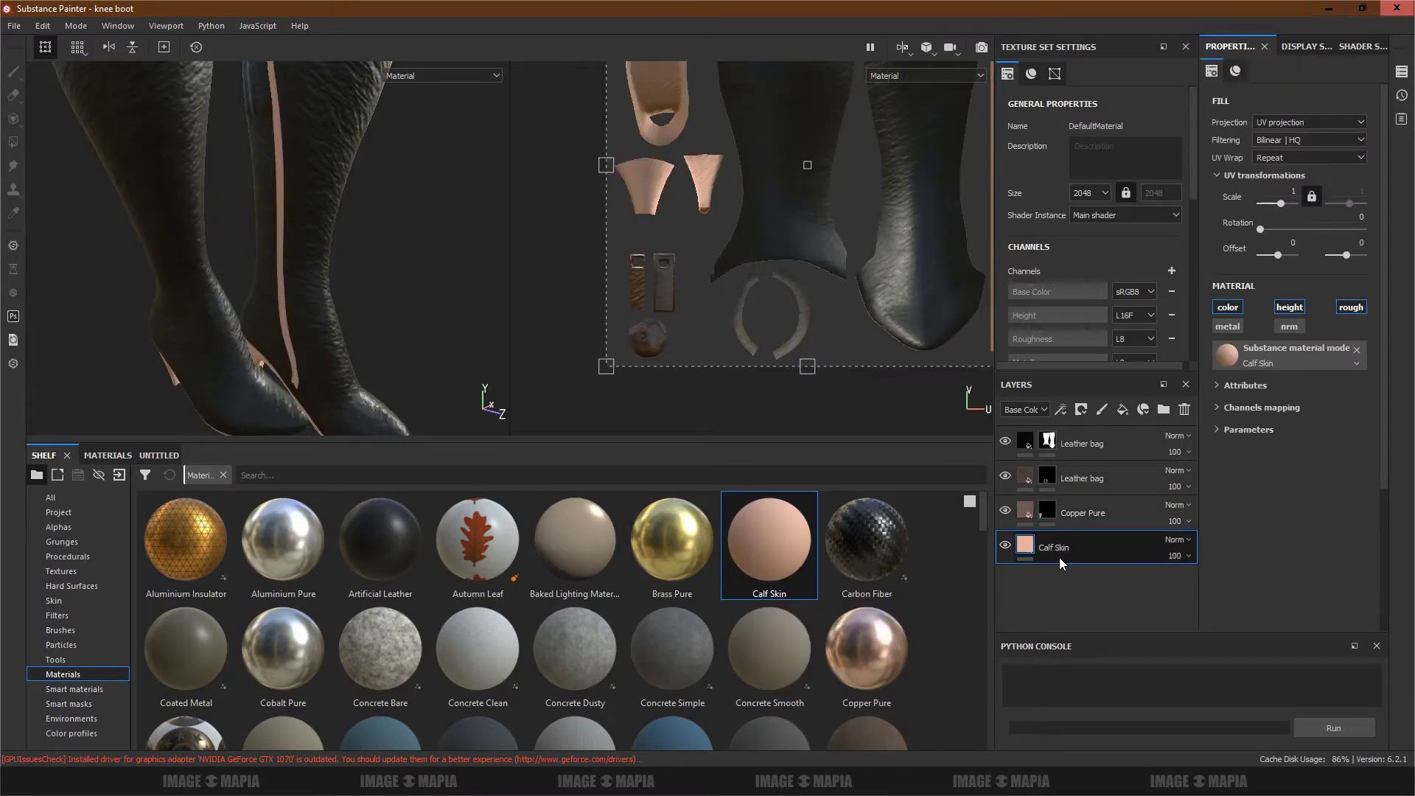
click(1080, 411)
click(1110, 457)
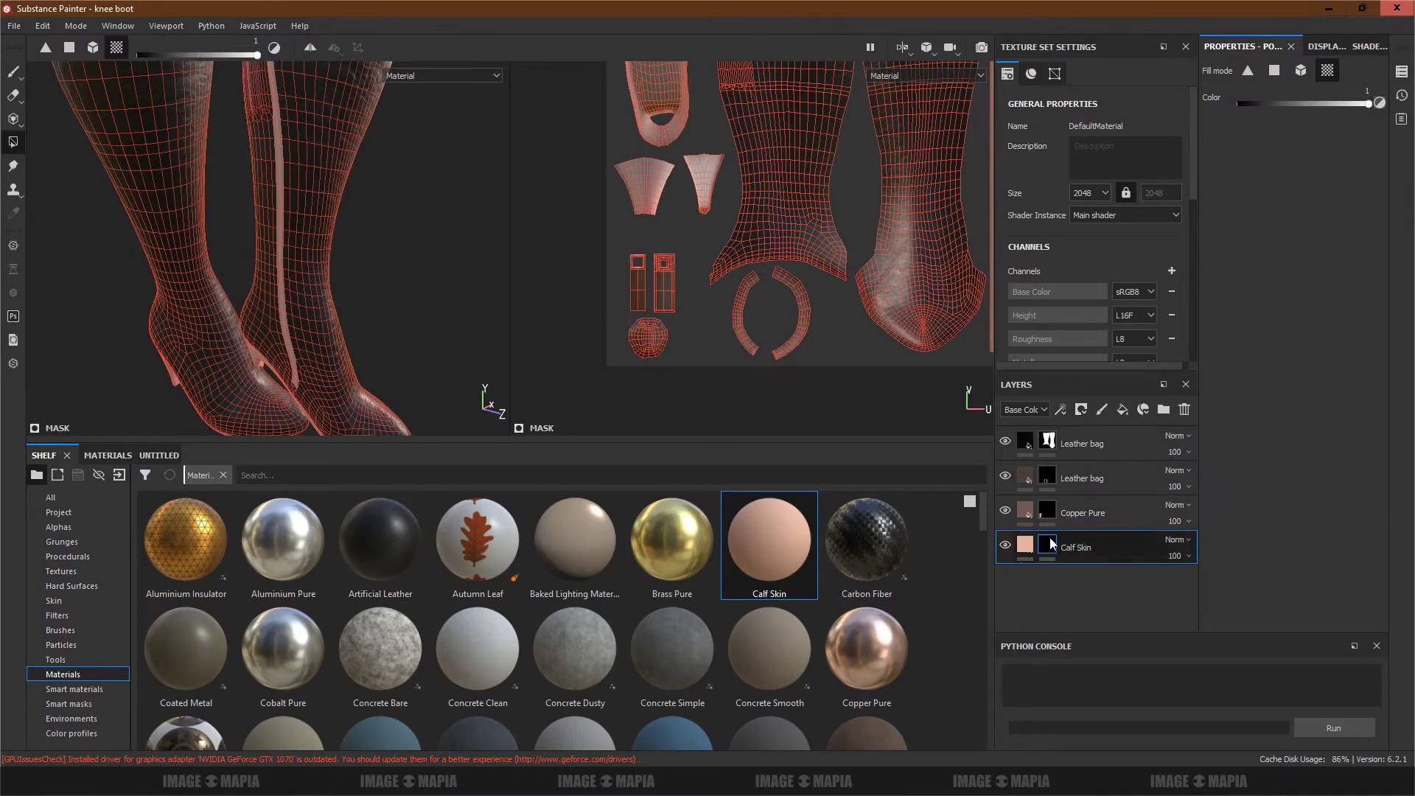
scroll(755, 255, down, 2)
scroll(272, 320, up, 5)
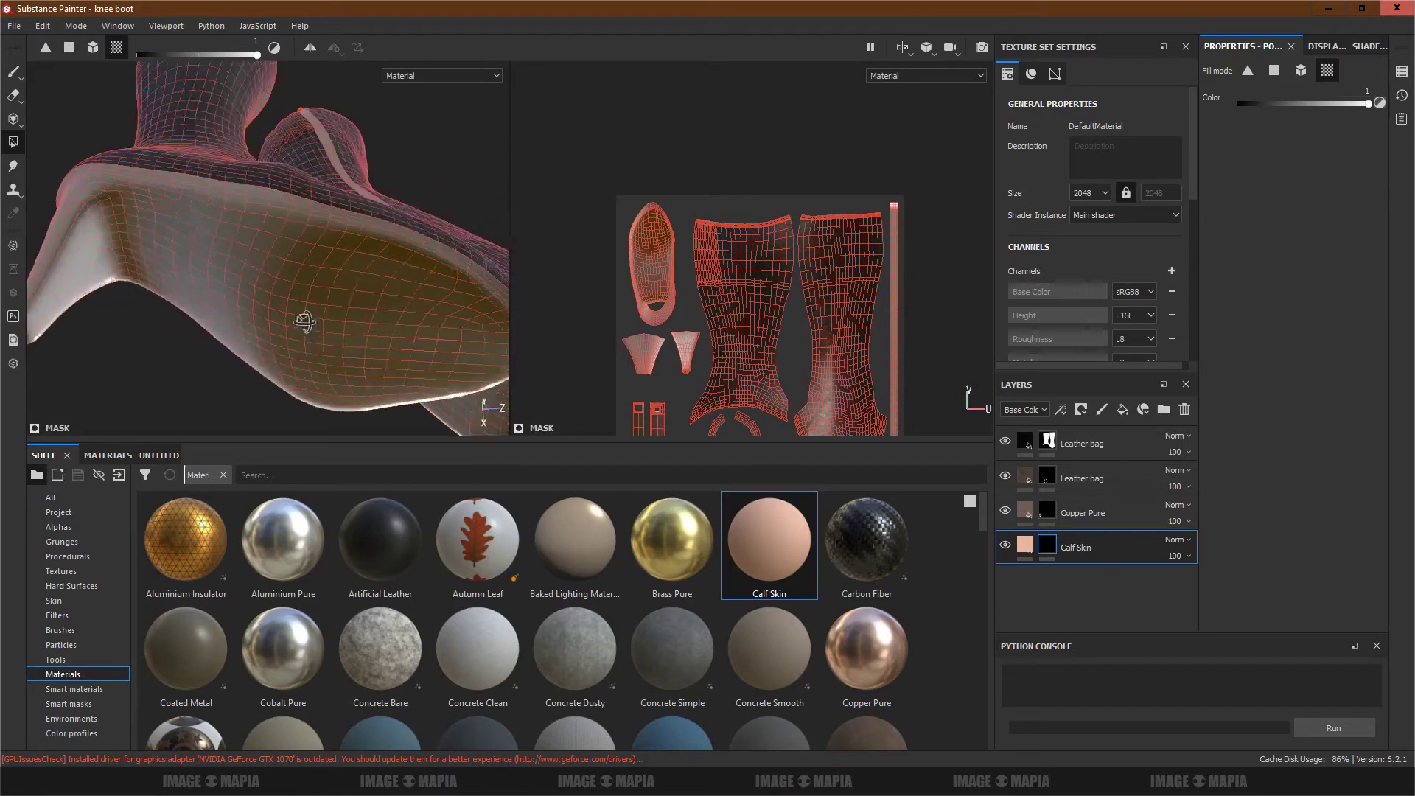
click(652, 254)
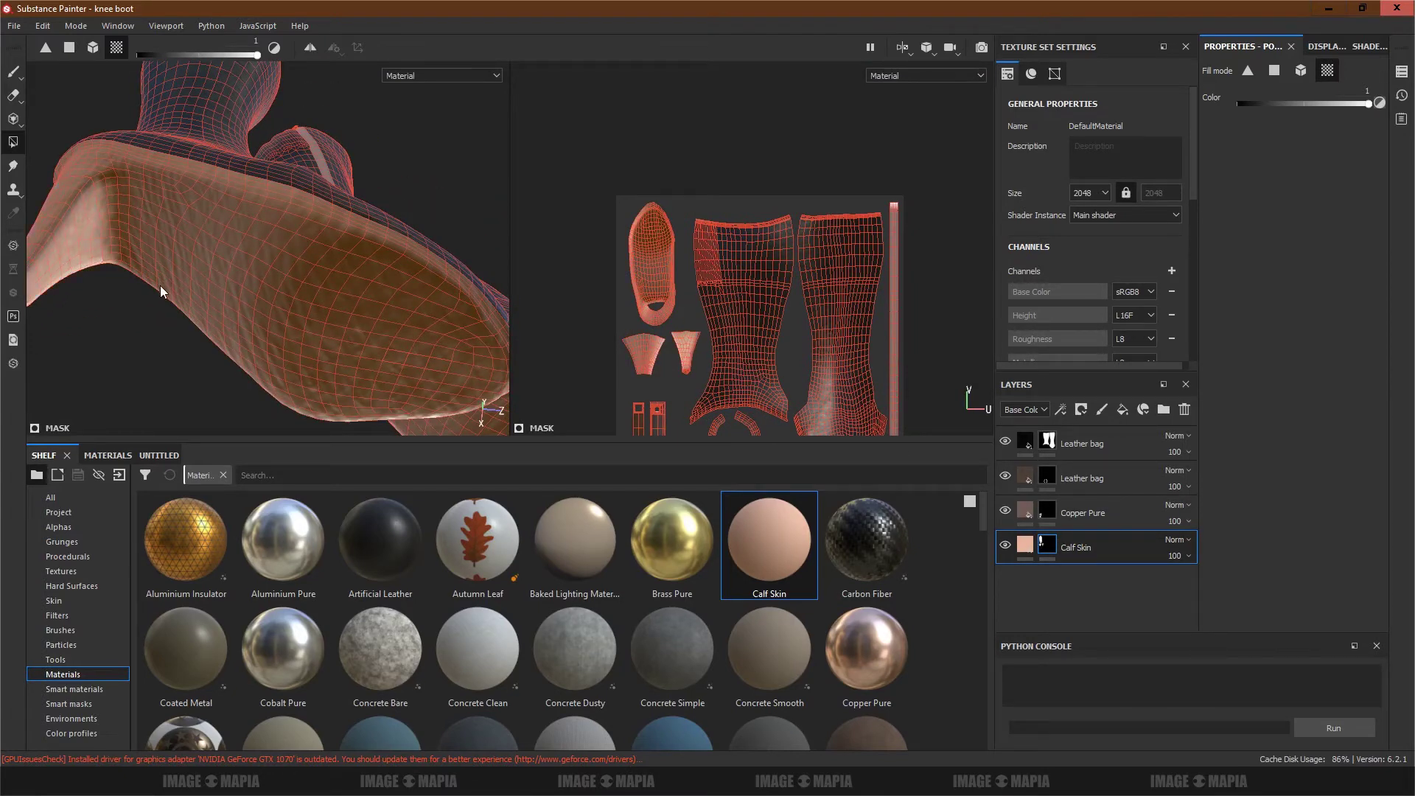
alt+drag(160, 285, 317, 387)
Step: Darken the Calf Skin colour to dark brown and toggle its roughness channel
click(1059, 546)
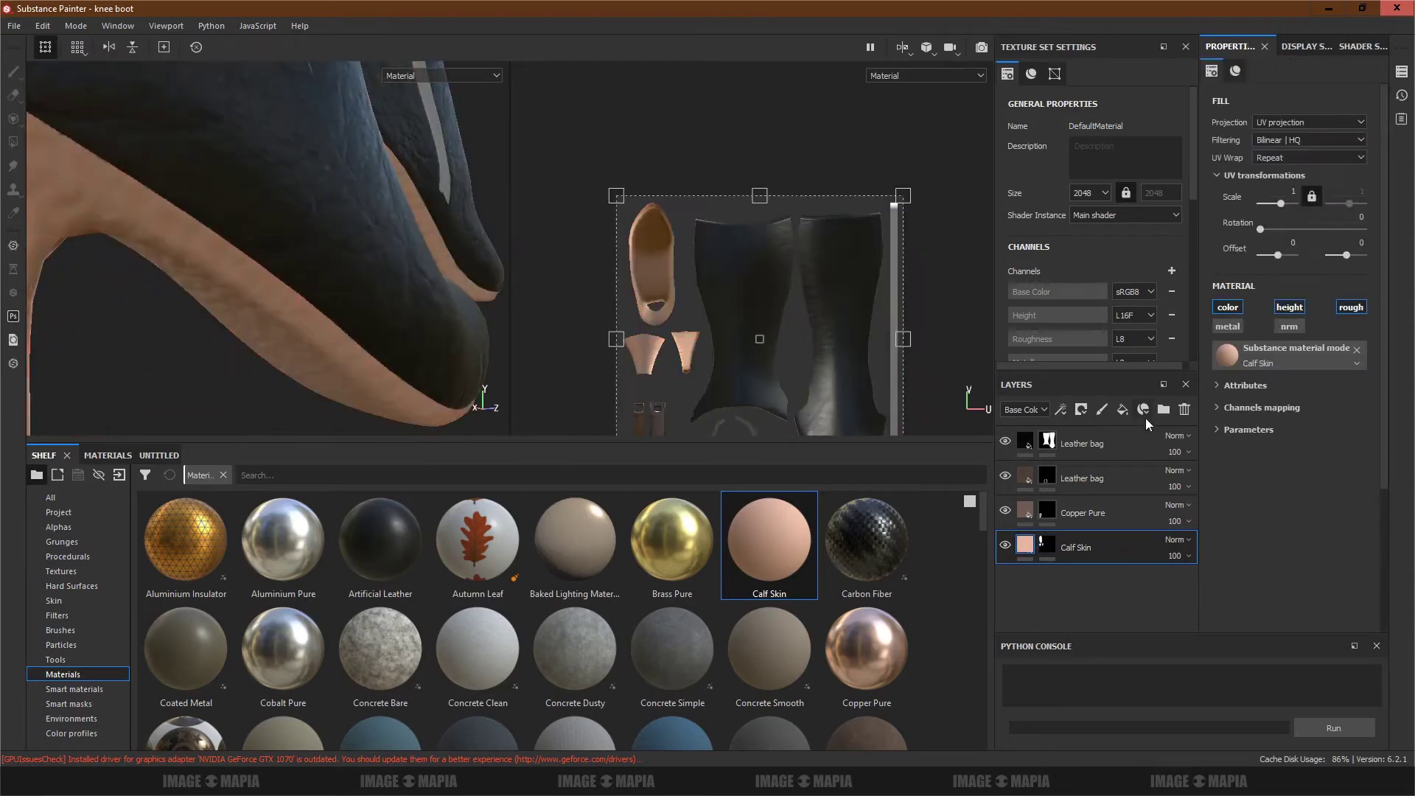
click(1285, 450)
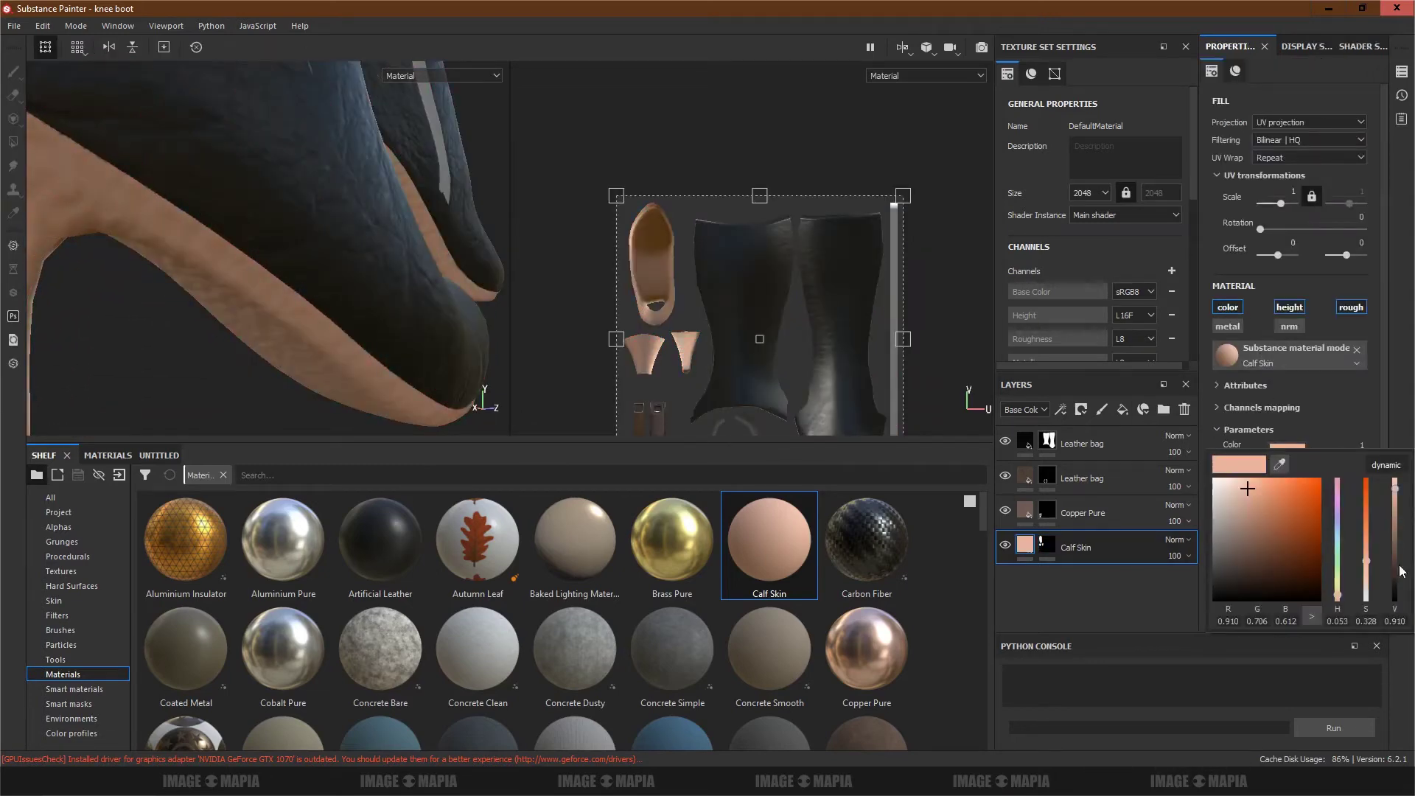
drag(1397, 500, 1396, 573)
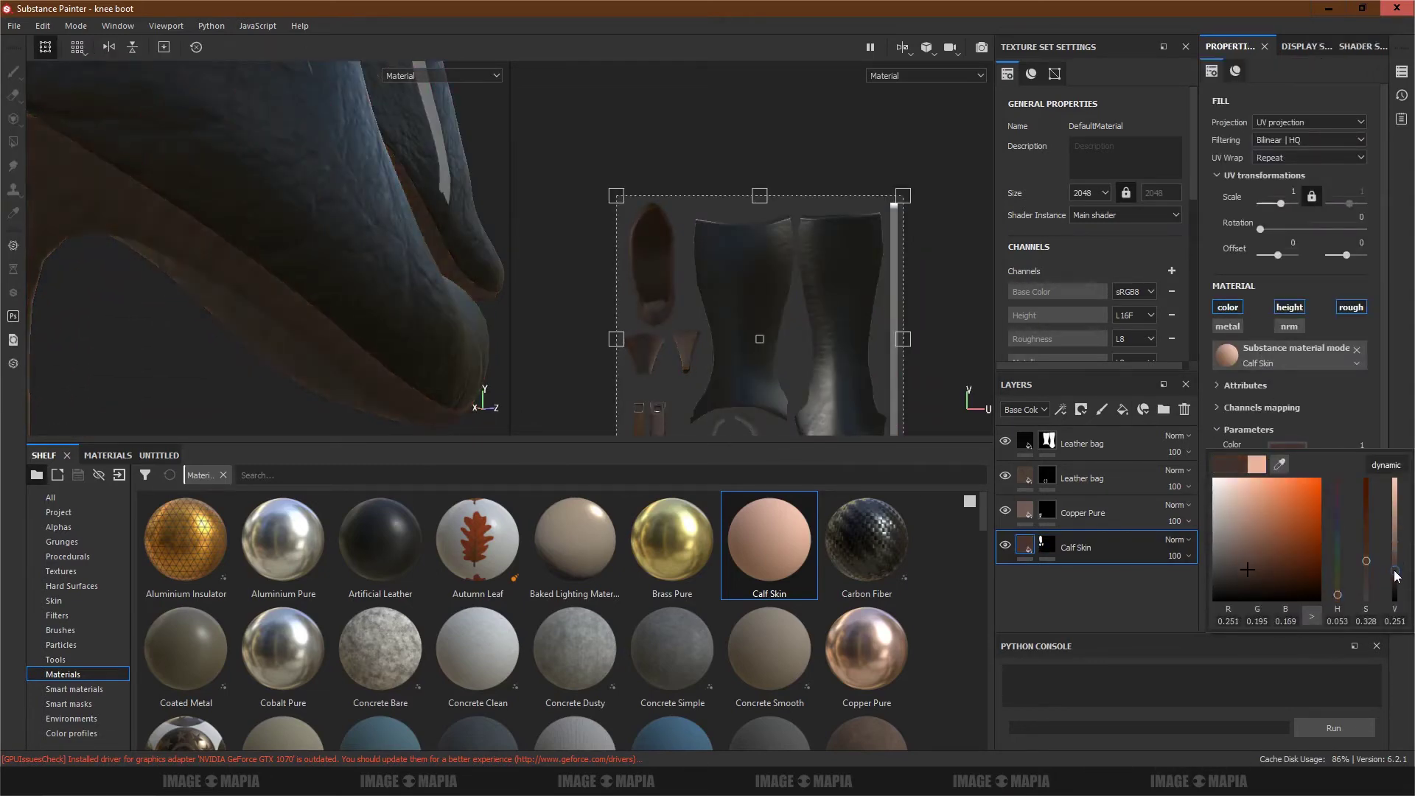
click(1352, 308)
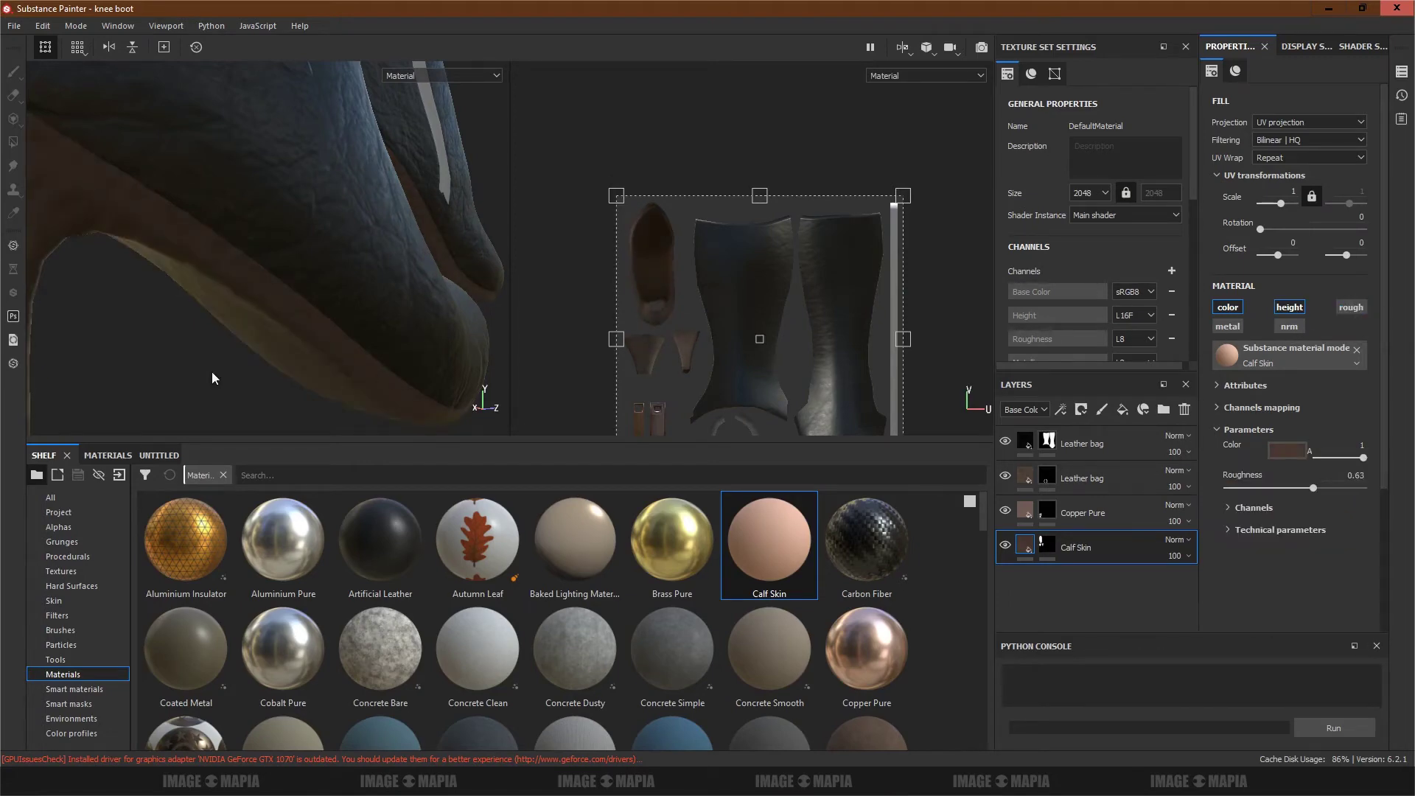
mouse_move(212, 378)
alt+mouse_down()
mouse_move(490, 395)
mouse_move(85, 306)
alt+mouse_up()
click(1362, 311)
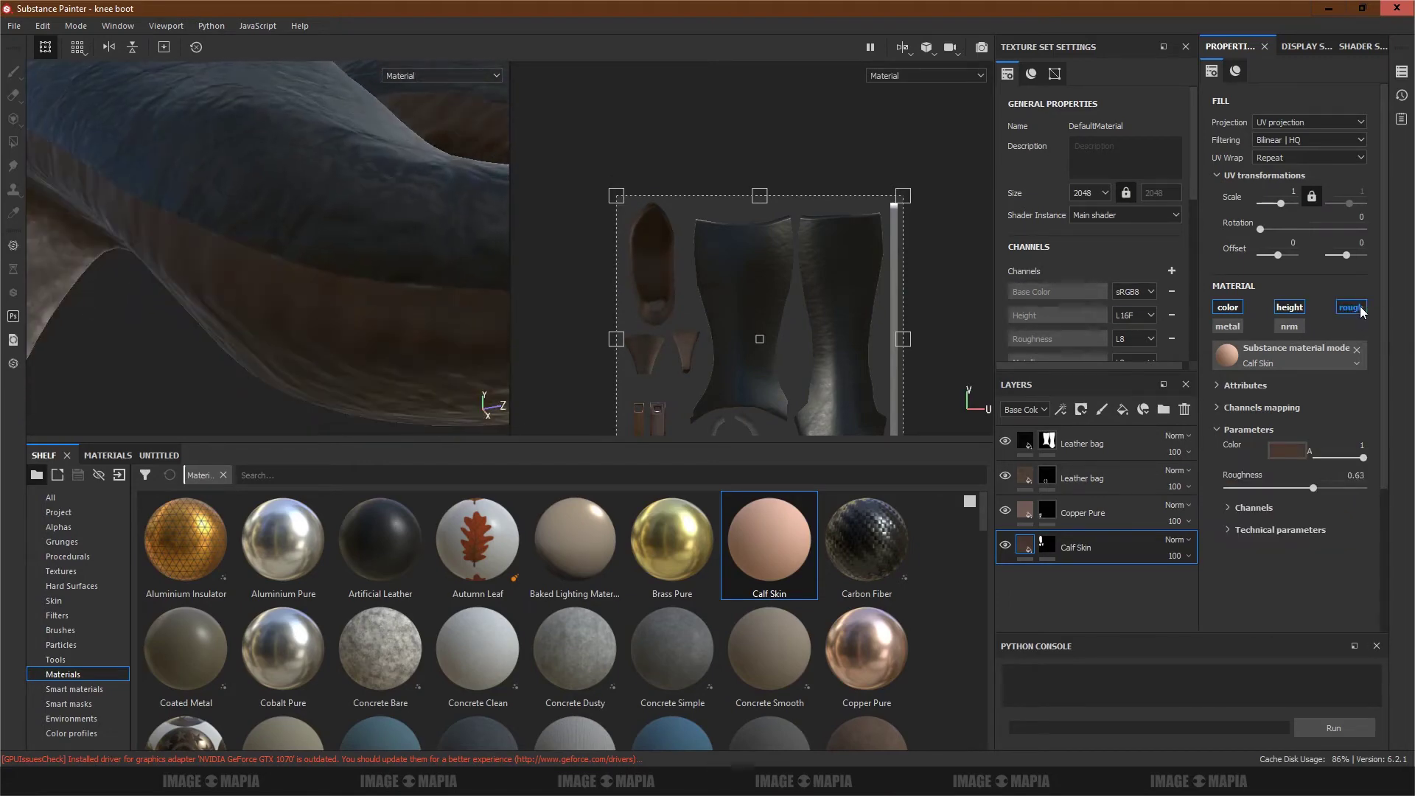
mouse_move(499, 340)
alt+mouse_down()
mouse_move(233, 307)
mouse_move(309, 383)
mouse_move(297, 289)
mouse_move(211, 215)
mouse_move(117, 237)
mouse_move(208, 196)
mouse_move(354, 265)
alt+mouse_up()
Step: Deepen the Calf Skin colour further to about V 0.26 and review the soles
click(1217, 429)
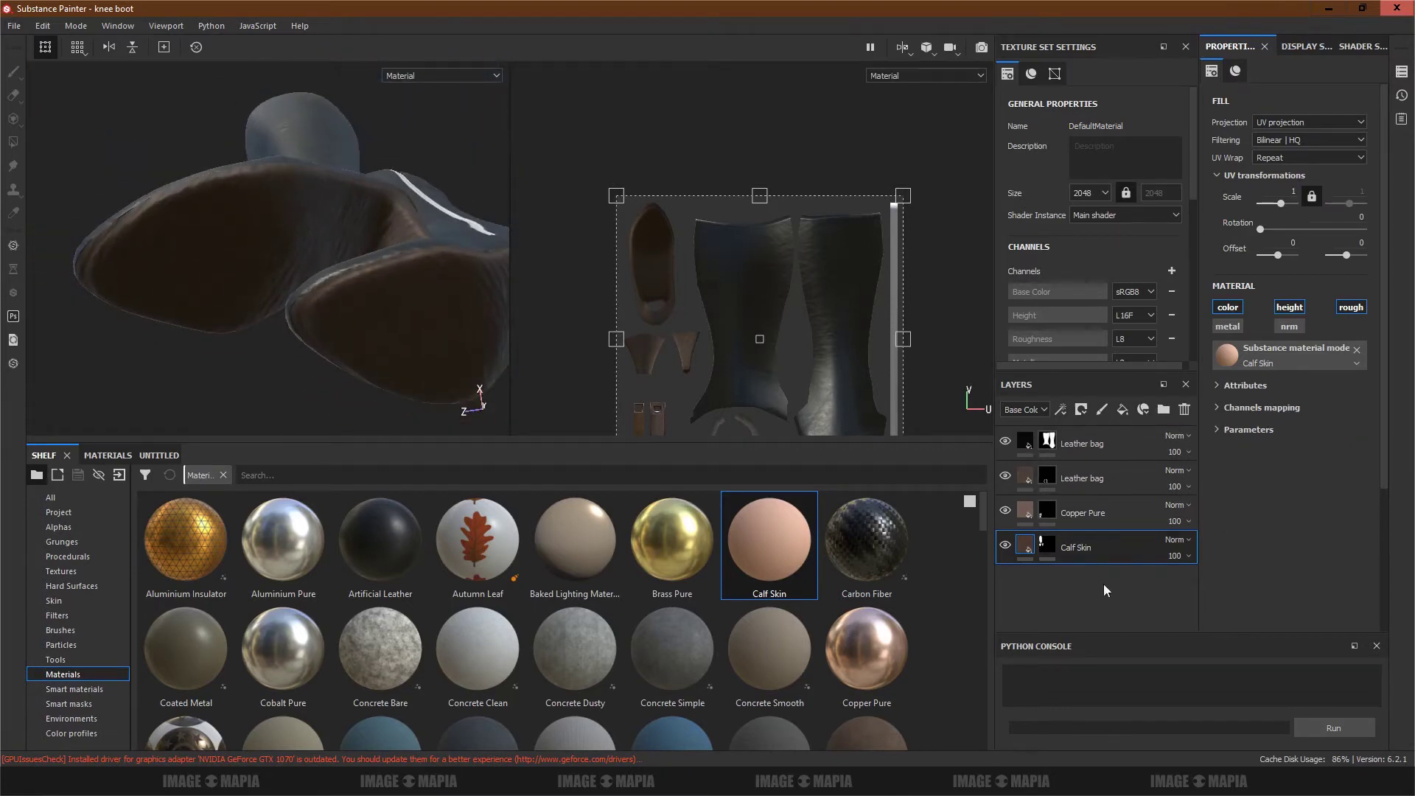
click(1228, 431)
click(1285, 447)
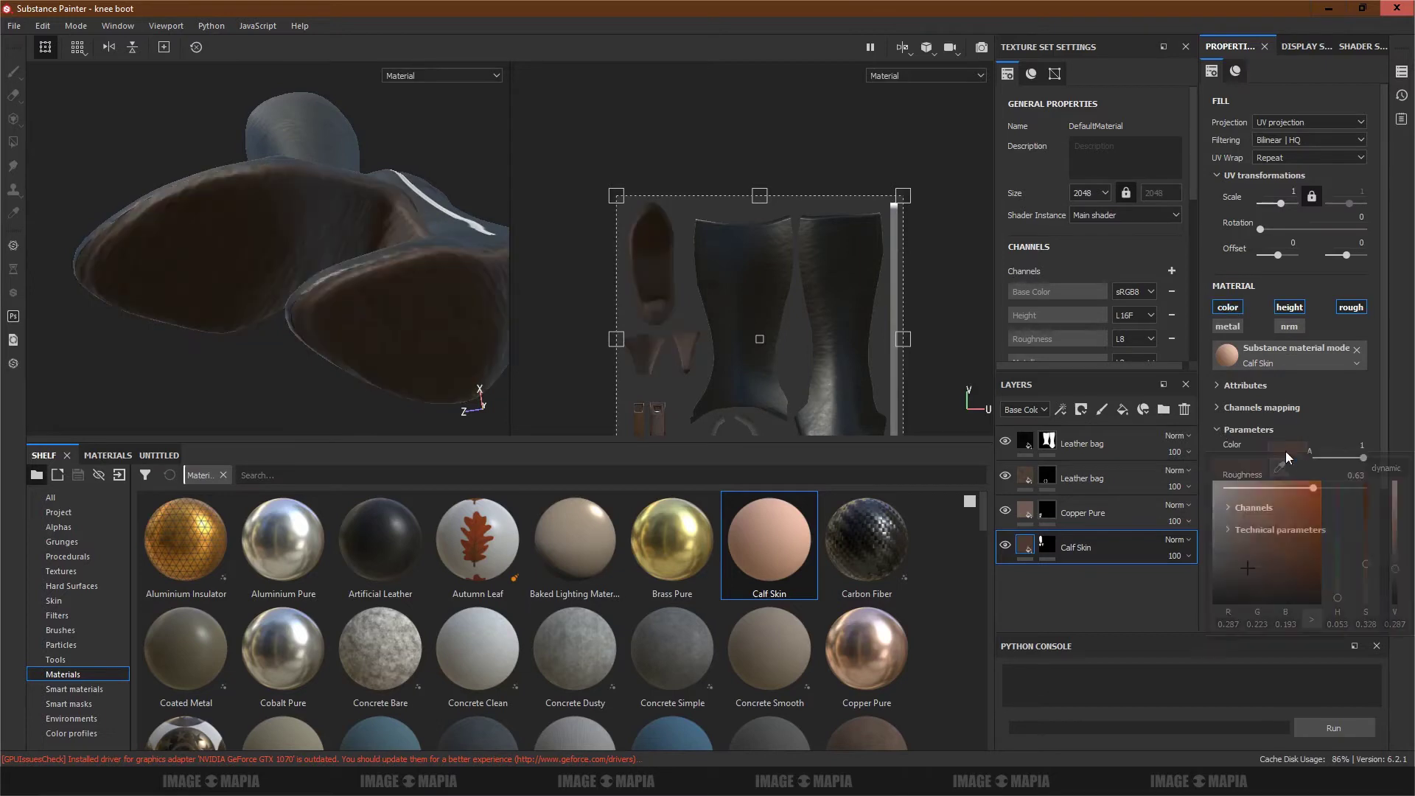
drag(1395, 568, 1397, 585)
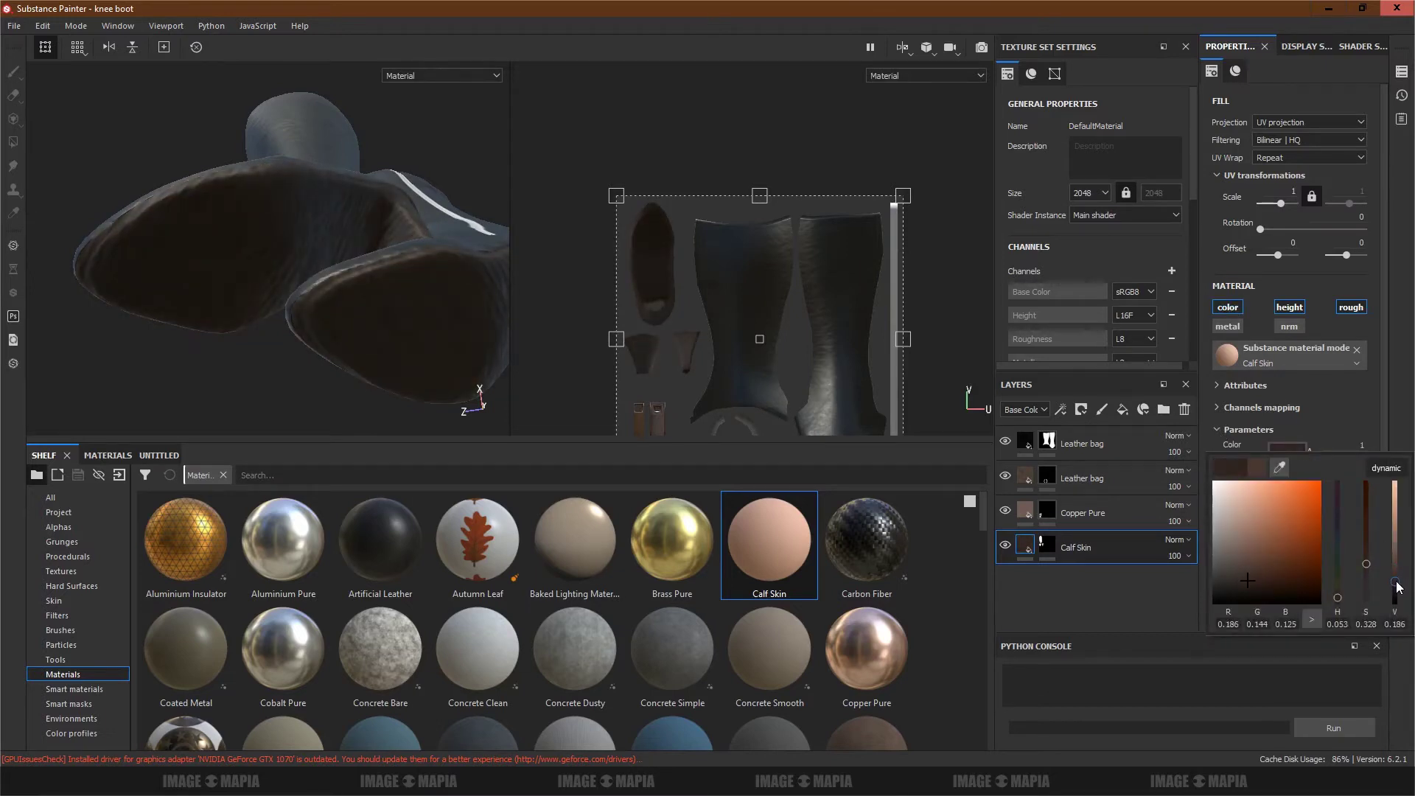
alt+drag(447, 237, 325, 341)
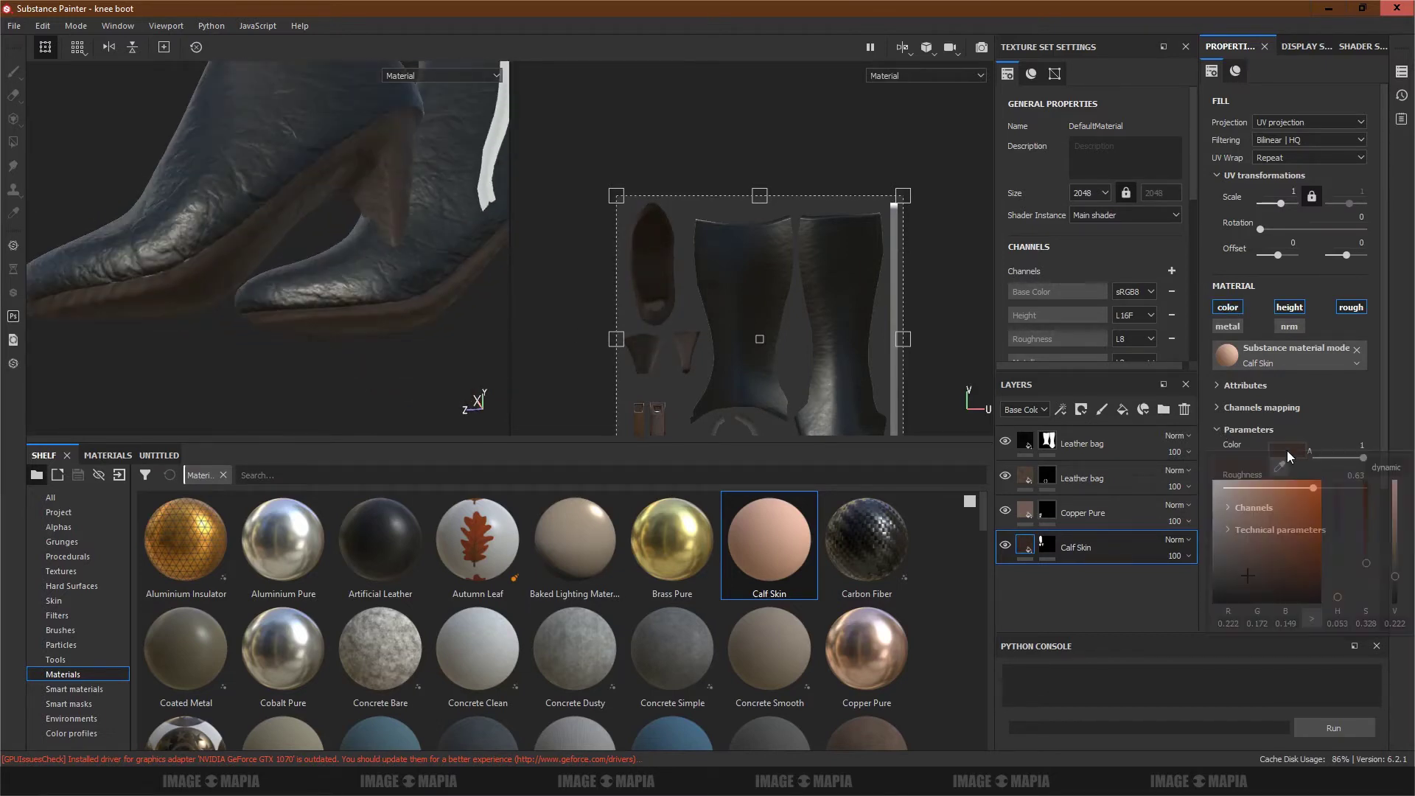
mouse_move(443, 324)
alt+mouse_down()
mouse_move(472, 313)
mouse_move(608, 429)
alt+mouse_up()
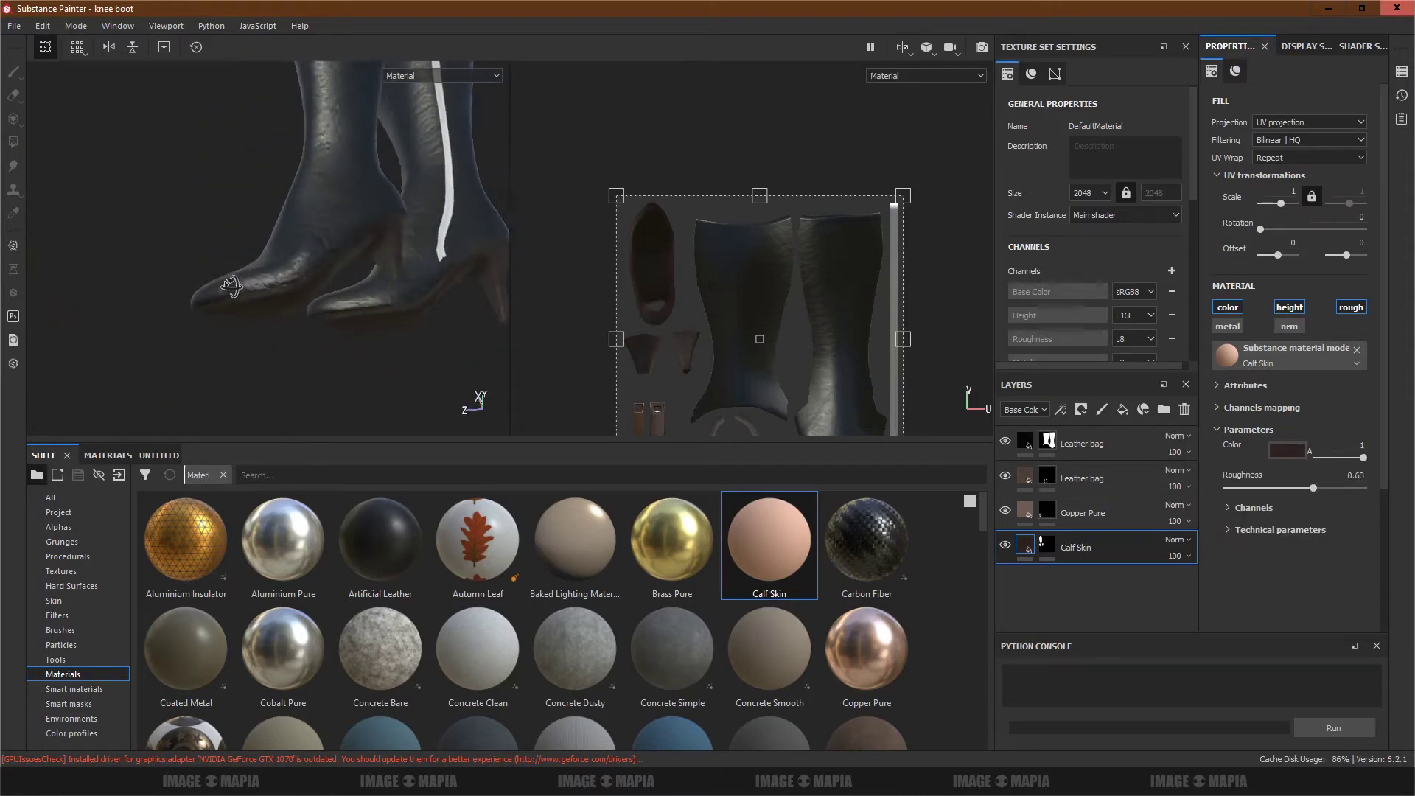
Step: Search the shelf for 'fab' and add Fabric Rough as a layer with a black mask
click(274, 473)
text(fab)
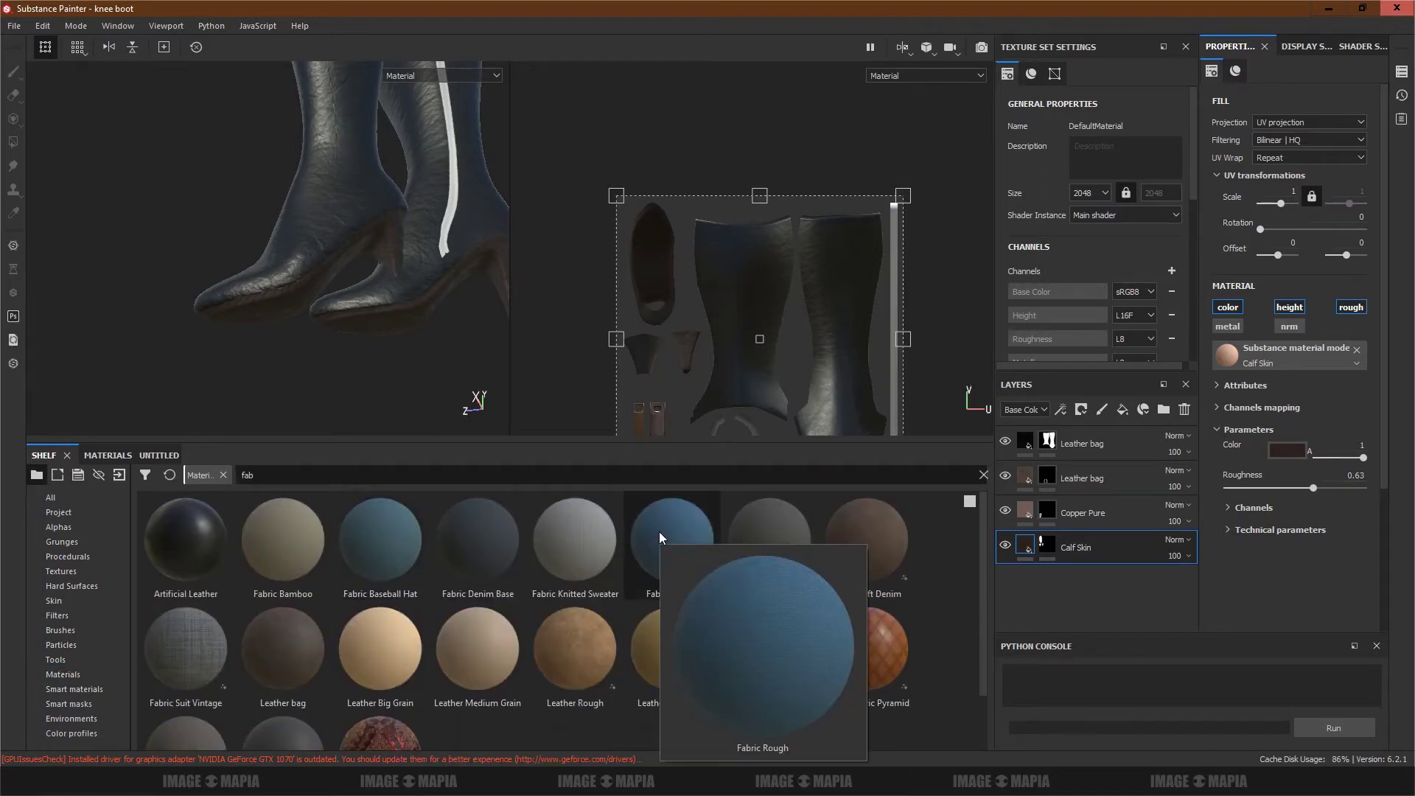
drag(659, 532, 1064, 578)
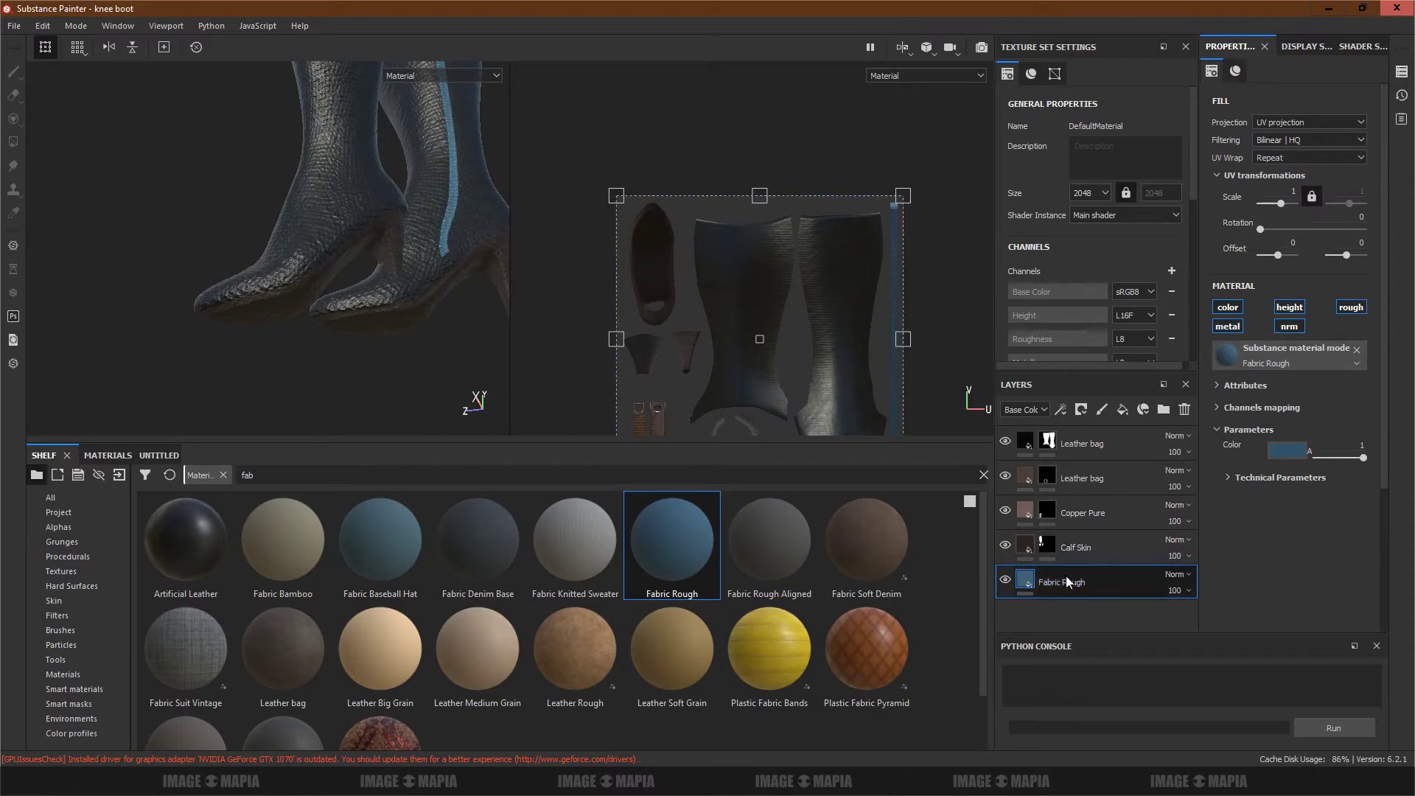
right_click(1066, 582)
click(1076, 479)
Step: Polygon-fill the zipper strip into the Fabric Rough mask and zoom in to check it
click(1061, 408)
click(1107, 444)
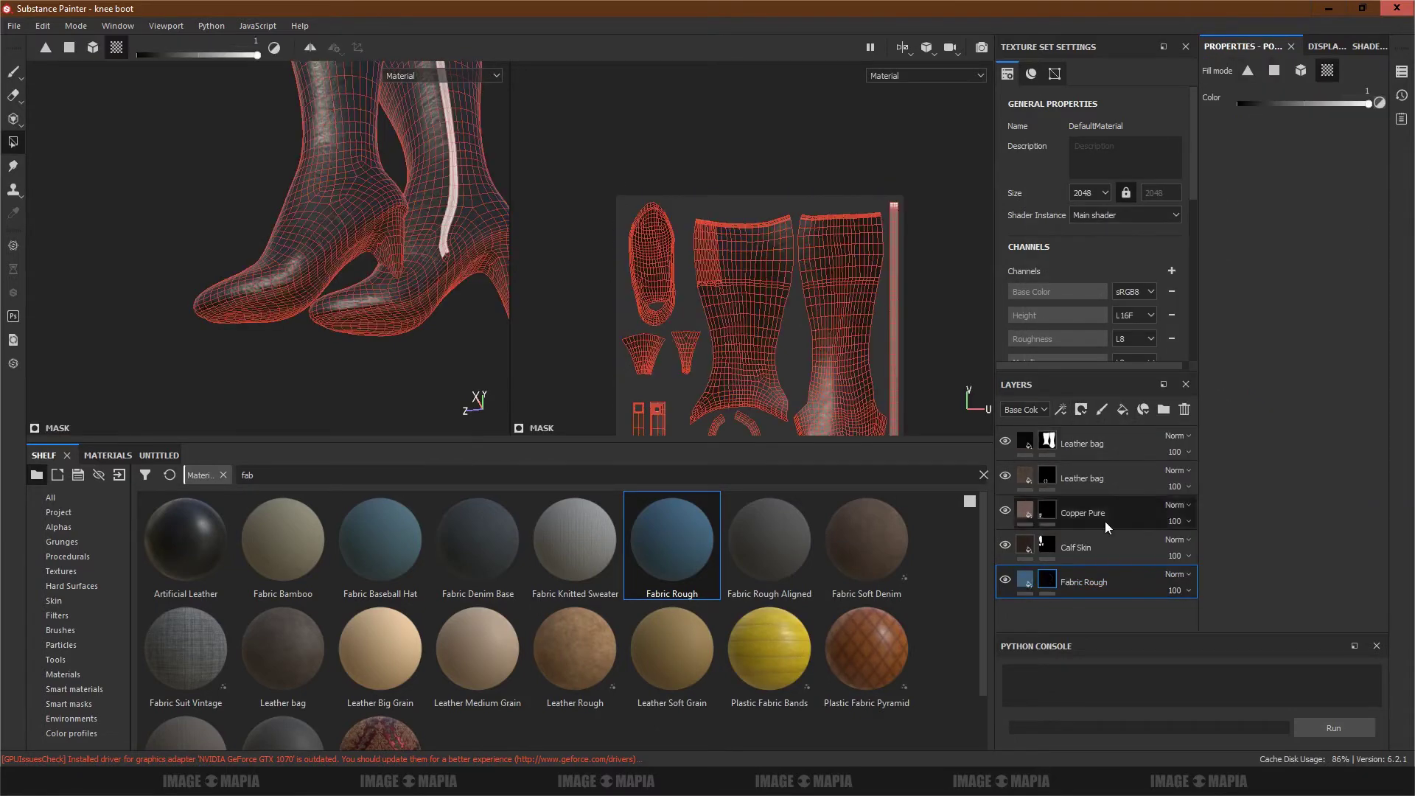
middle_drag(895, 341, 768, 306)
scroll(766, 280, up, 5)
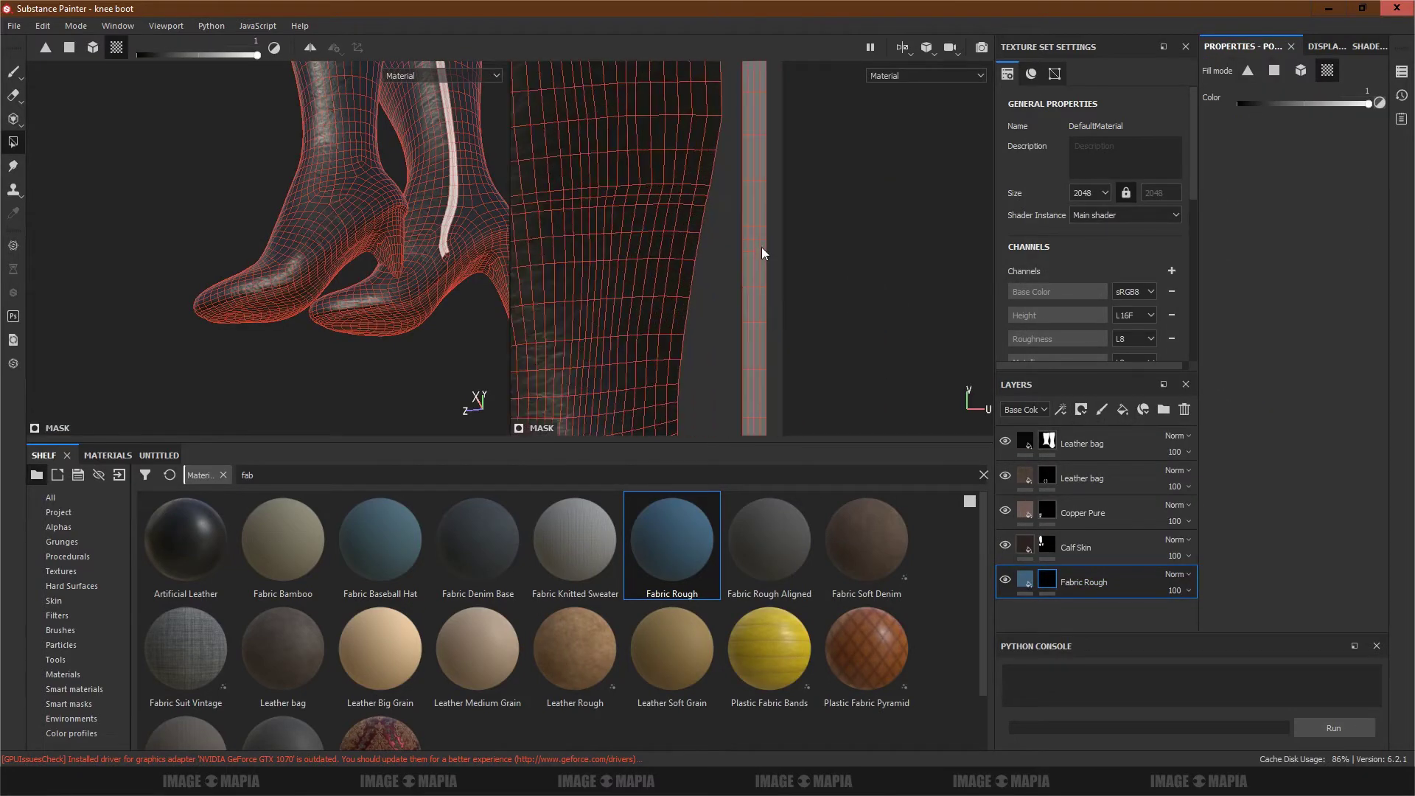
scroll(389, 352, up, 3)
scroll(388, 351, up, 3)
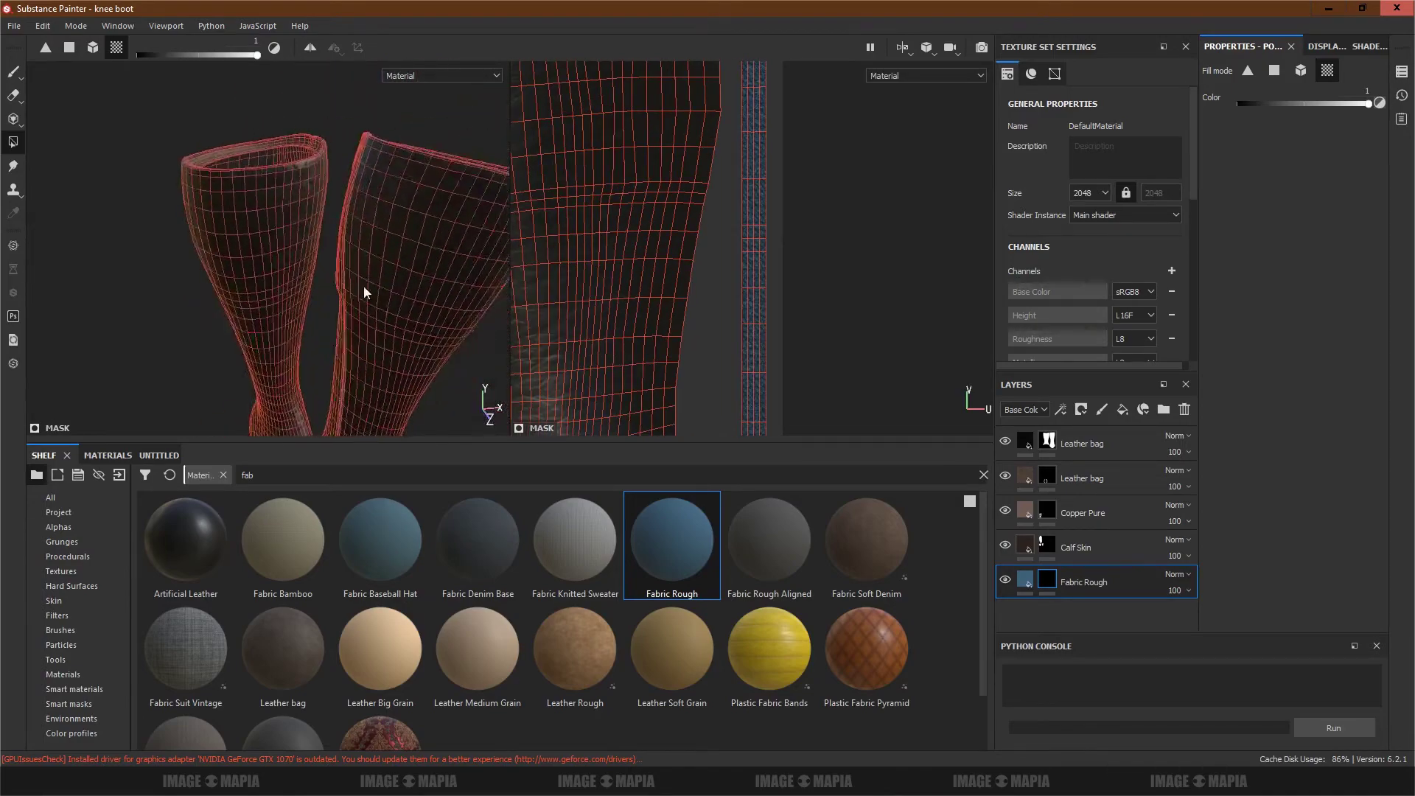
alt+drag(388, 352, 406, 264)
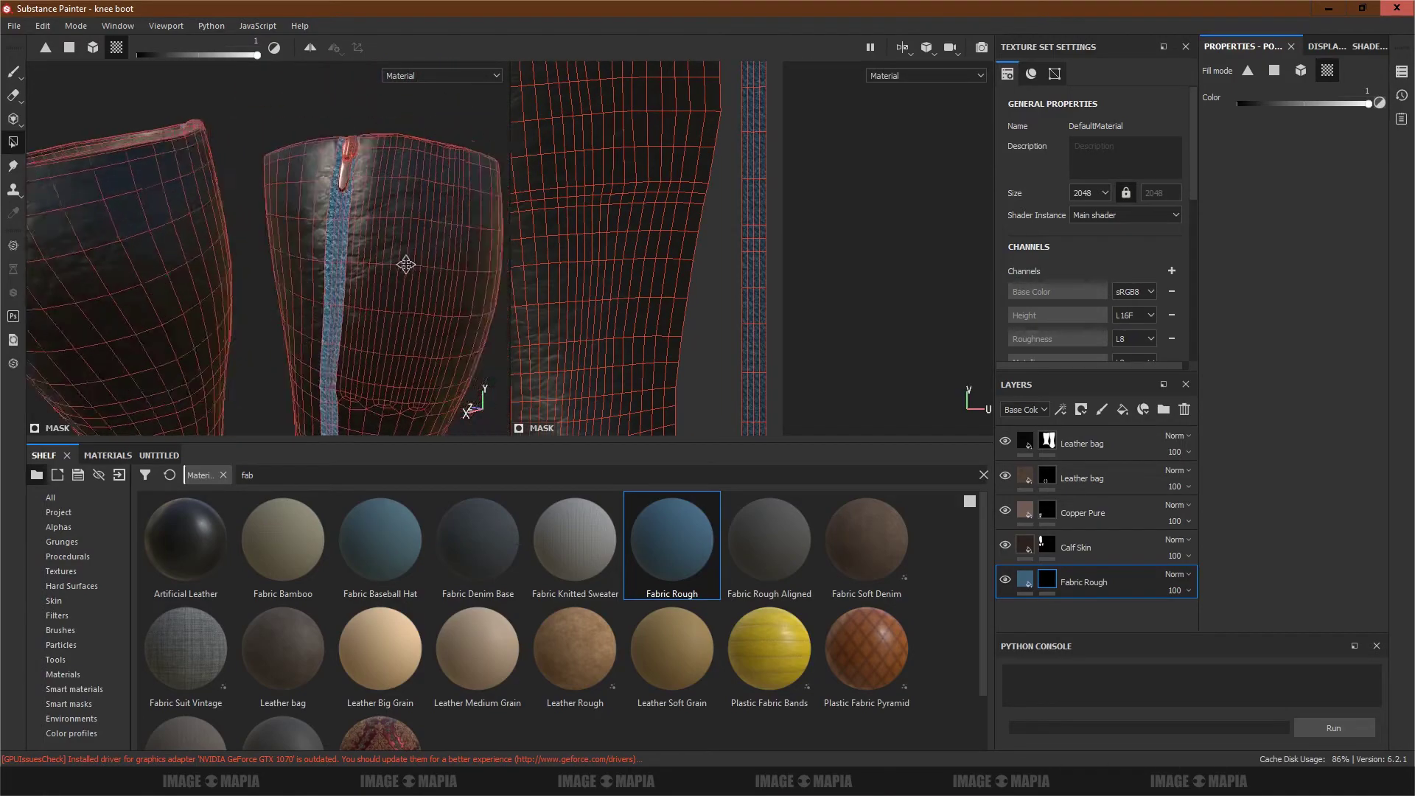
scroll(405, 264, up, 3)
scroll(323, 310, up, 2)
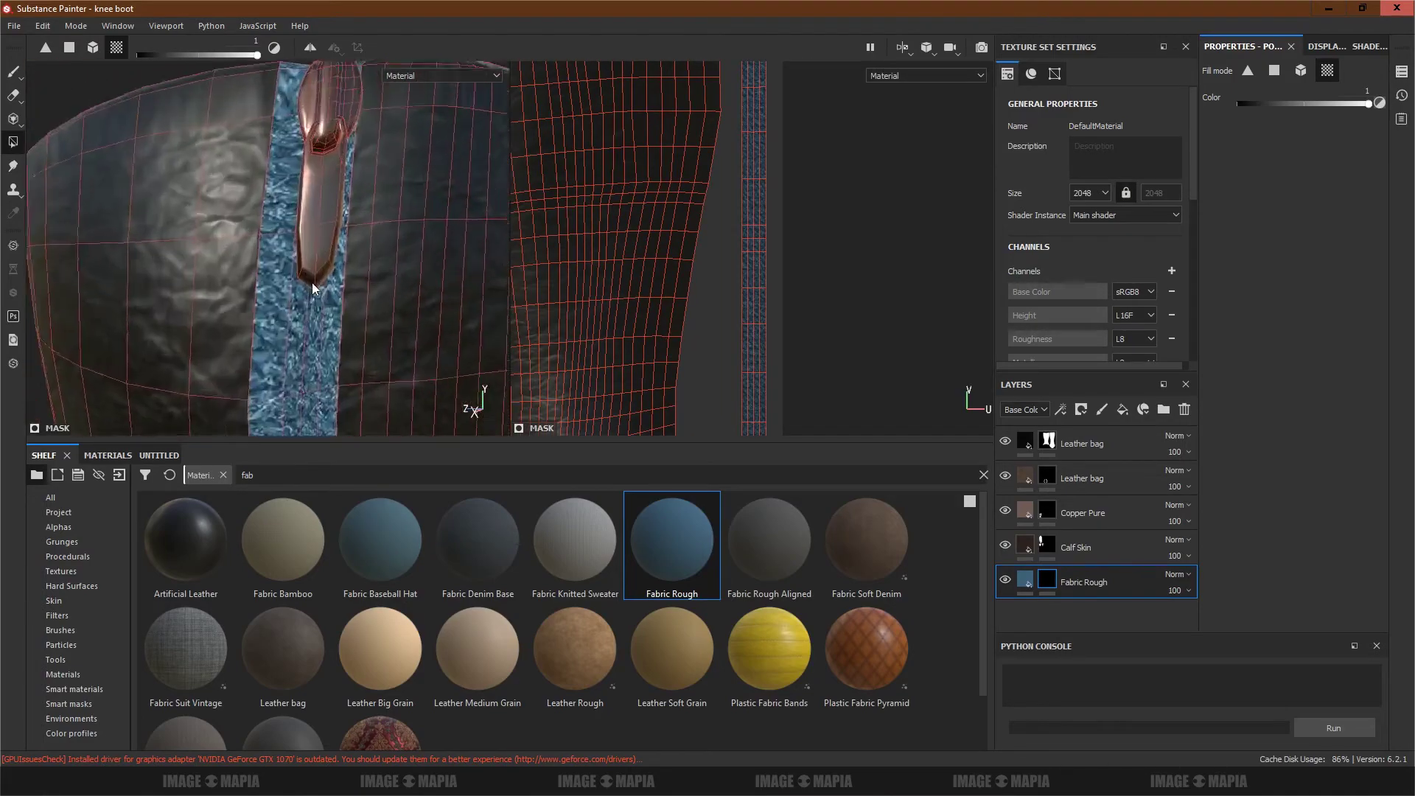
scroll(323, 310, down, 2)
scroll(304, 303, down, 3)
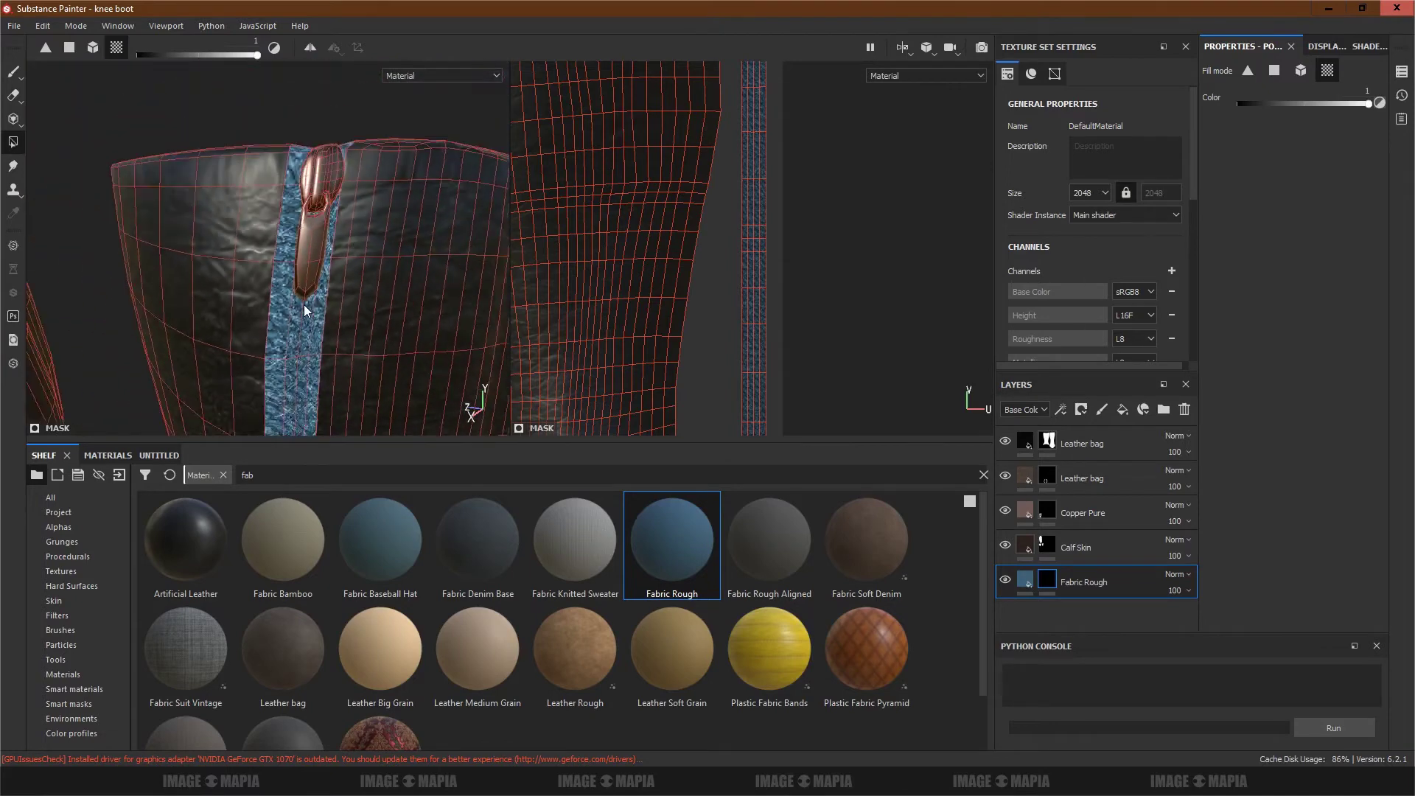
scroll(304, 303, down, 3)
scroll(303, 303, down, 2)
click(1025, 580)
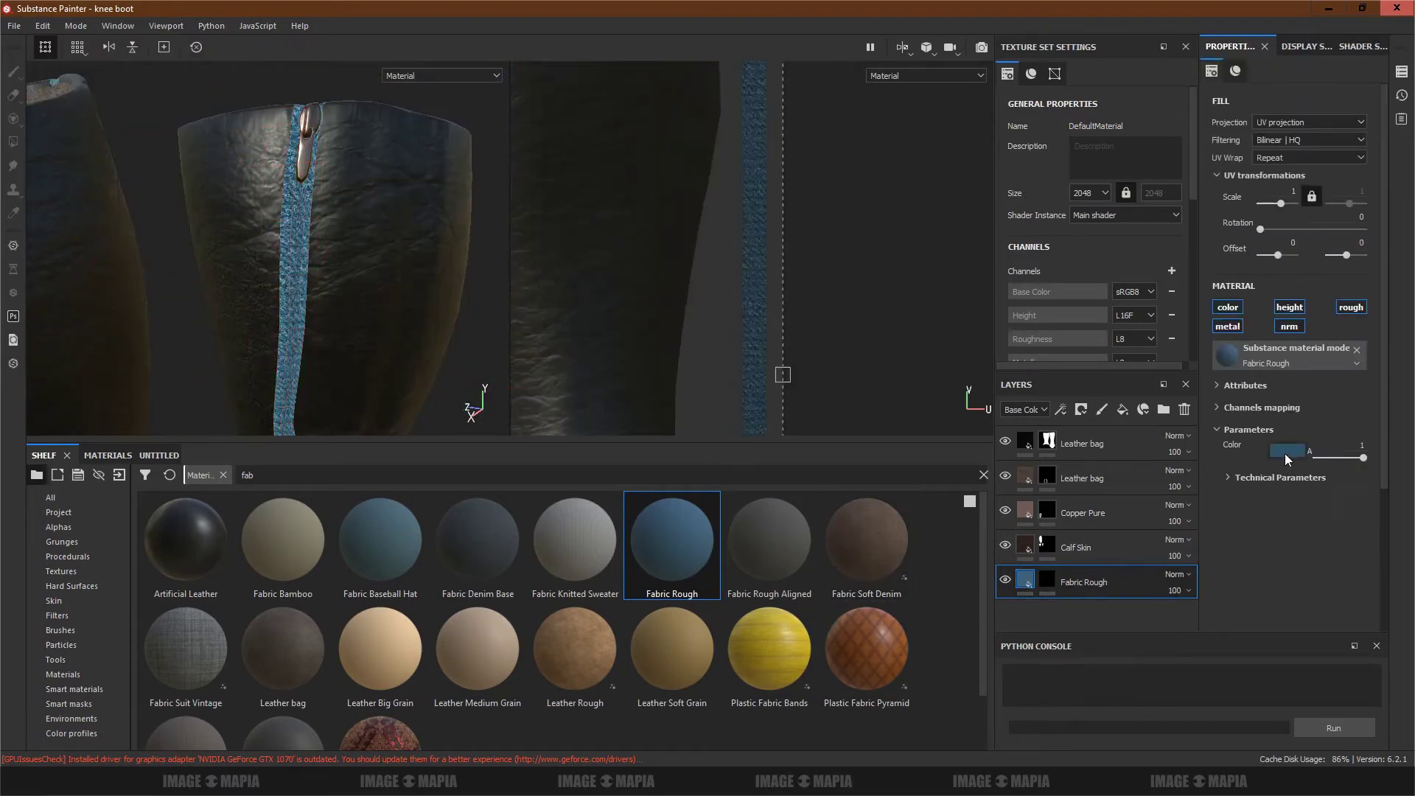
Step: Shift the Fabric Rough colour hue toward red and darken it
click(1286, 449)
drag(1337, 535, 1338, 615)
mouse_move(1288, 571)
mouse_down()
mouse_move(1274, 564)
mouse_move(1249, 584)
mouse_move(1259, 578)
mouse_up()
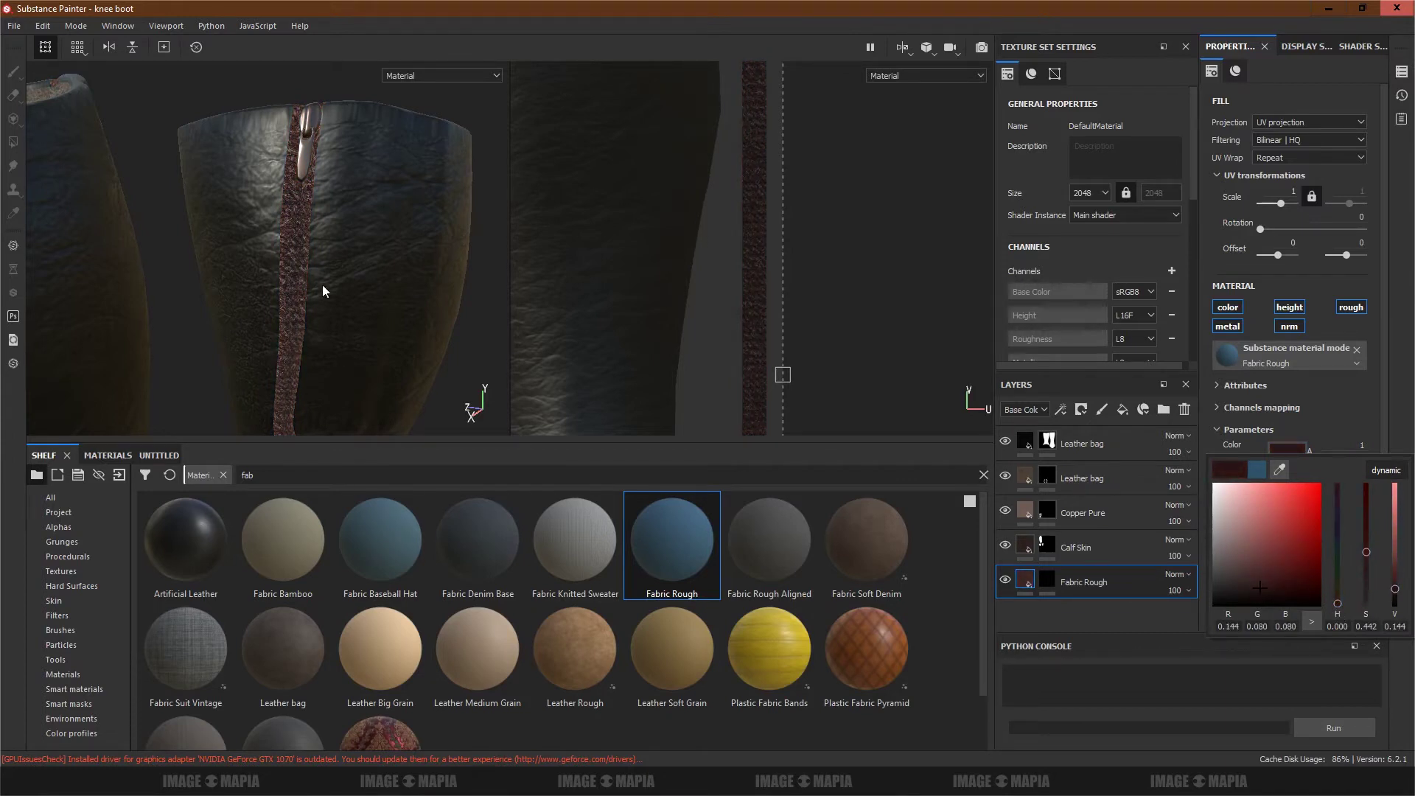
alt+drag(239, 294, 230, 301)
Step: Move the fabric hue to yellow for a dark golden brown, V about 0.21
click(1287, 446)
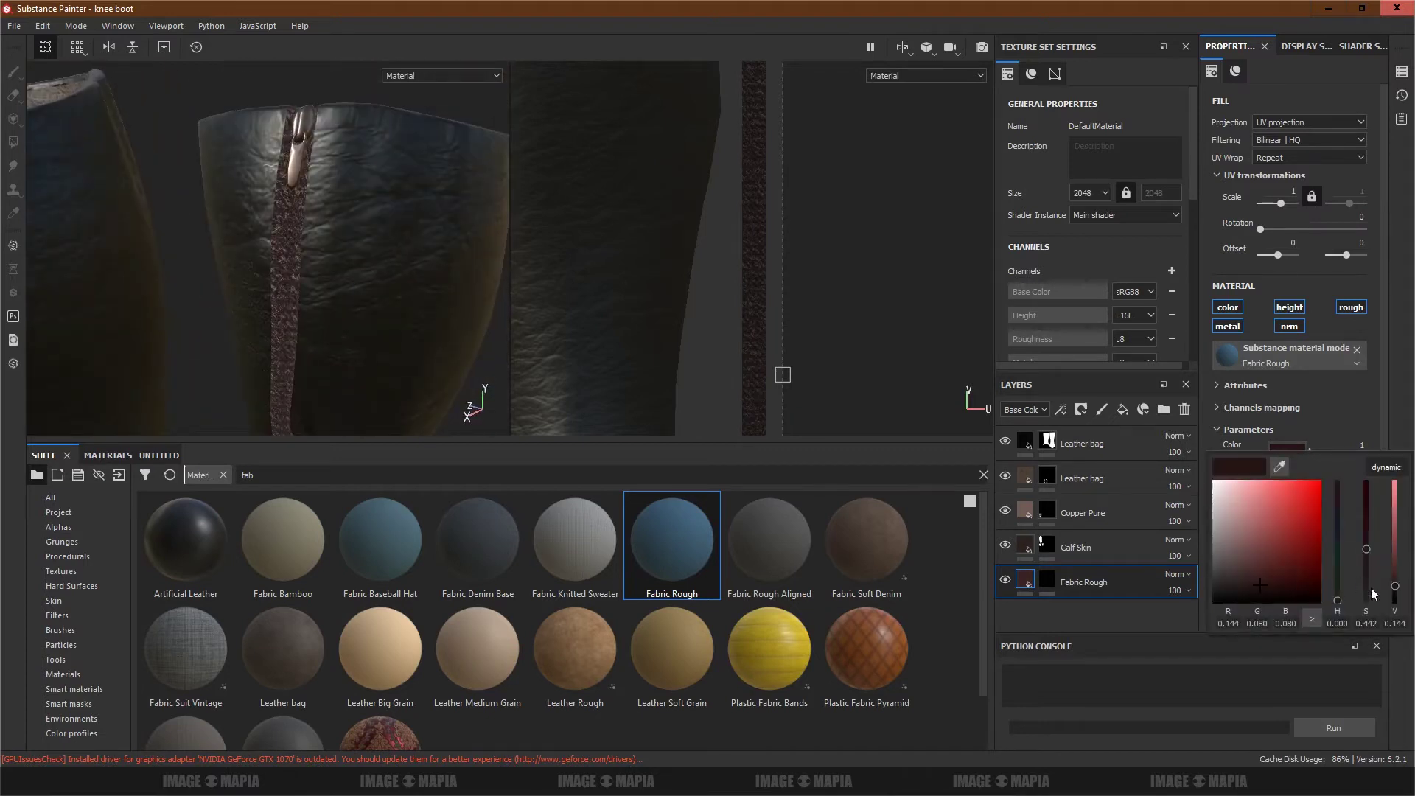
mouse_move(1338, 602)
mouse_down()
mouse_move(1341, 581)
mouse_move(1299, 558)
mouse_up()
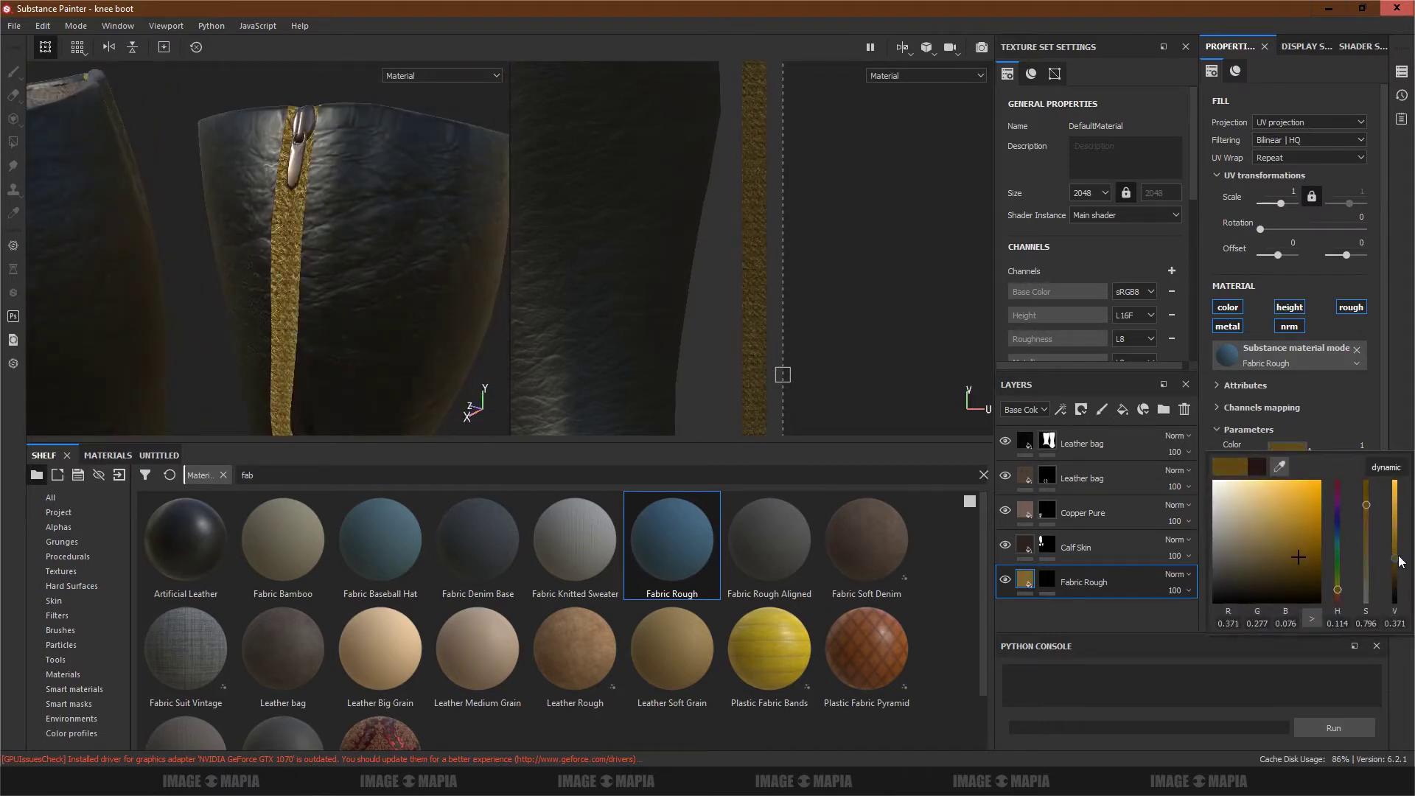
mouse_move(1400, 561)
mouse_down()
mouse_move(1395, 525)
mouse_move(1398, 587)
mouse_move(1394, 572)
mouse_up()
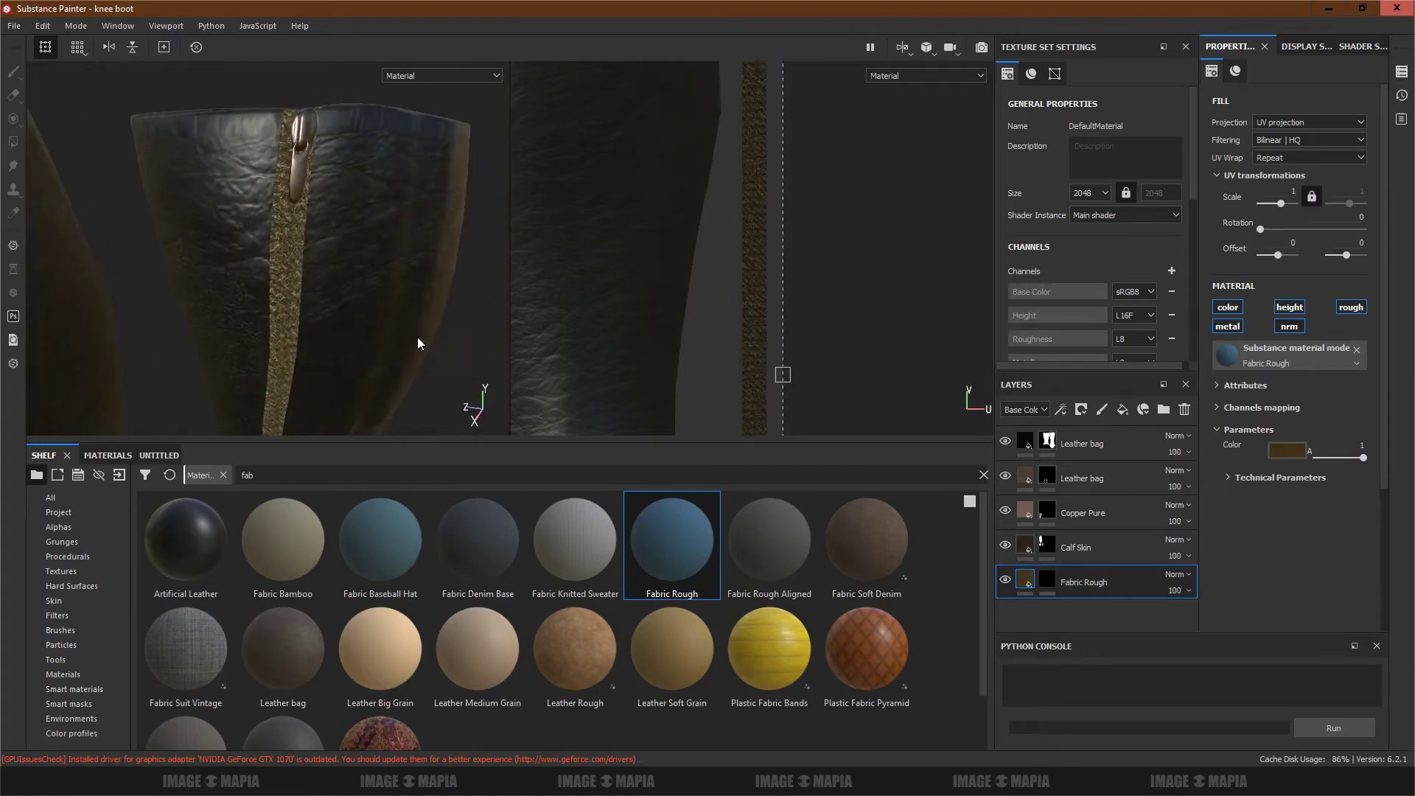
scroll(325, 237, up, 5)
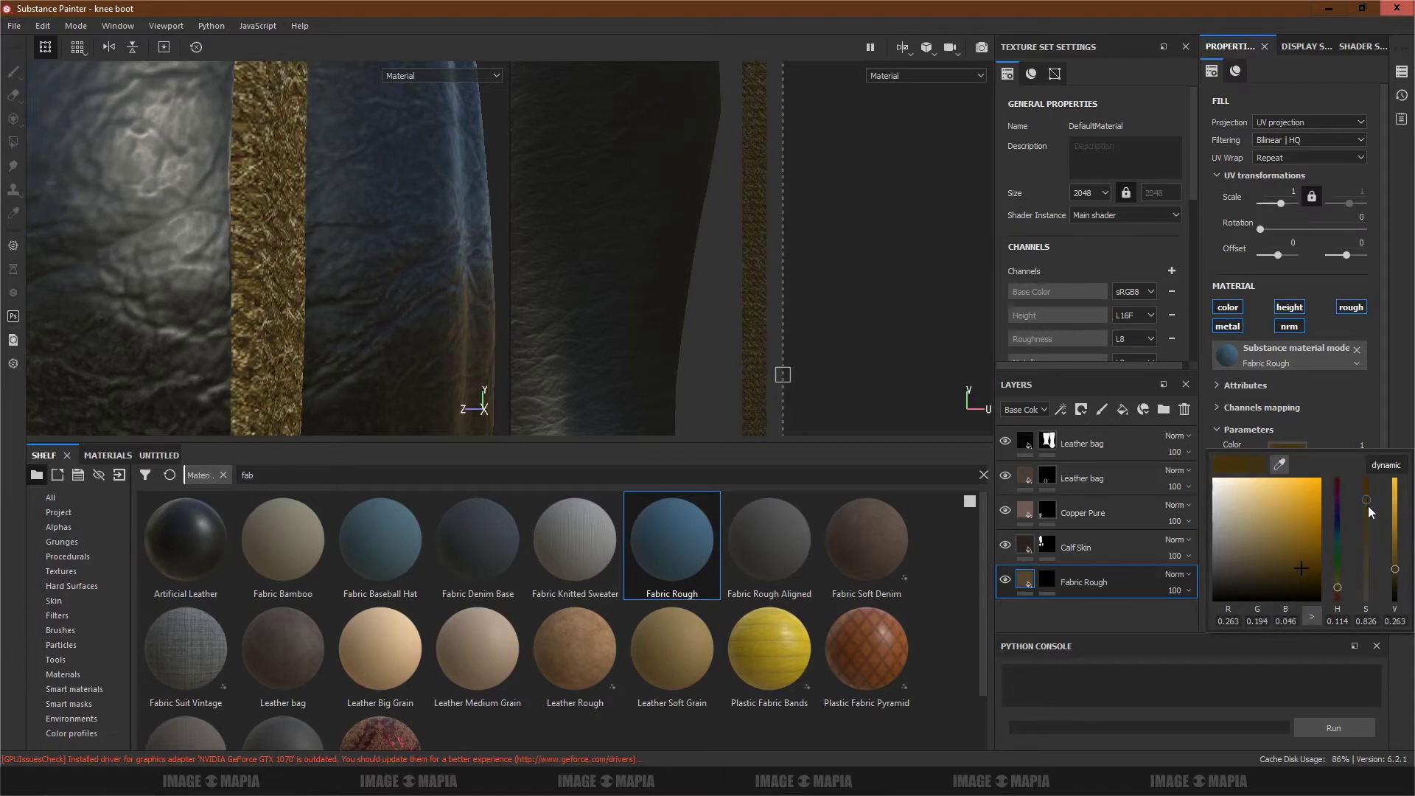
drag(1398, 582, 1398, 580)
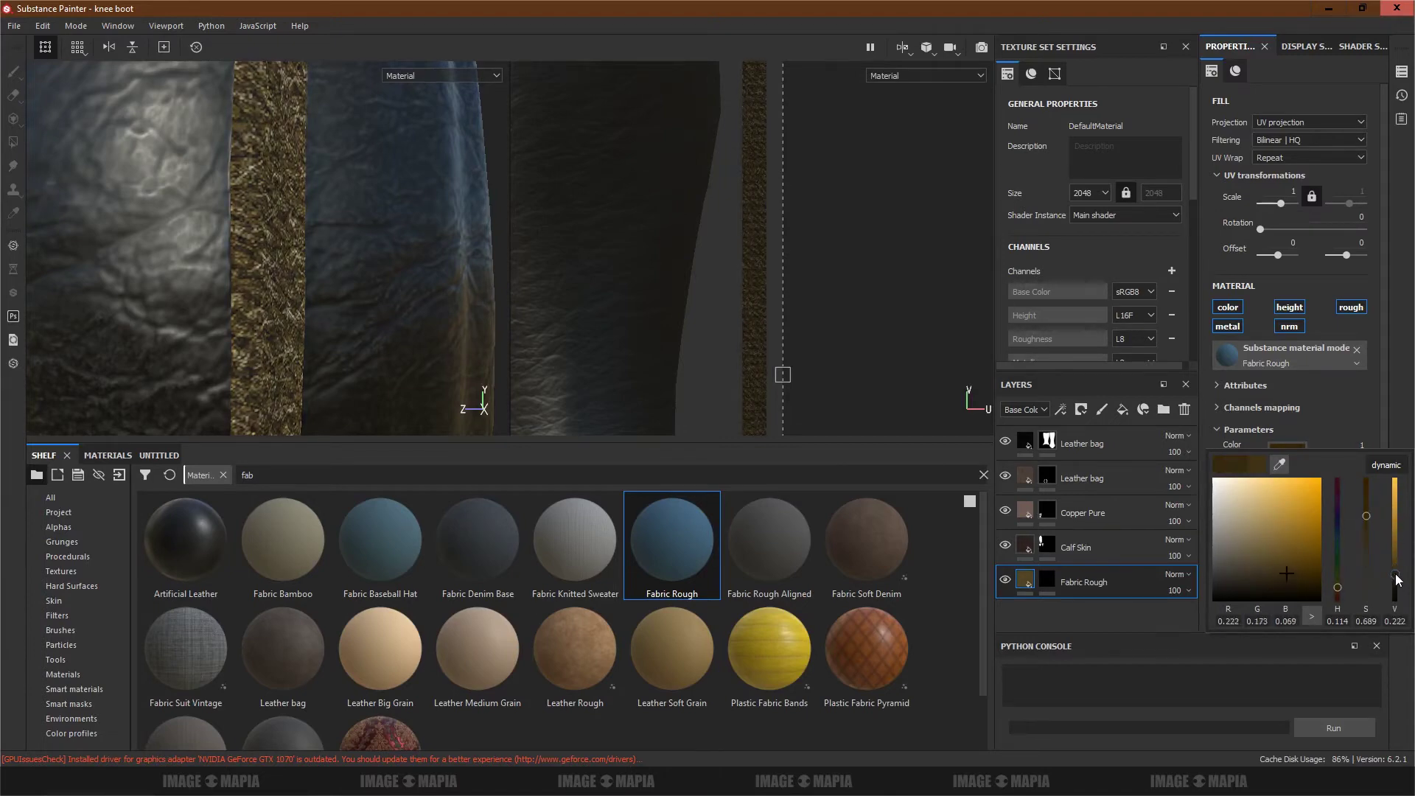
click(315, 370)
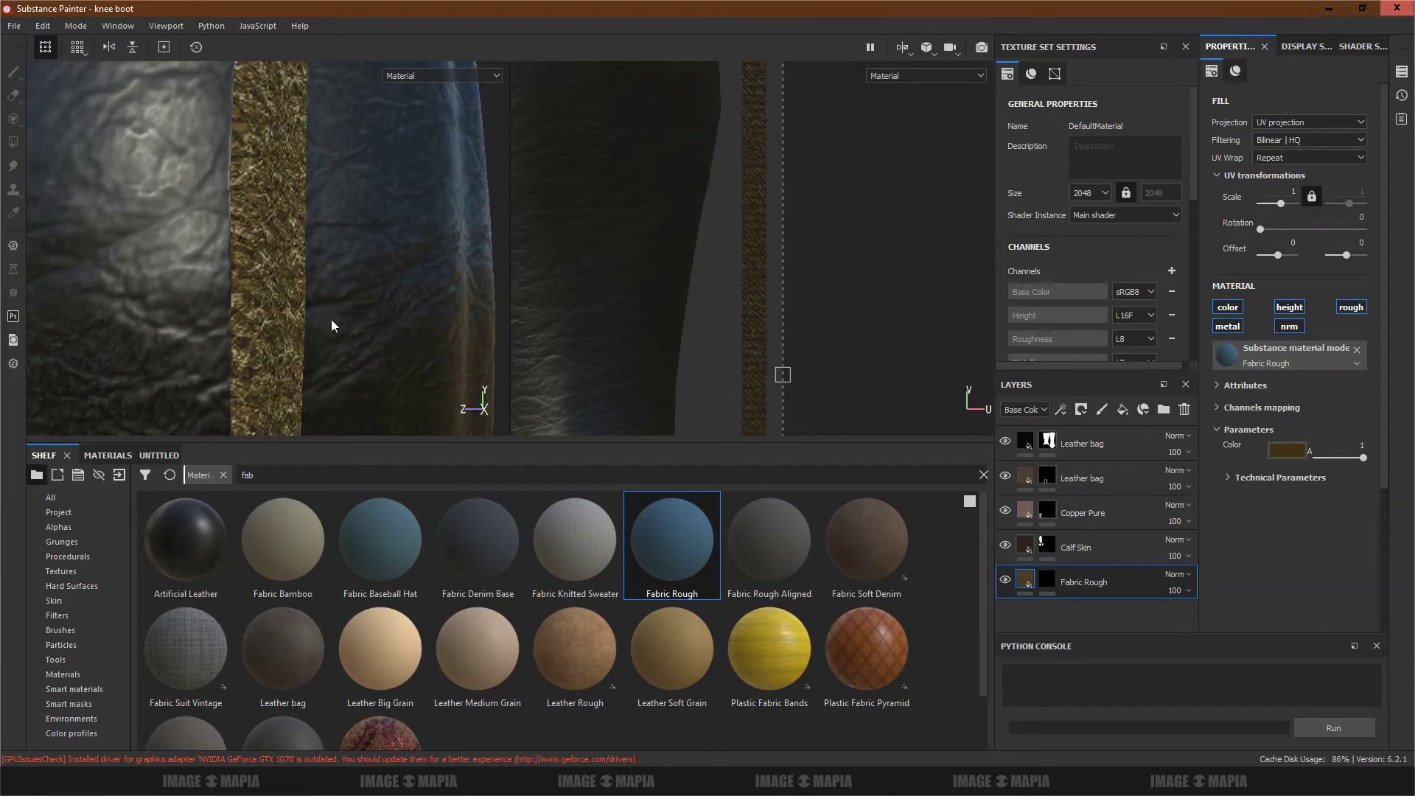
scroll(330, 320, down, 5)
scroll(369, 342, down, 3)
mouse_move(326, 214)
alt+mouse_down()
mouse_move(401, 319)
mouse_move(354, 273)
alt+mouse_up()
click(1285, 449)
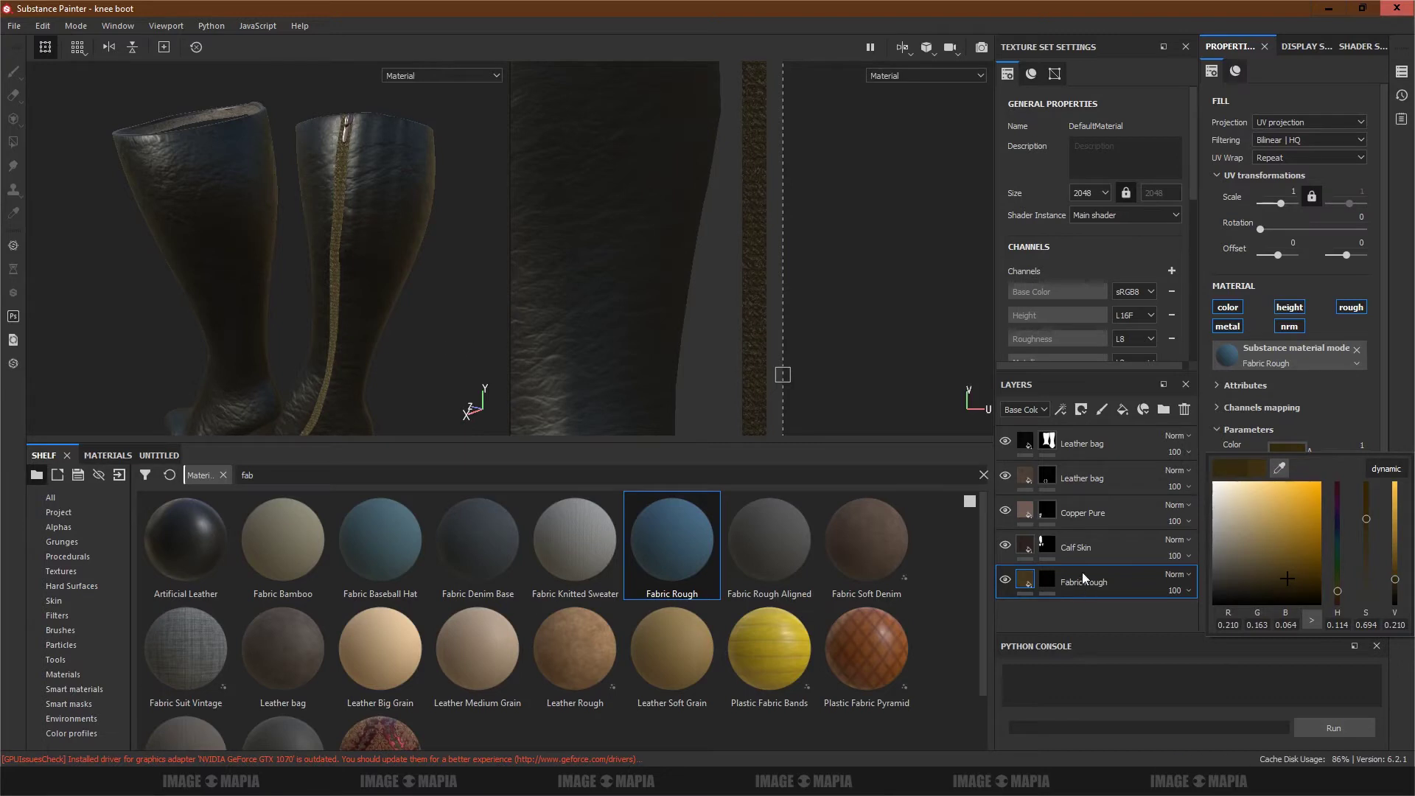
Step: Add Fill layer 1 above Fabric Rough at maximum height with a black mask and polygon fill
click(1136, 634)
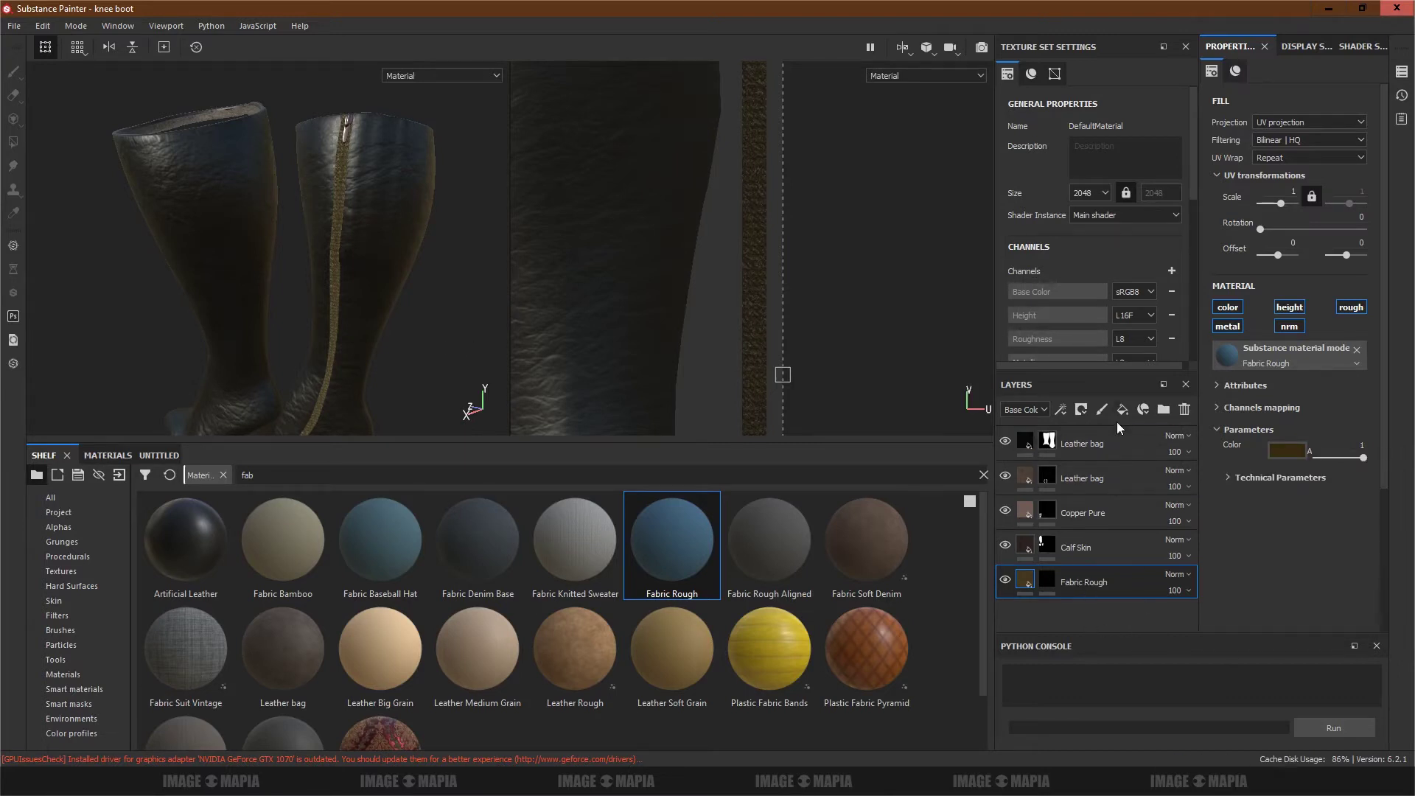
click(1122, 410)
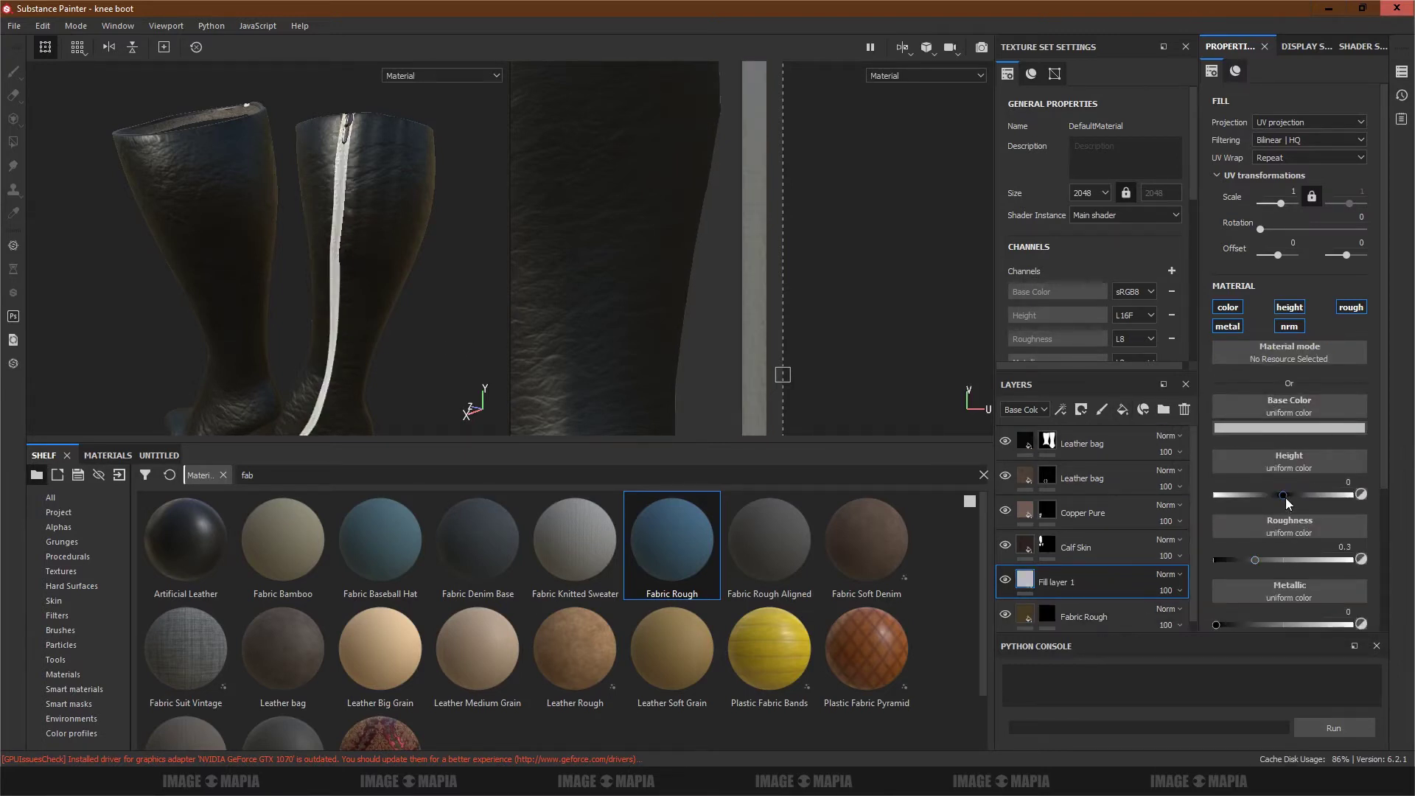
drag(1285, 496, 1375, 497)
right_click(1028, 581)
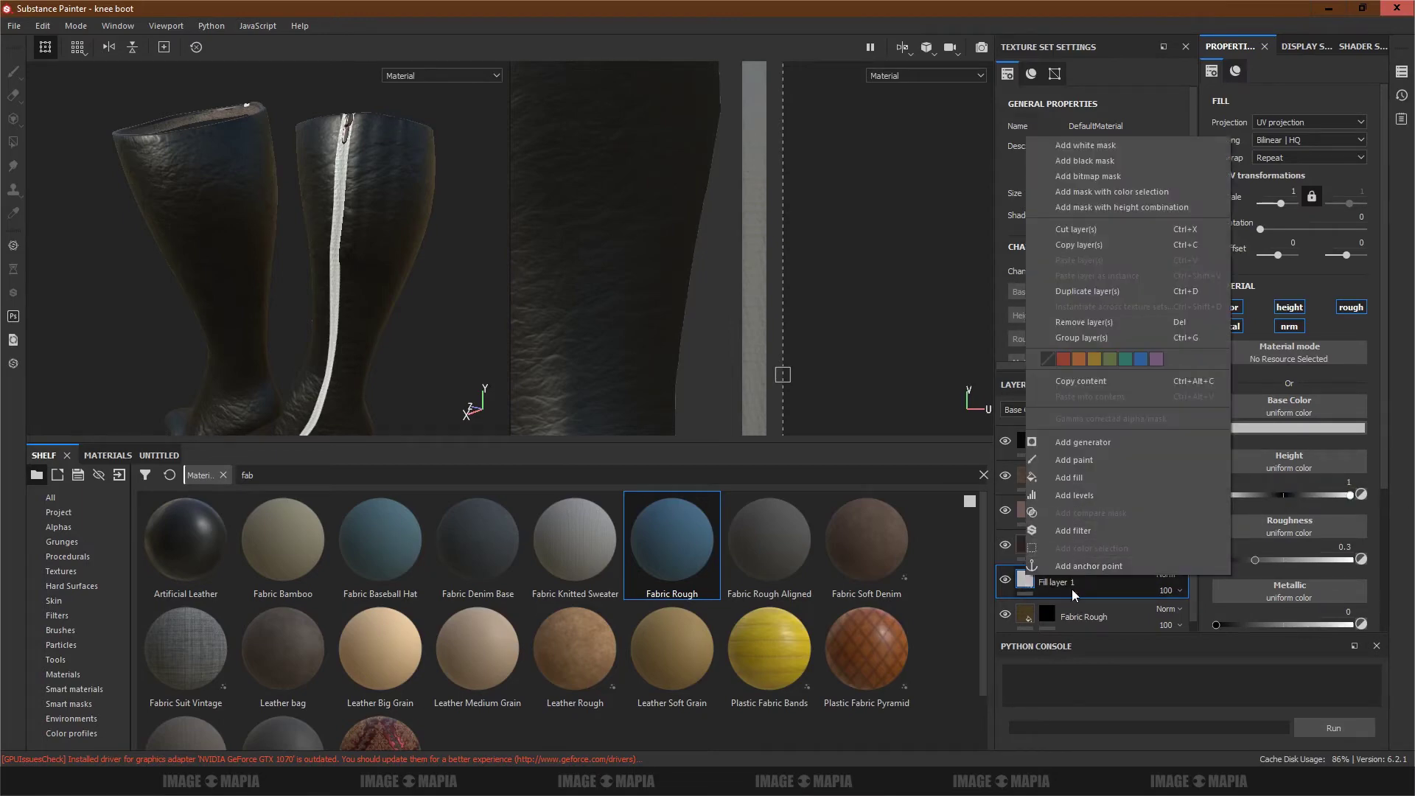
click(1071, 589)
click(1081, 409)
click(1114, 439)
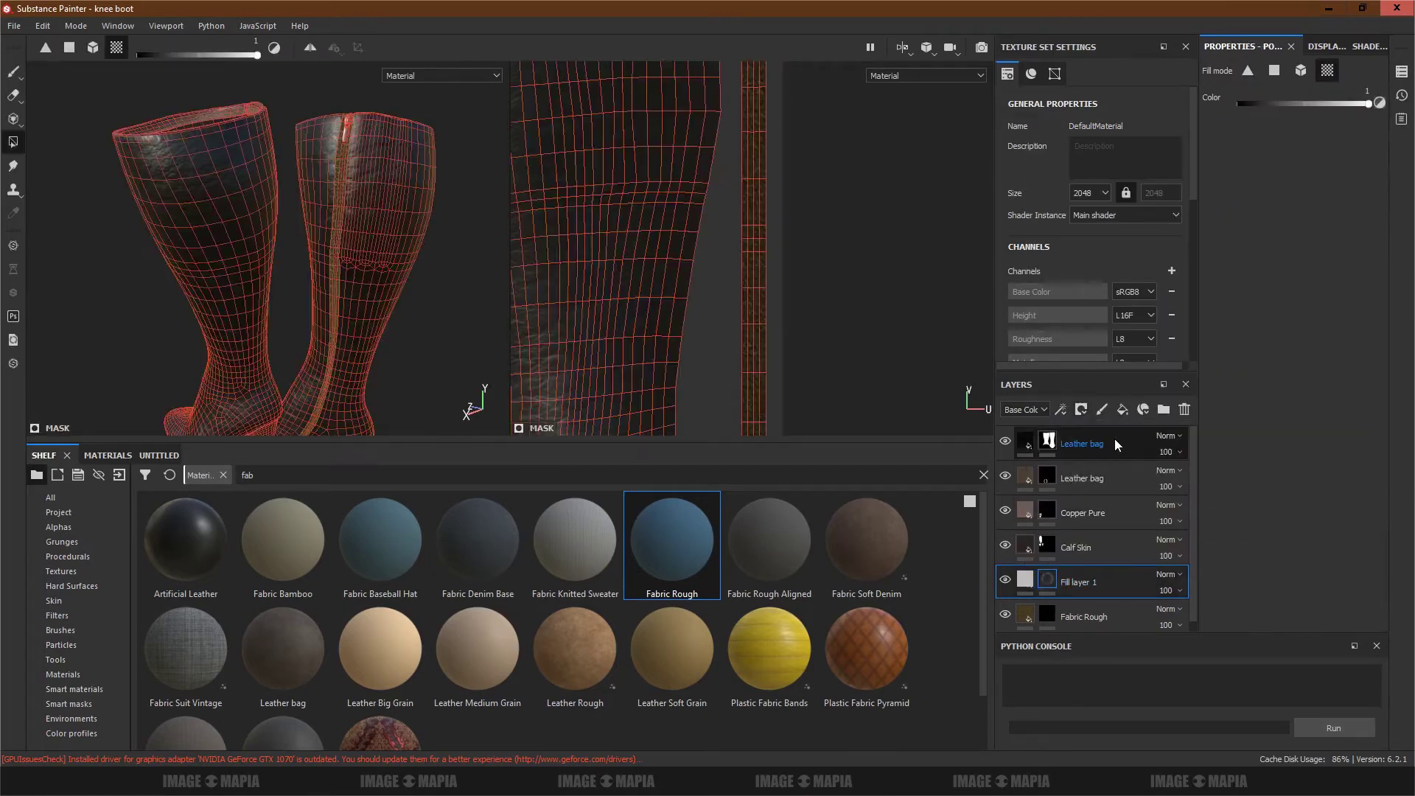
Step: Give Fill layer 1 a dark brown base colour sampled from the zipper strip, then select its mask
click(1028, 581)
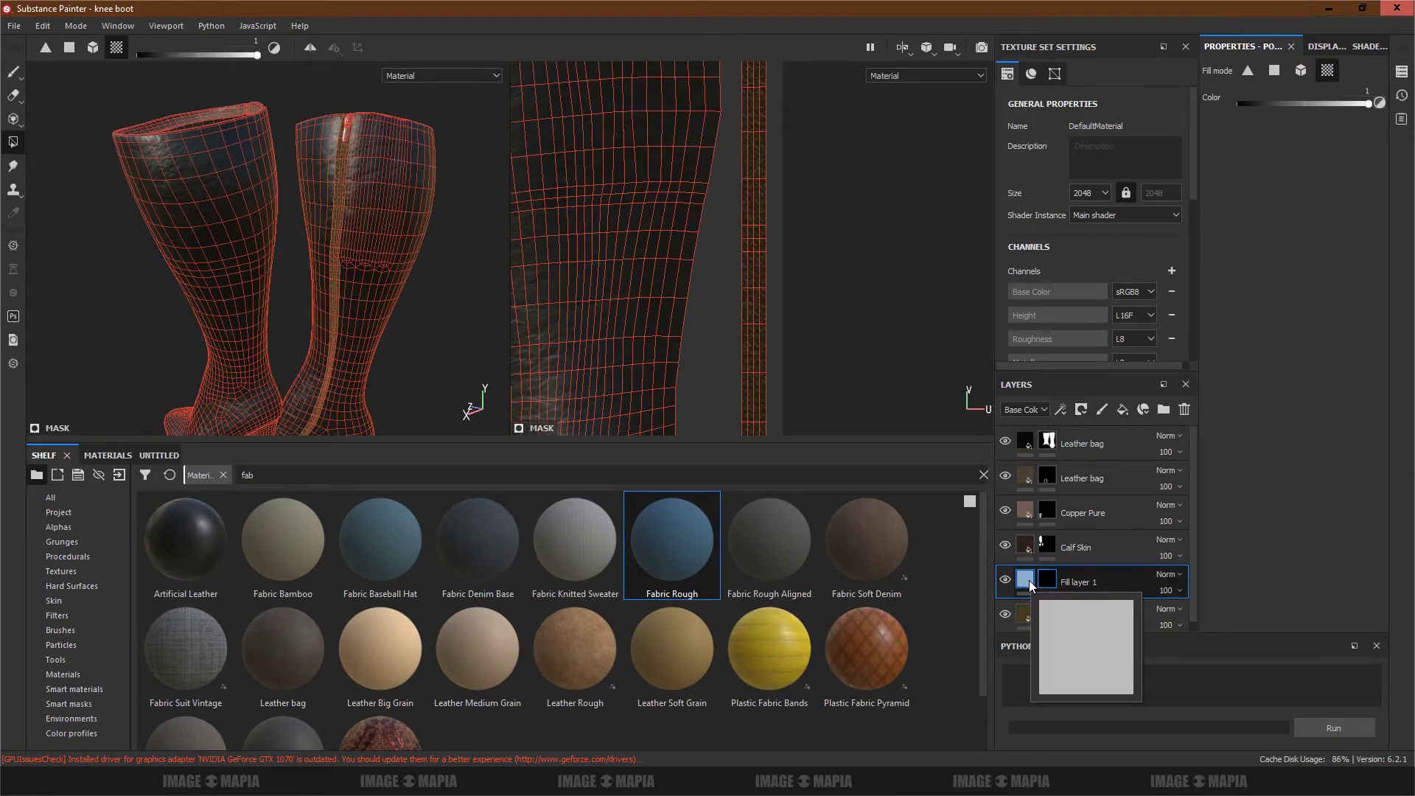
click(1028, 582)
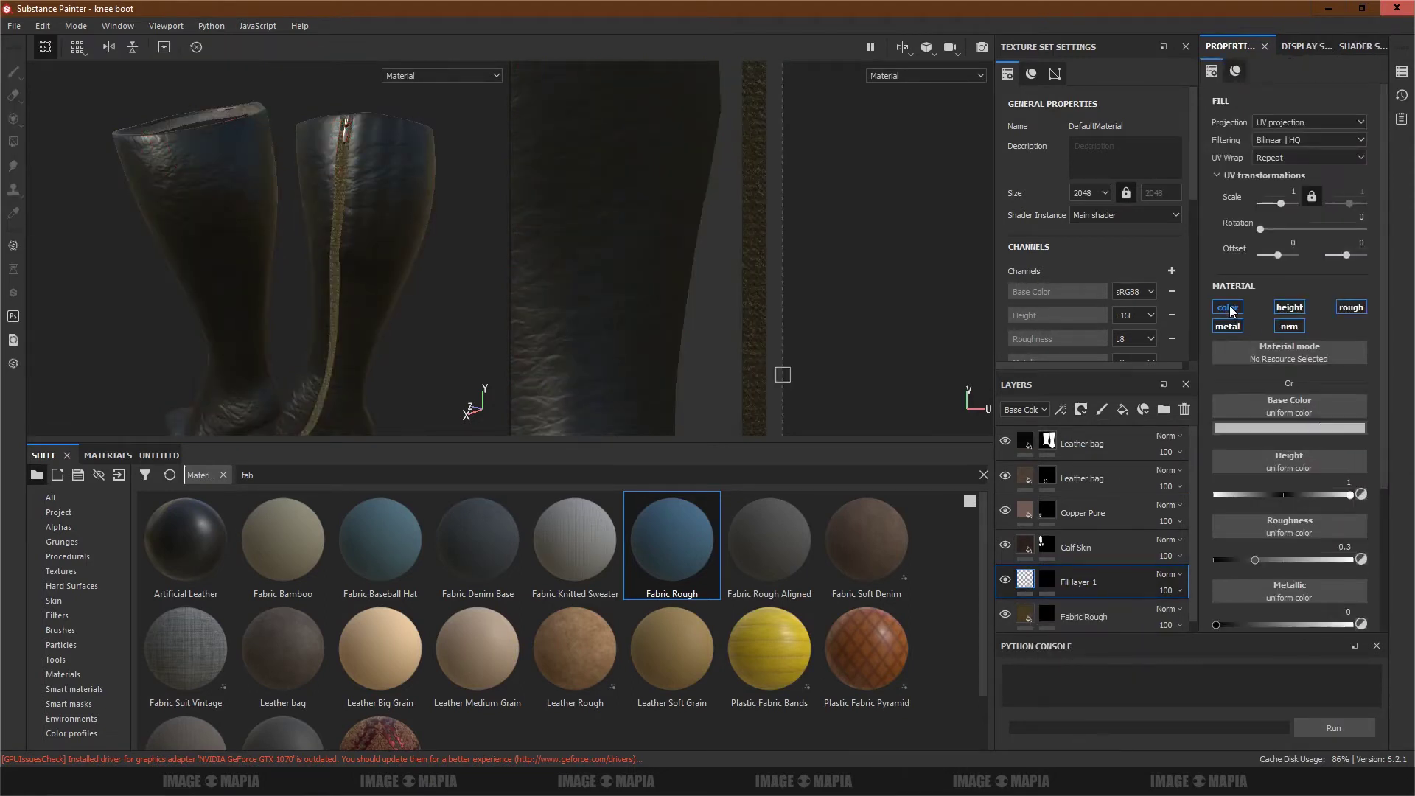
click(1319, 428)
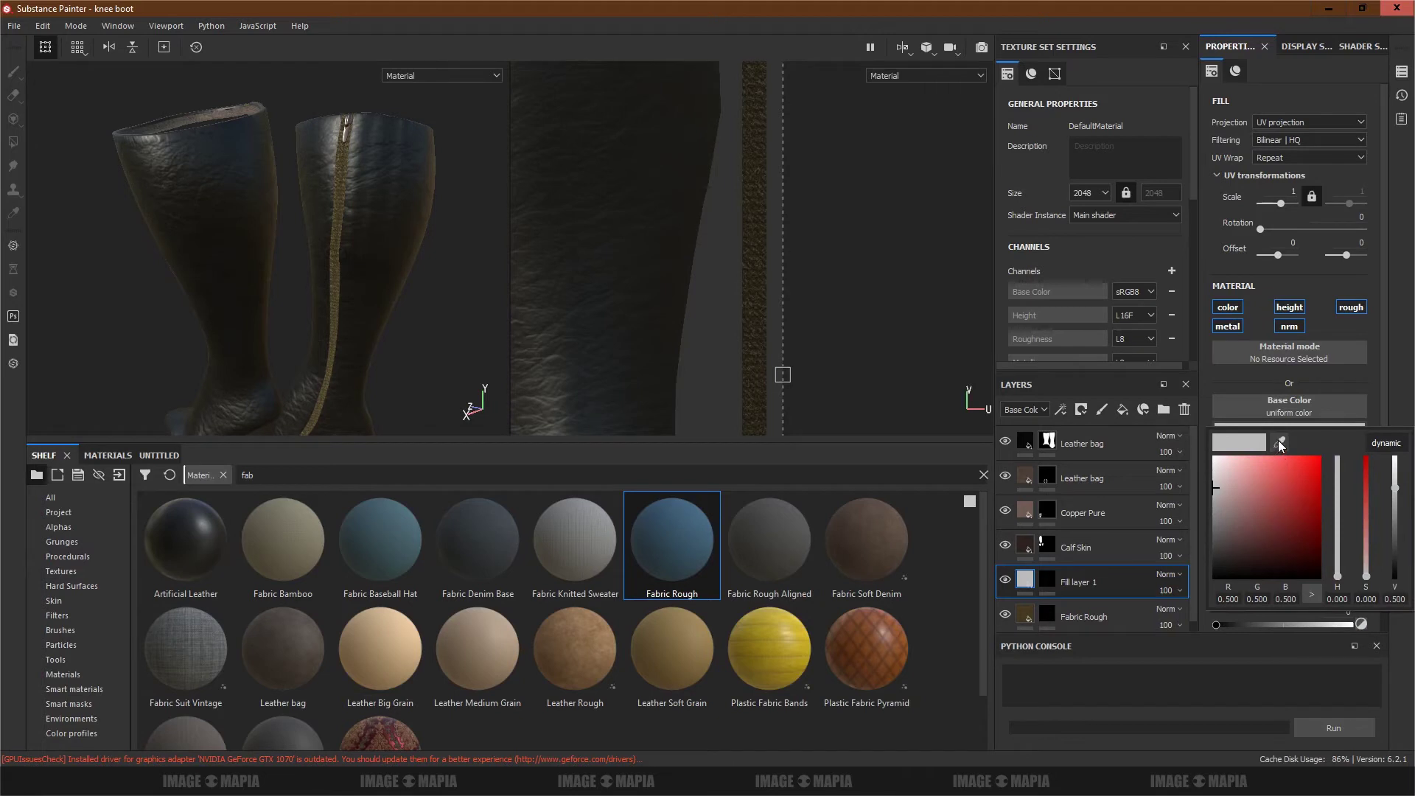
click(1297, 426)
click(761, 258)
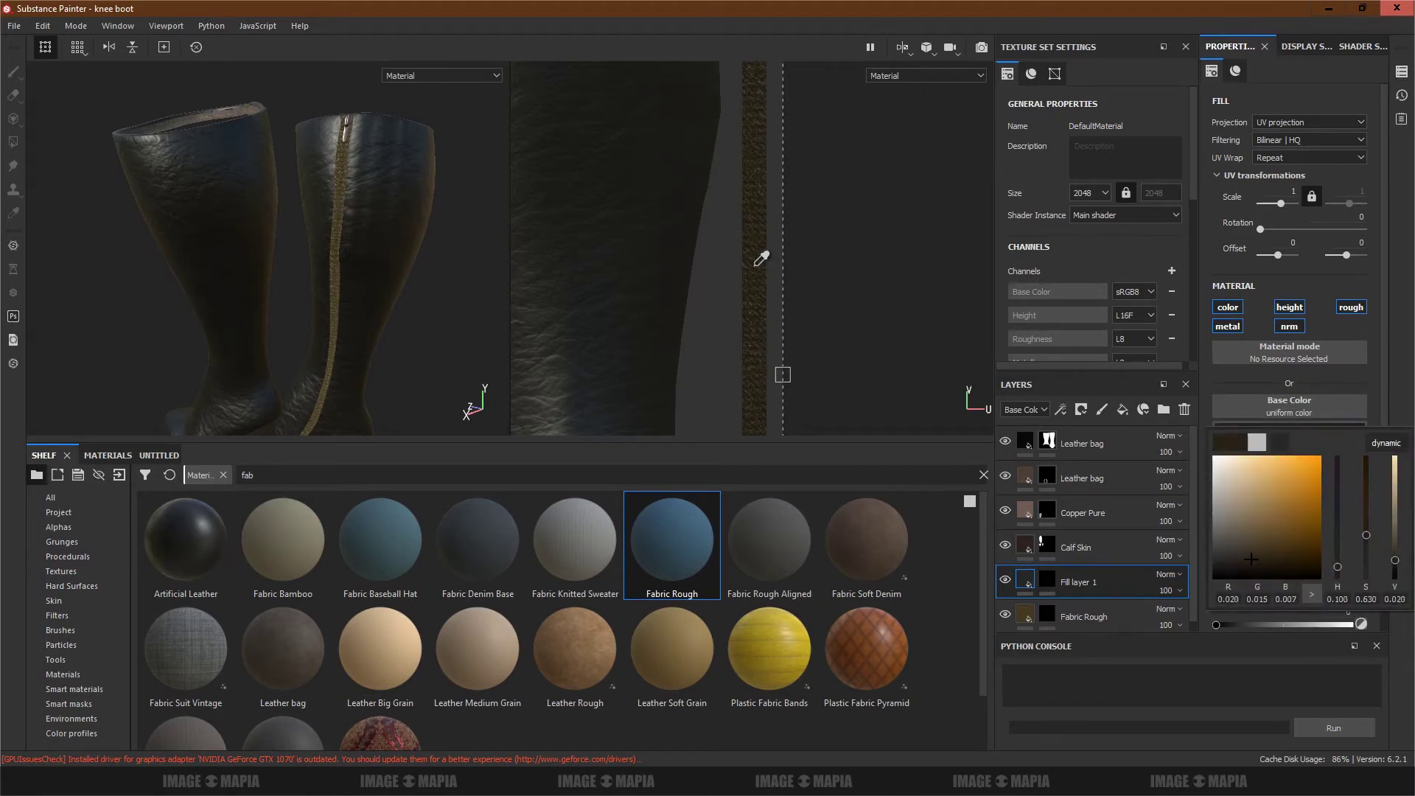
click(1028, 582)
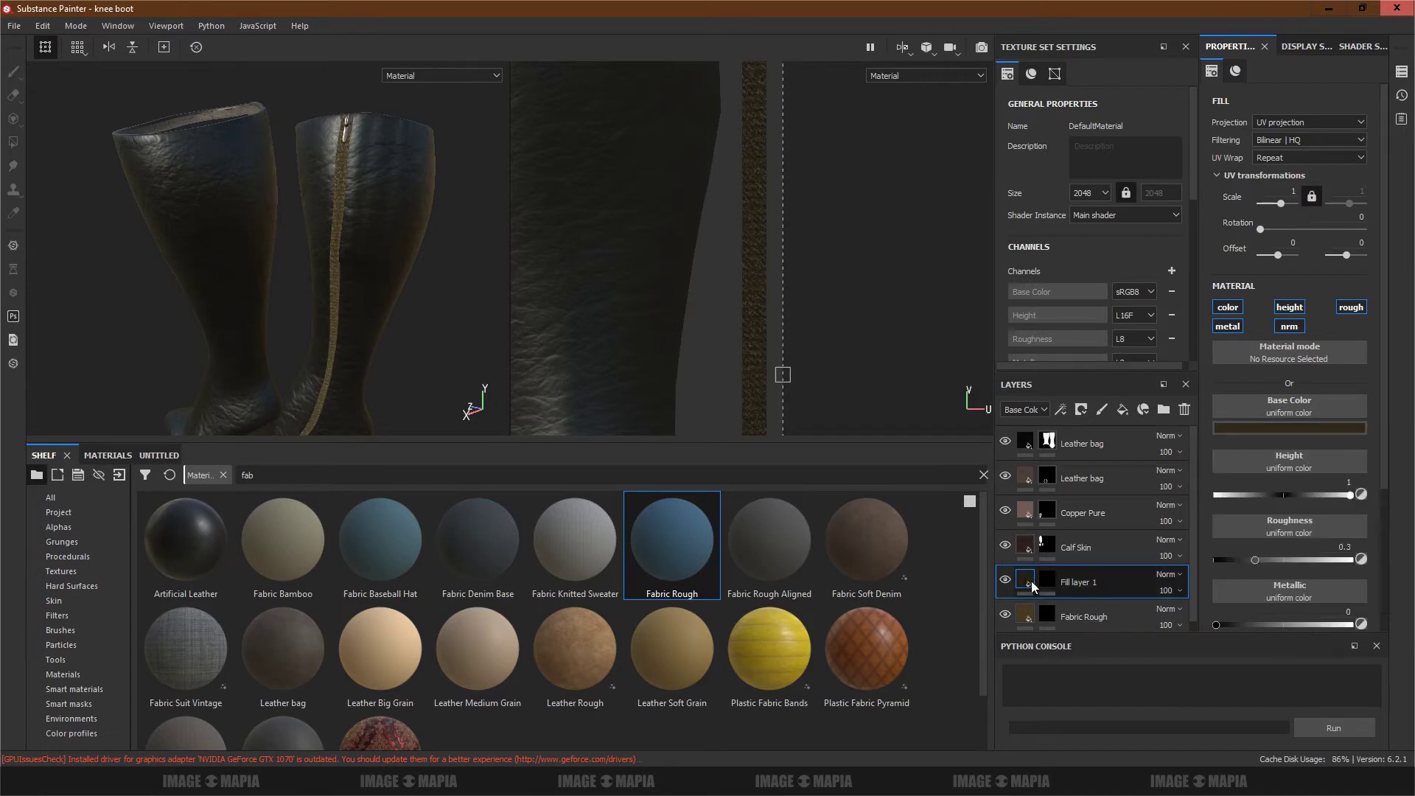
click(1284, 426)
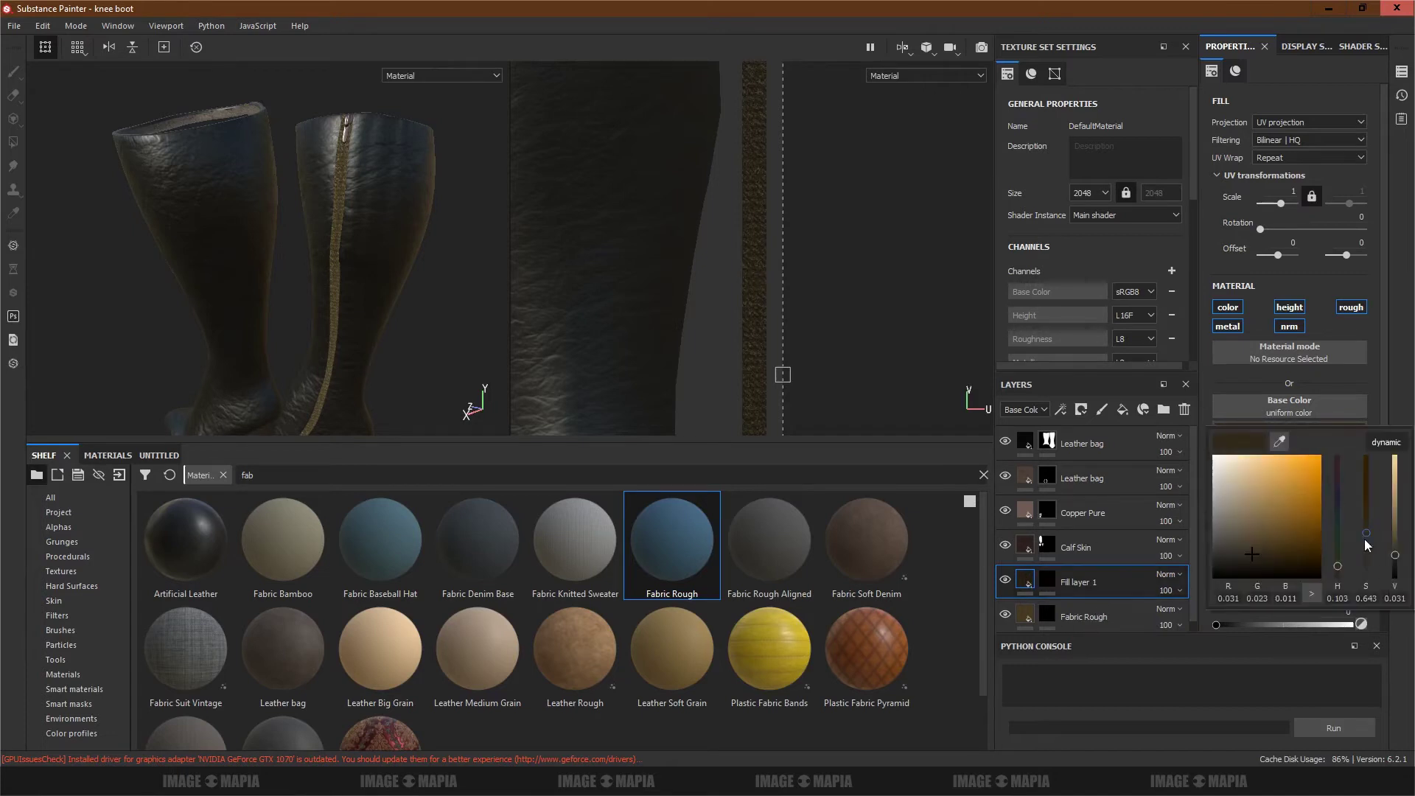
click(1263, 282)
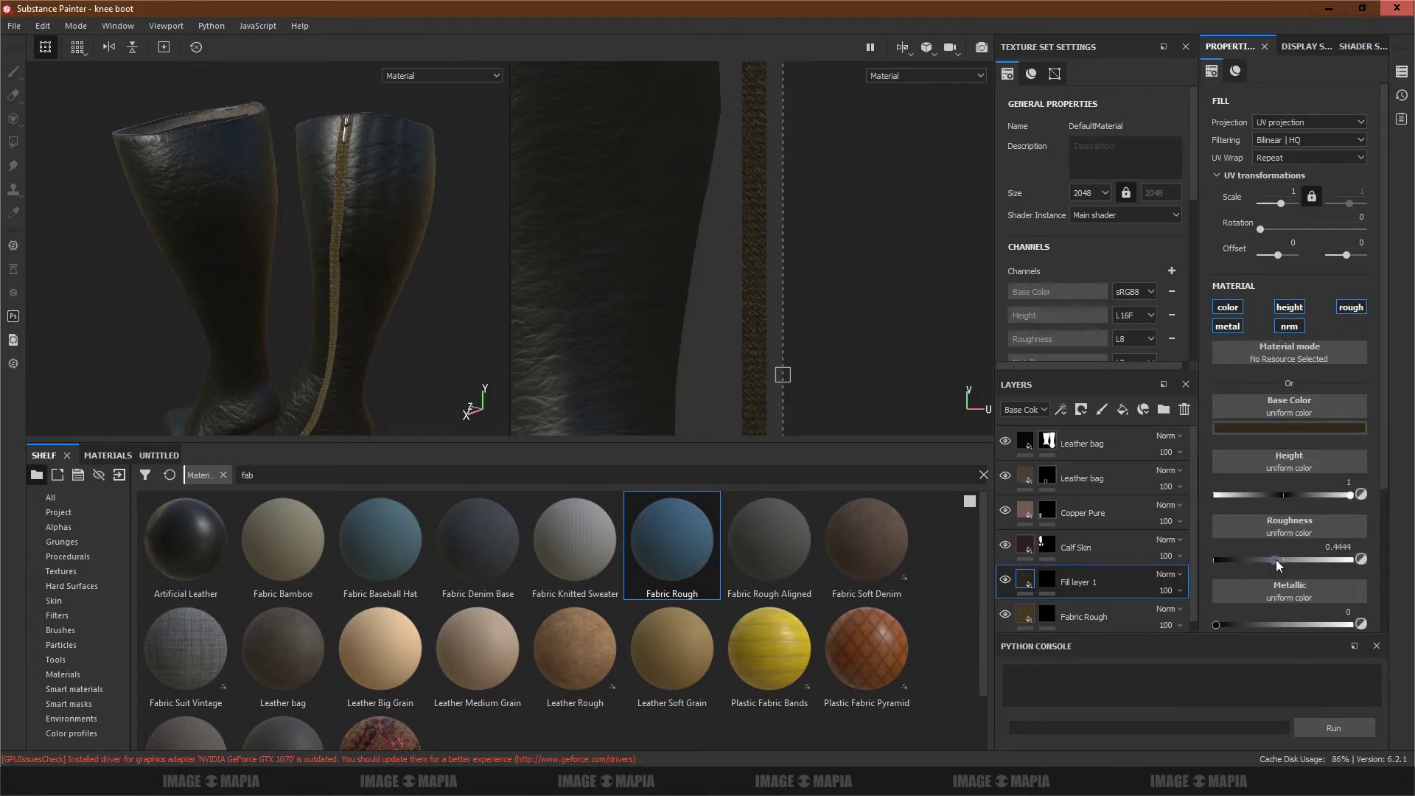
click(1047, 580)
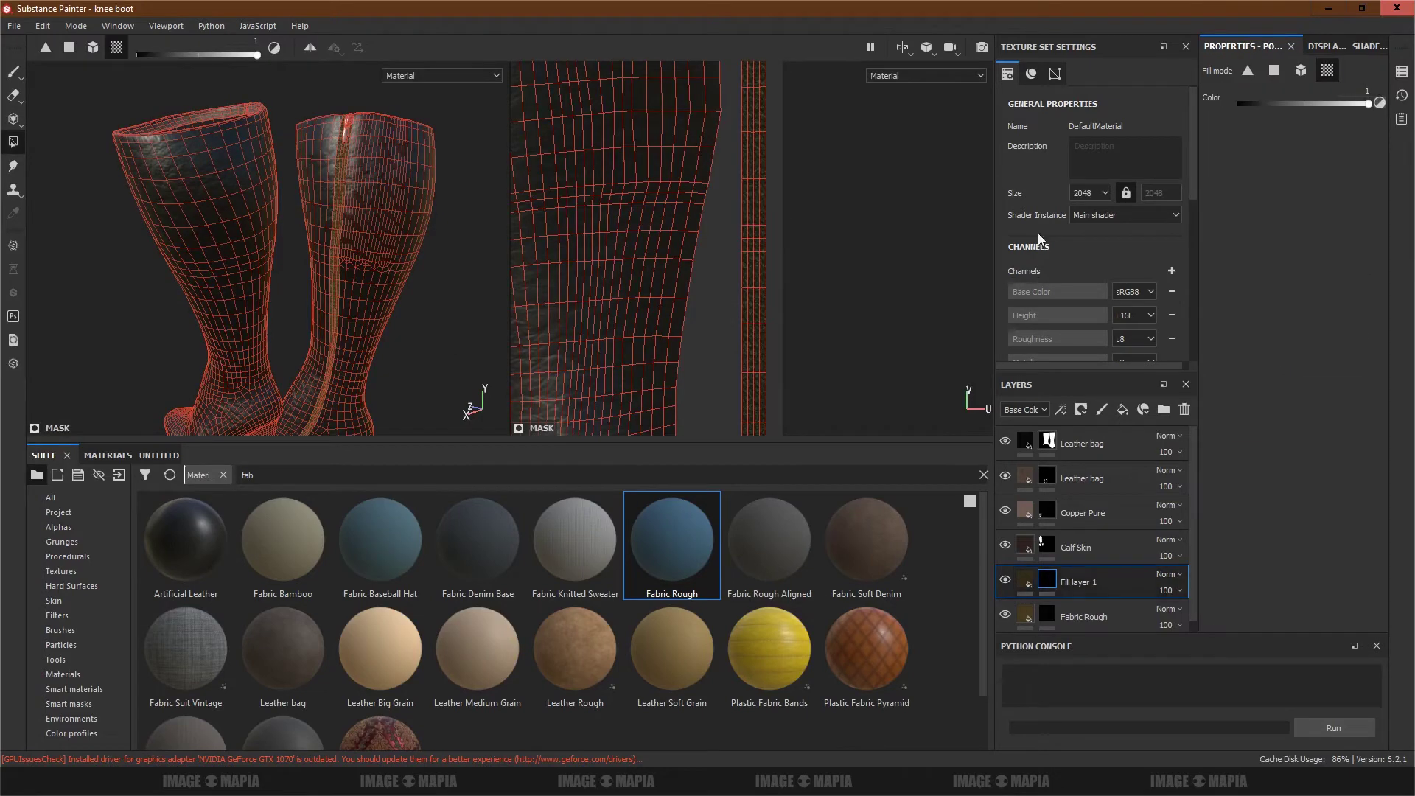
scroll(758, 197, down, 3)
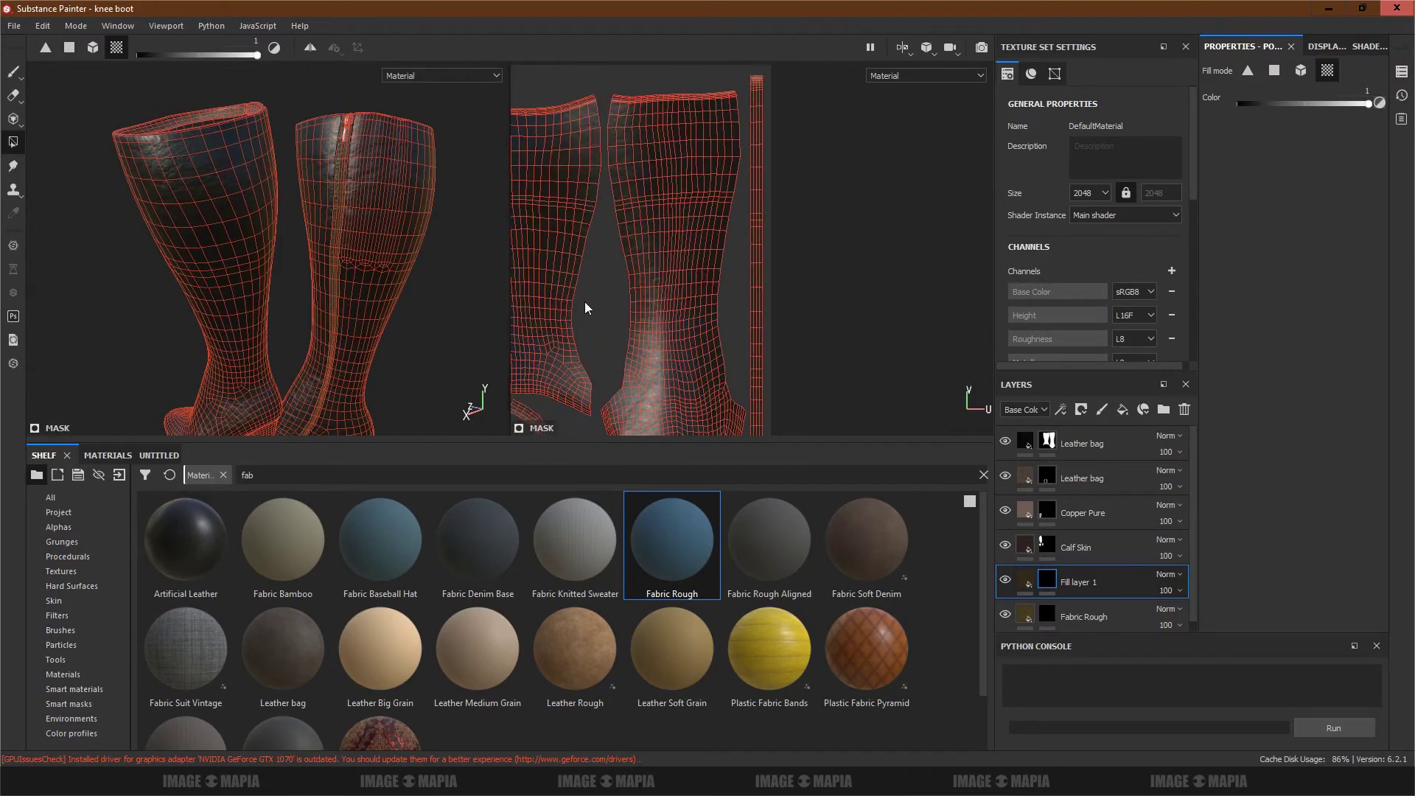
Step: Show the alpha patterns in the shelf and add a fill effect to Fill layer 1's mask
click(67, 523)
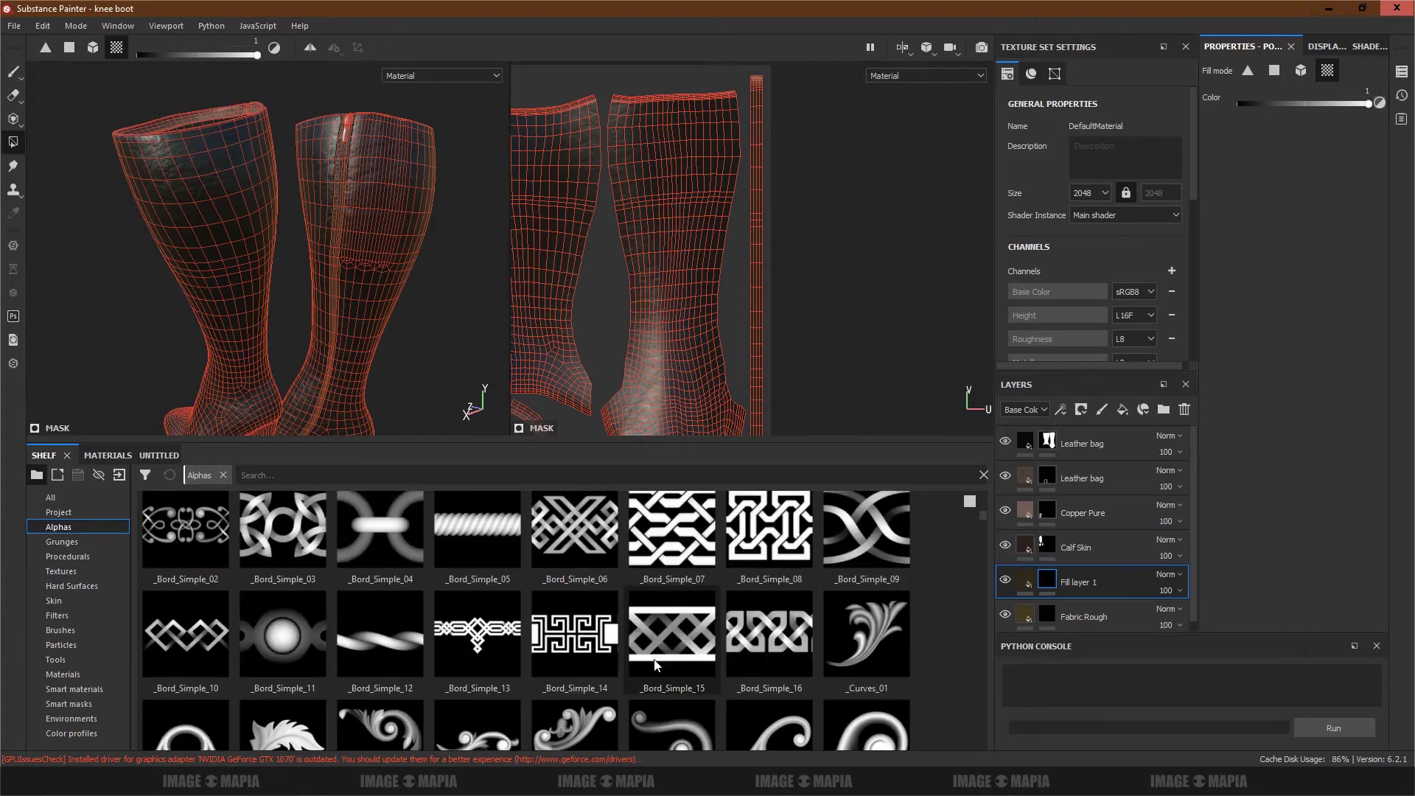
scroll(684, 643, down, 3)
scroll(684, 643, down, 3)
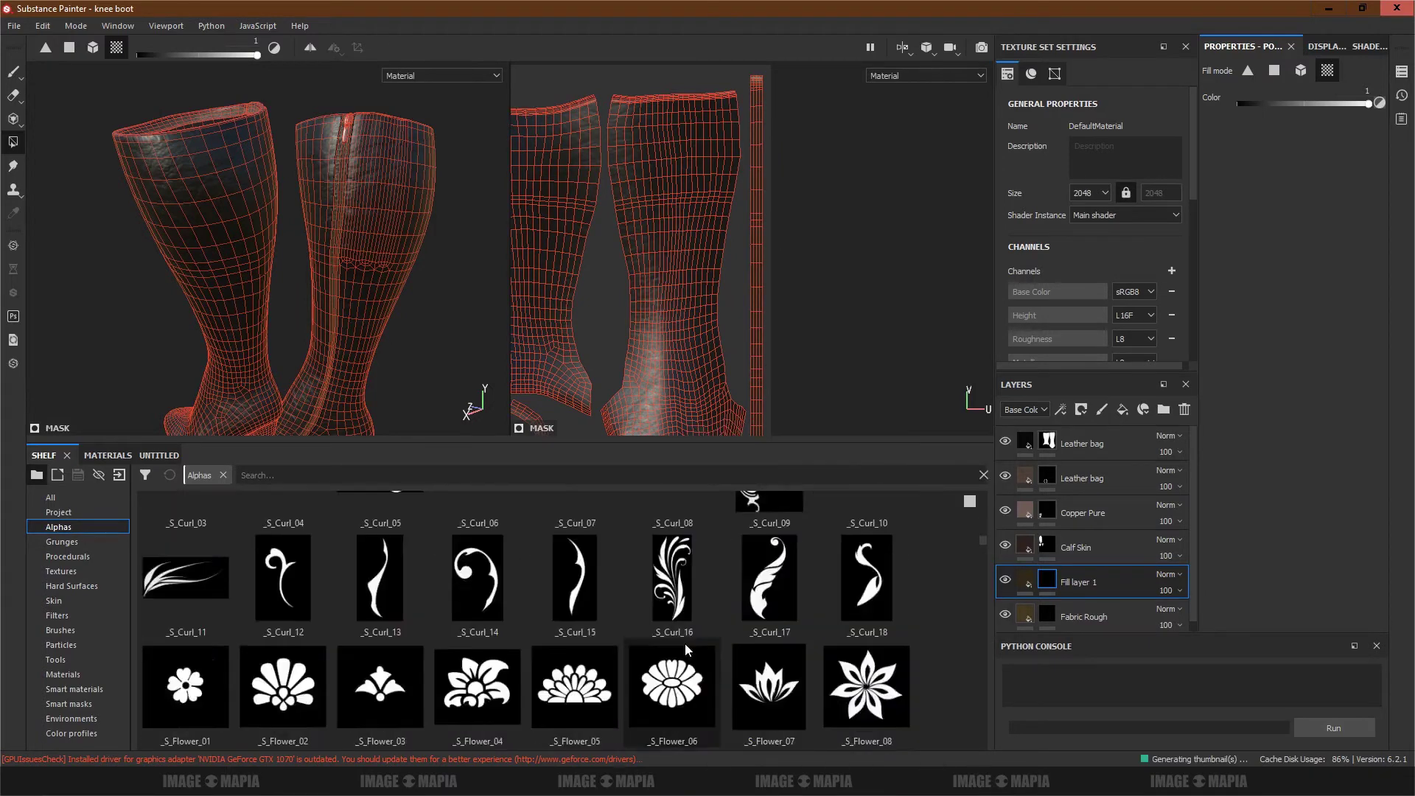
scroll(683, 643, down, 3)
scroll(726, 647, down, 3)
scroll(747, 649, down, 3)
scroll(747, 656, down, 3)
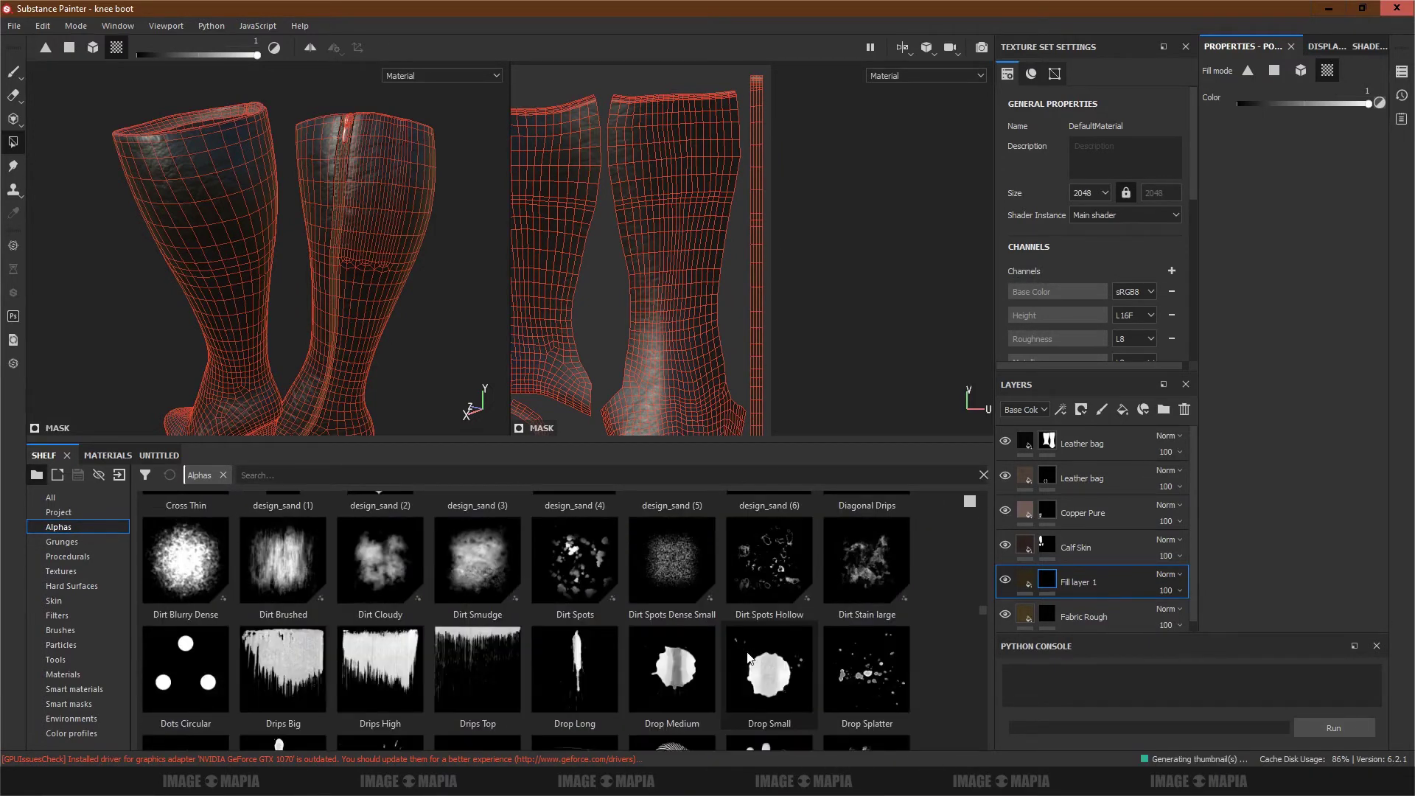
scroll(757, 661, down, 3)
scroll(758, 662, down, 3)
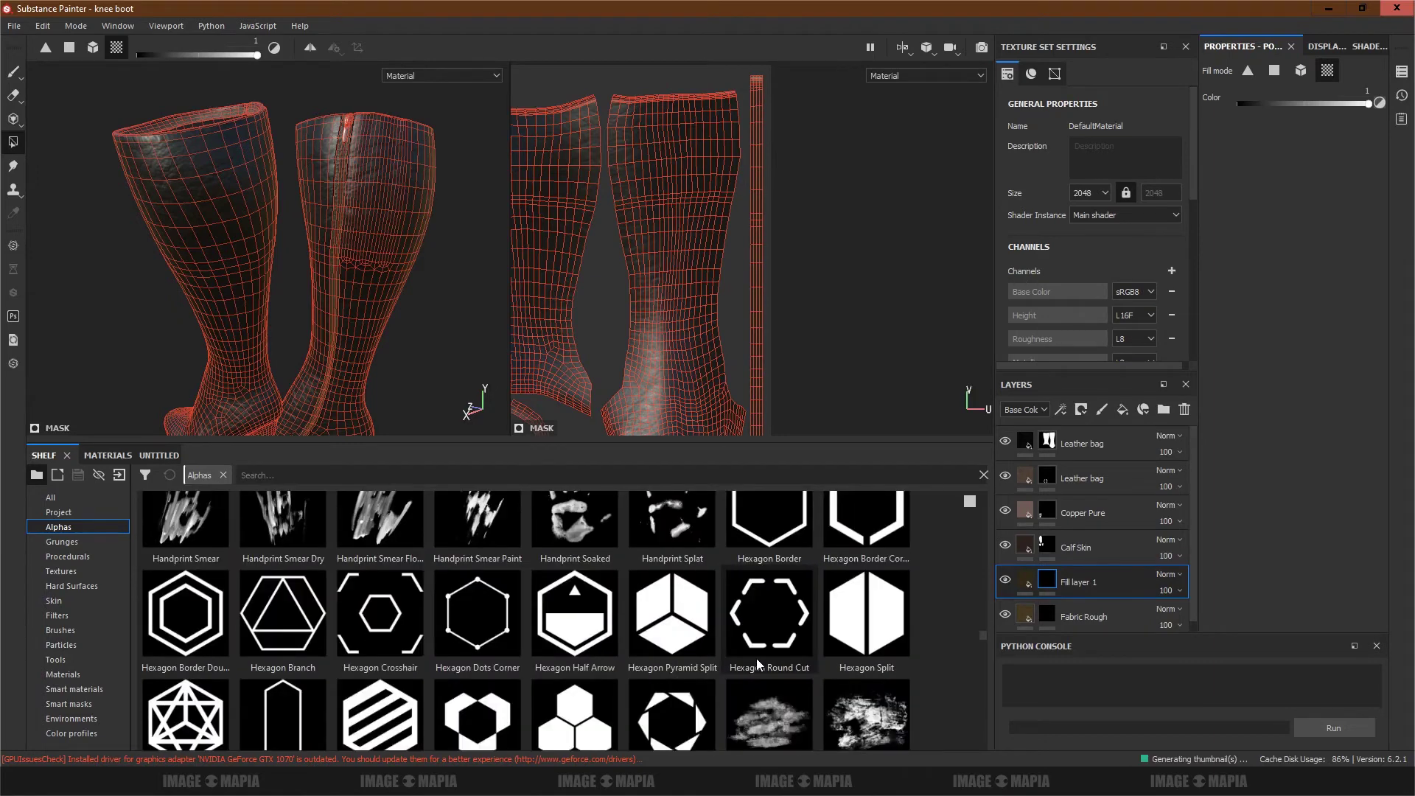
scroll(758, 661, down, 3)
scroll(759, 666, down, 2)
scroll(757, 663, down, 3)
scroll(752, 662, down, 3)
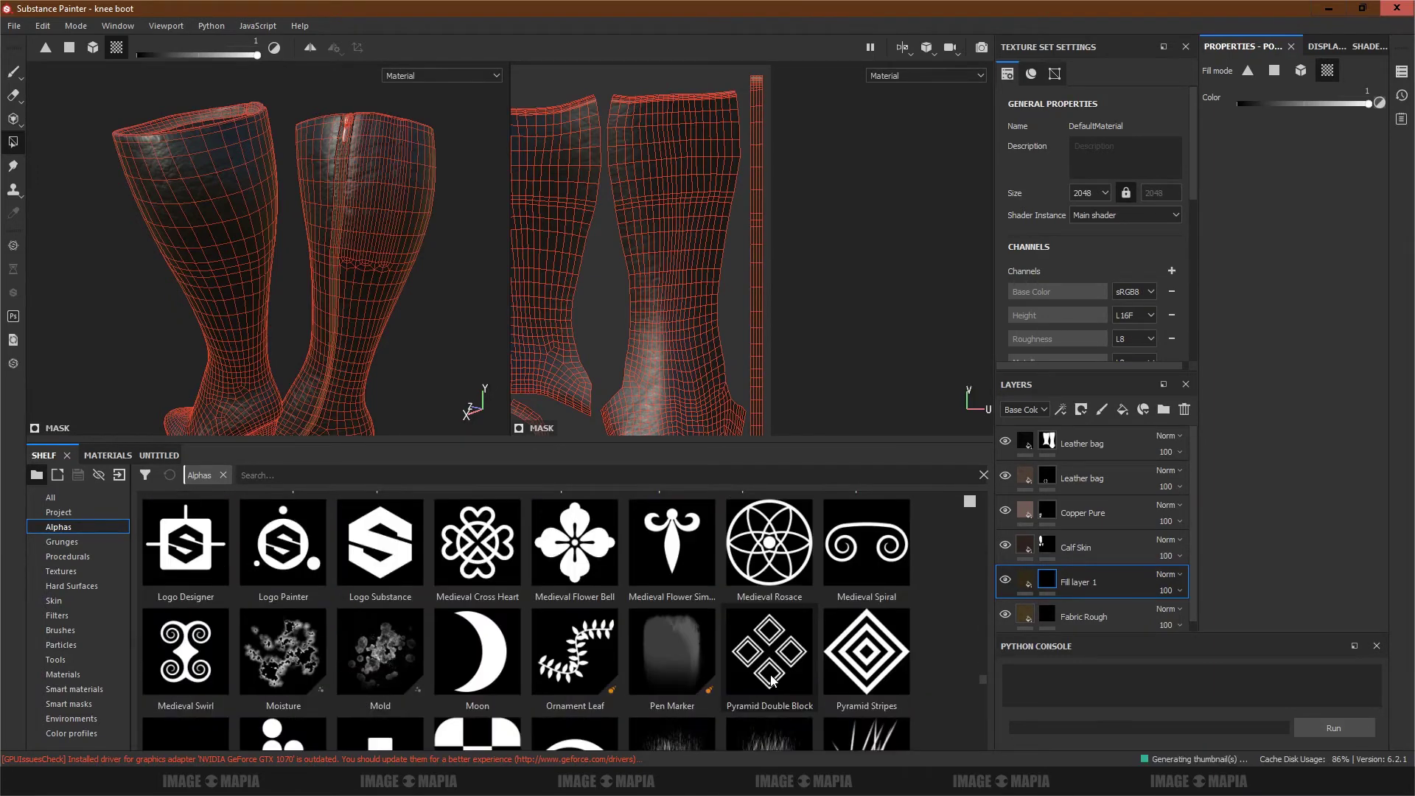
scroll(730, 656, down, 3)
scroll(715, 653, down, 3)
mouse_move(670, 676)
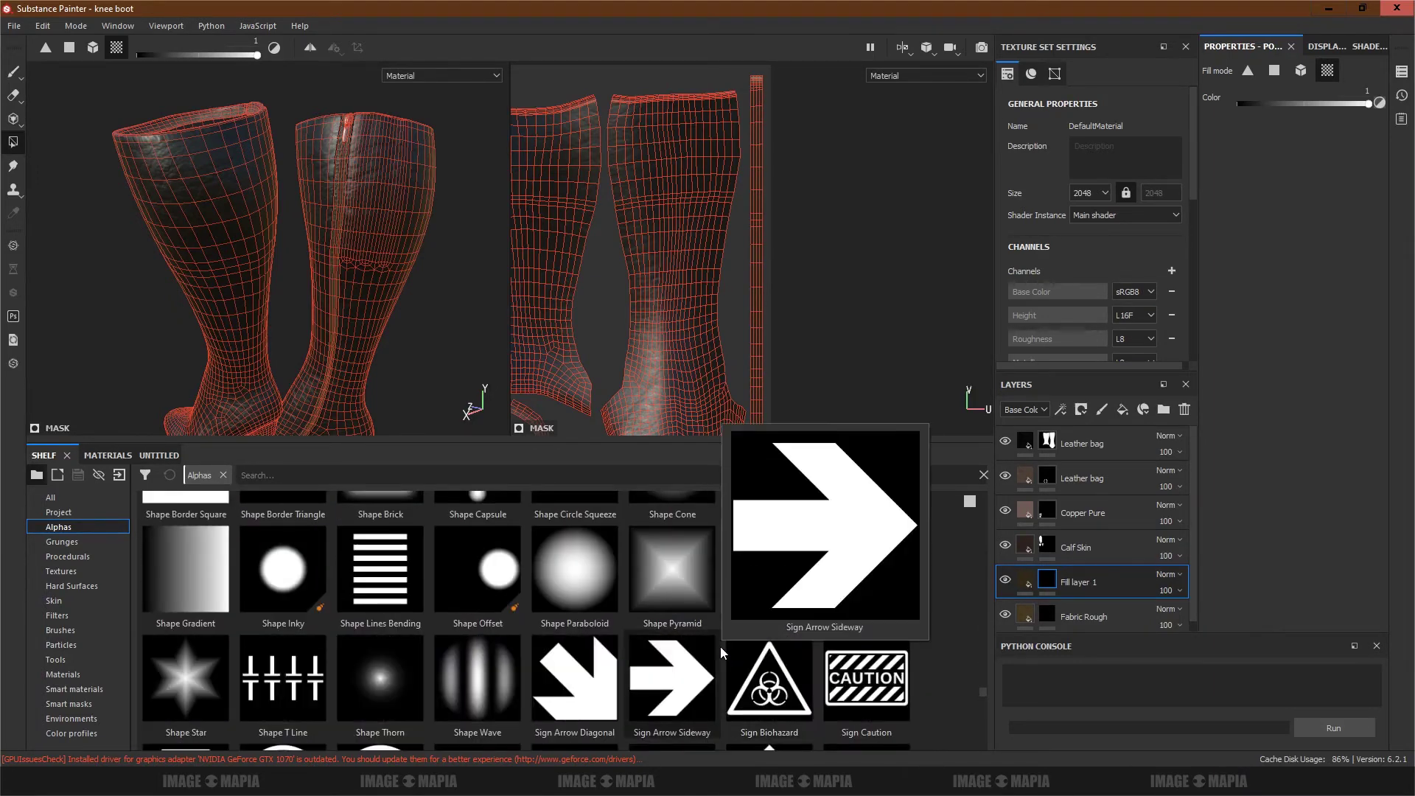
right_click(1048, 577)
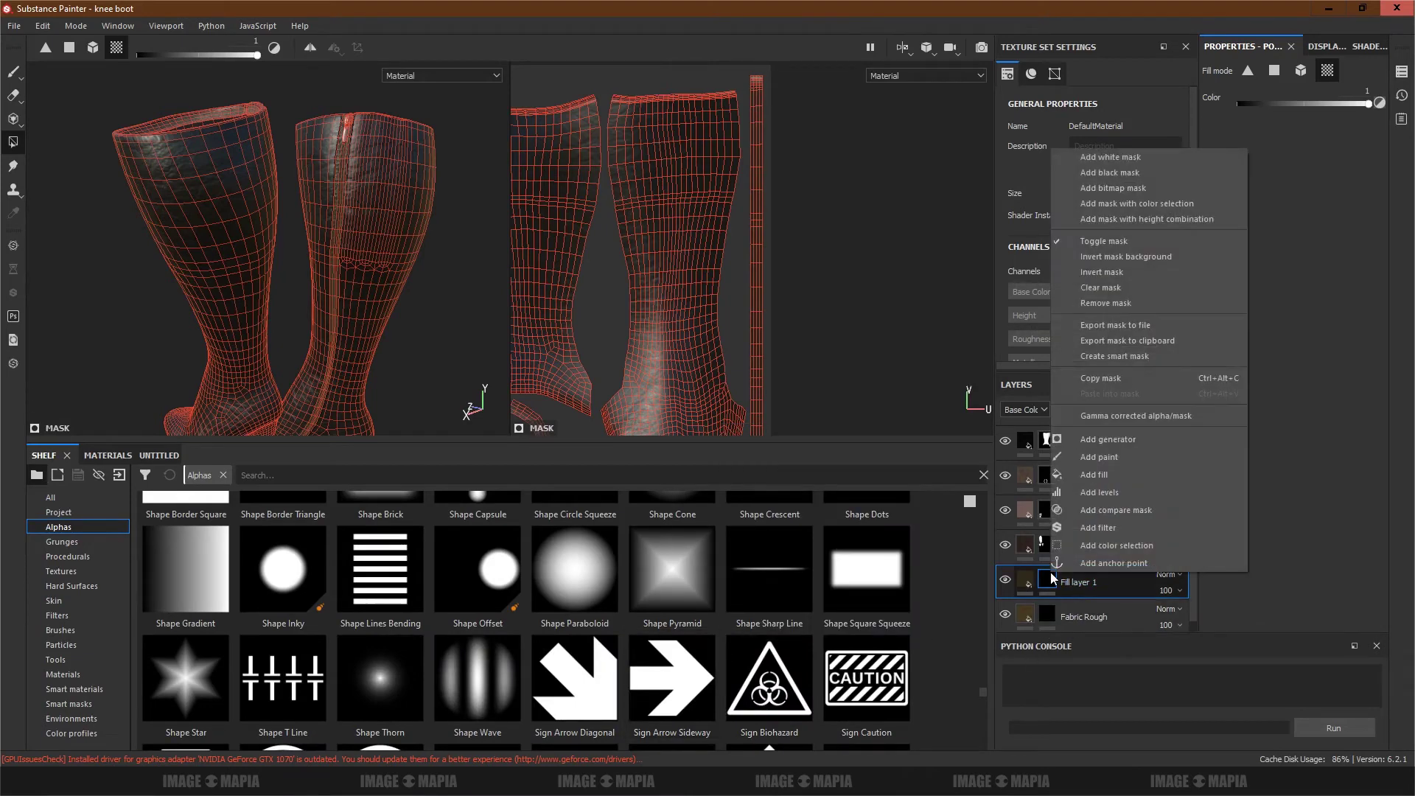
click(1120, 563)
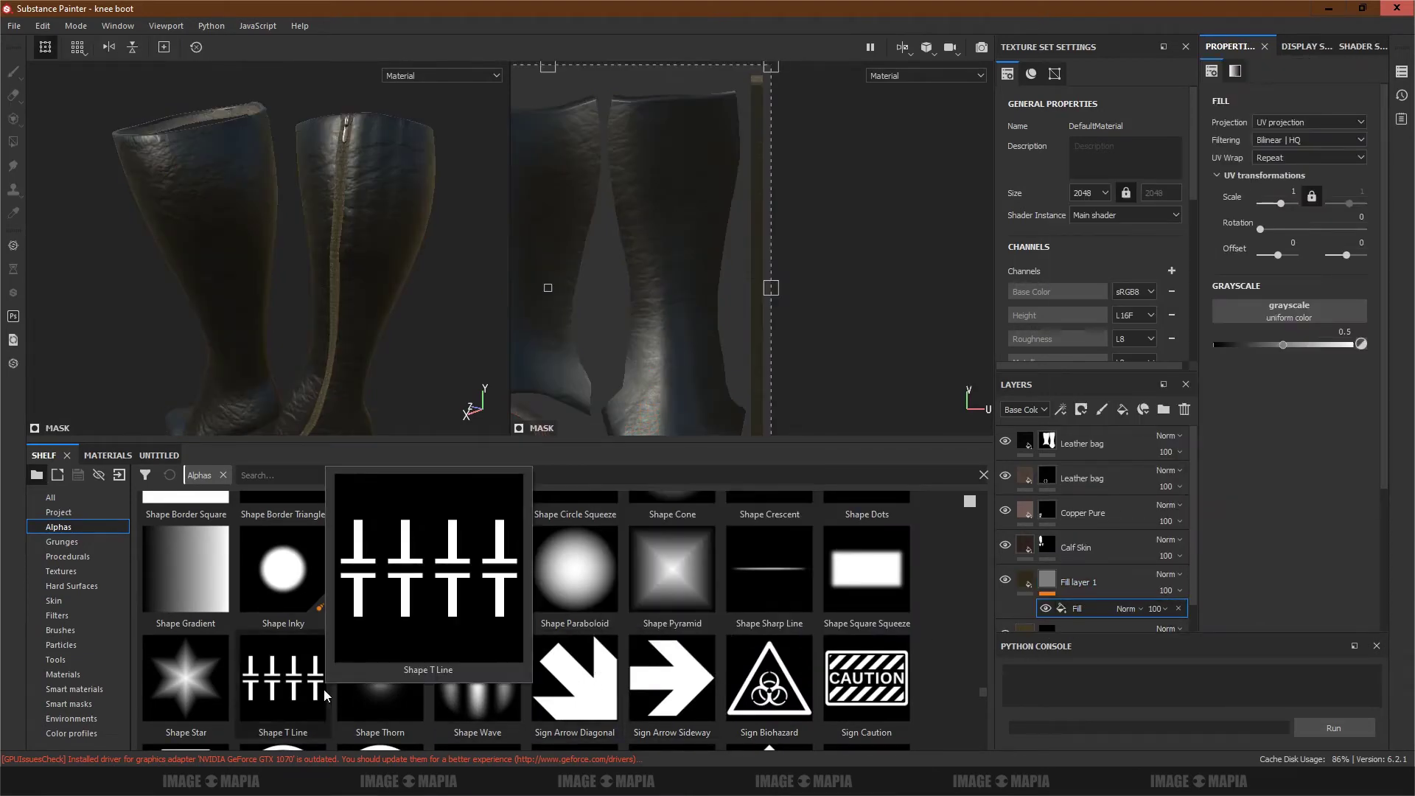
Step: Use Line Stripes as the mask's grayscale, repeating vertically, and set the layer blending to Linear Dodge
scroll(324, 688, down, 3)
scroll(325, 688, up, 3)
scroll(325, 685, down, 2)
scroll(421, 665, down, 3)
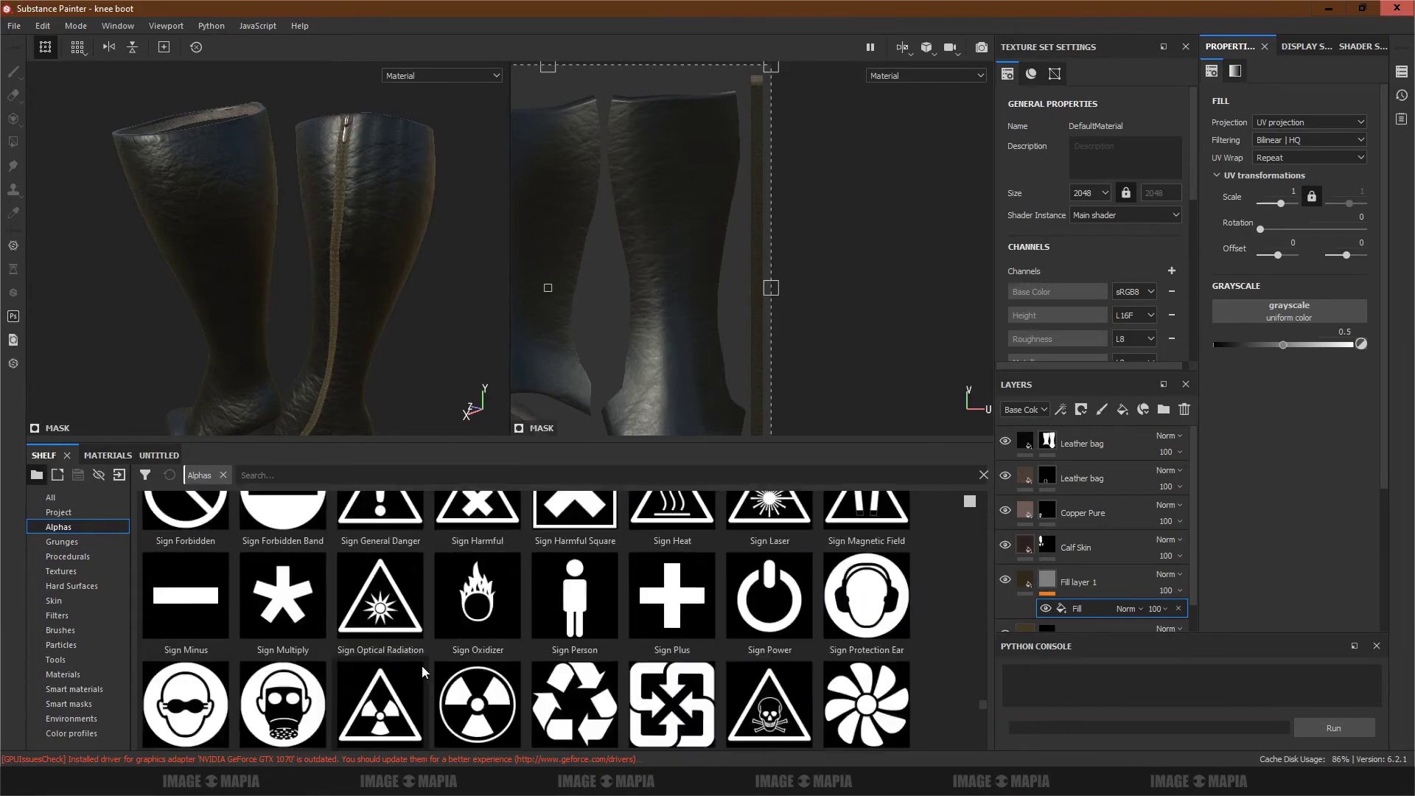
scroll(423, 665, up, 3)
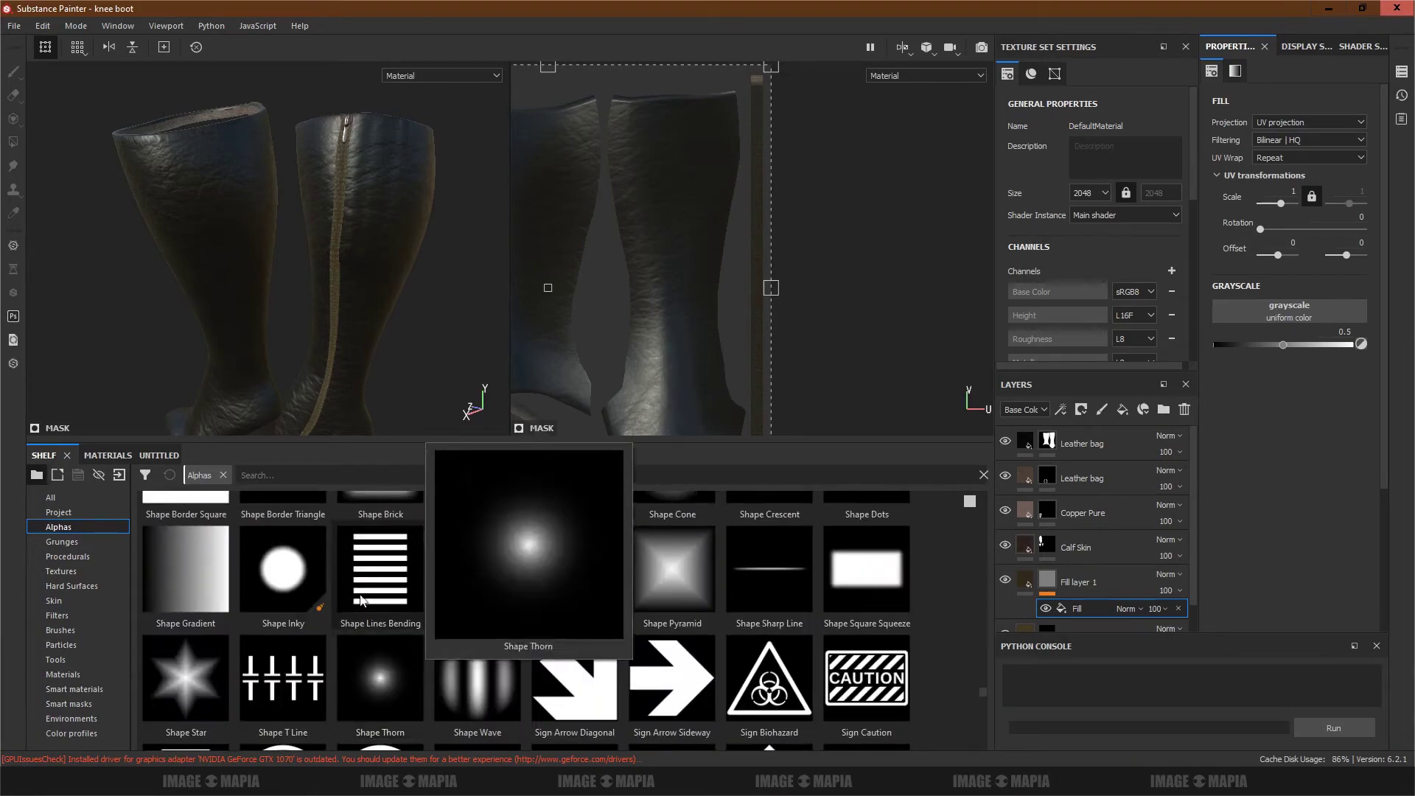
scroll(420, 594, up, 5)
scroll(453, 609, up, 3)
scroll(454, 607, up, 4)
scroll(454, 608, up, 4)
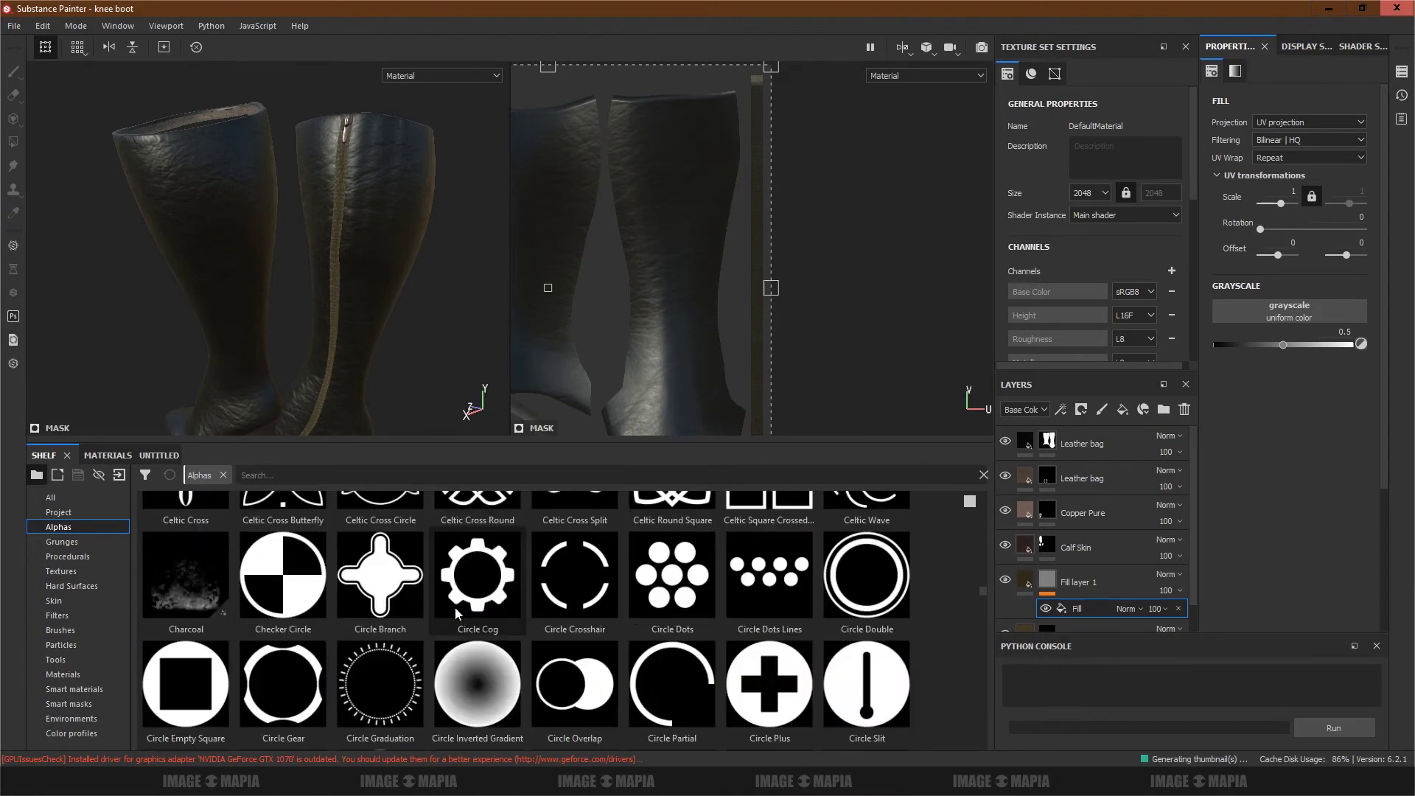
scroll(453, 607, up, 3)
scroll(453, 607, up, 4)
scroll(454, 607, up, 4)
scroll(453, 607, up, 4)
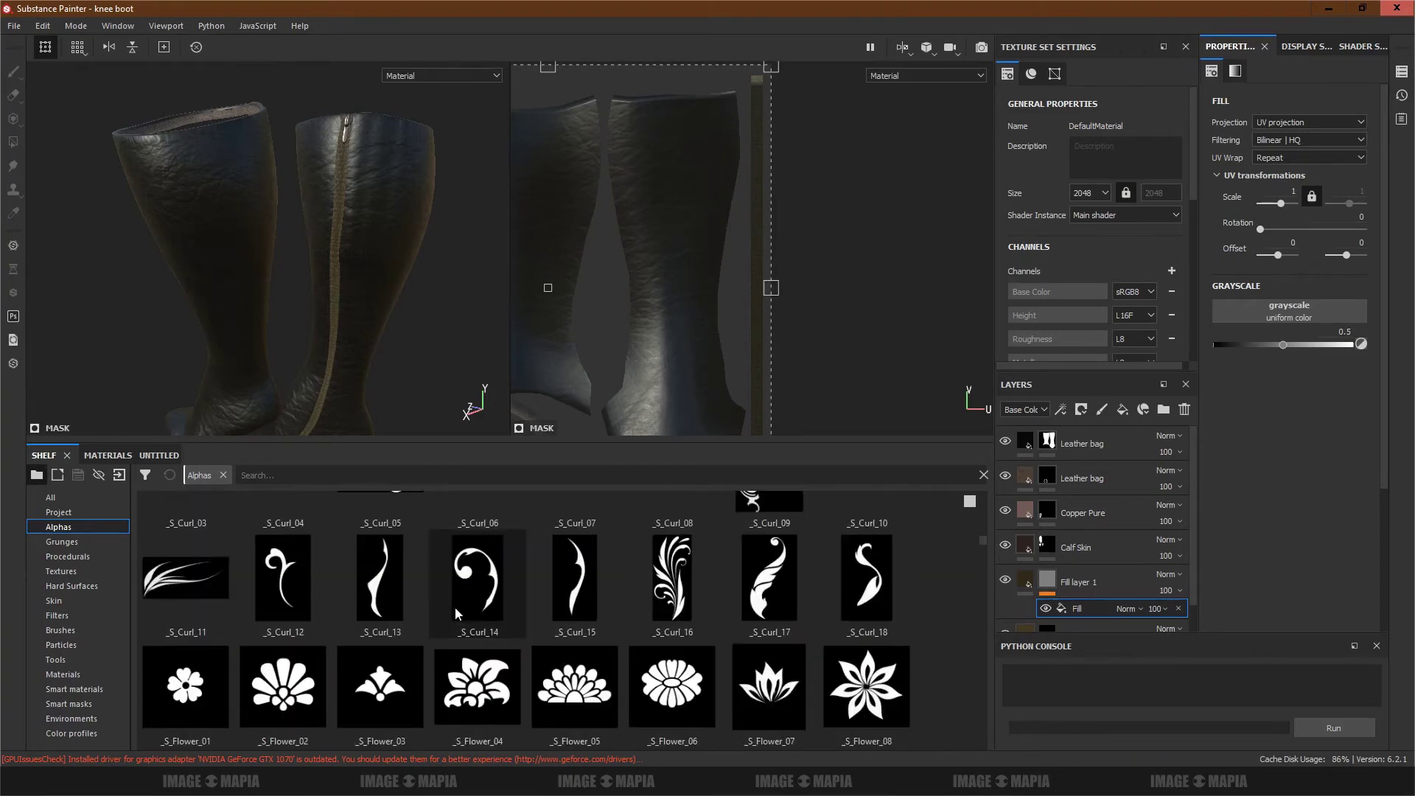
scroll(454, 607, up, 3)
scroll(453, 608, up, 4)
scroll(453, 609, up, 4)
scroll(454, 609, up, 4)
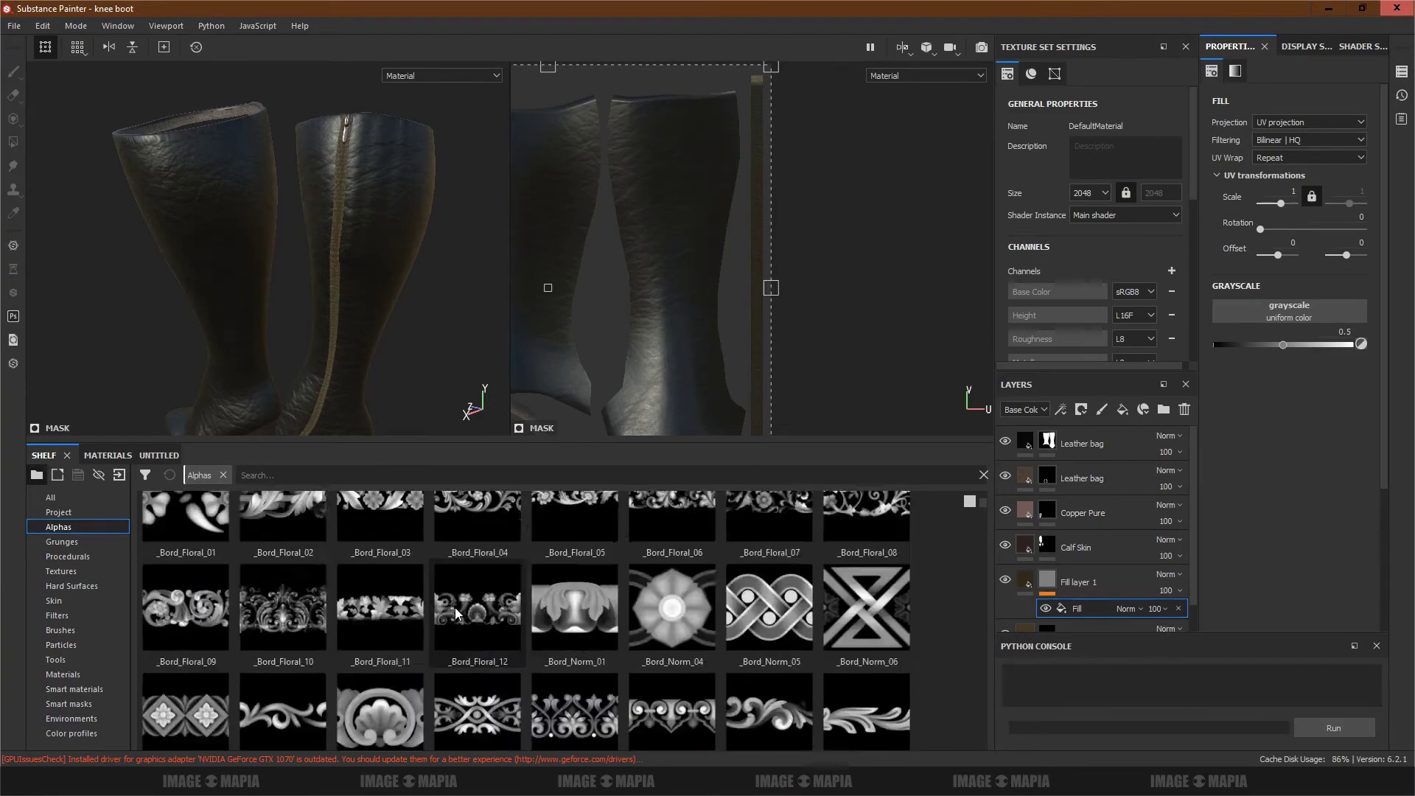
scroll(454, 609, up, 3)
scroll(454, 608, down, 4)
scroll(454, 609, down, 4)
scroll(454, 609, down, 4)
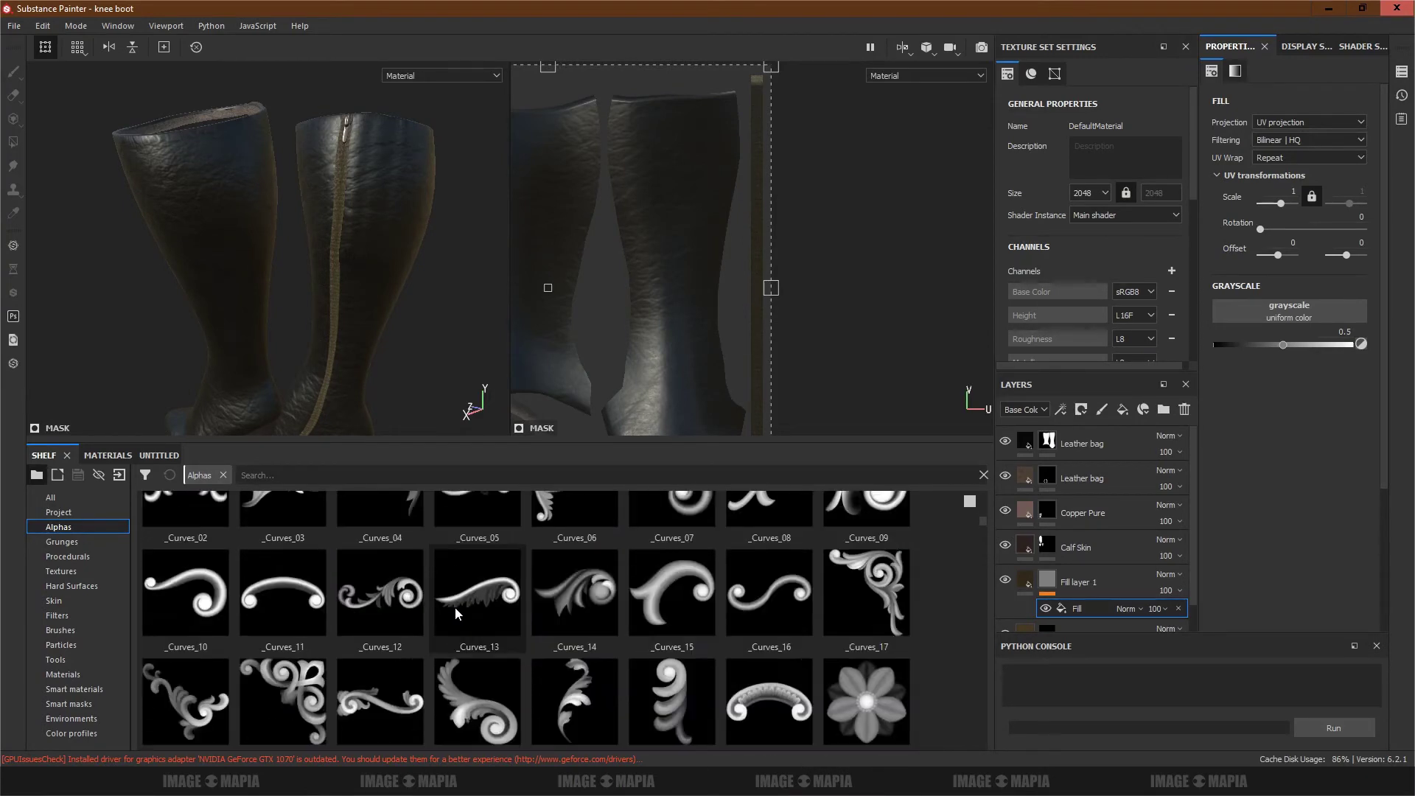
scroll(454, 609, down, 4)
scroll(453, 612, down, 4)
scroll(454, 611, down, 4)
scroll(456, 612, down, 4)
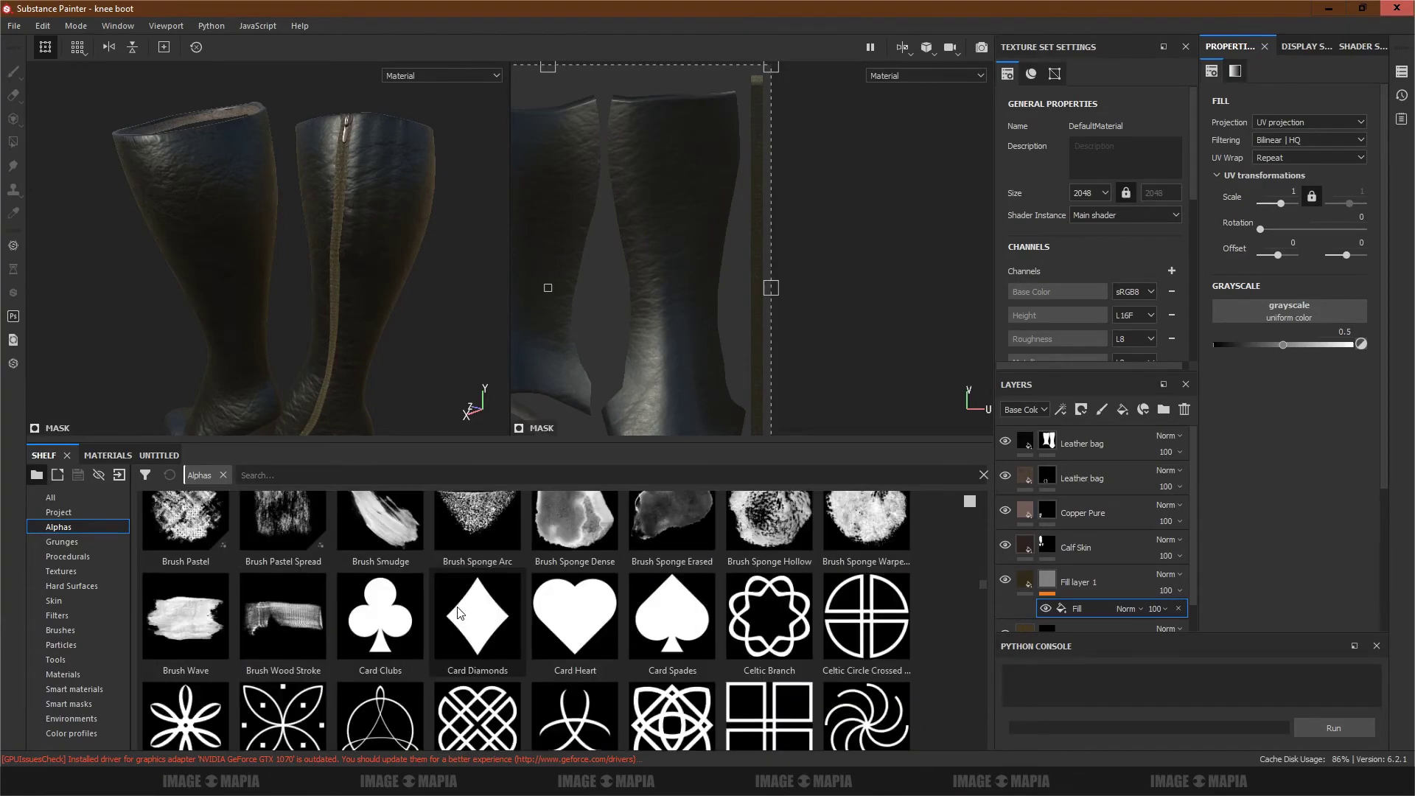
scroll(463, 611, down, 4)
scroll(486, 630, down, 4)
scroll(519, 649, down, 4)
scroll(518, 649, down, 4)
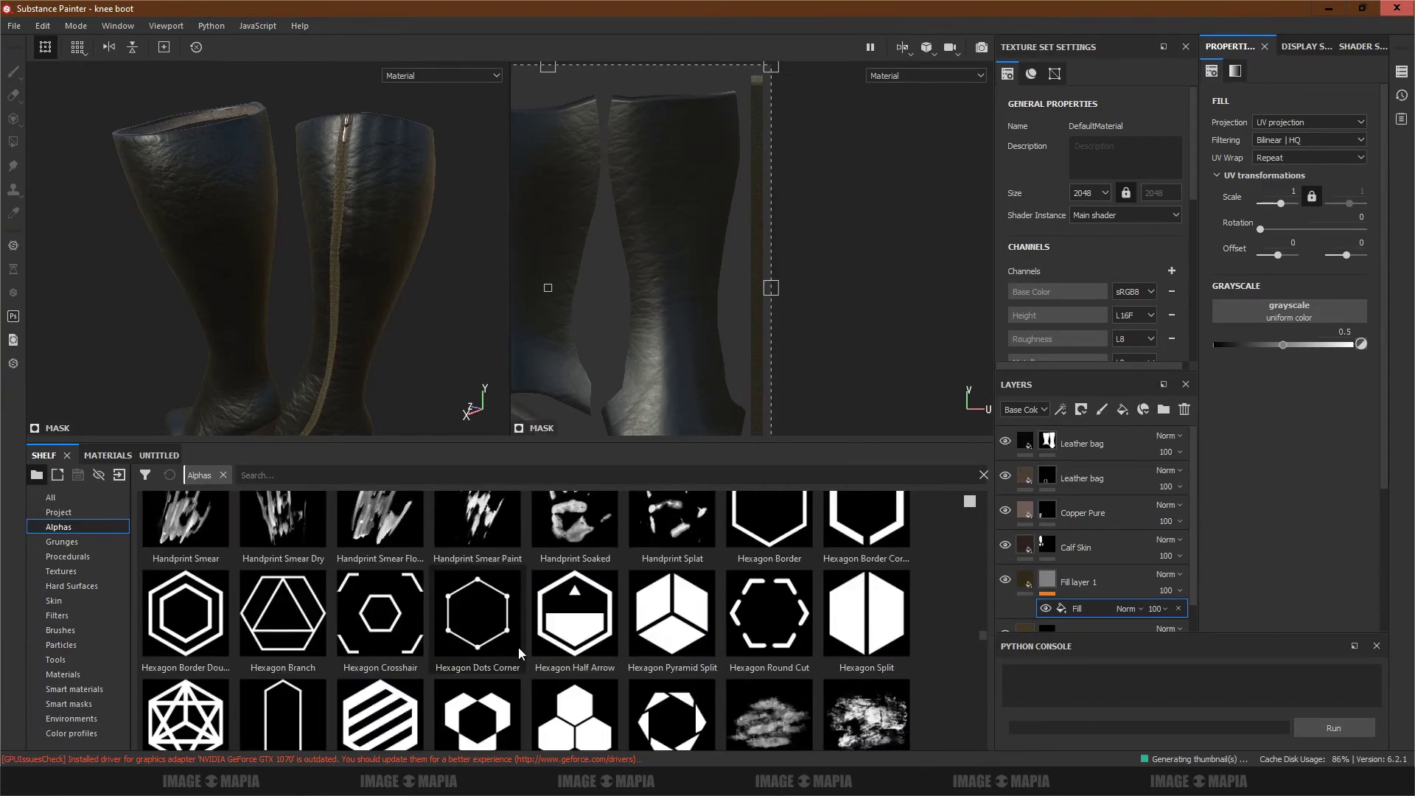
scroll(519, 650, down, 4)
scroll(519, 647, down, 4)
scroll(518, 645, down, 4)
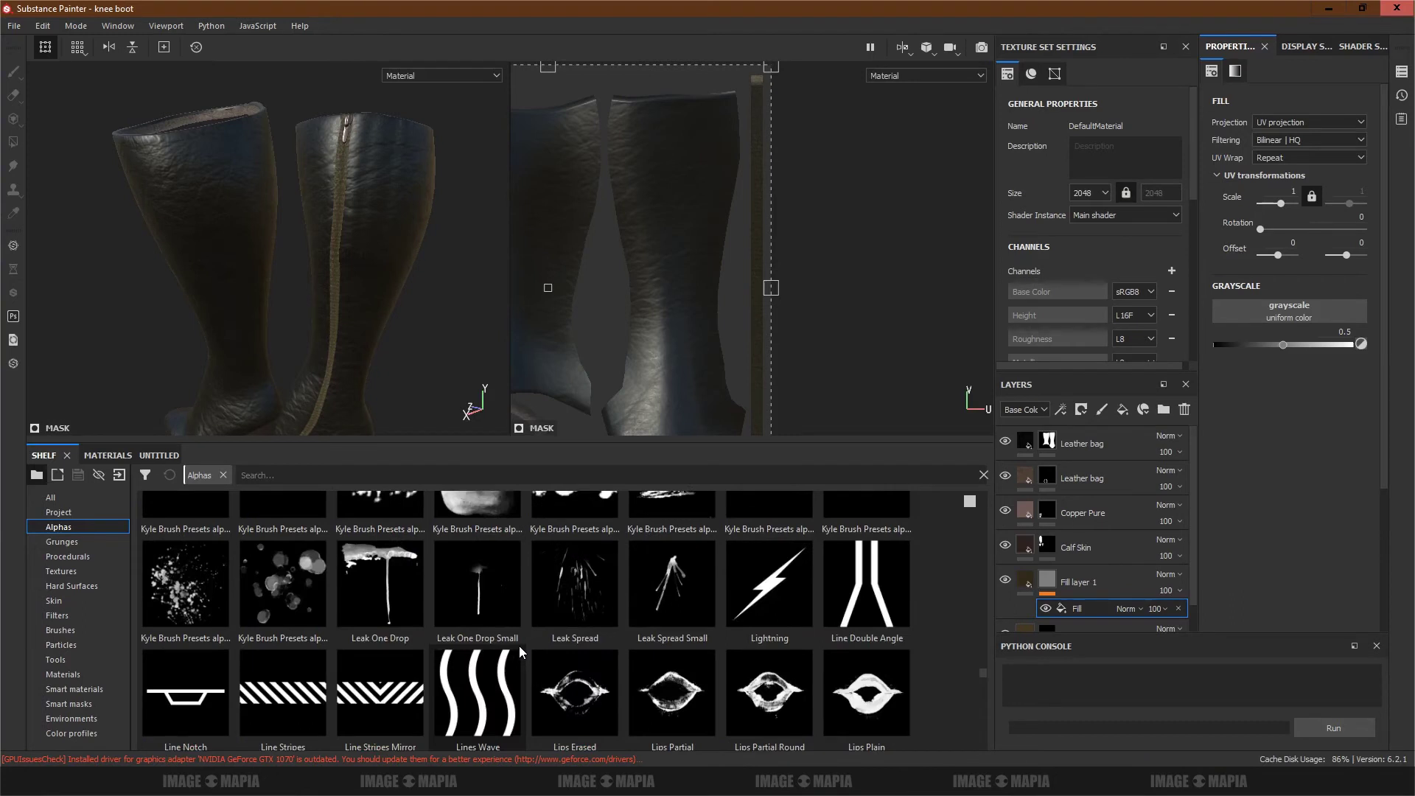
drag(324, 719, 1271, 311)
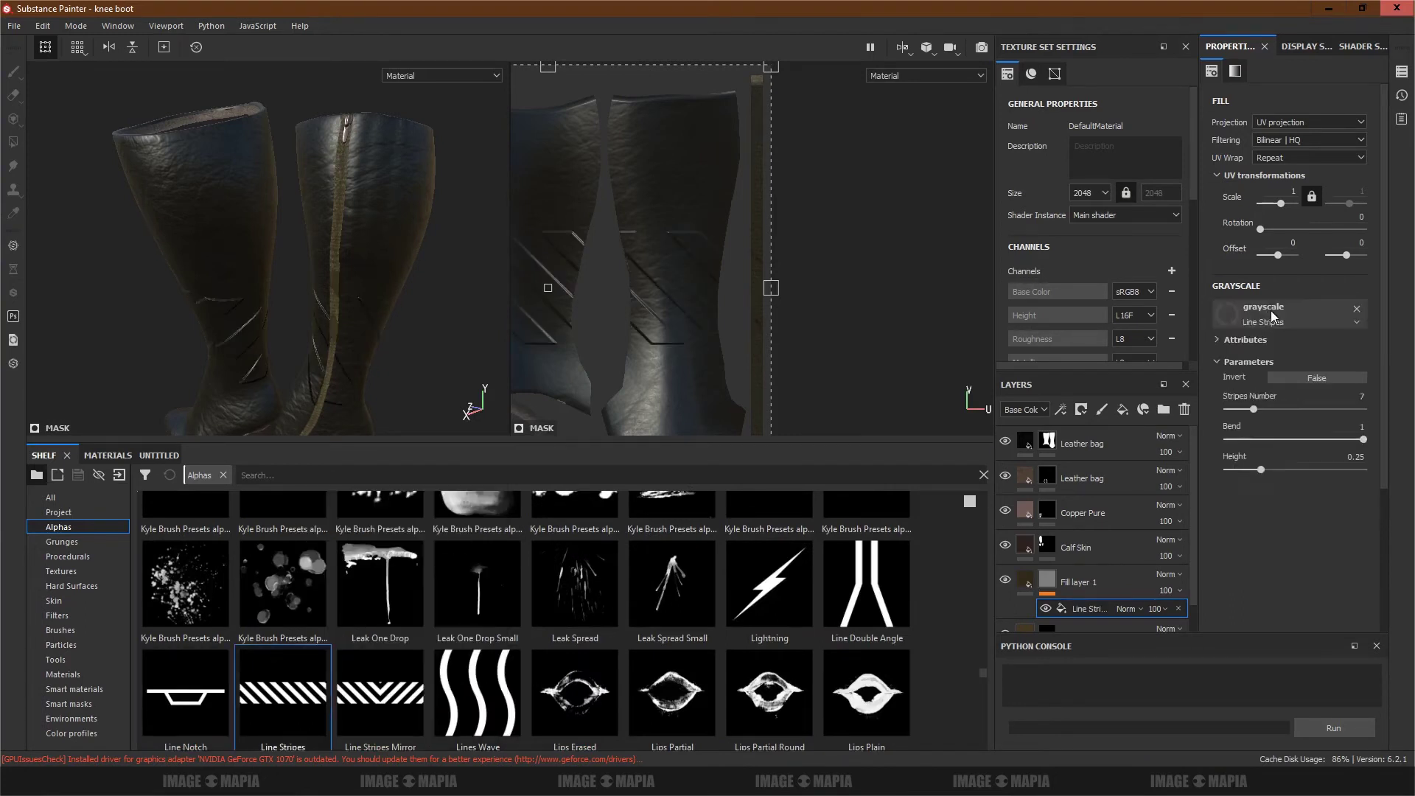
click(1312, 157)
click(1313, 189)
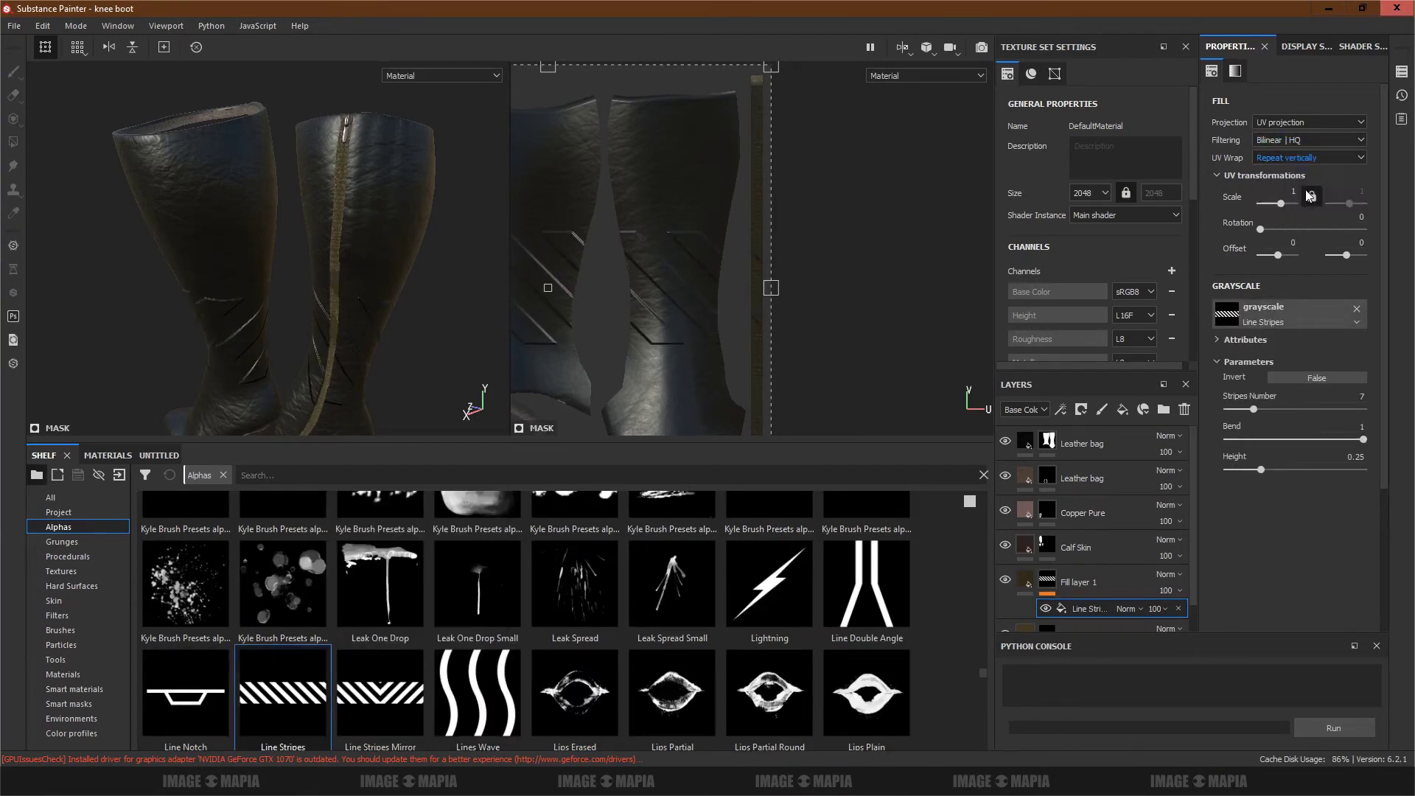
click(1172, 574)
click(1240, 263)
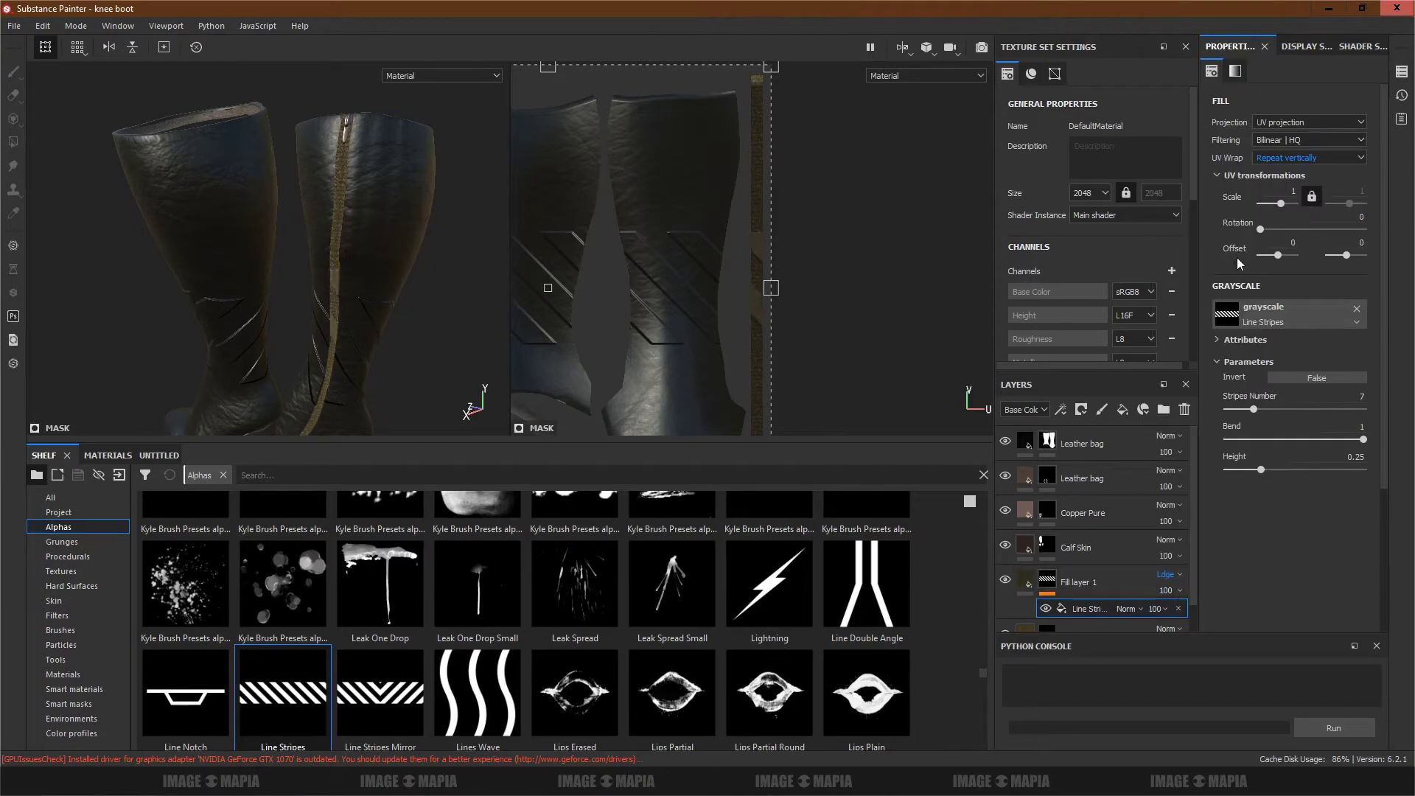
Step: Raise the stripe pattern's UV scale from 17.09 to about 24.79
drag(1286, 212, 1285, 211)
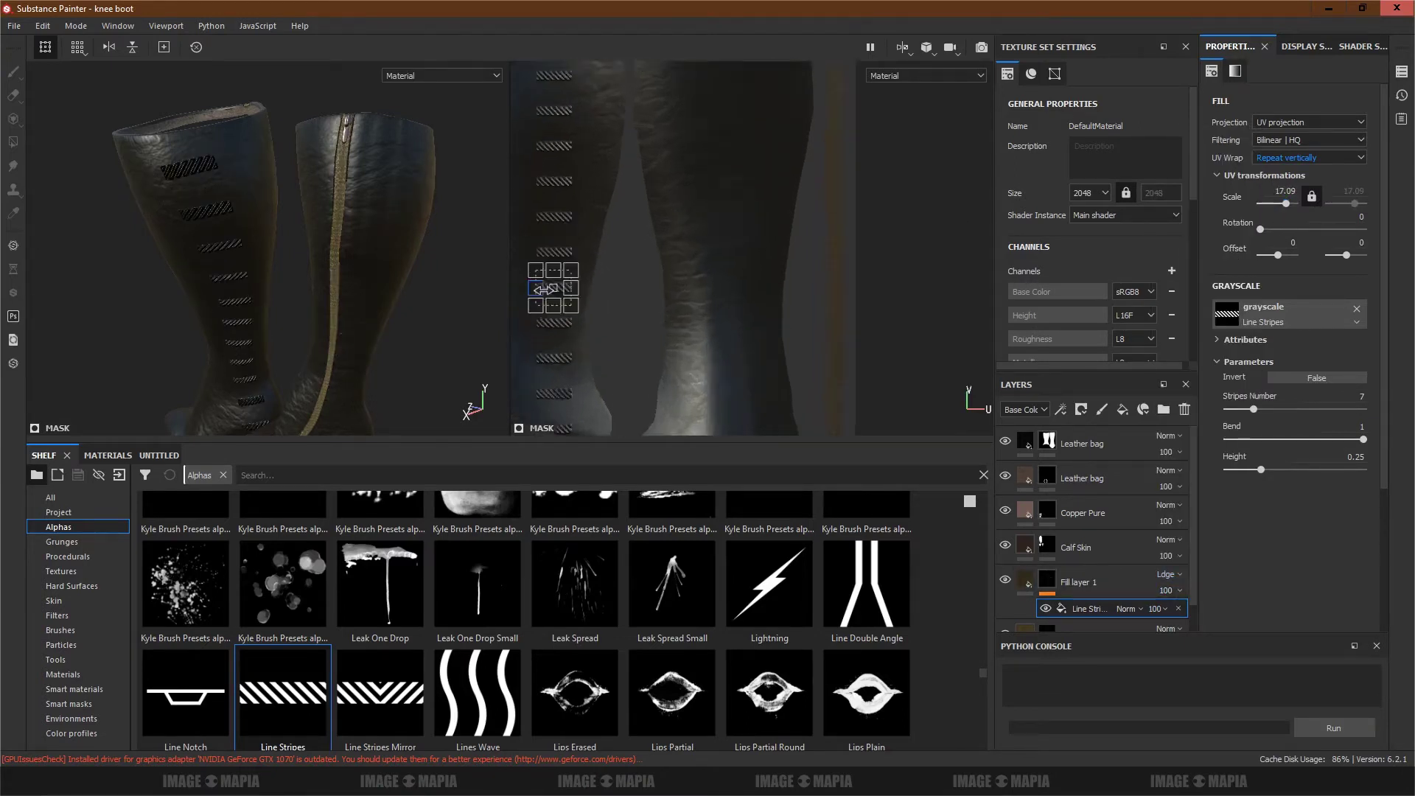
scroll(567, 295, up, 3)
mouse_move(568, 294)
mouse_down()
mouse_move(891, 293)
mouse_move(711, 316)
mouse_up()
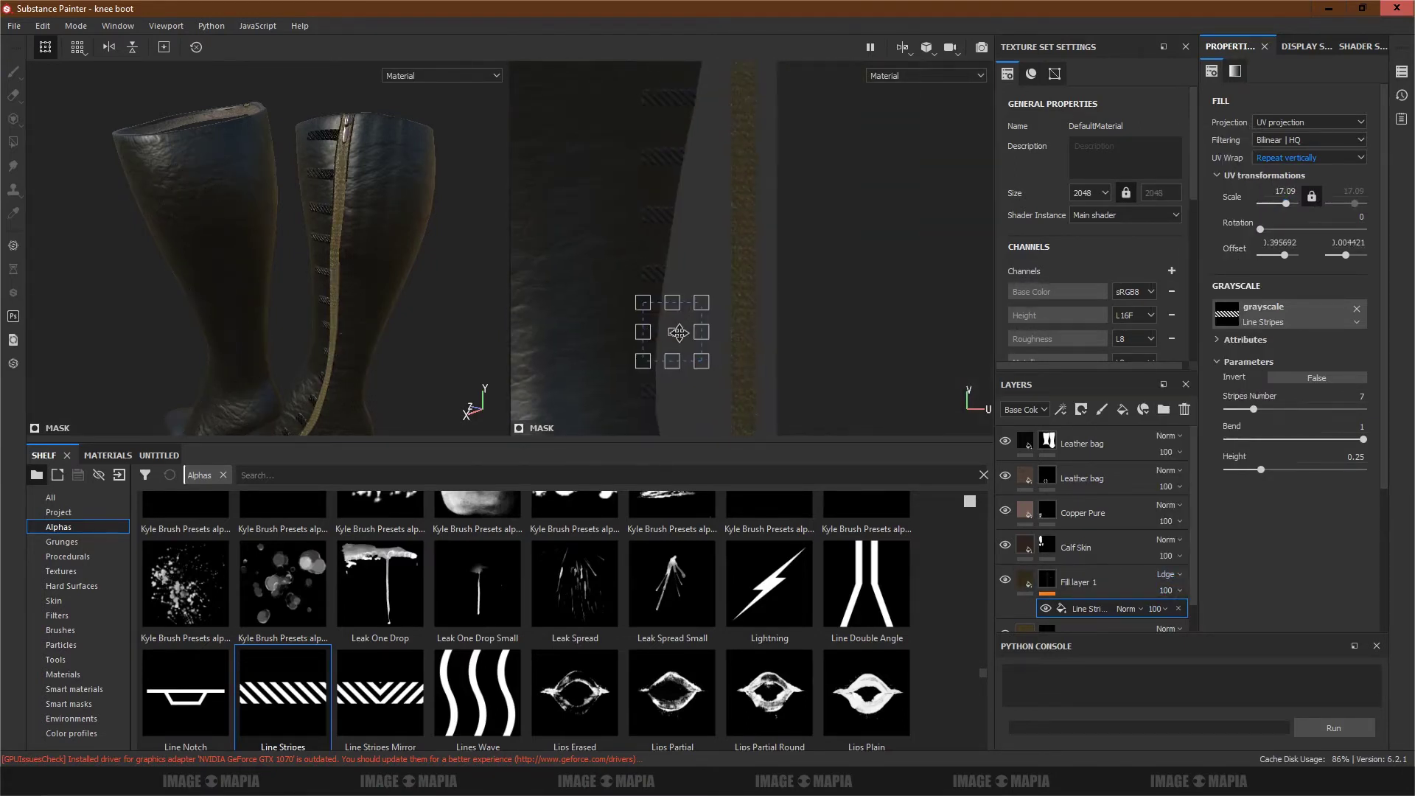
scroll(326, 248, up, 5)
scroll(327, 248, up, 2)
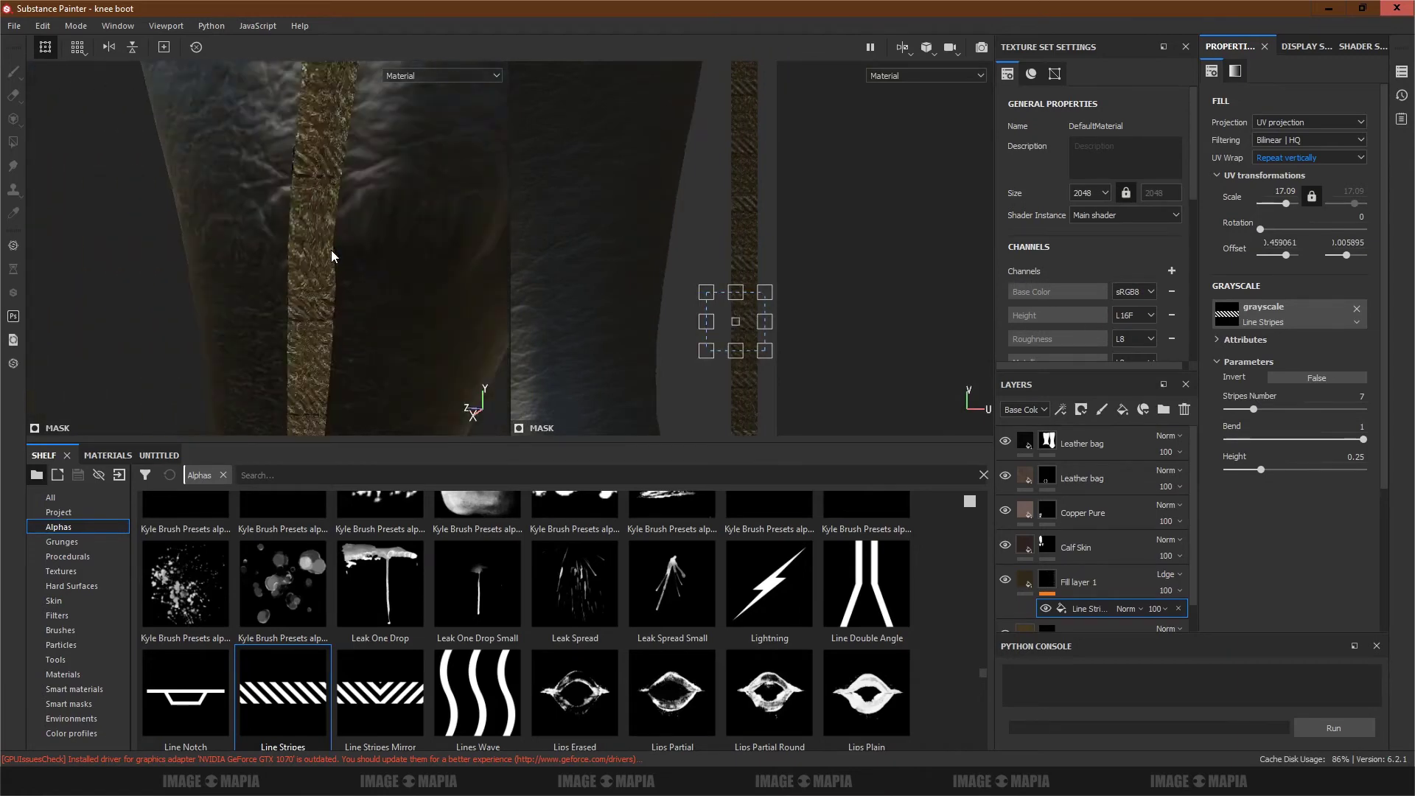
mouse_move(764, 292)
mouse_down()
mouse_move(745, 312)
mouse_move(773, 328)
mouse_up()
scroll(729, 332, up, 3)
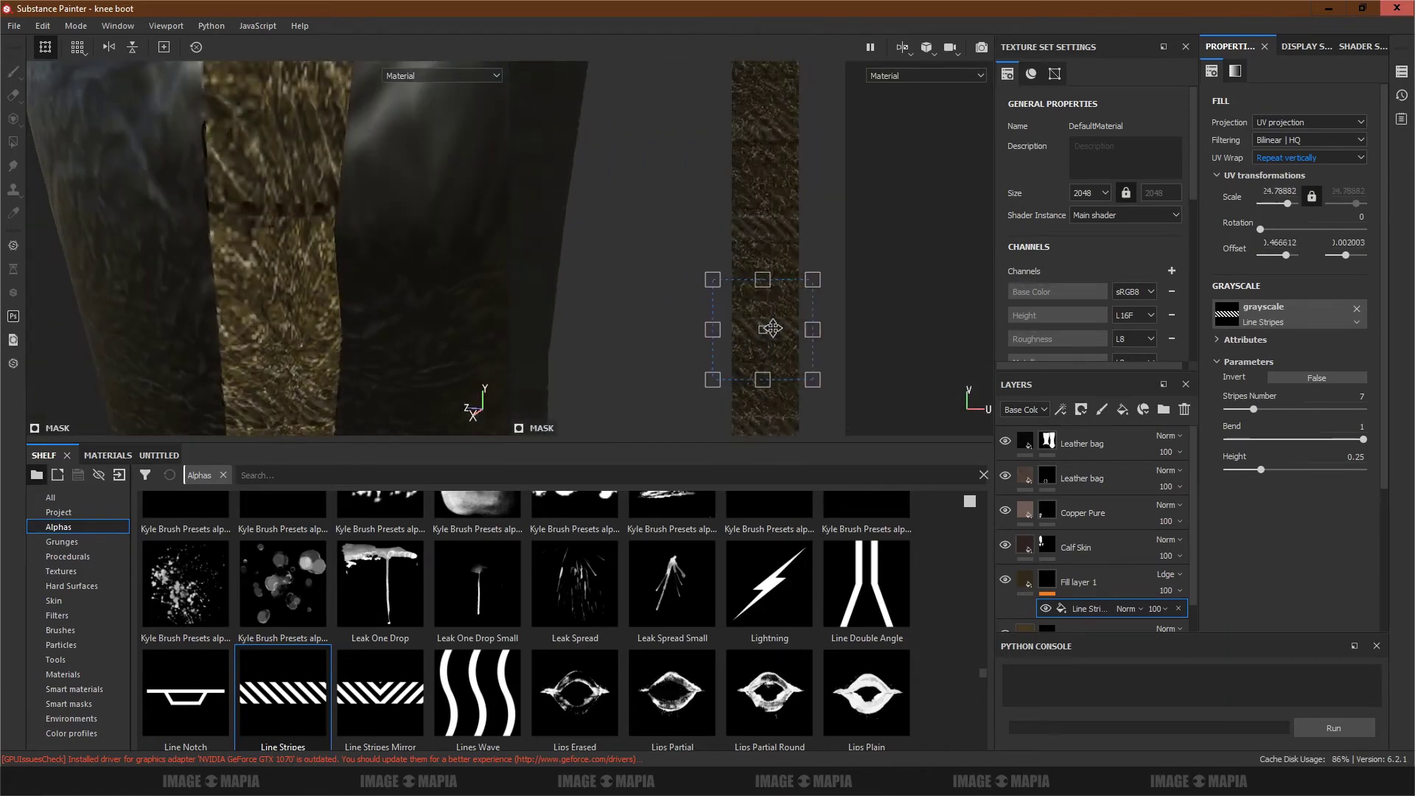
scroll(454, 621, up, 5)
scroll(454, 621, down, 5)
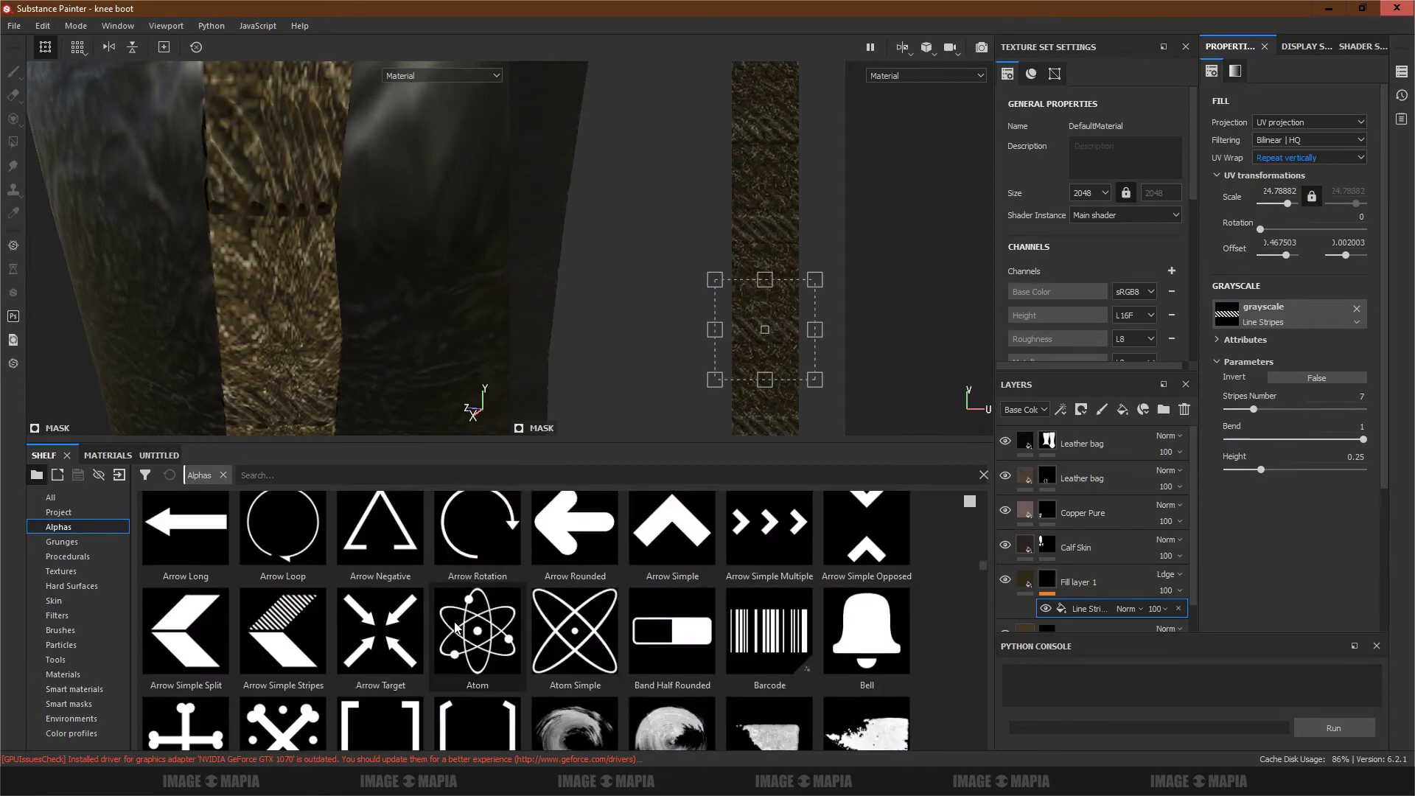
scroll(454, 620, down, 5)
scroll(454, 621, down, 5)
scroll(456, 620, down, 5)
scroll(455, 621, down, 5)
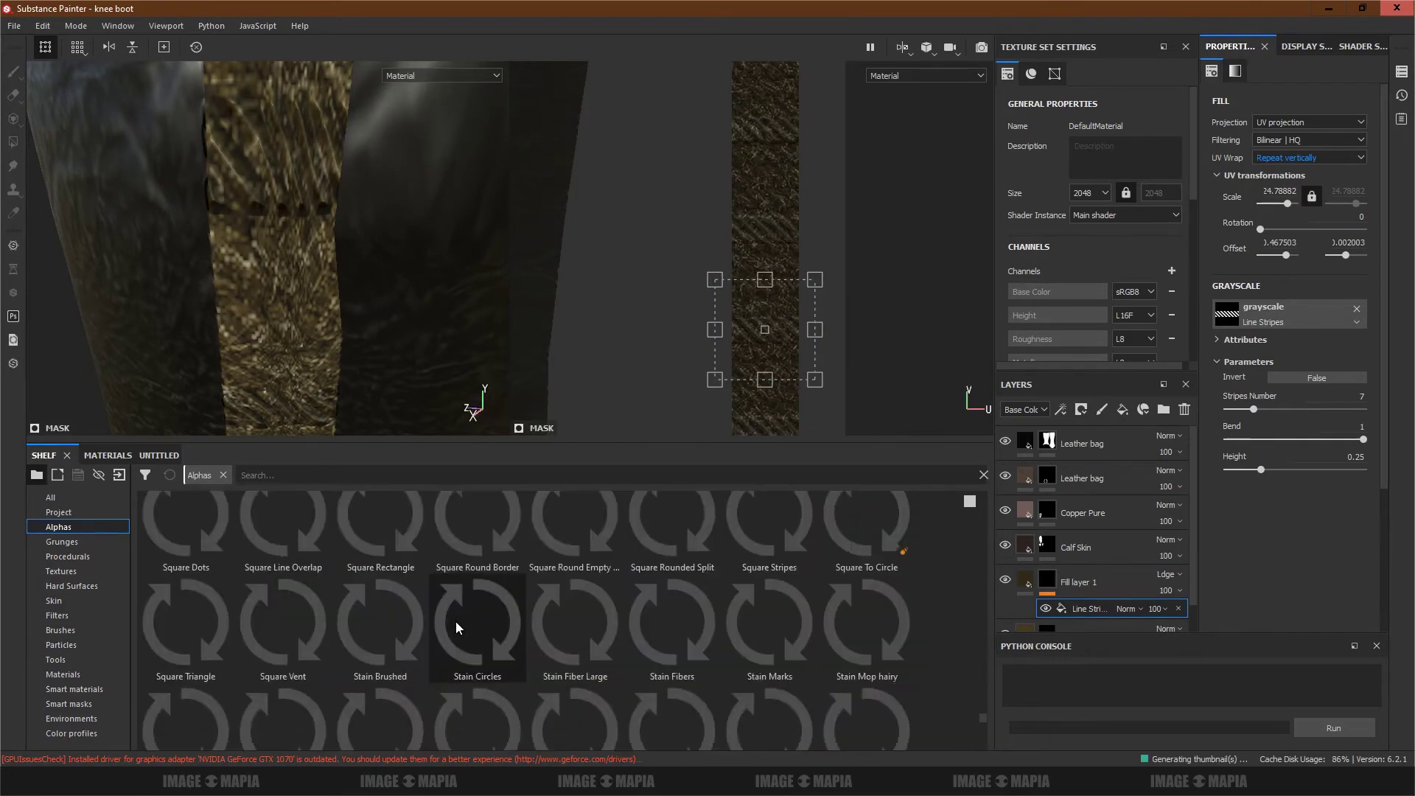
scroll(456, 620, down, 5)
scroll(455, 620, down, 5)
scroll(456, 620, down, 5)
scroll(456, 620, up, 2)
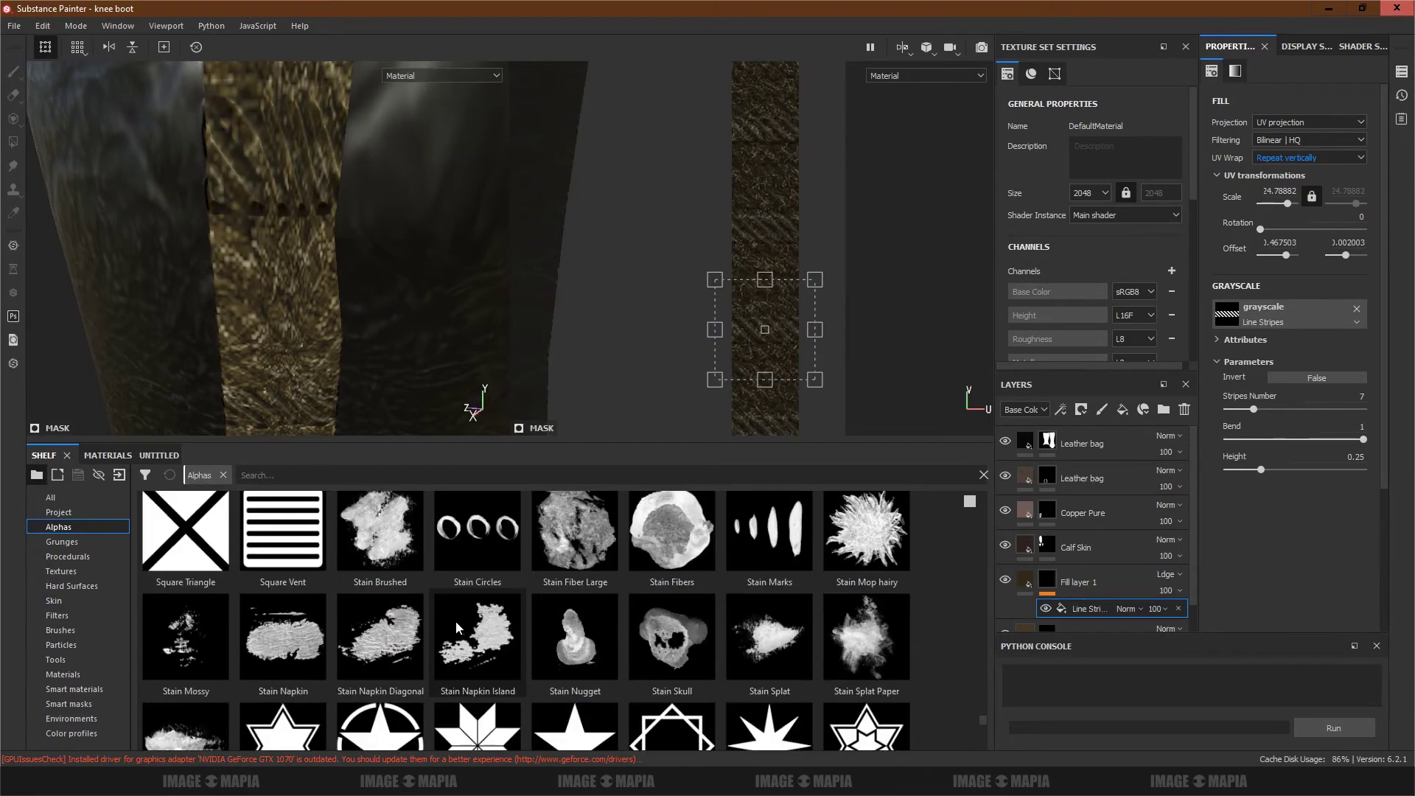
drag(283, 530, 1260, 306)
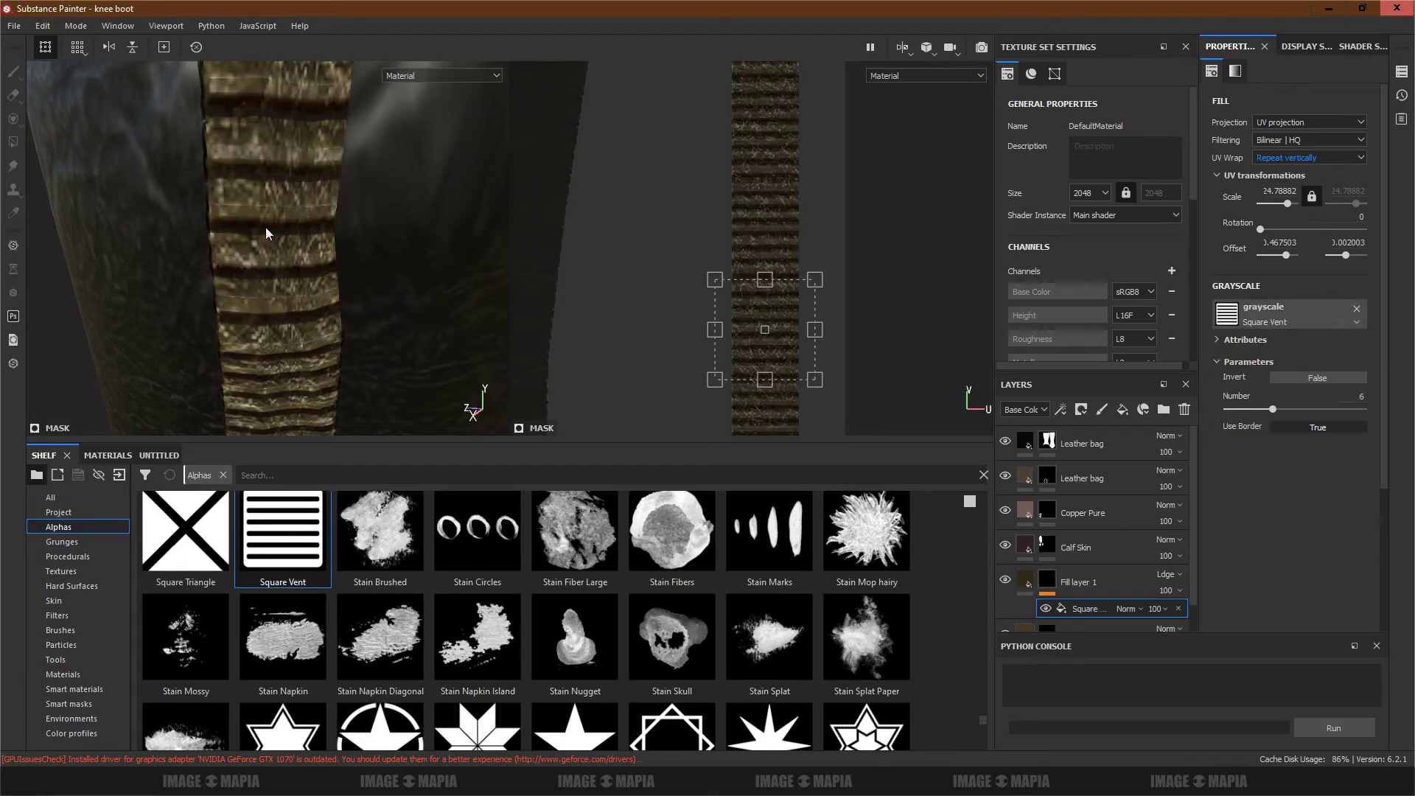
Step: Tile the zipper strip's stripes more densely, raising the UV scale to about 53
mouse_move(816, 292)
mouse_down()
mouse_move(737, 367)
mouse_move(798, 356)
mouse_up()
scroll(254, 230, down, 8)
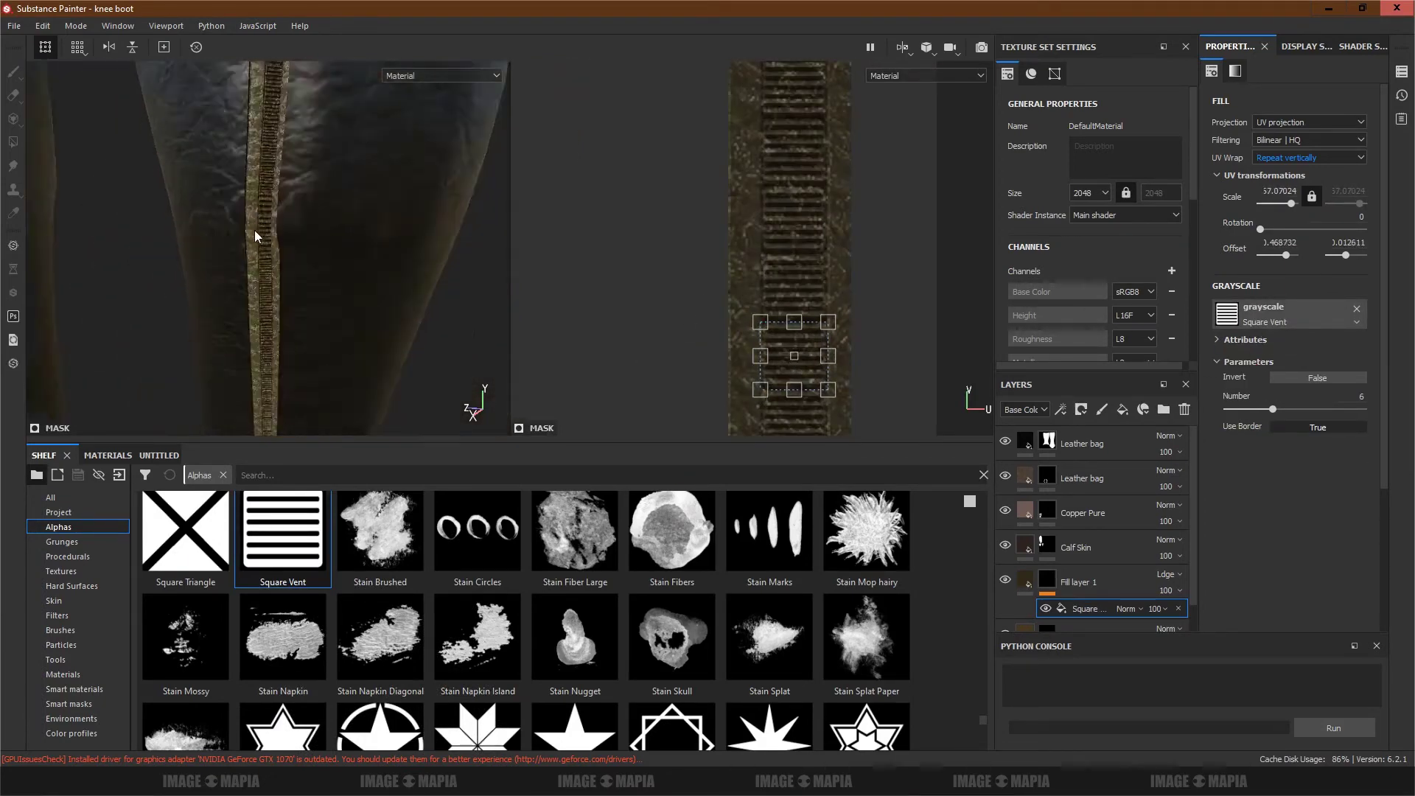
alt+right_drag(253, 243, 578, 263)
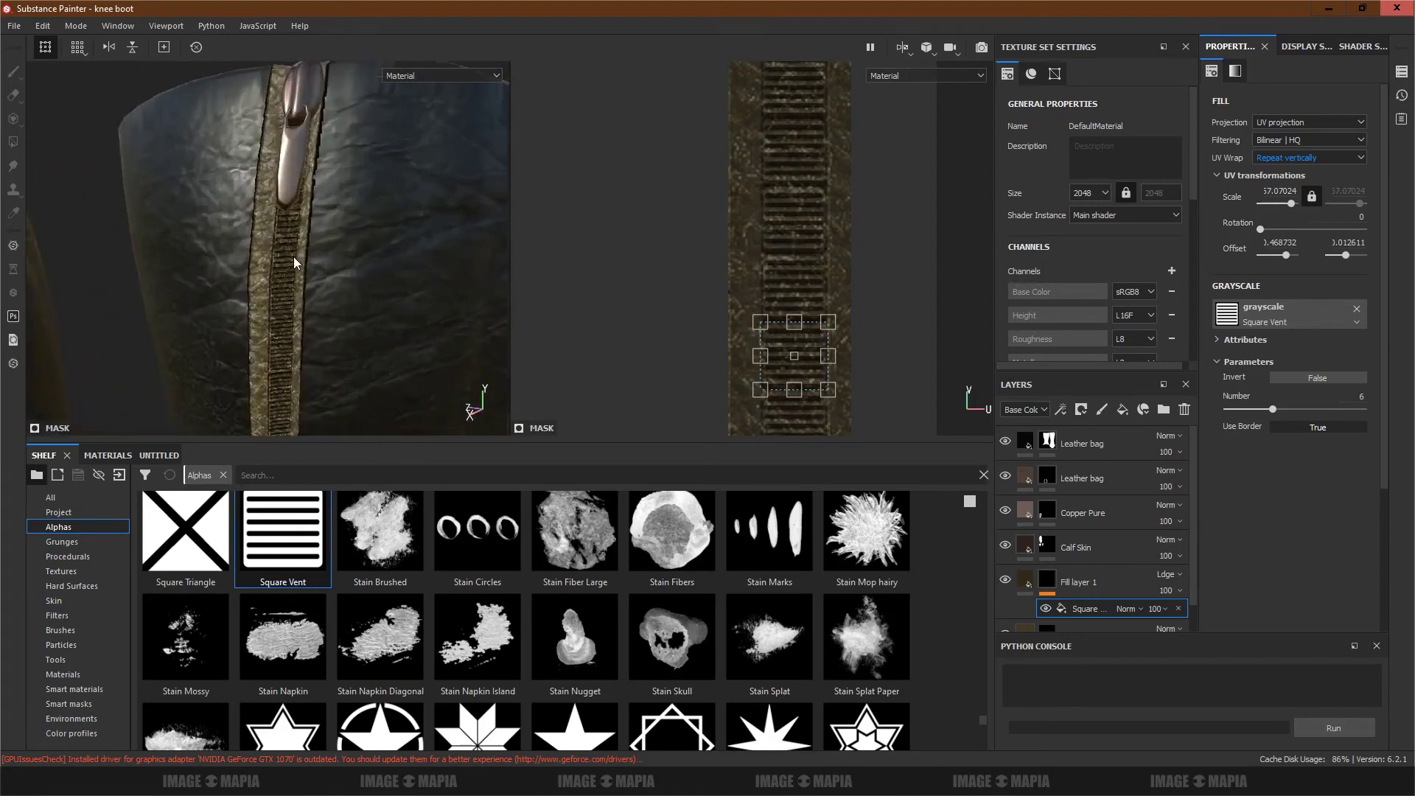
scroll(578, 263, up, 3)
drag(757, 313, 742, 302)
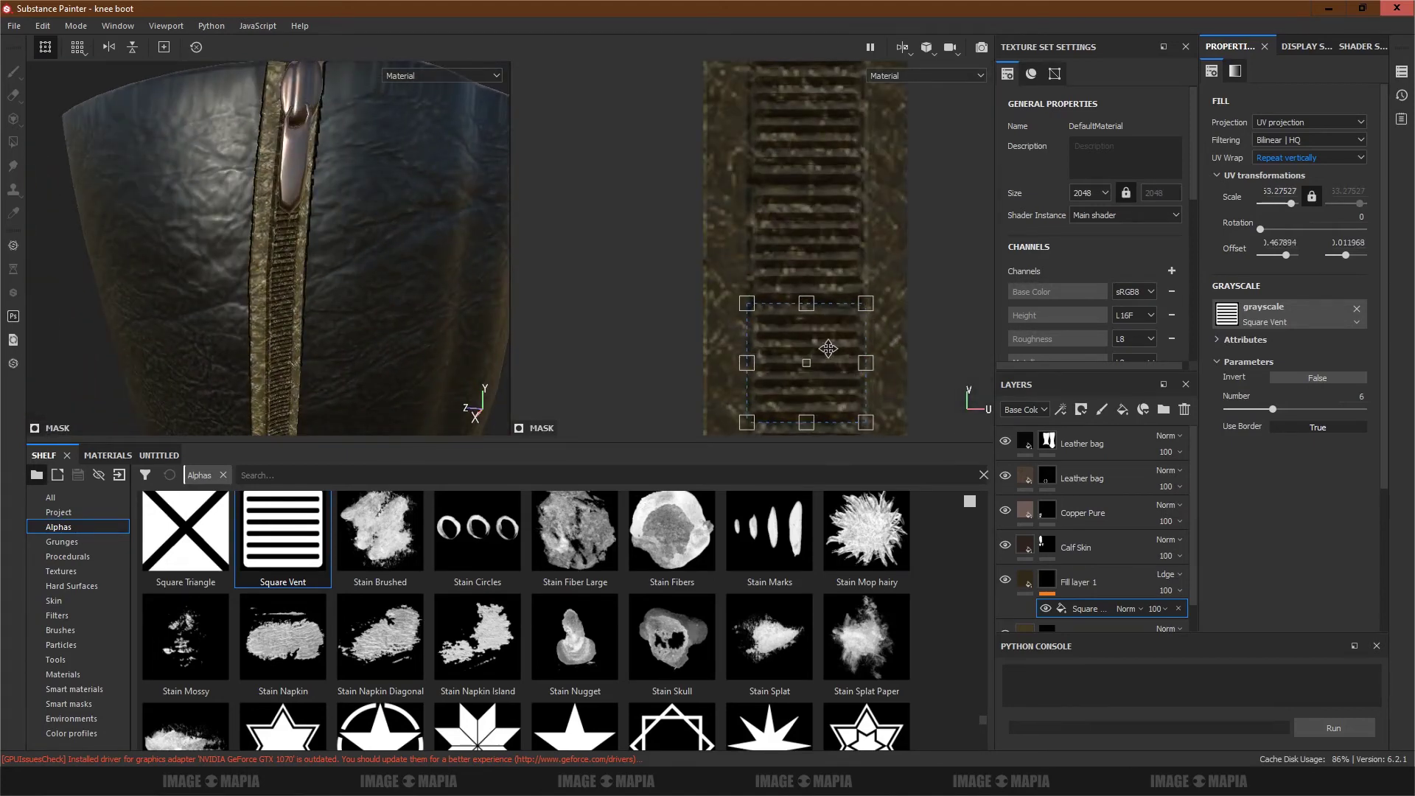
Step: Orbit and zoom around the boots to inspect the denser zipper stripes
mouse_move(337, 234)
alt+mouse_down()
mouse_move(354, 259)
mouse_move(312, 316)
mouse_move(452, 306)
mouse_move(286, 303)
mouse_move(322, 299)
mouse_move(328, 342)
mouse_move(324, 177)
mouse_move(325, 226)
alt+mouse_up()
alt+right_drag(325, 226, 294, 272)
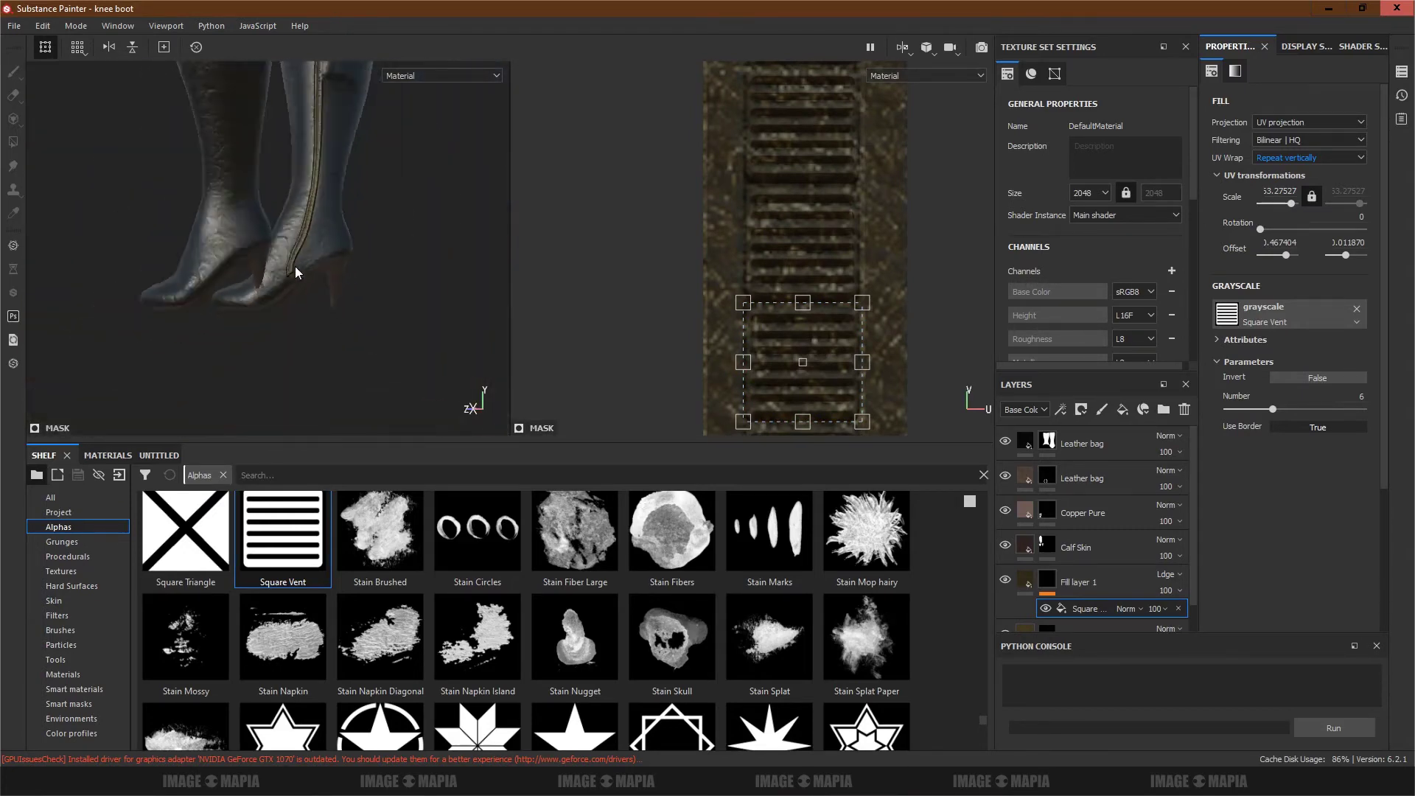
mouse_move(294, 273)
alt+middle_down()
mouse_move(280, 279)
mouse_move(330, 306)
alt+middle_up()
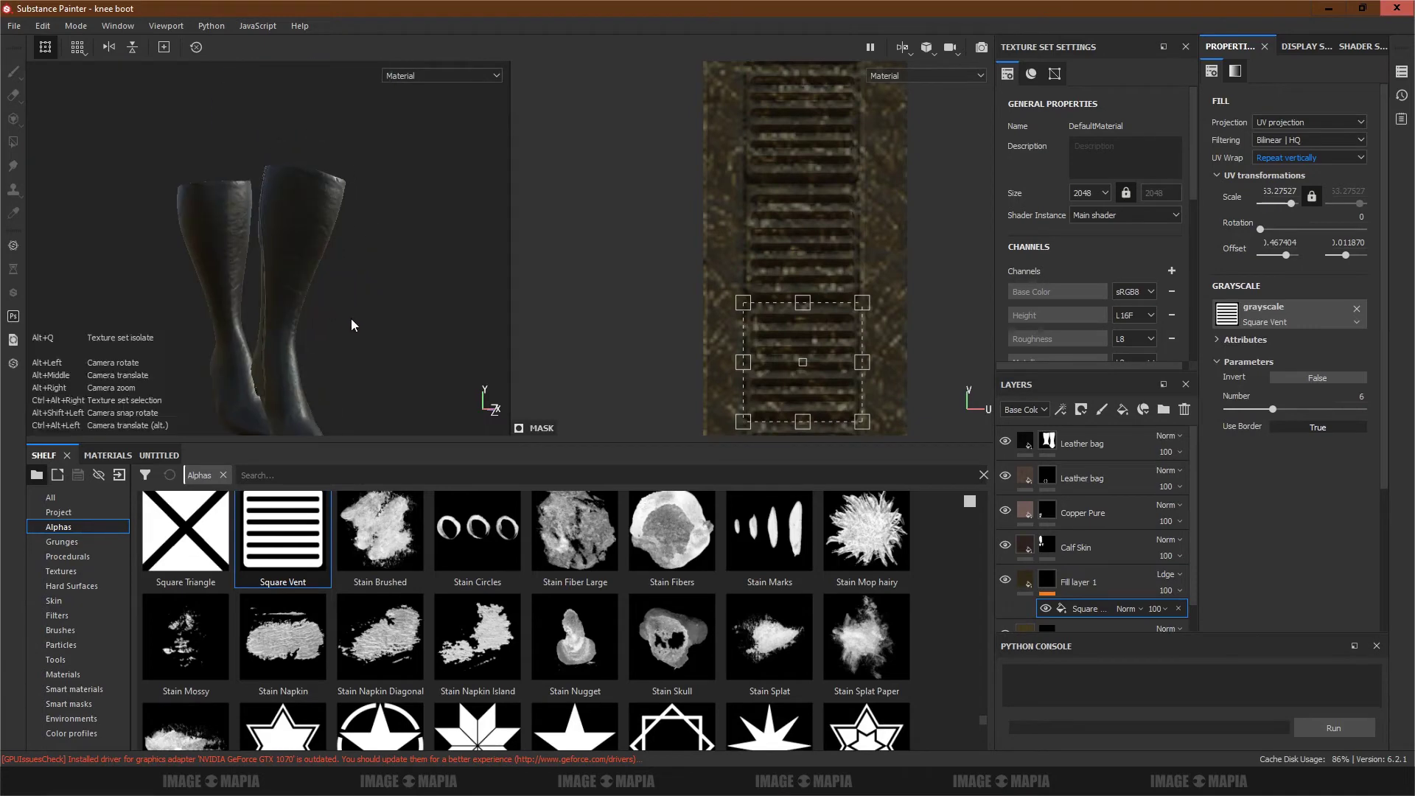
mouse_move(351, 325)
alt+right_down()
mouse_move(366, 348)
mouse_move(316, 272)
alt+right_up()
mouse_move(316, 272)
alt+mouse_down()
mouse_move(337, 329)
mouse_move(319, 378)
mouse_move(294, 341)
mouse_move(220, 303)
mouse_move(343, 266)
alt+mouse_up()
drag(646, 446, 644, 528)
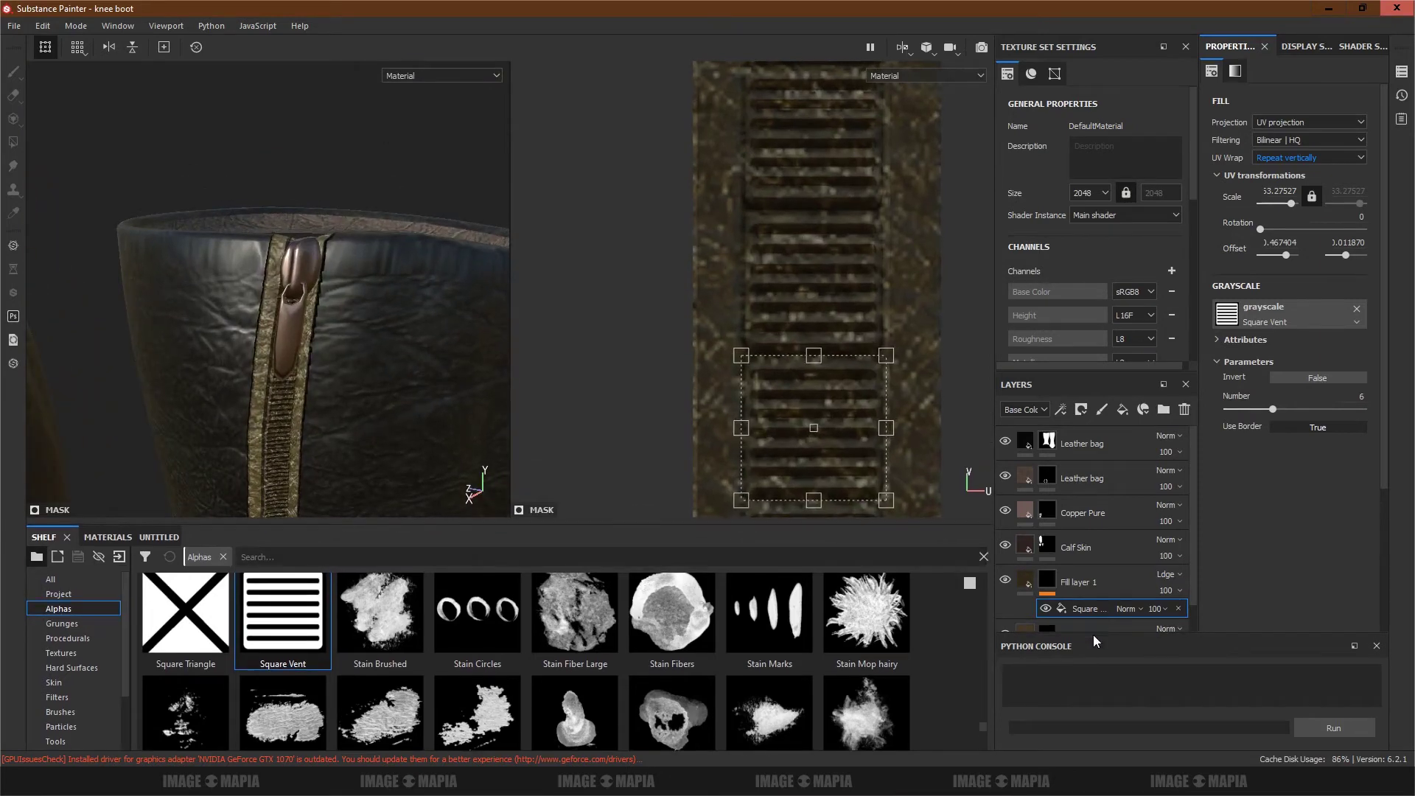
scroll(386, 277, down, 5)
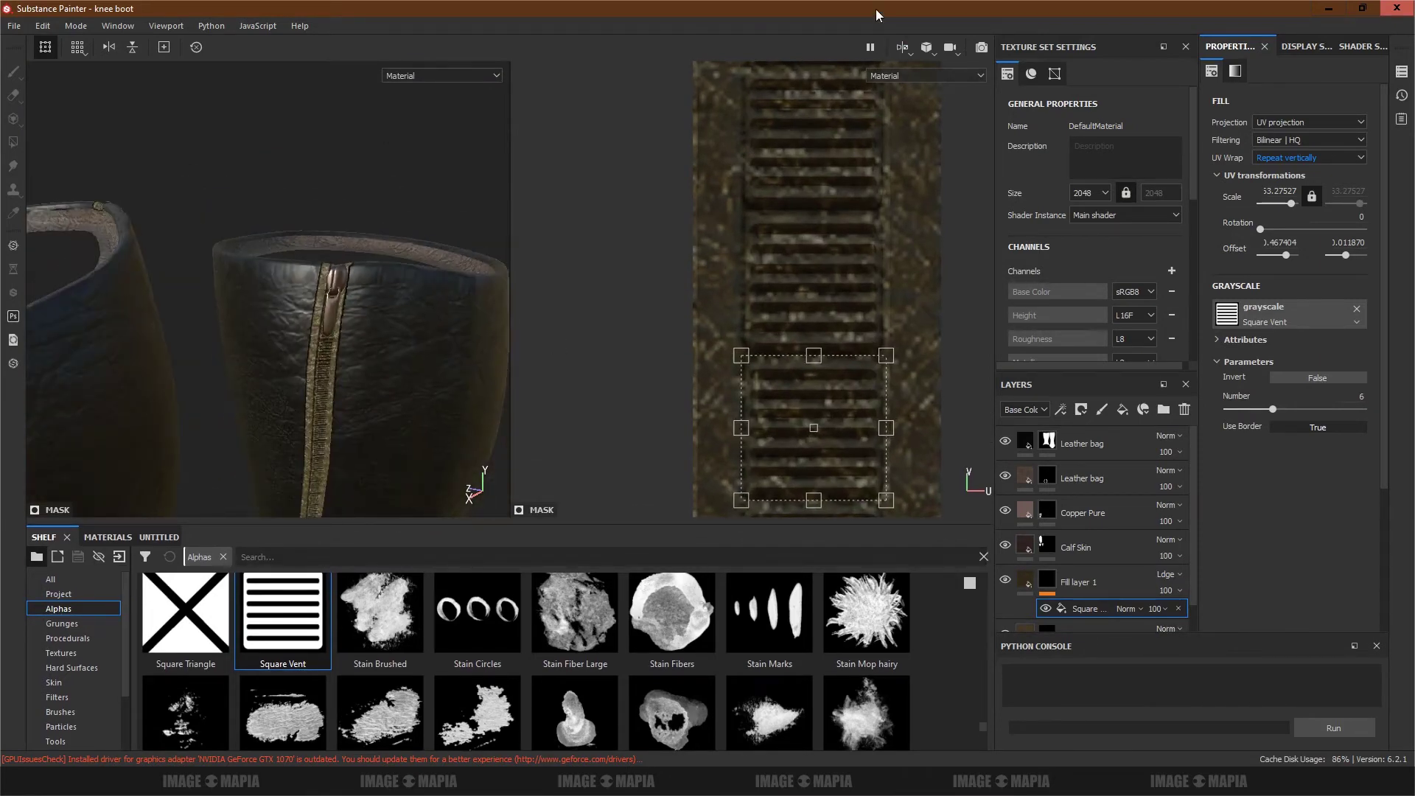
Step: Switch the viewport to the 3D-only layout and orbit the boots to a new angle
click(899, 53)
click(925, 87)
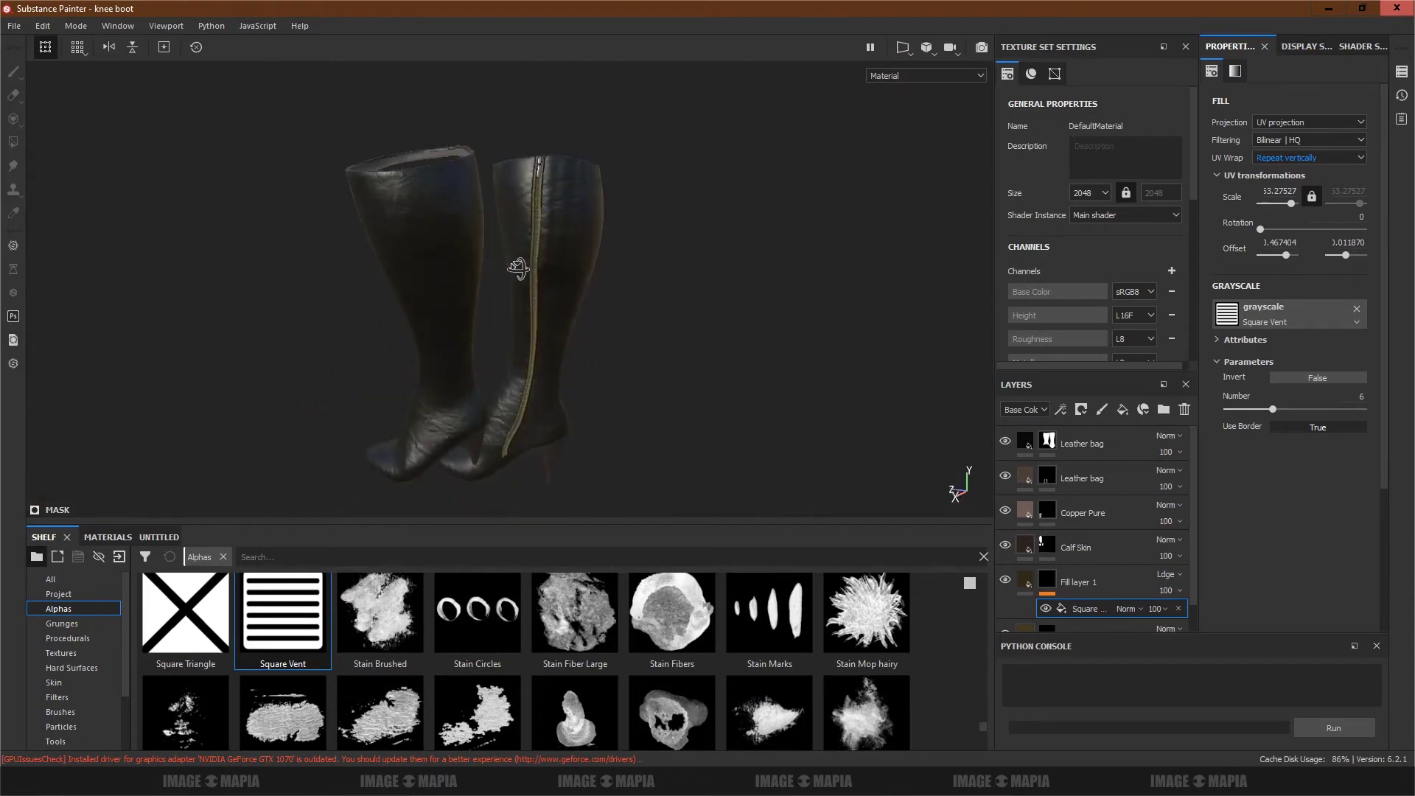
mouse_move(589, 294)
alt+mouse_down()
mouse_move(713, 277)
mouse_move(518, 385)
mouse_move(487, 308)
mouse_move(660, 228)
alt+mouse_up()
scroll(1084, 246, down, 1)
scroll(1105, 266, down, 4)
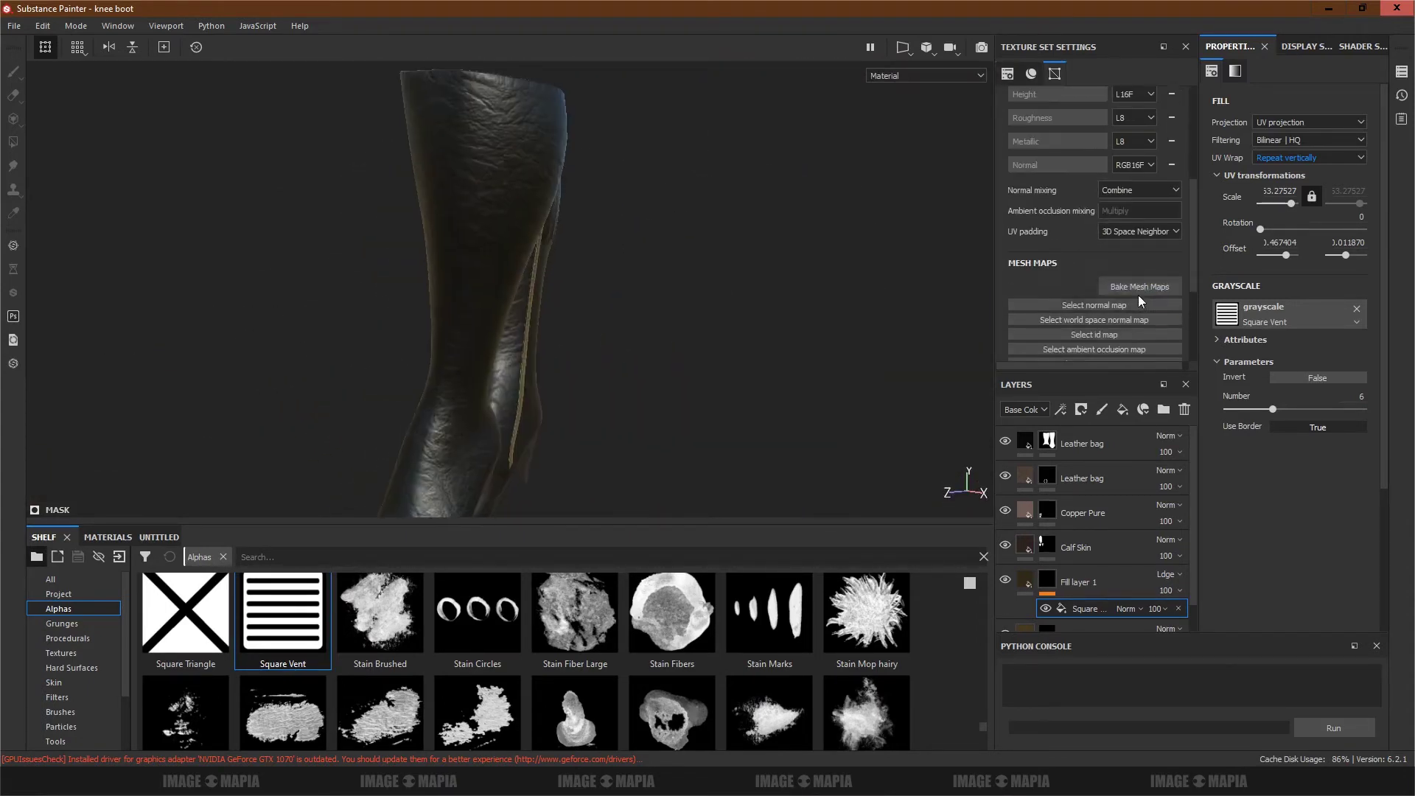
Step: Bake all seven mesh maps at 2048 and open the texture export settings
click(1137, 287)
click(723, 190)
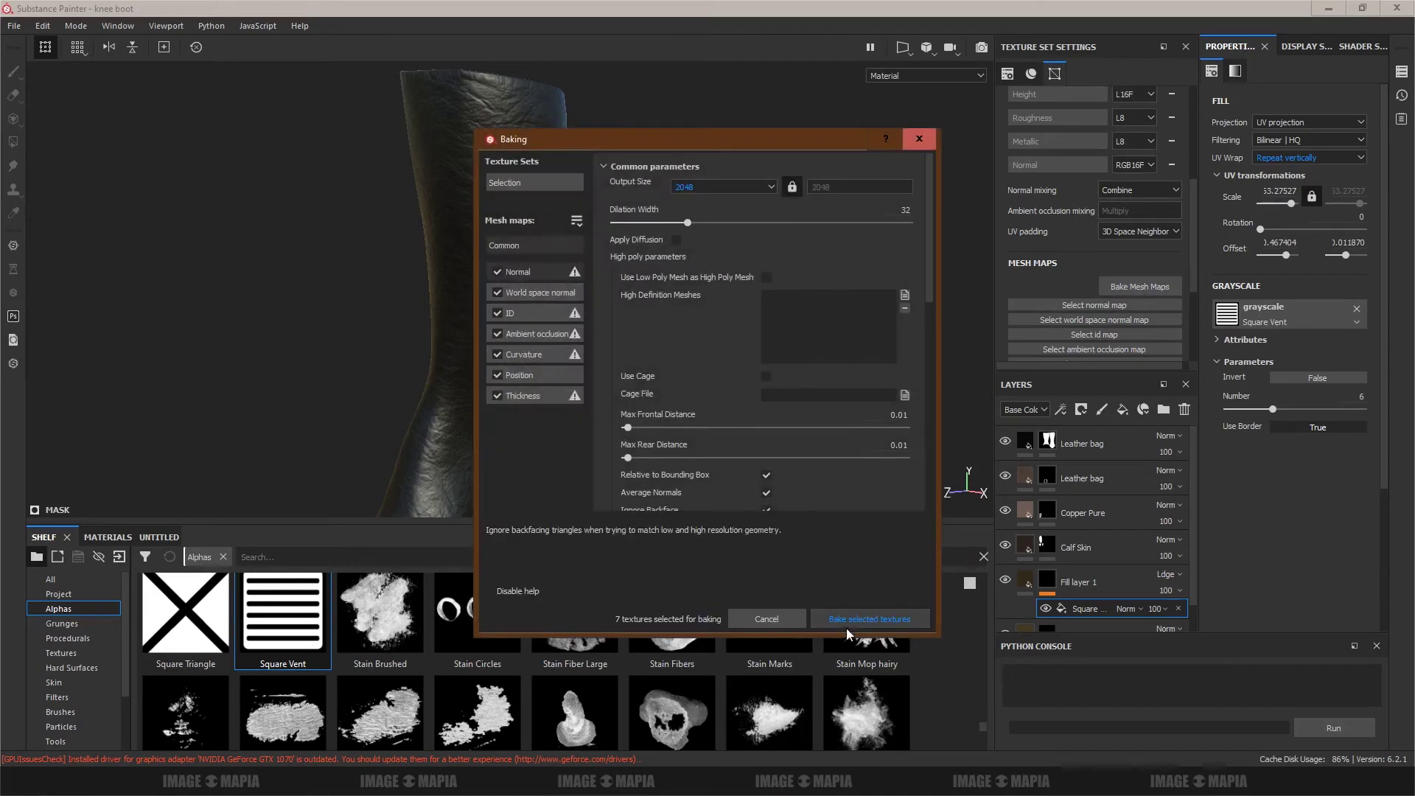
click(869, 624)
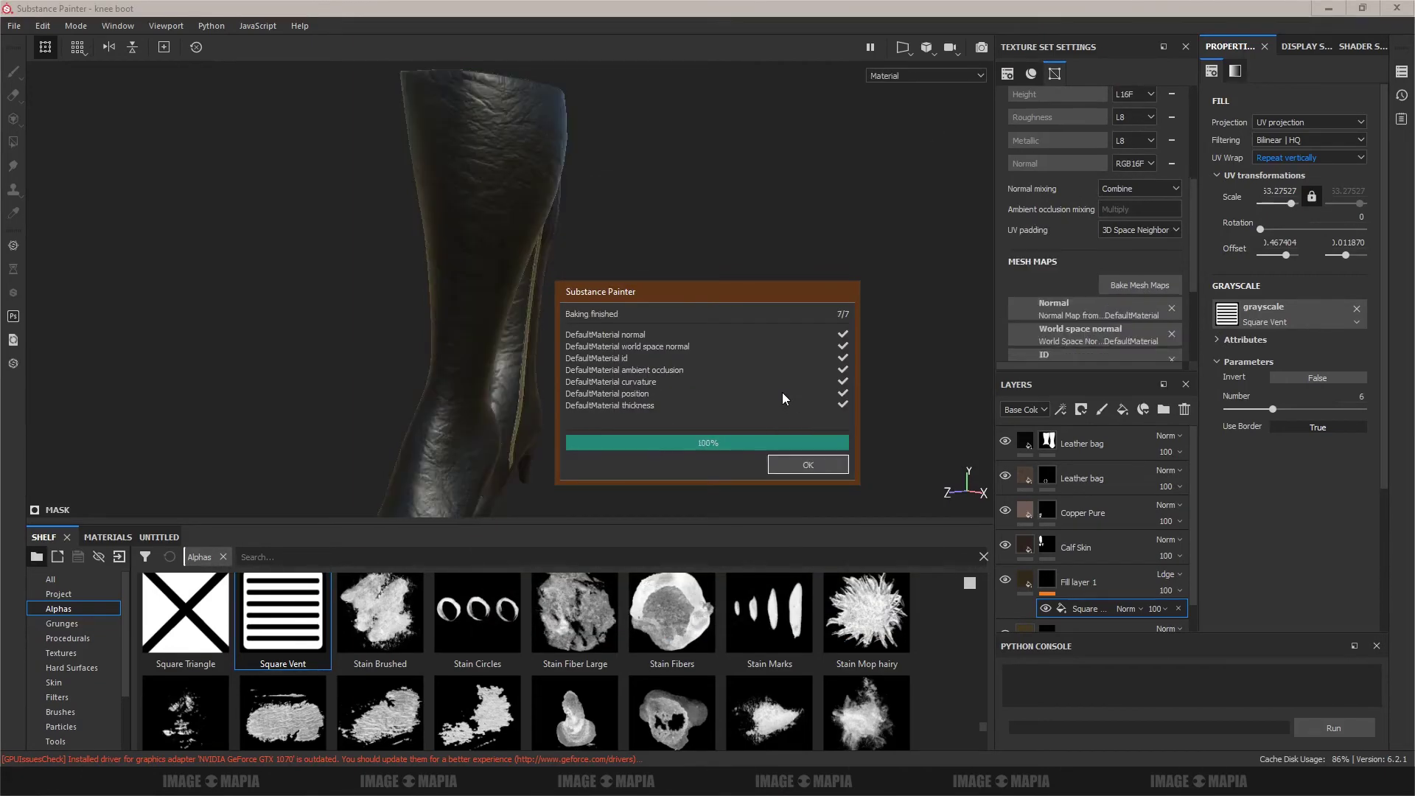
click(13, 25)
click(44, 290)
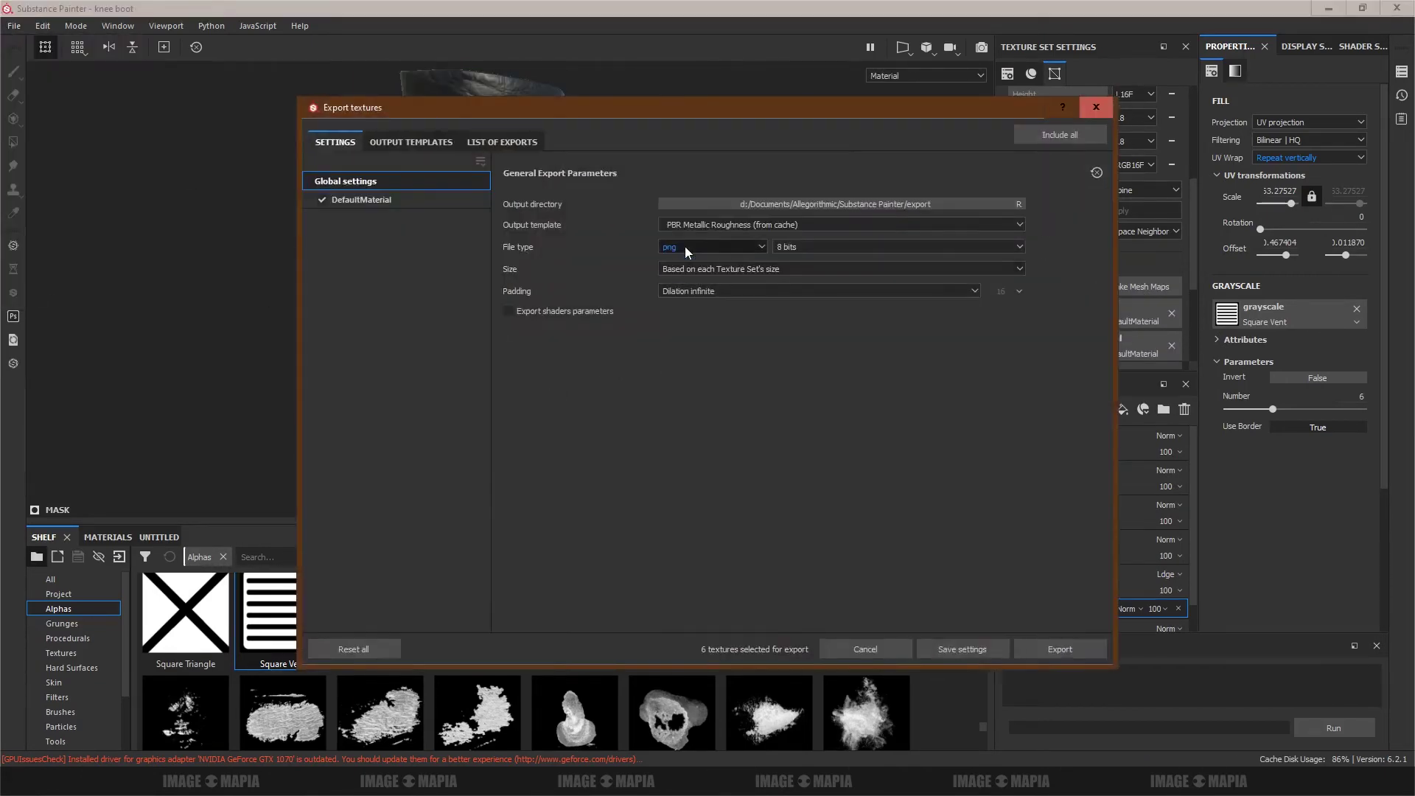
Step: Export the PBR textures as png at 2048 and open the output directory
click(684, 246)
scroll(683, 298, up, 1)
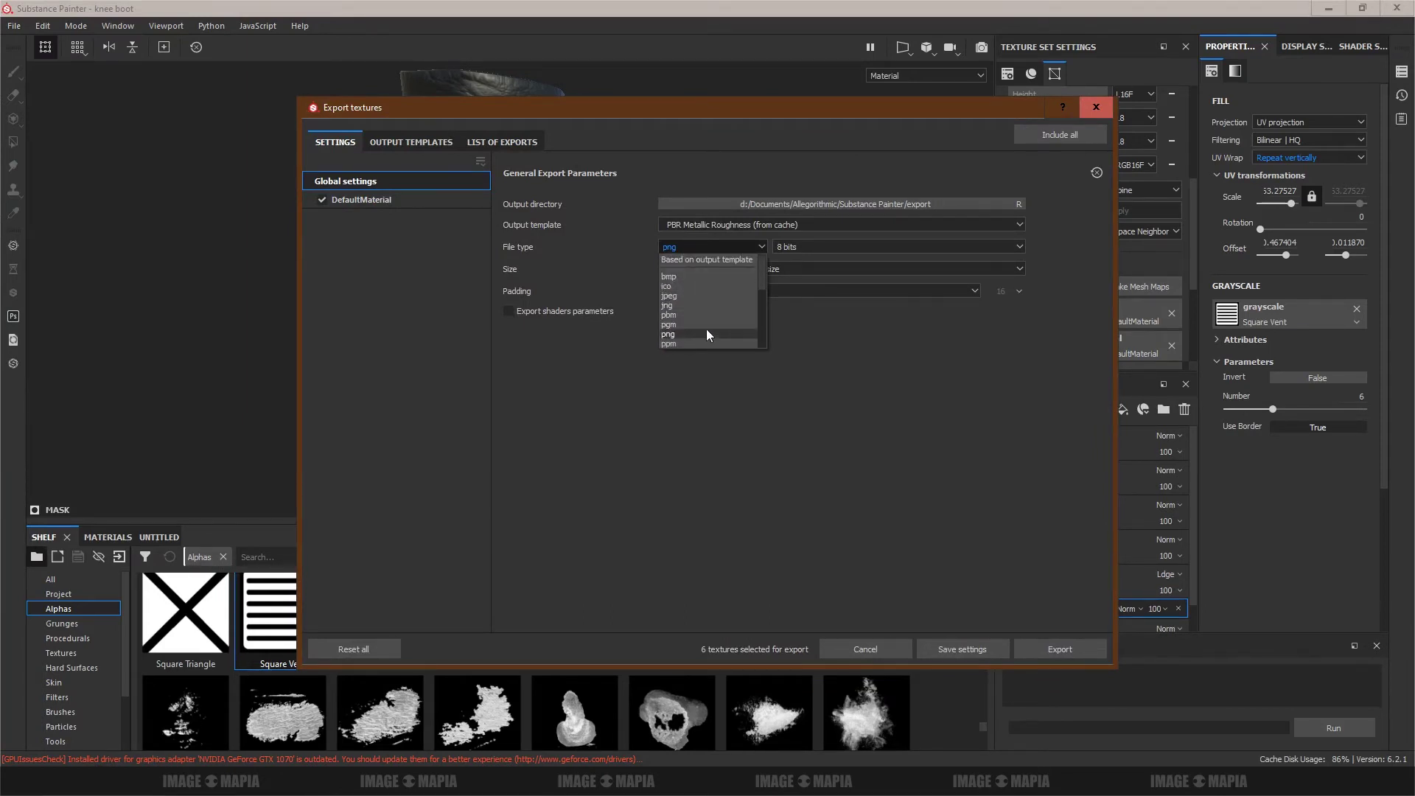
click(762, 243)
click(766, 269)
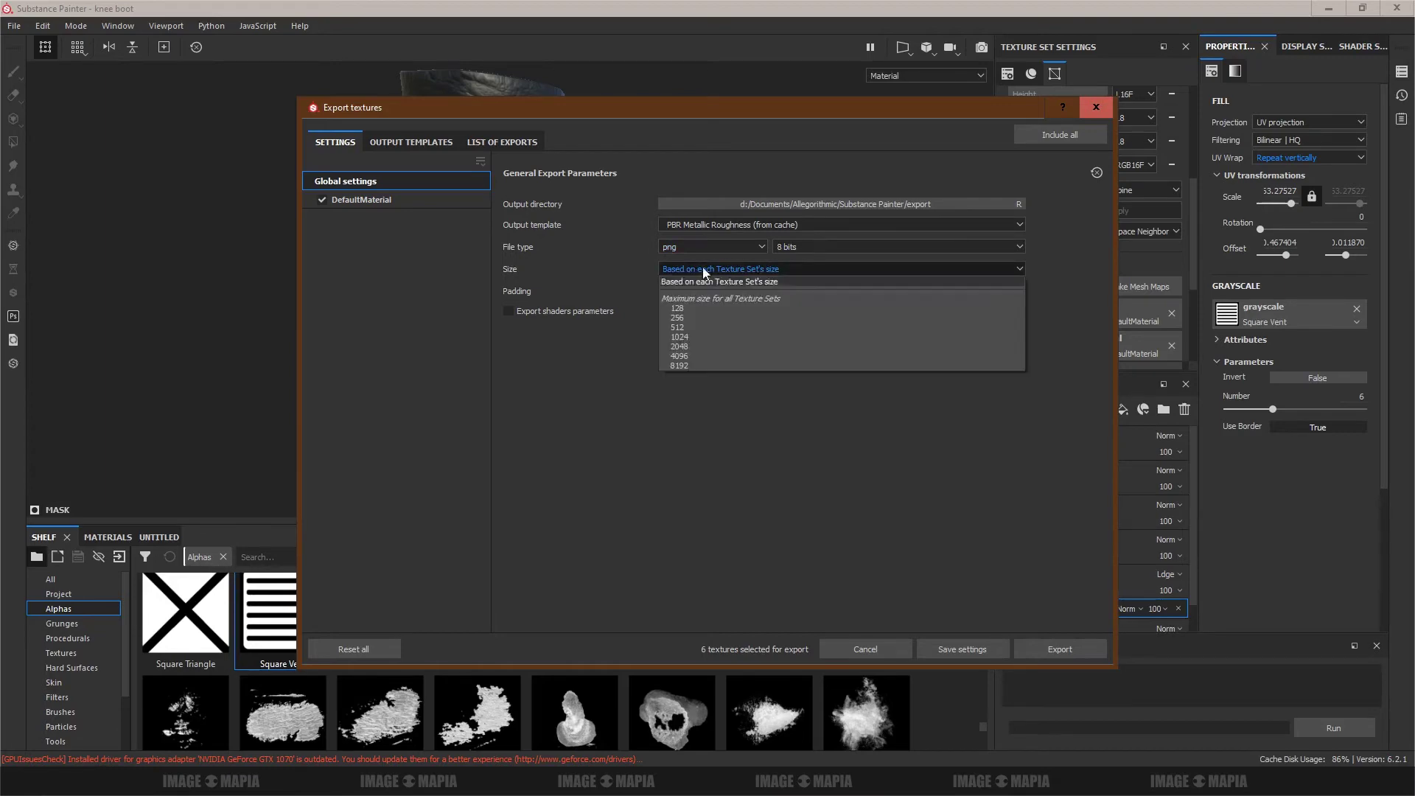
click(689, 345)
click(1058, 650)
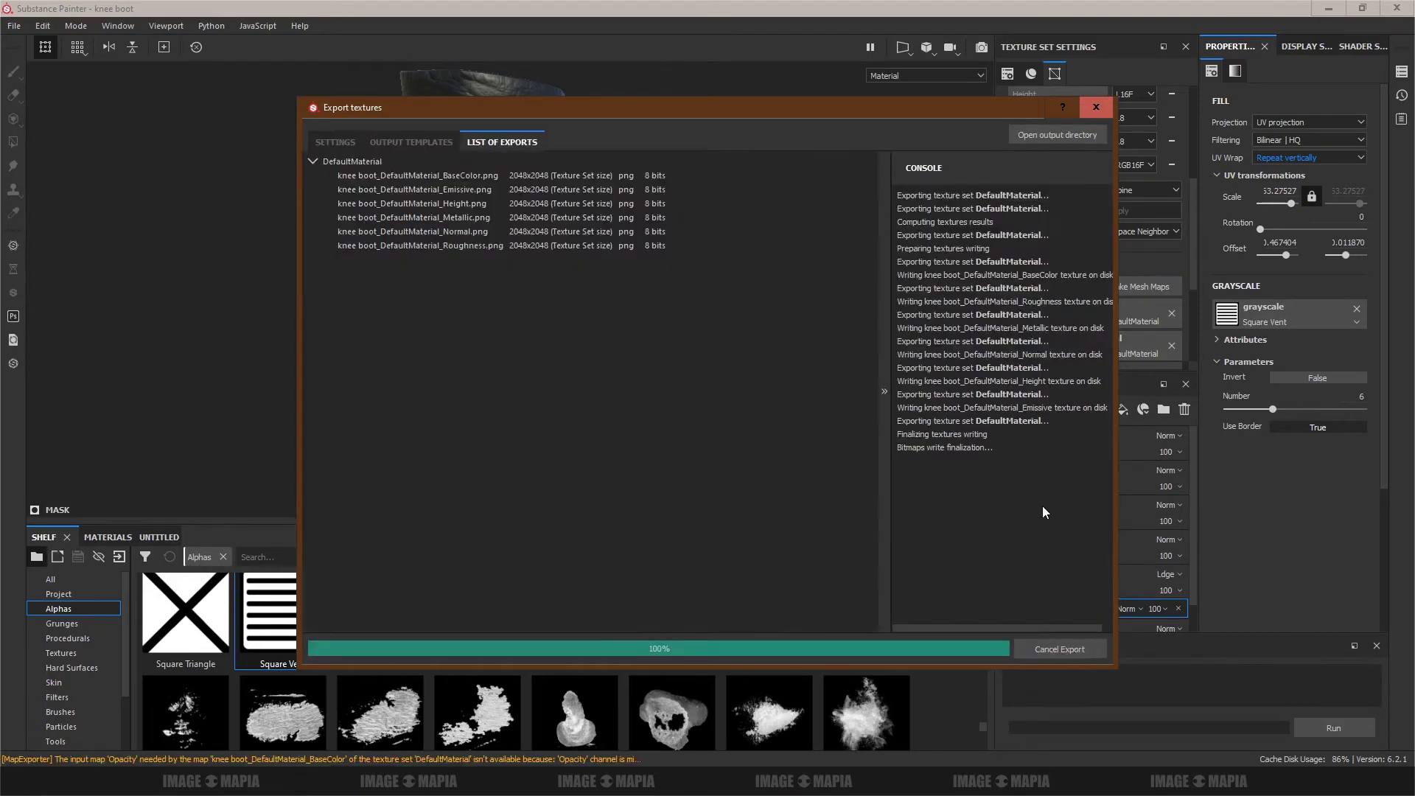
click(1045, 137)
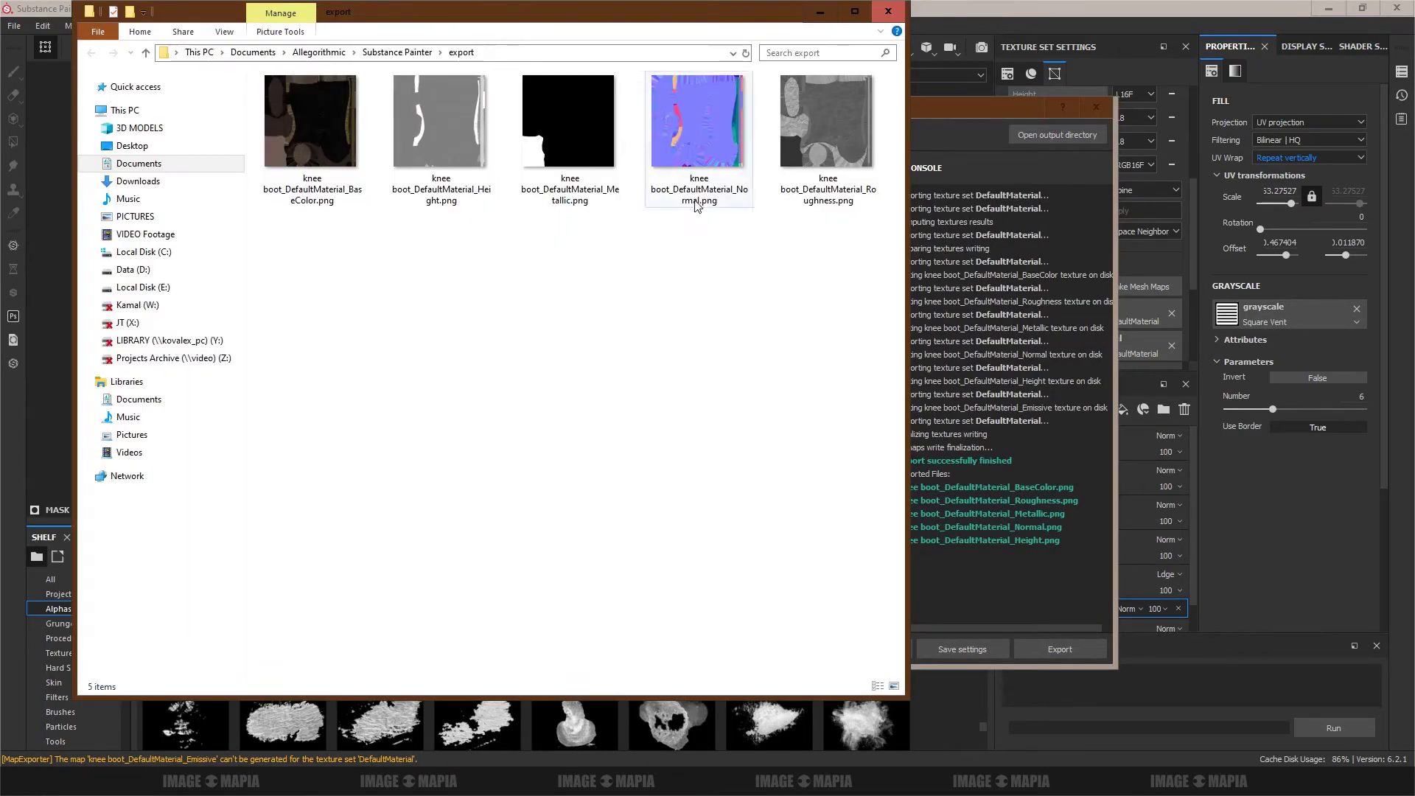
Step: Open knee boot_DefaultMaterial_BaseColor.png in FastStone and zoom and pan over its leather and strap areas
double_click(339, 148)
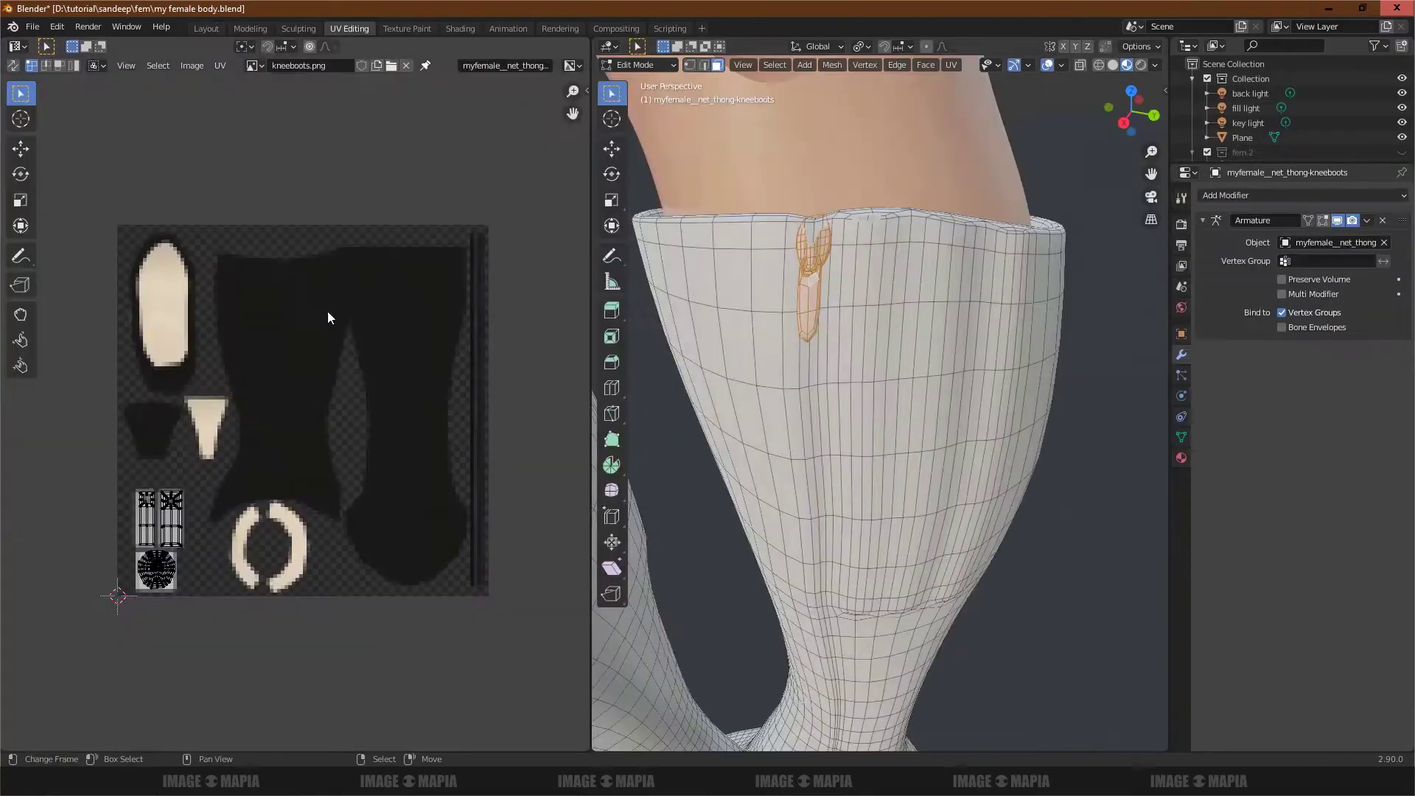
scroll(327, 311, up, 3)
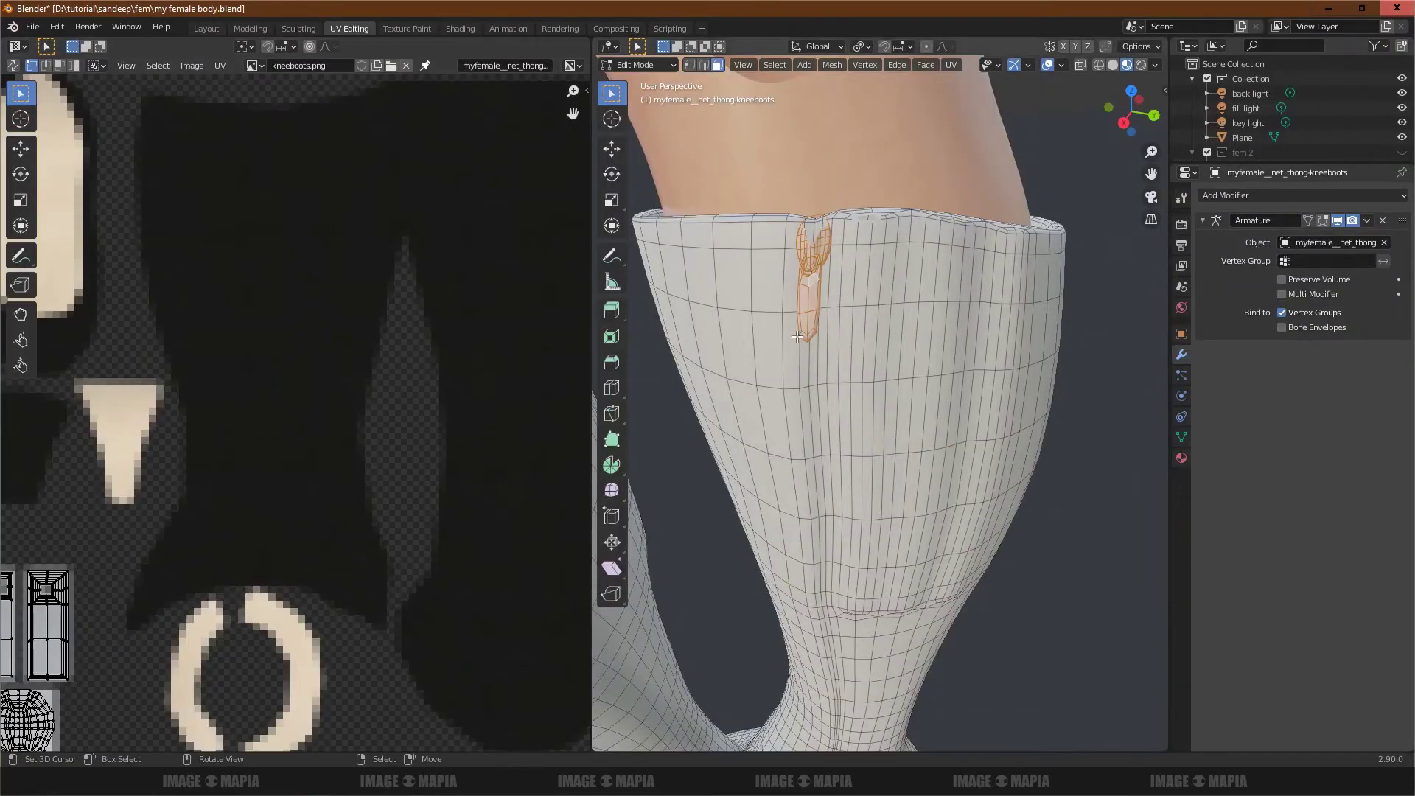
key(a)
scroll(373, 384, down, 3)
scroll(372, 385, up, 2)
scroll(373, 384, down, 2)
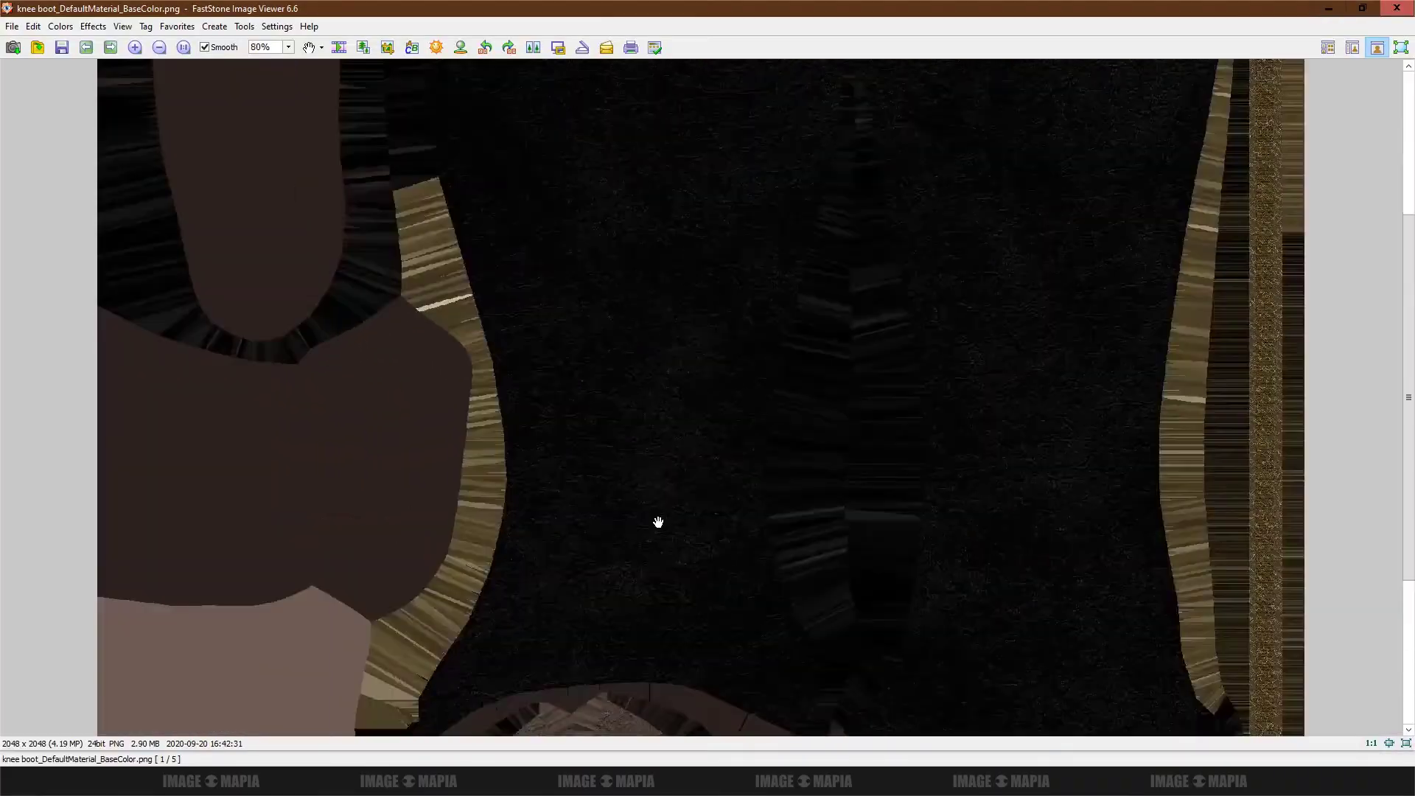
scroll(657, 521, up, 3)
drag(452, 468, 1147, 676)
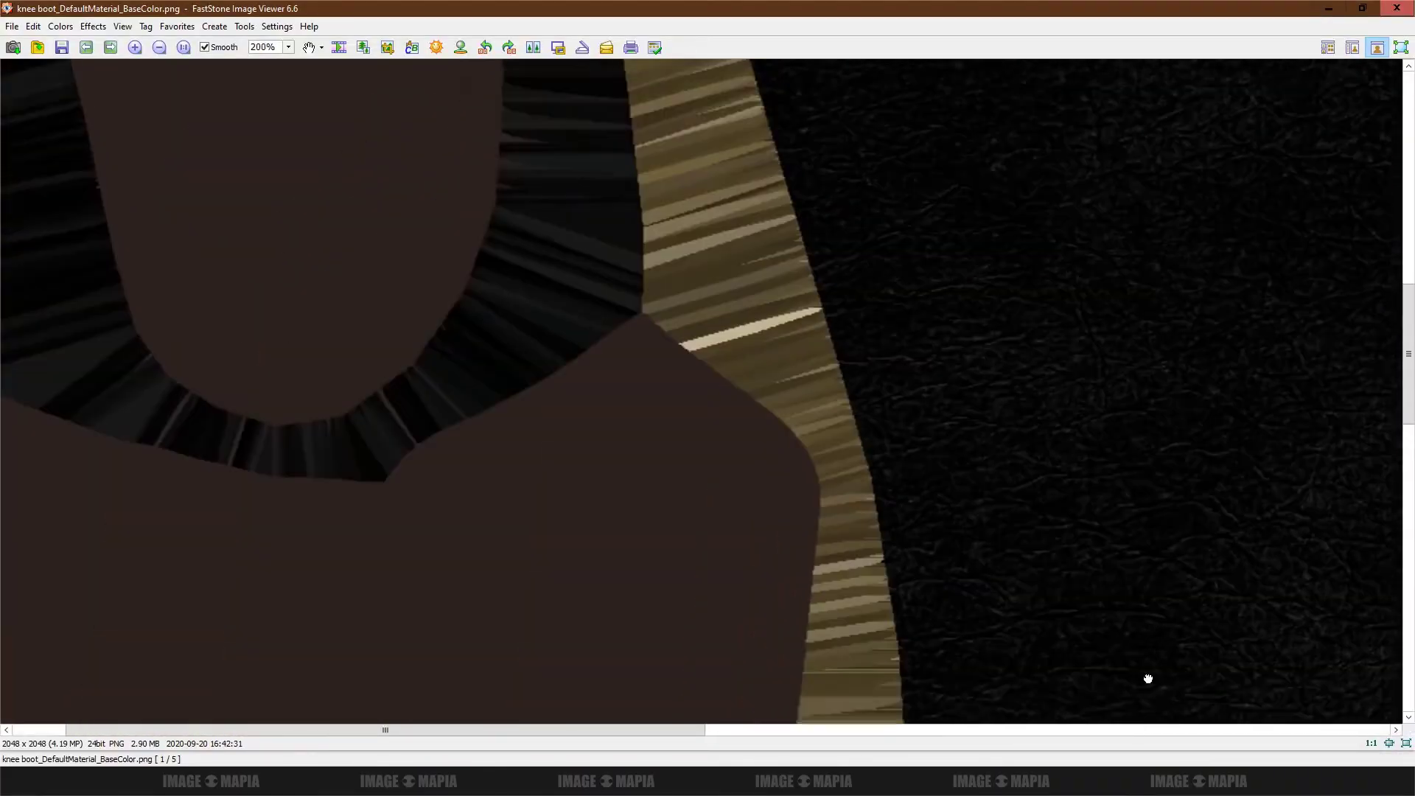
scroll(541, 530, up, 2)
mouse_move(541, 530)
mouse_down()
mouse_move(411, 461)
mouse_move(1103, 135)
mouse_up()
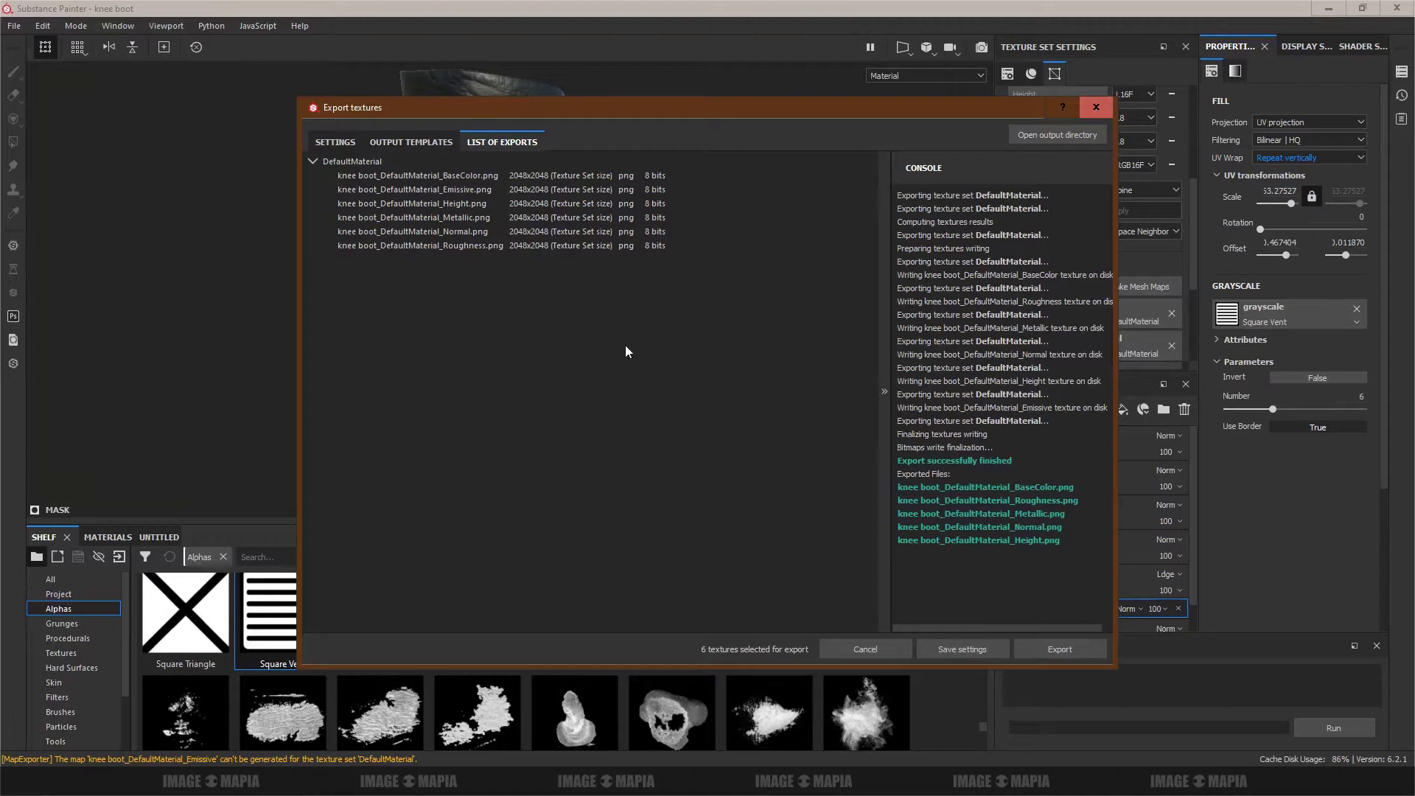
Step: Rename the Calf Skin layer to 'sole' and turn on its material's nrm channel
click(1096, 108)
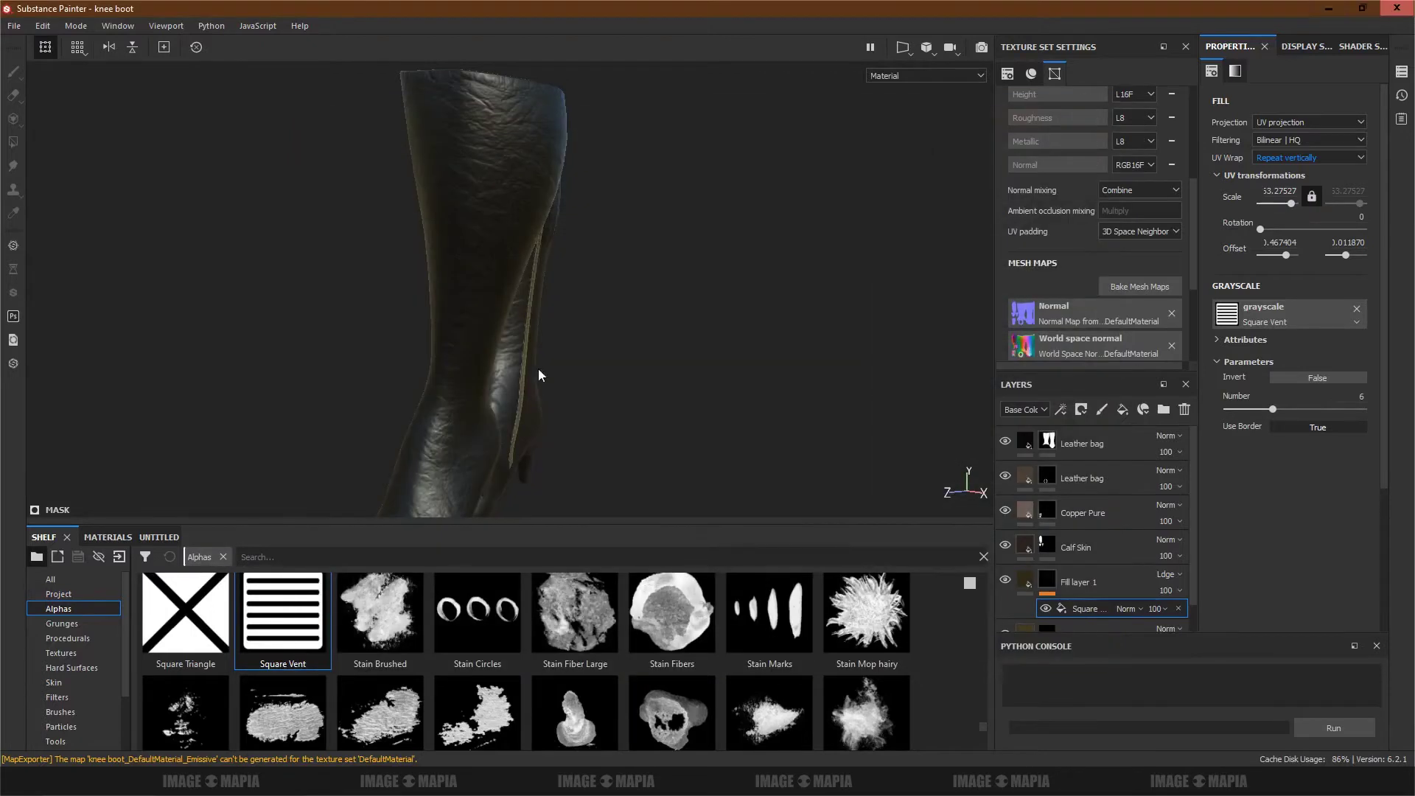
mouse_move(508, 403)
alt+mouse_down()
mouse_move(473, 347)
mouse_move(379, 347)
alt+mouse_up()
scroll(294, 300, up, 3)
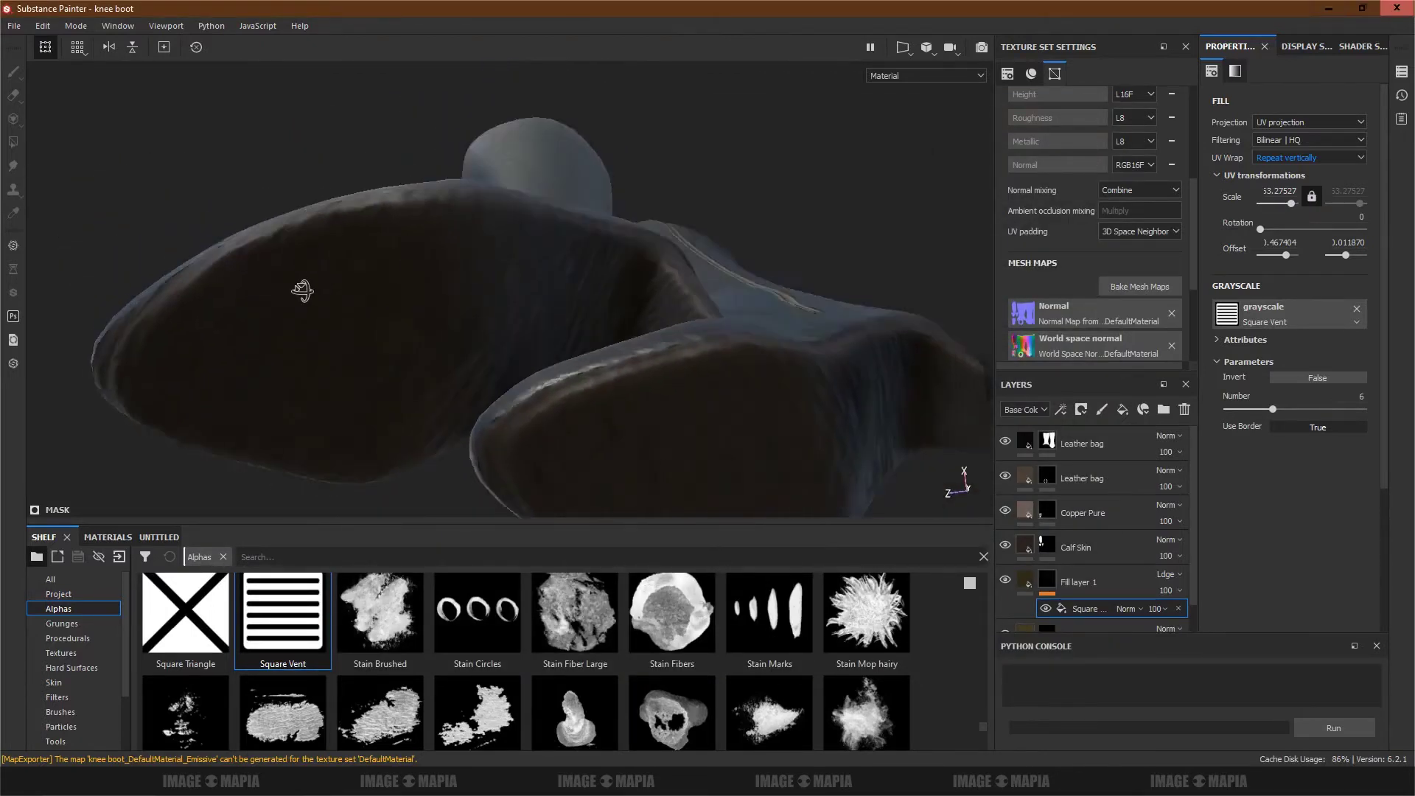
double_click(1090, 546)
text(sole)
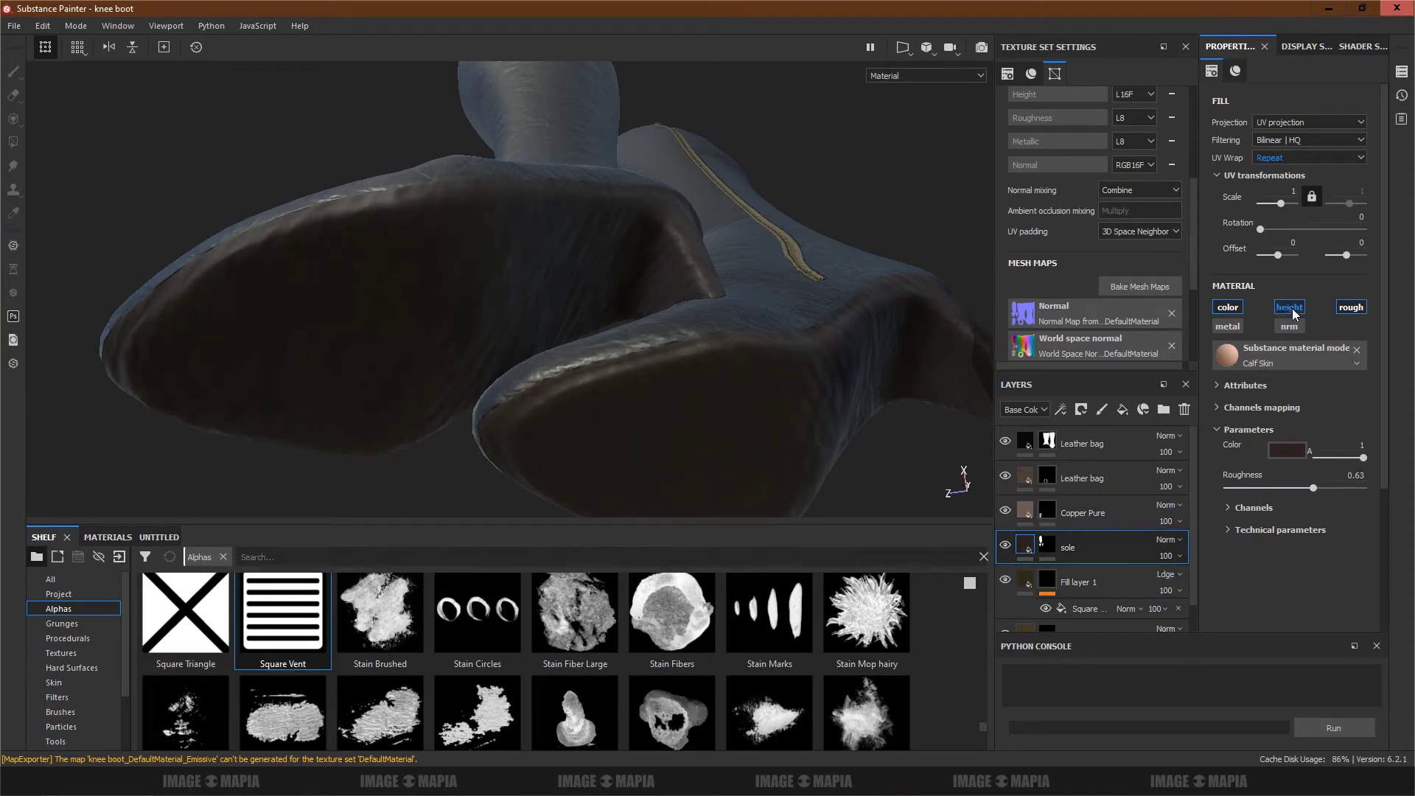
click(1227, 507)
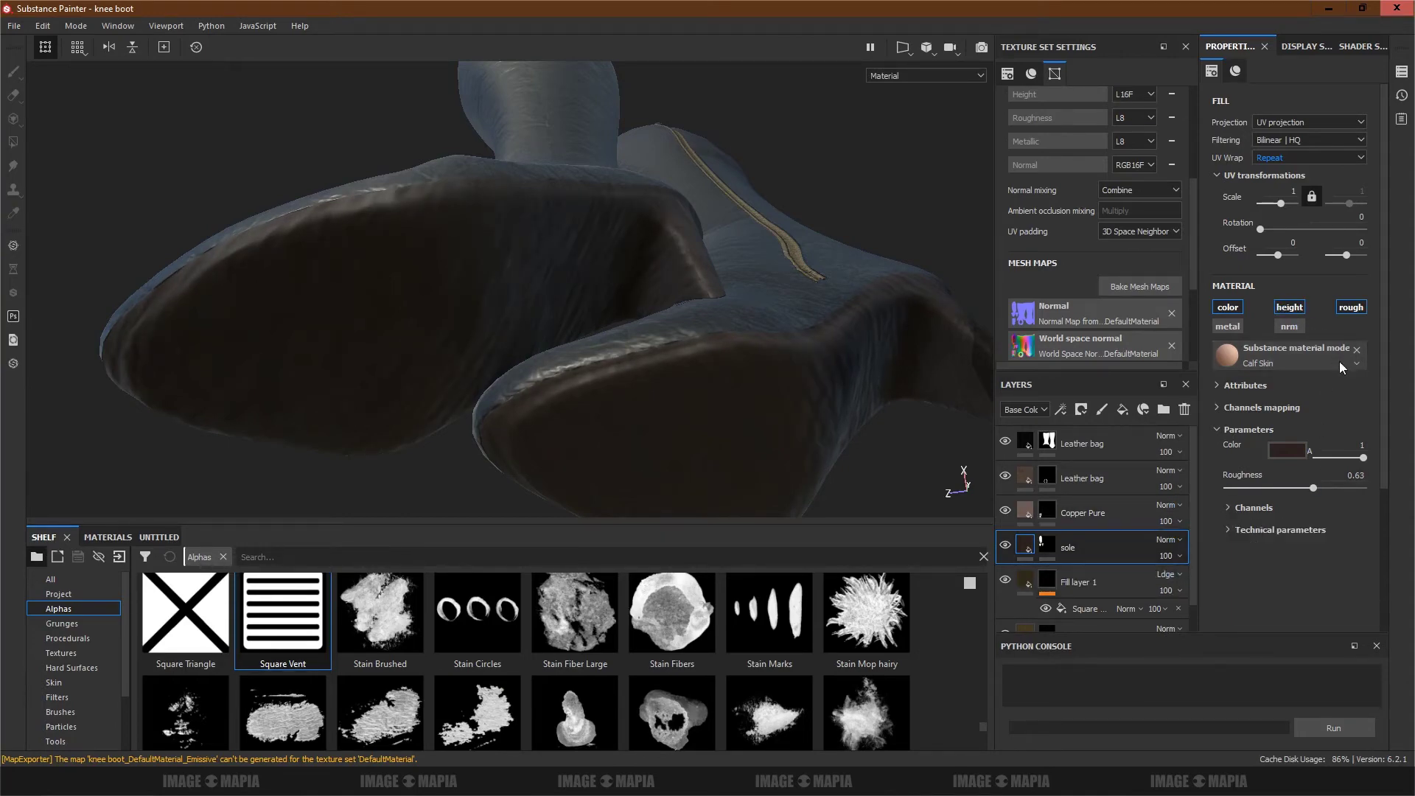
click(1289, 329)
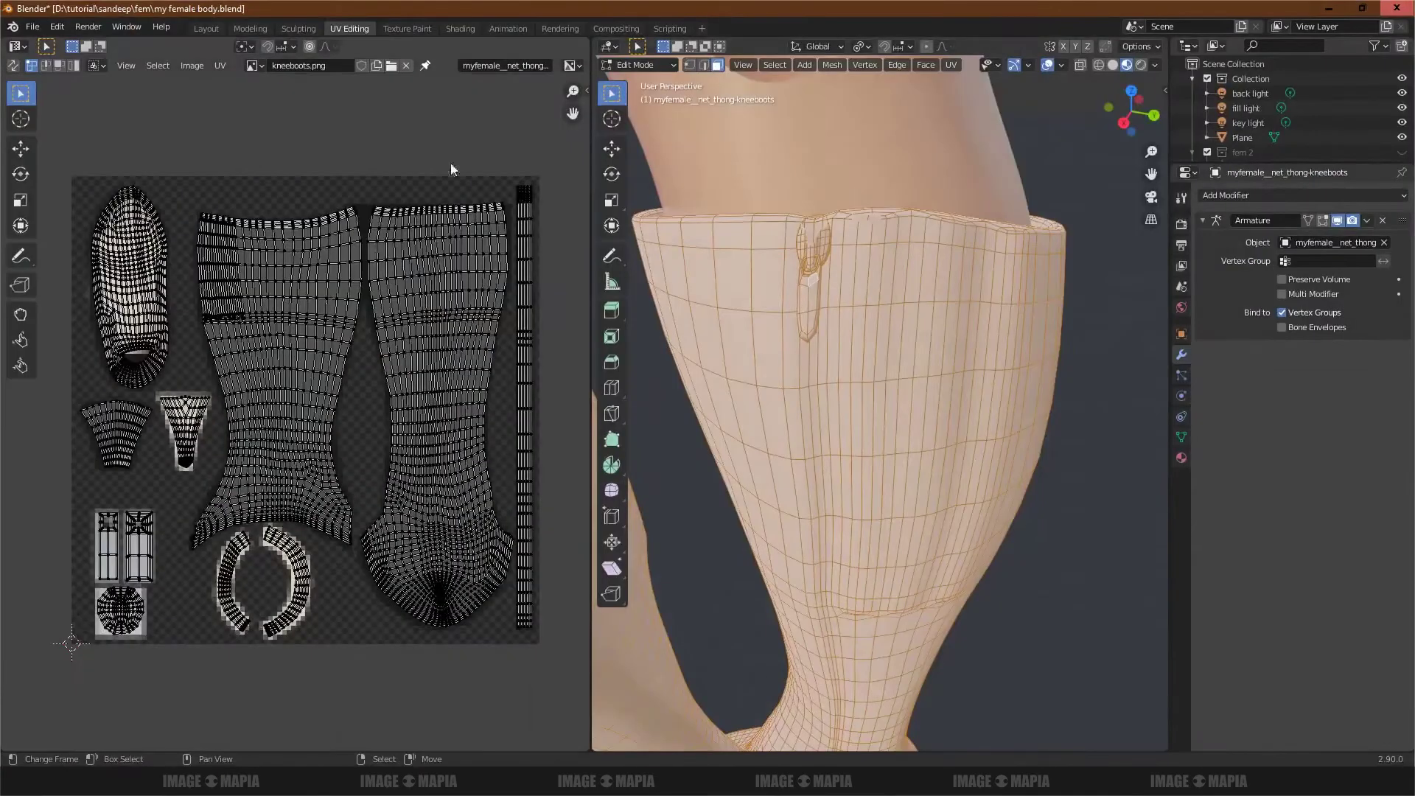
Step: In the Layout workspace, view the Eevee render settings and edit the viewport sample count
click(209, 28)
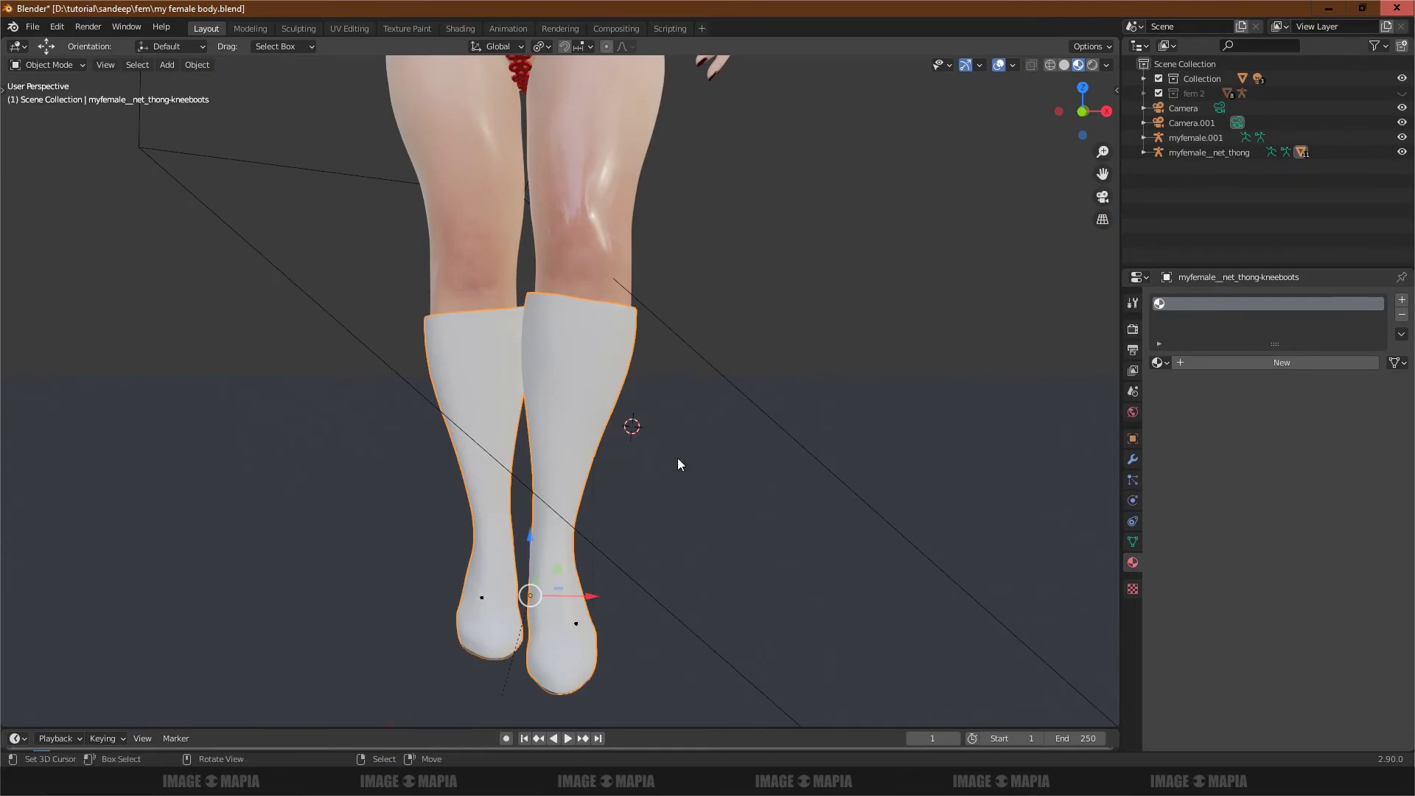
middle_drag(677, 464, 600, 465)
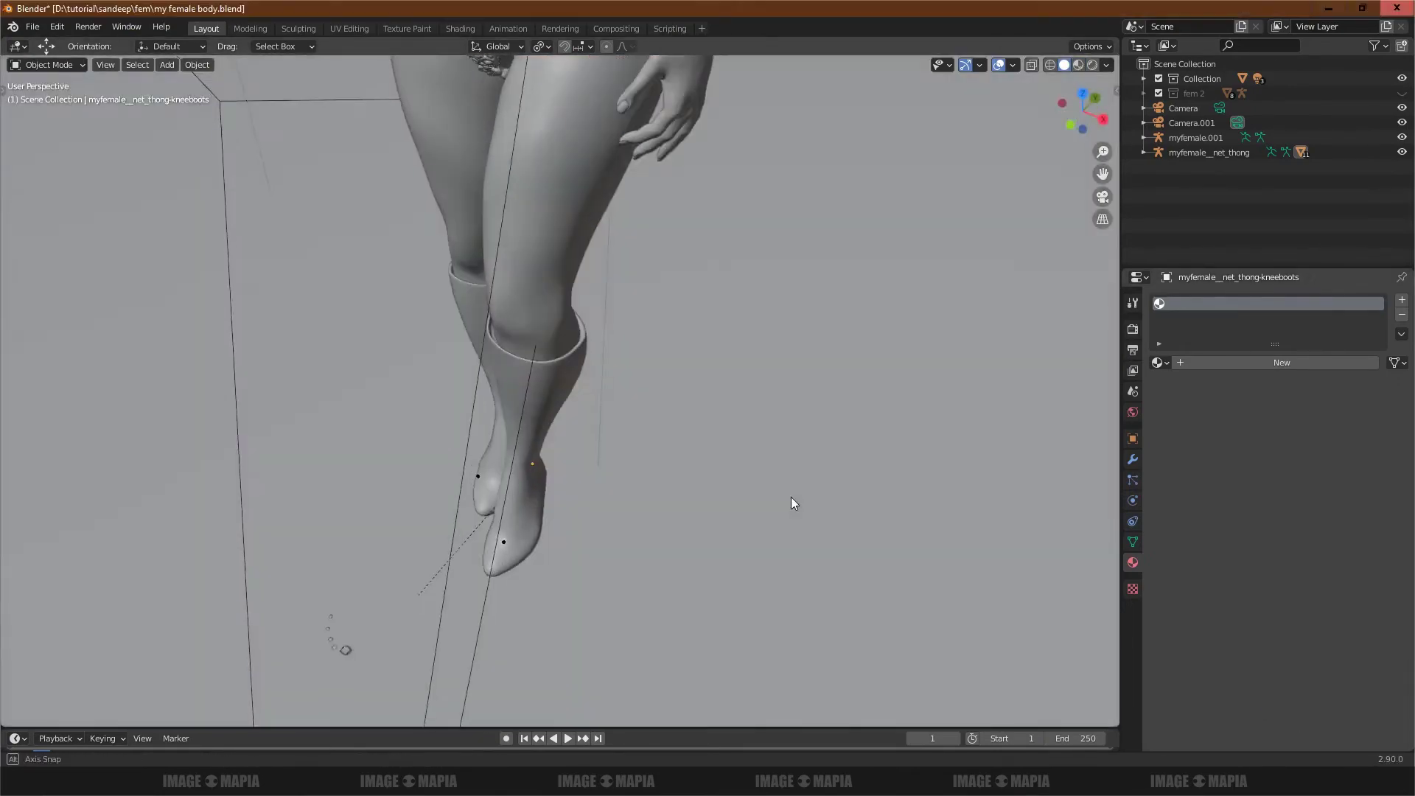
mouse_move(791, 502)
middle_down()
mouse_move(727, 467)
mouse_move(689, 373)
mouse_move(774, 364)
mouse_move(542, 79)
middle_up()
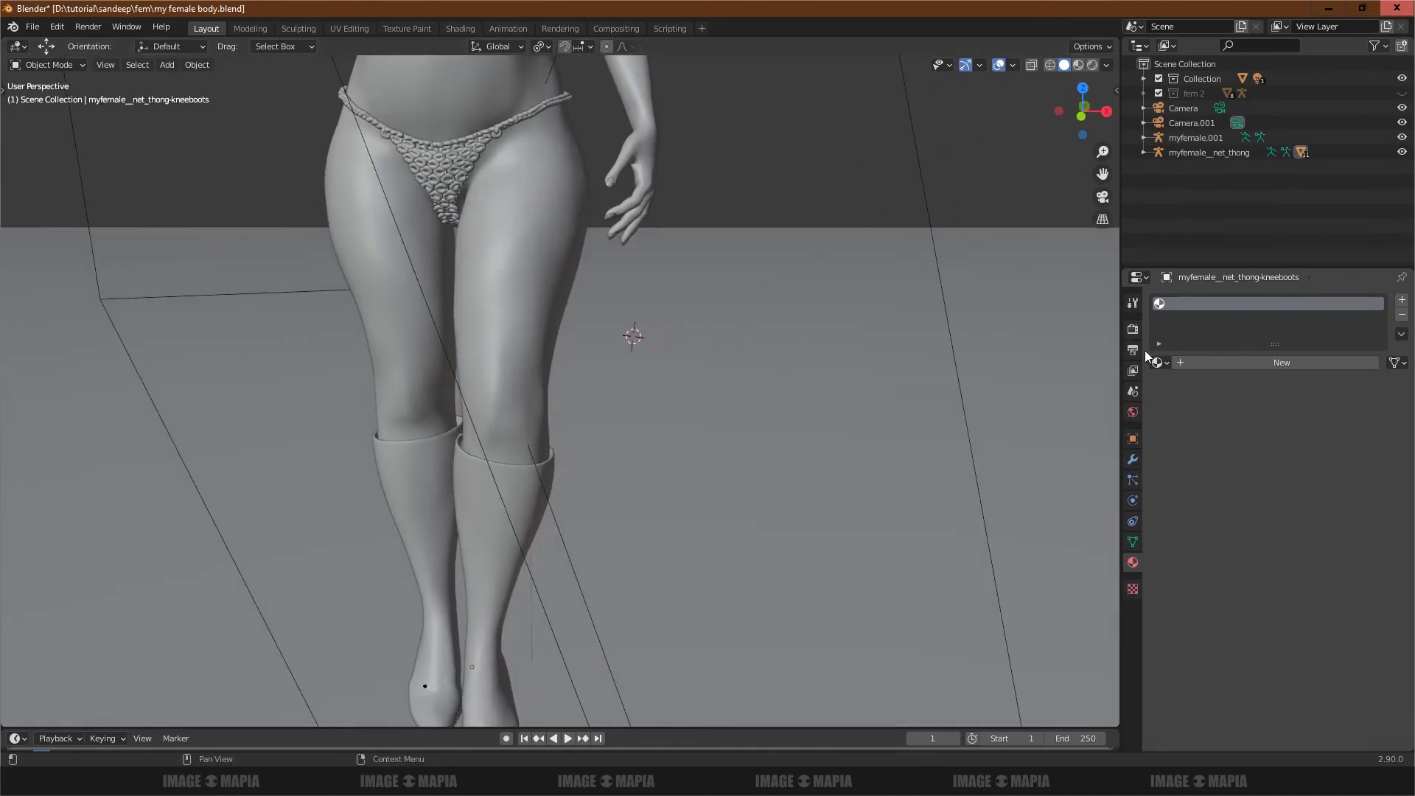
click(1132, 329)
click(1282, 303)
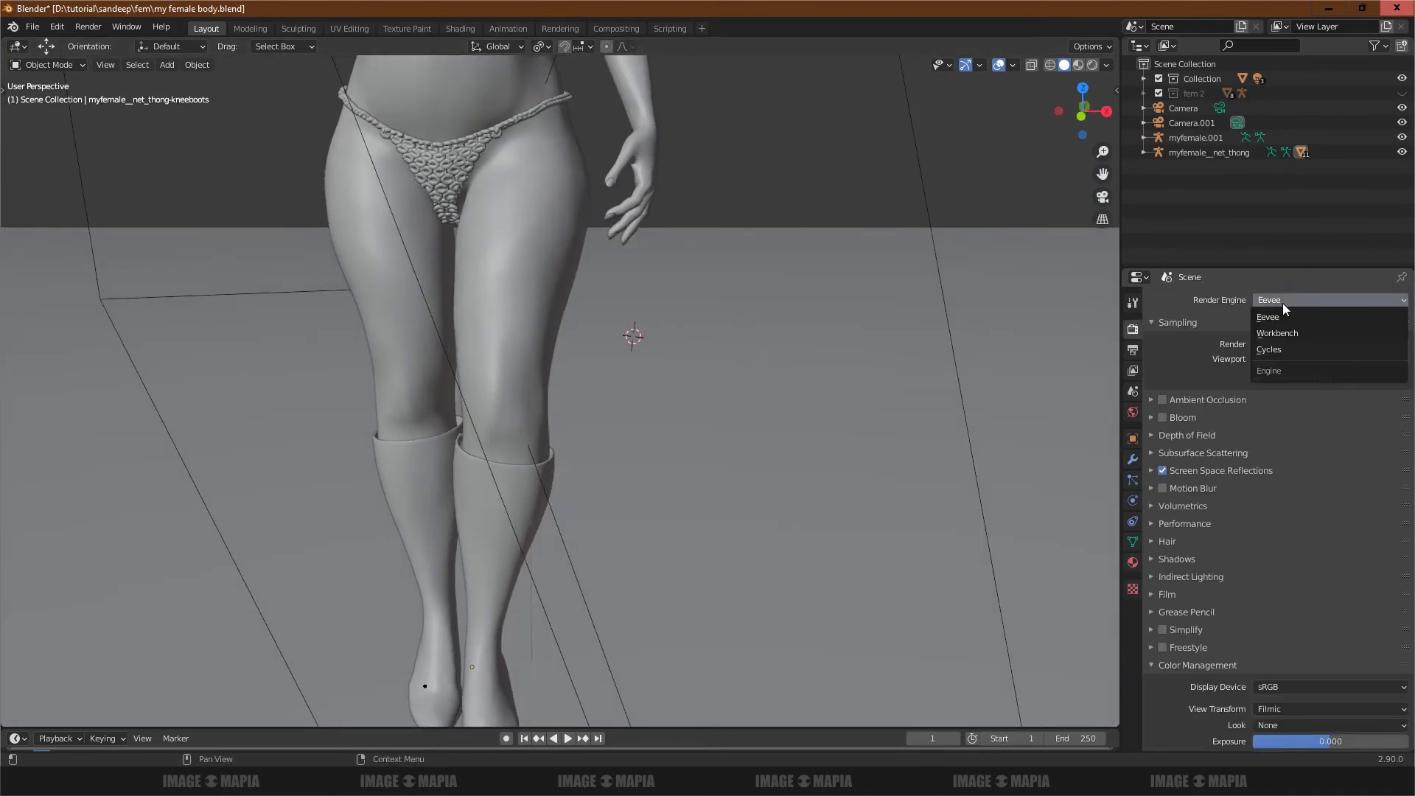
click(1330, 360)
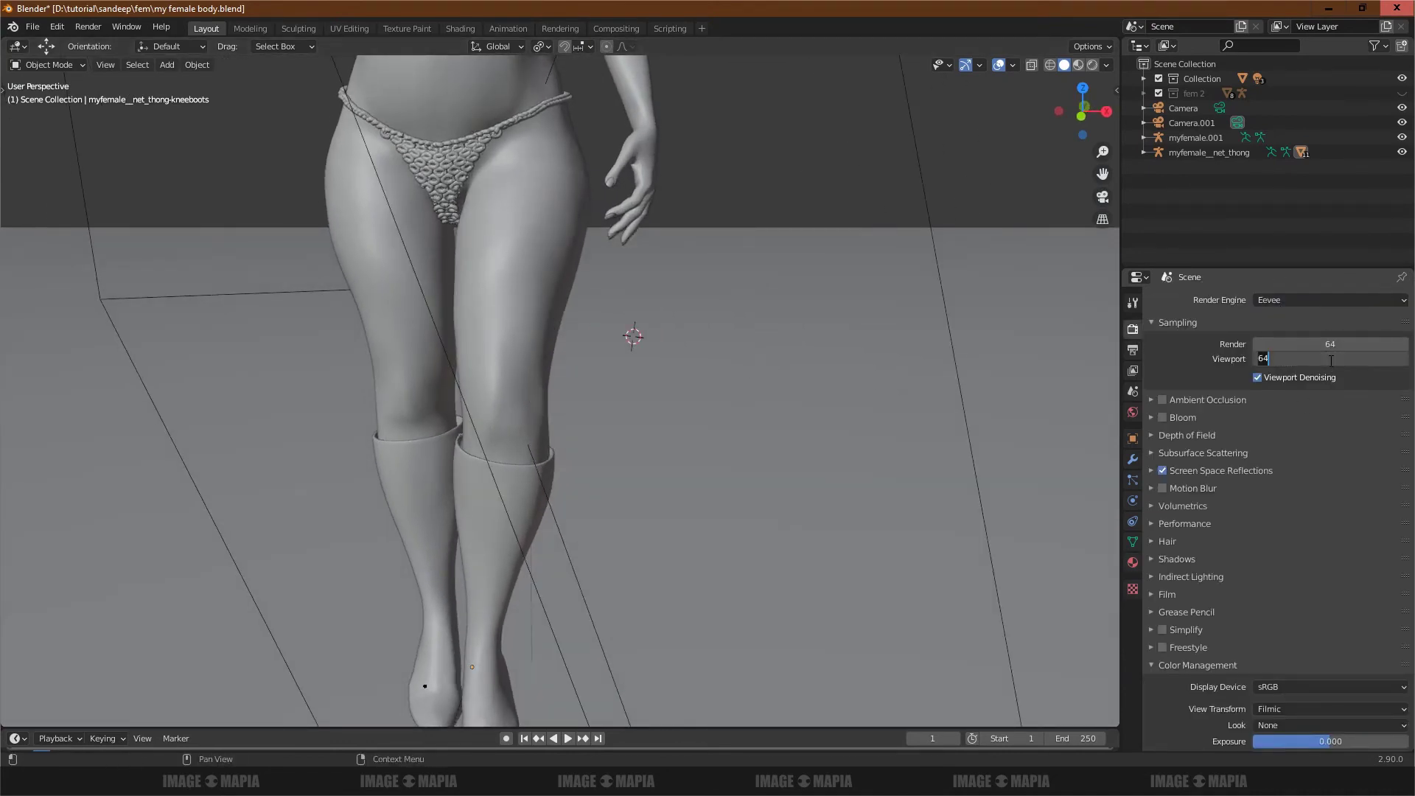
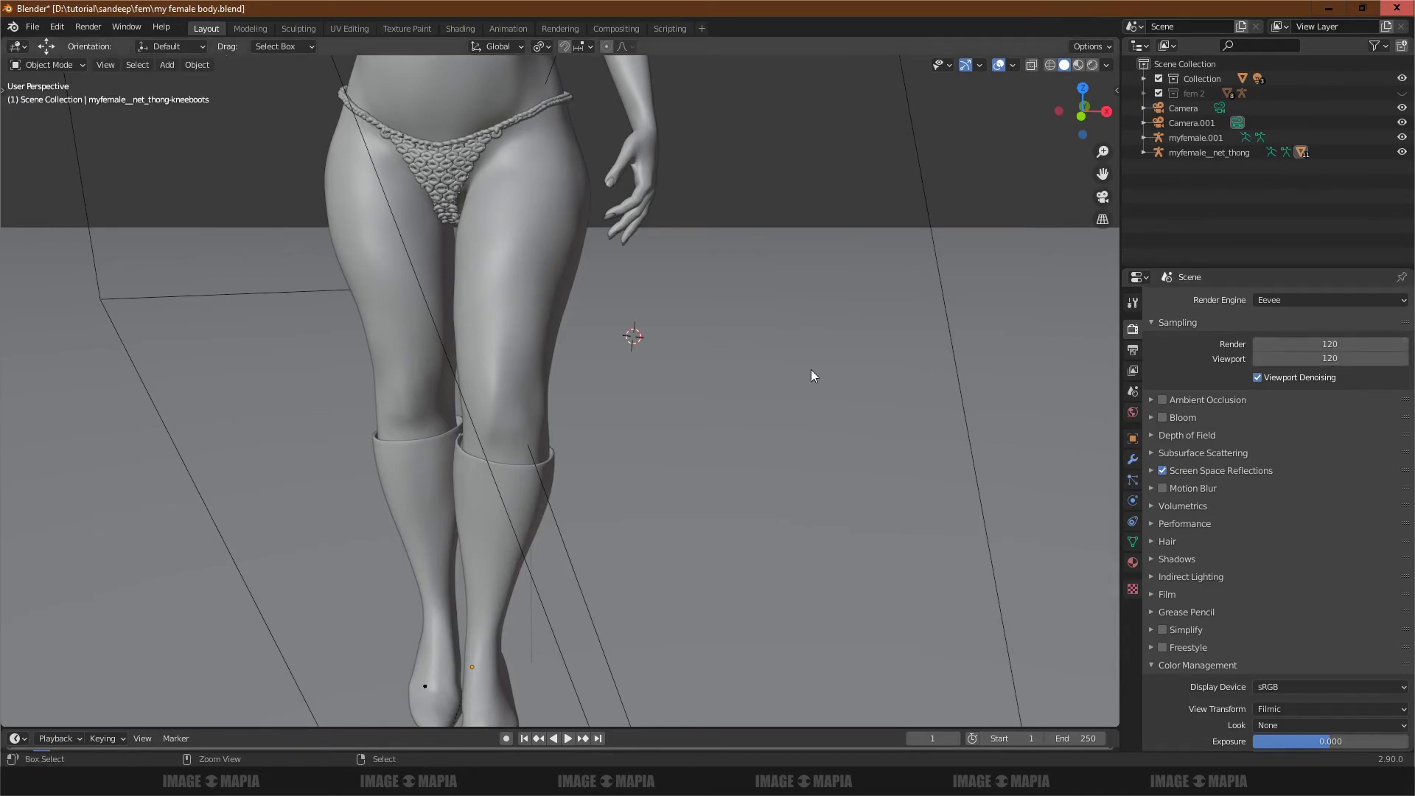
Step: Save the blend file and glance at the boot texture folder
key(ctrl+s)
key(alt+Tab)
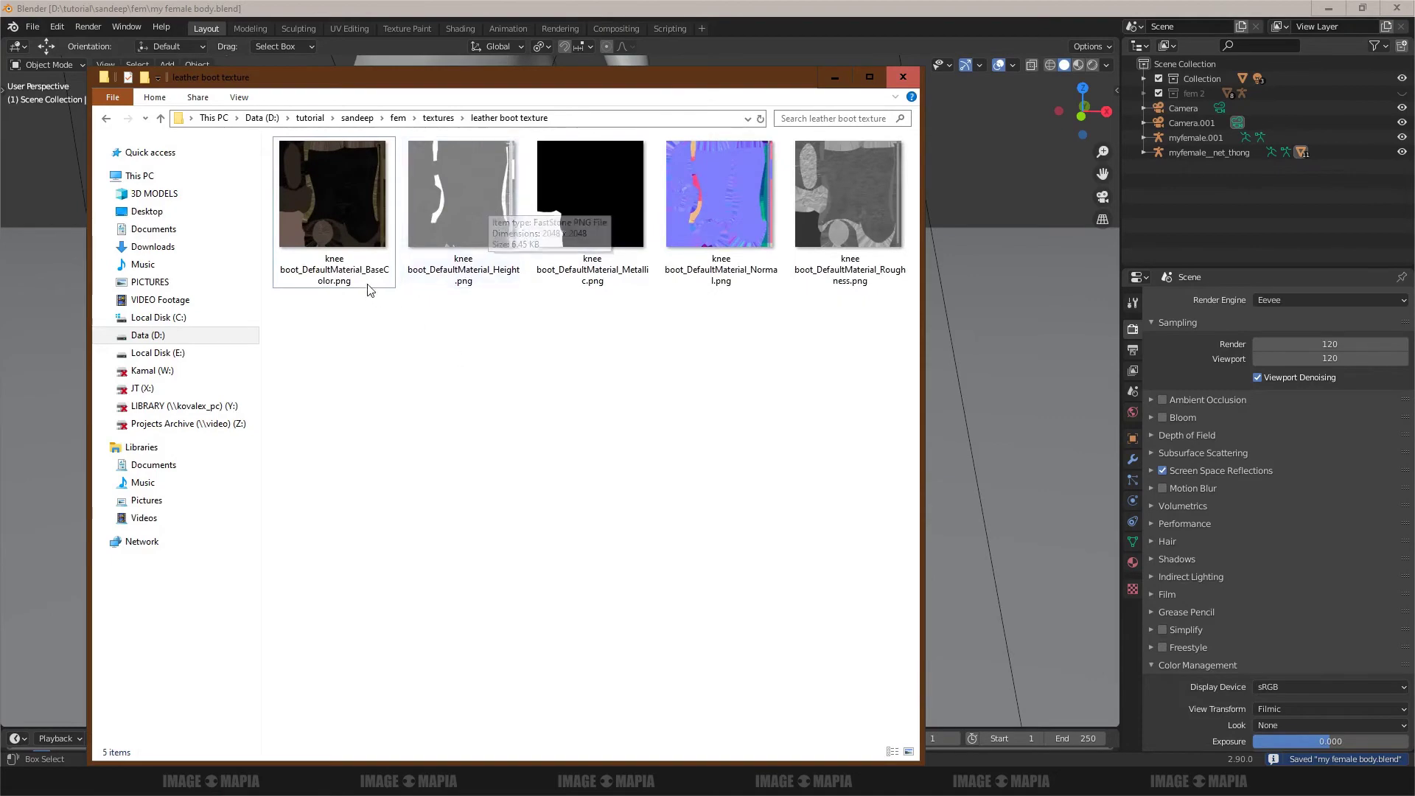
key(alt+Tab)
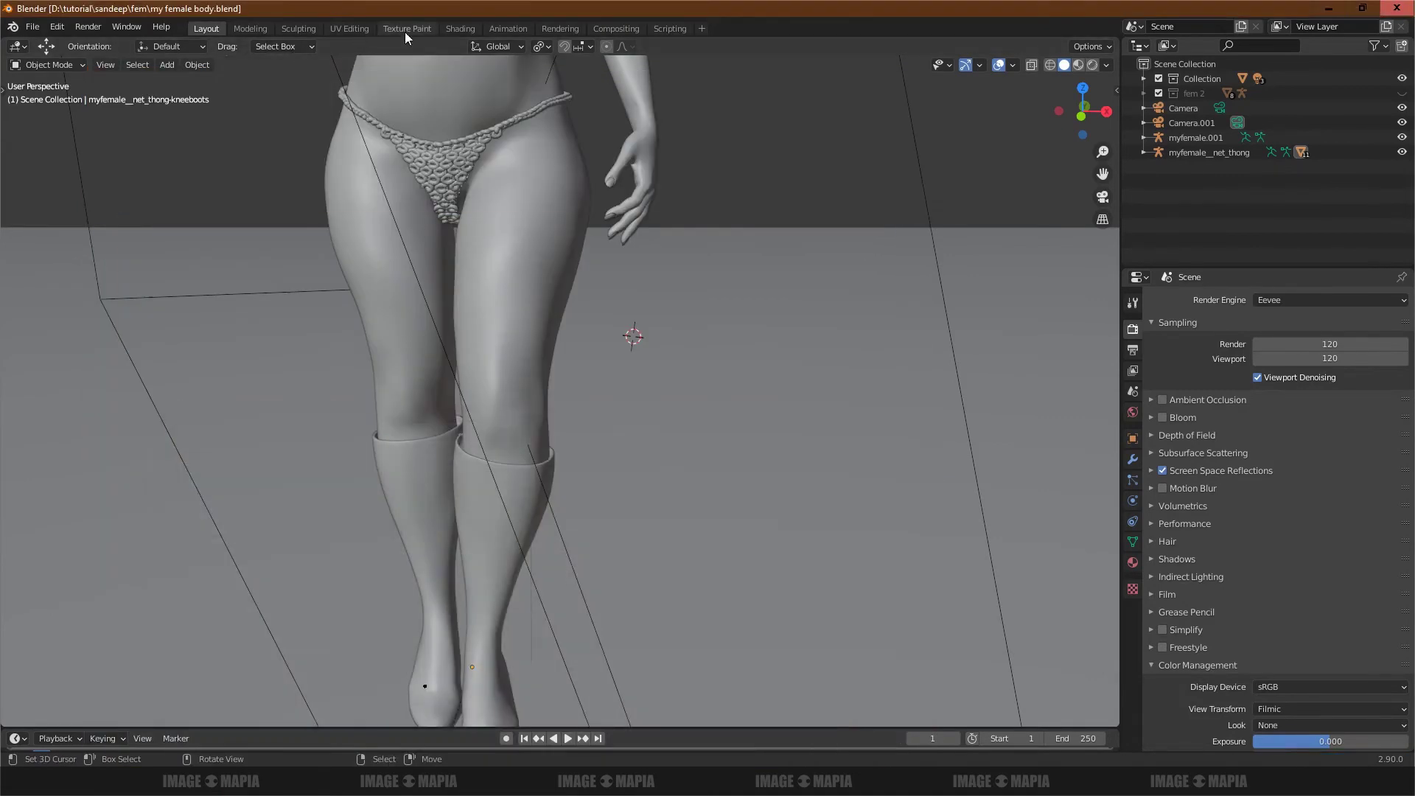
Step: In the Shading workspace, select the knee boots and create the new 'knee boot' material
click(460, 28)
key(KP_1)
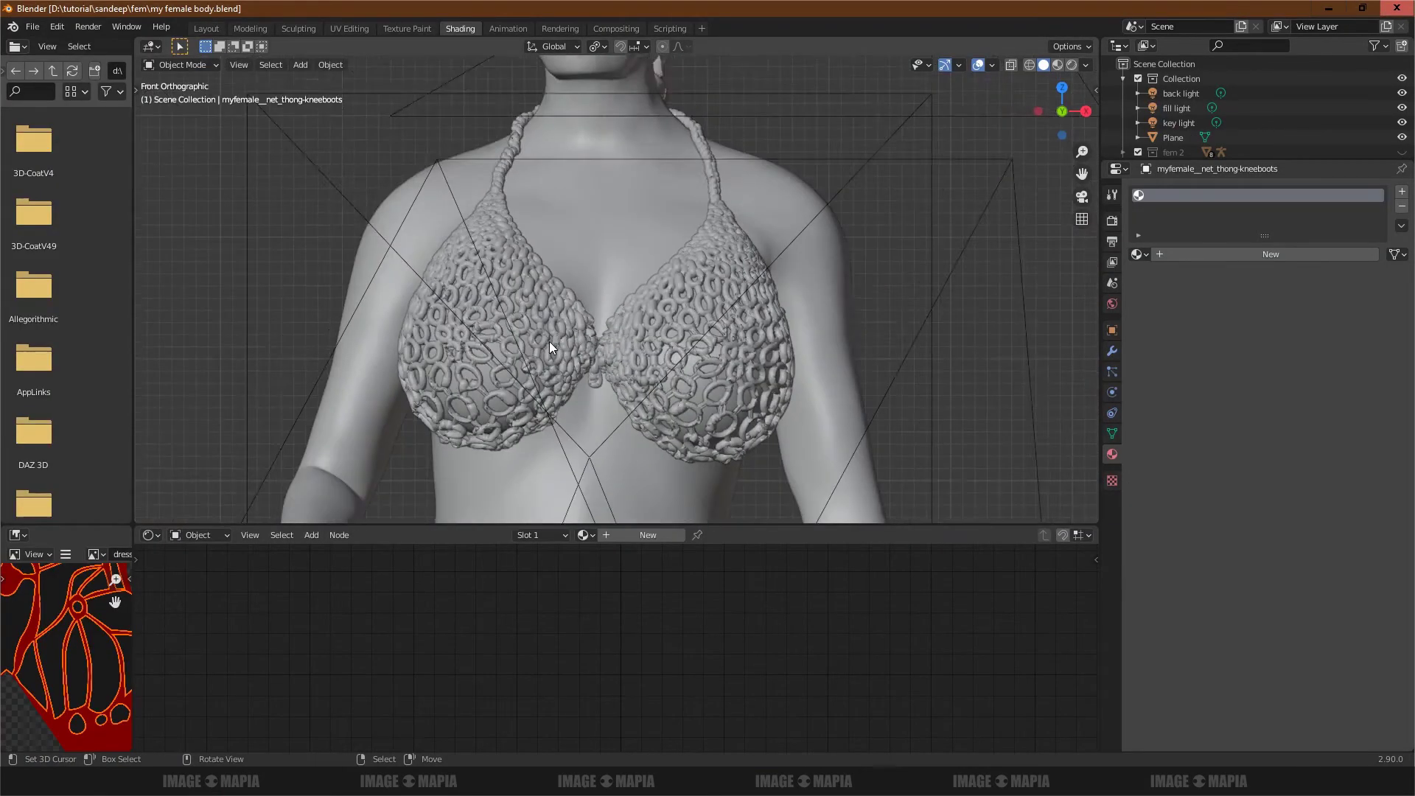
scroll(547, 342, up, 3)
shift+scroll(547, 342, down, 5)
shift+scroll(546, 342, down, 5)
shift+scroll(546, 342, down, 5)
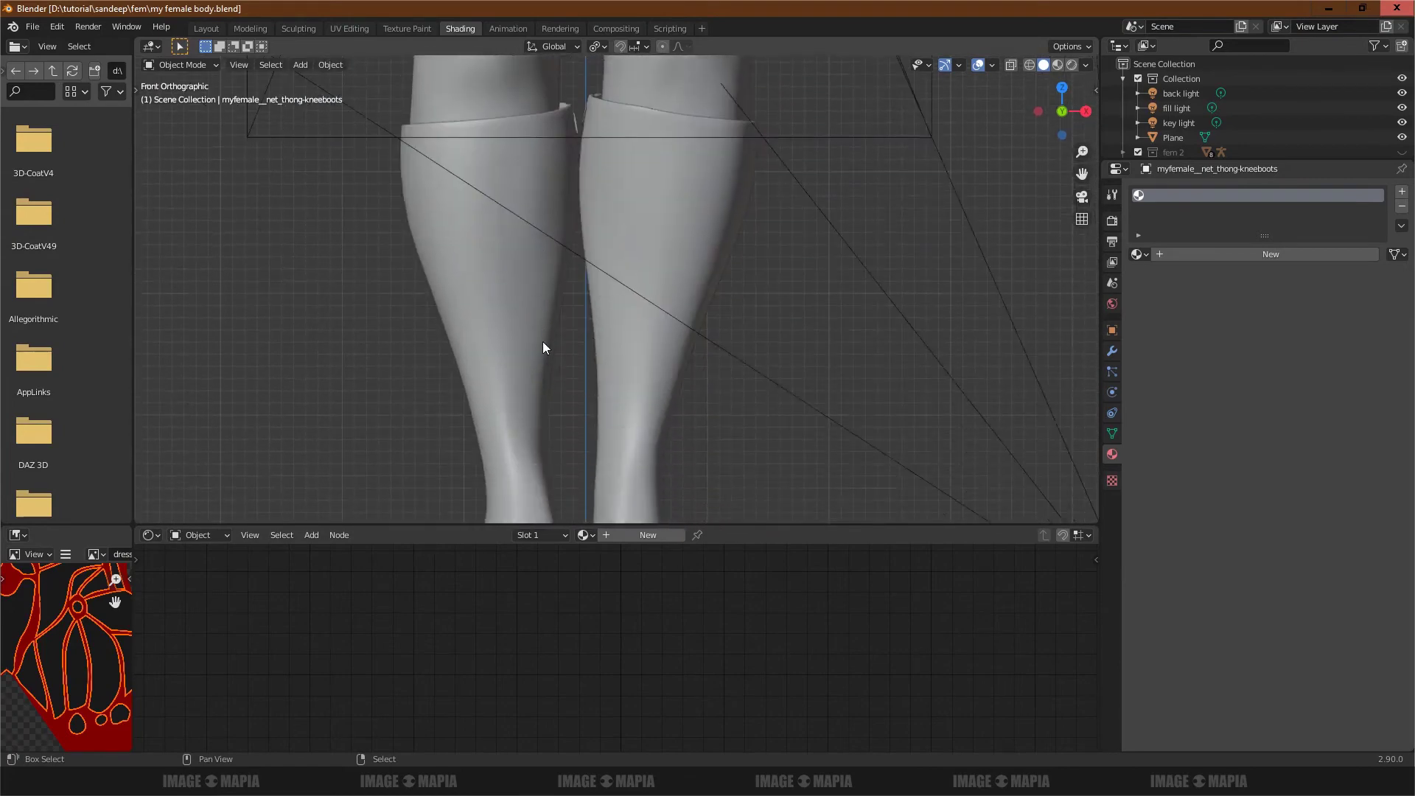
shift+scroll(542, 342, down, 3)
click(541, 343)
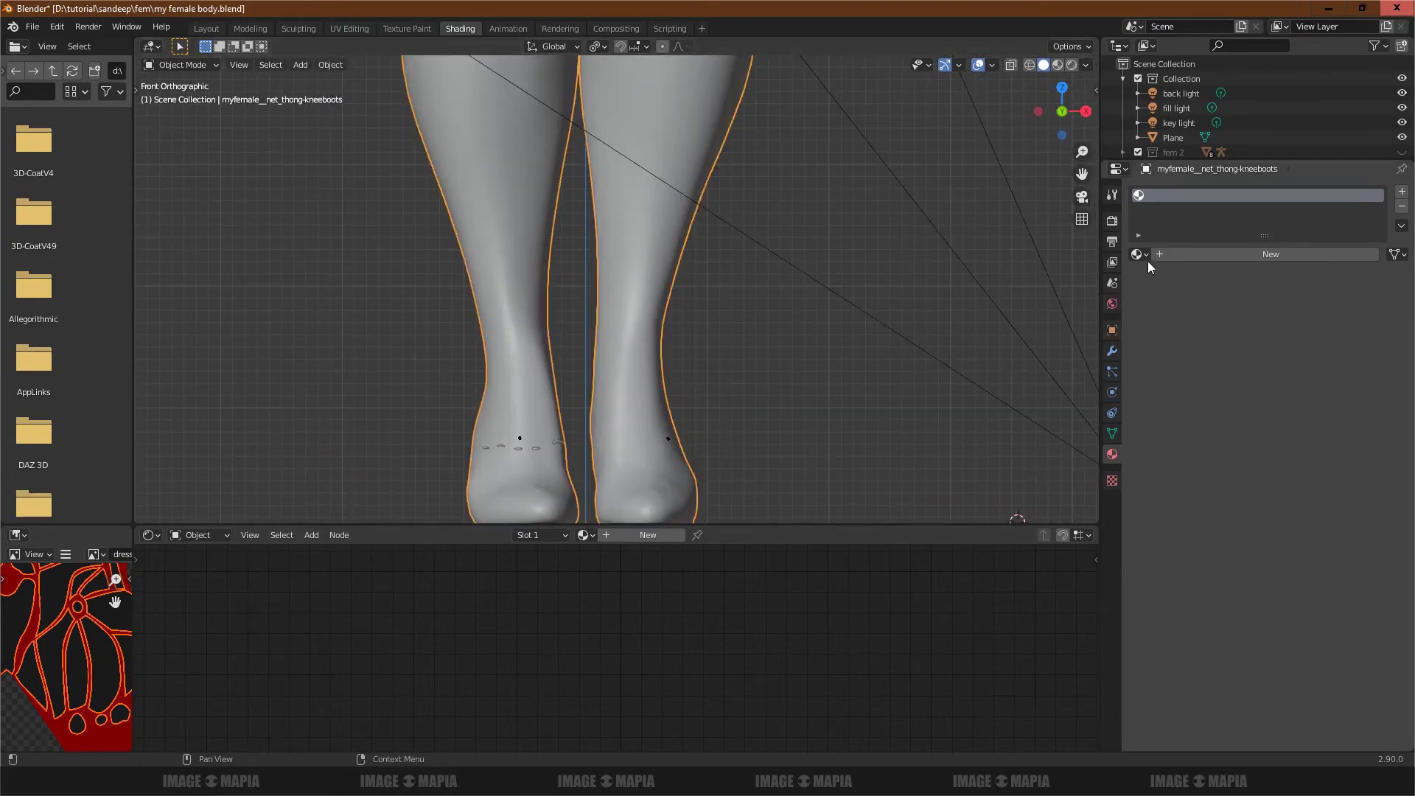
click(1212, 252)
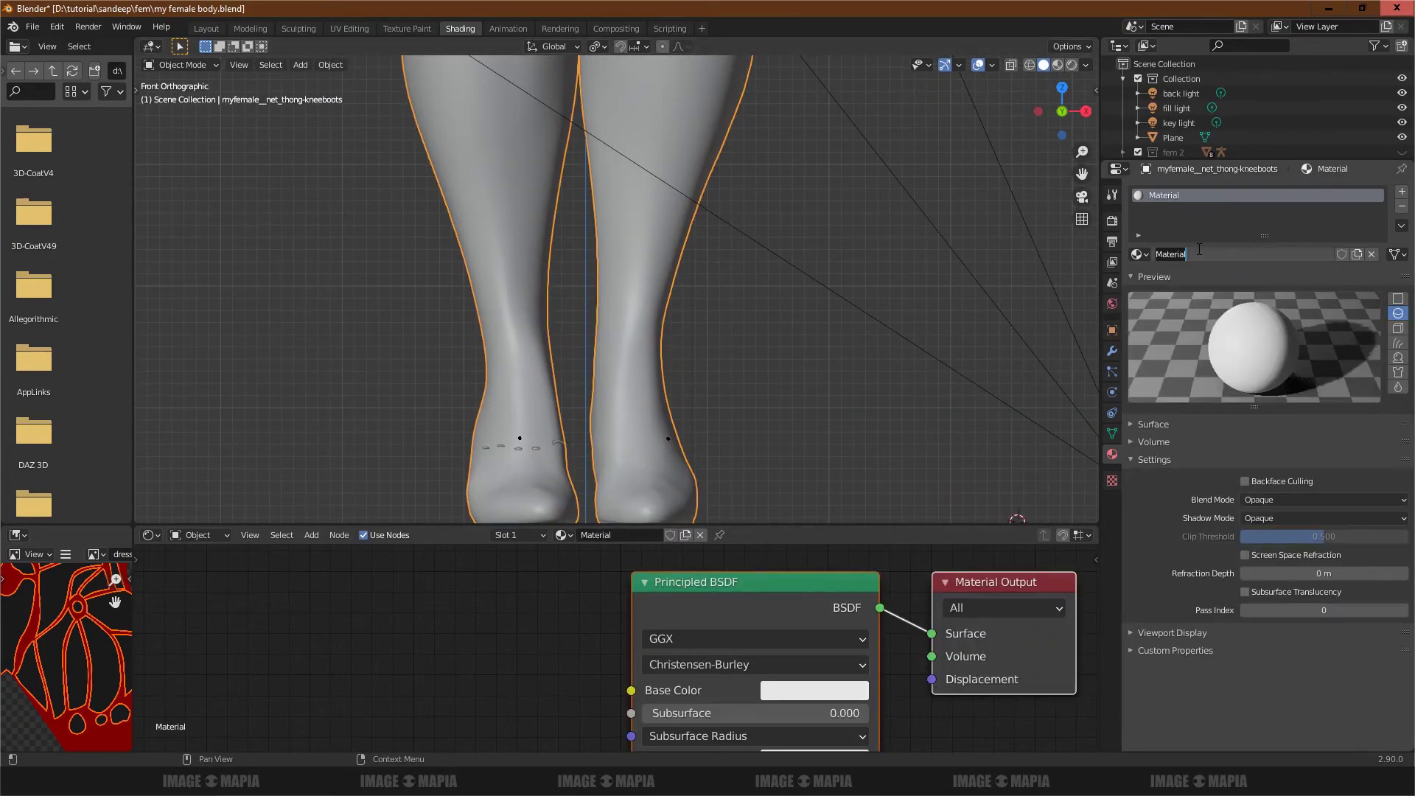
scroll(755, 287, down, 2)
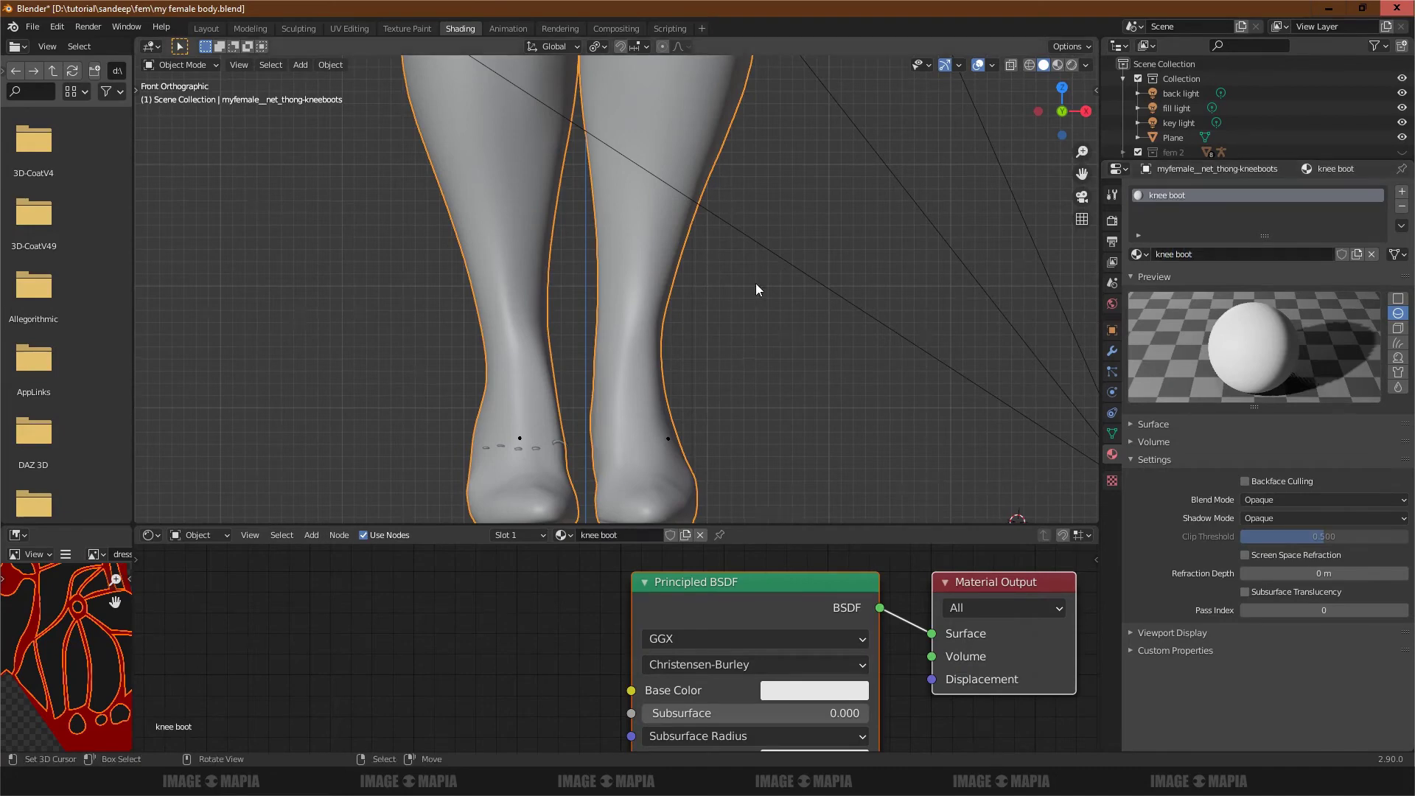
Step: Switch the viewport to Rendered shading and frame the knee boots from the right side
click(1072, 66)
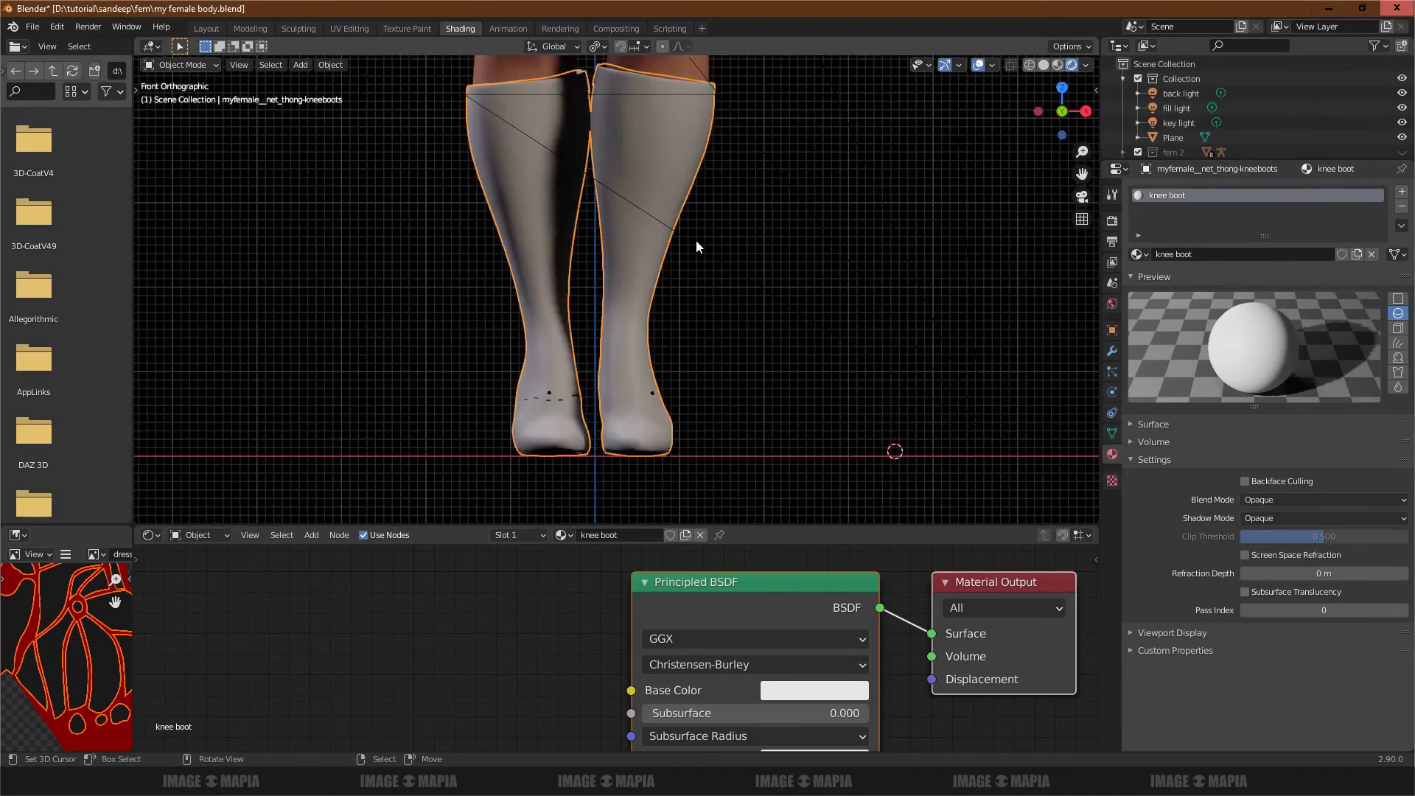
drag(766, 529, 767, 446)
mouse_move(766, 413)
middle_down()
mouse_move(608, 318)
mouse_move(634, 336)
middle_up()
scroll(609, 318, up, 2)
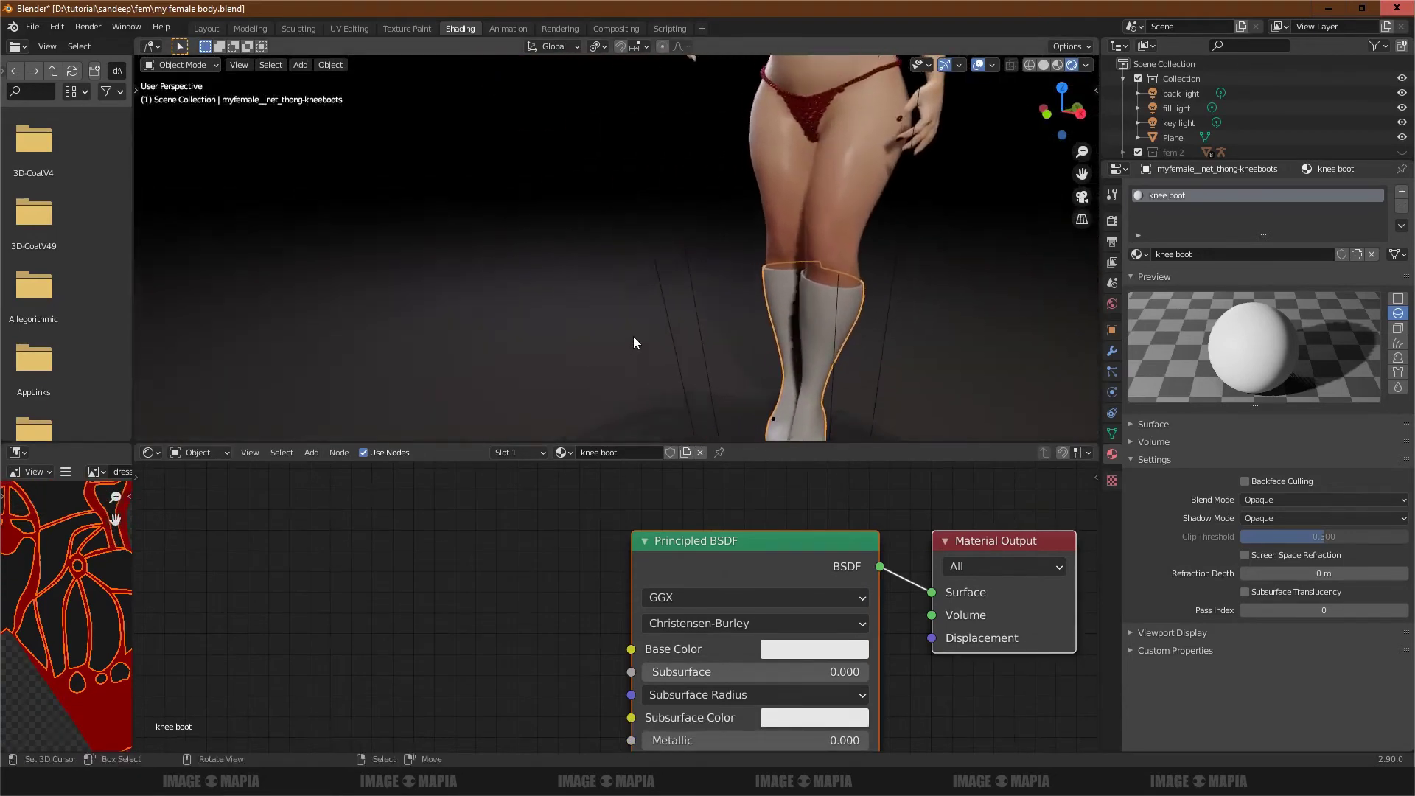
mouse_move(803, 318)
middle_down()
mouse_move(731, 325)
mouse_move(704, 306)
mouse_move(735, 297)
mouse_move(600, 316)
middle_up()
scroll(403, 302, down, 3)
shift+middle_drag(403, 302, 605, 249)
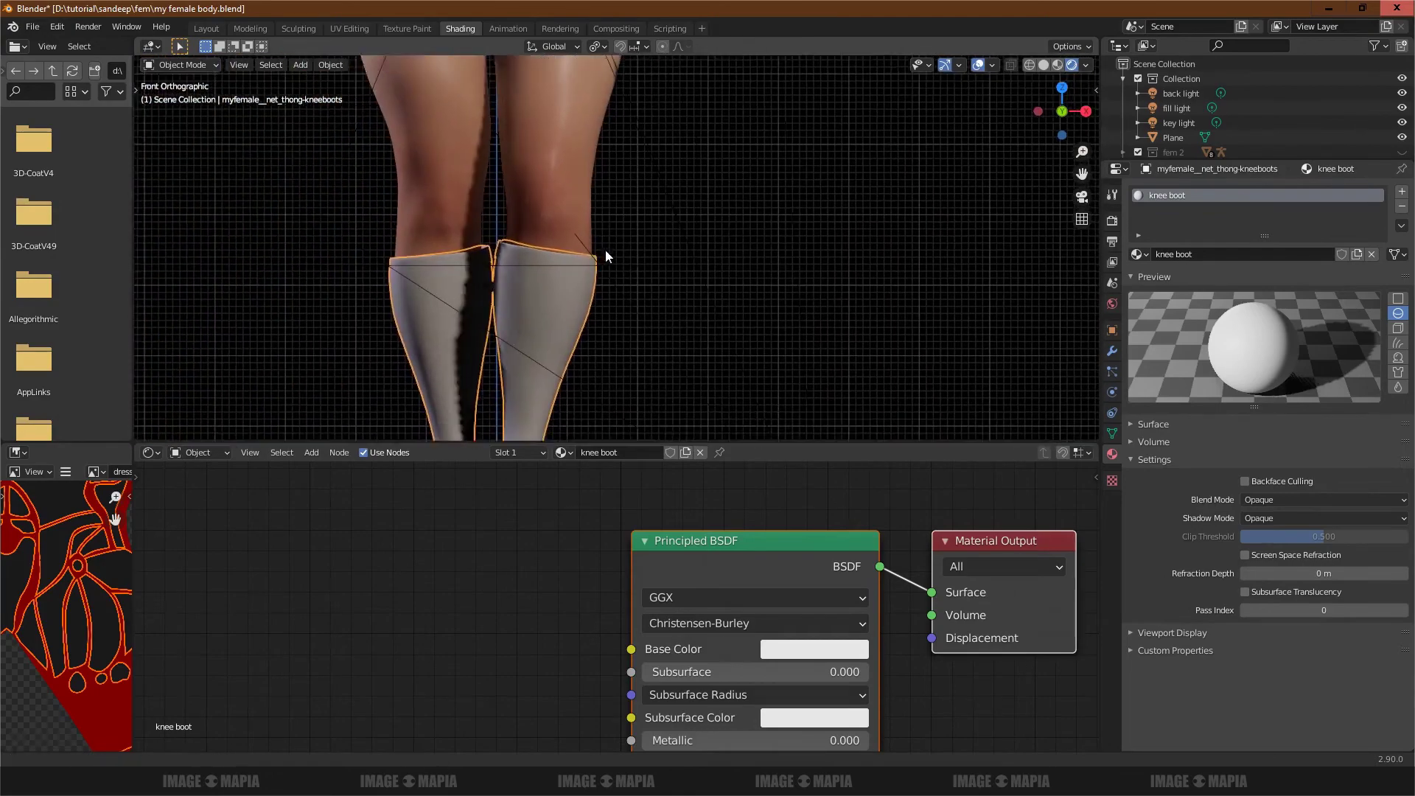
scroll(629, 286, up, 3)
scroll(629, 286, down, 1)
scroll(629, 286, down, 2)
shift+middle_drag(631, 316, 640, 211)
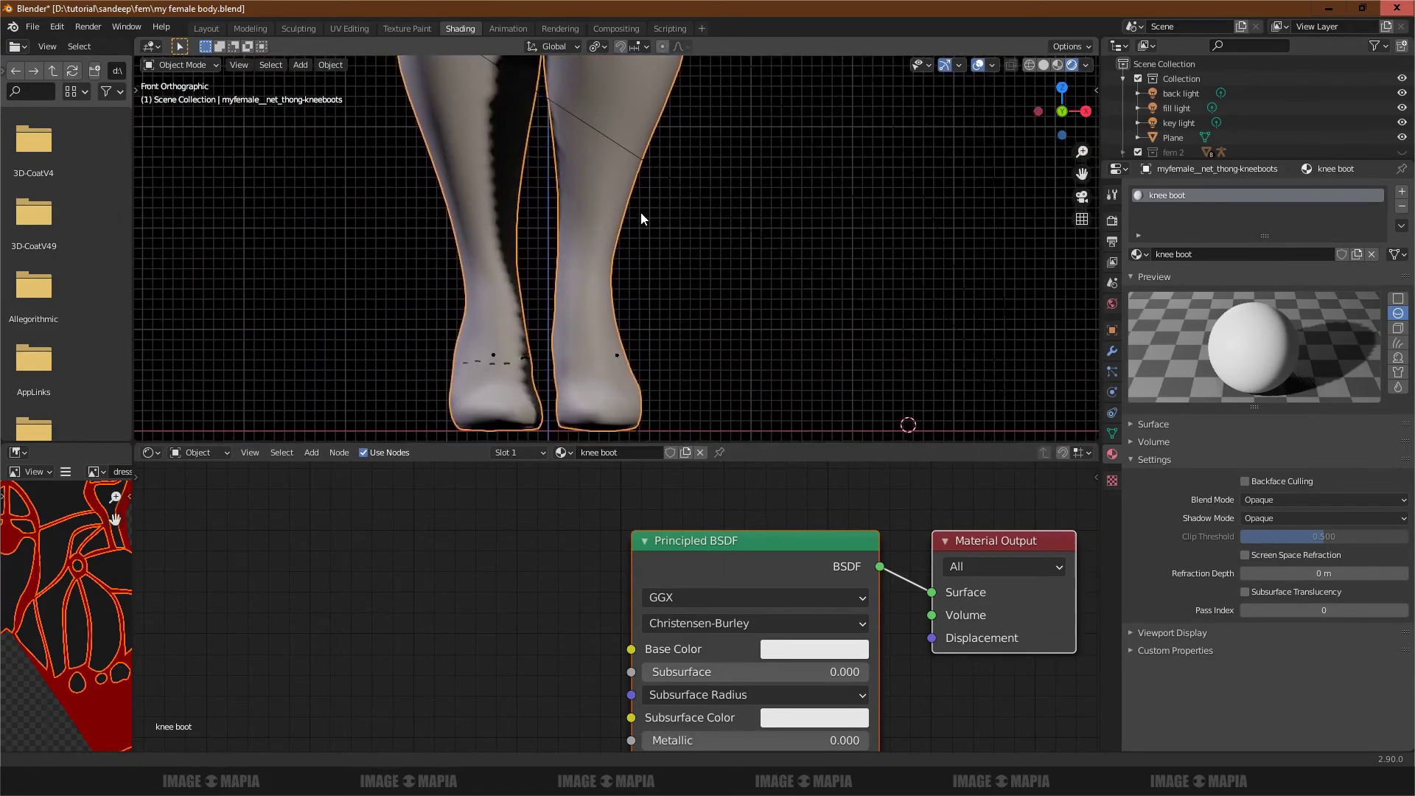
scroll(621, 277, up, 2)
shift+middle_drag(621, 277, 626, 202)
key(KP_3)
scroll(718, 223, down, 3)
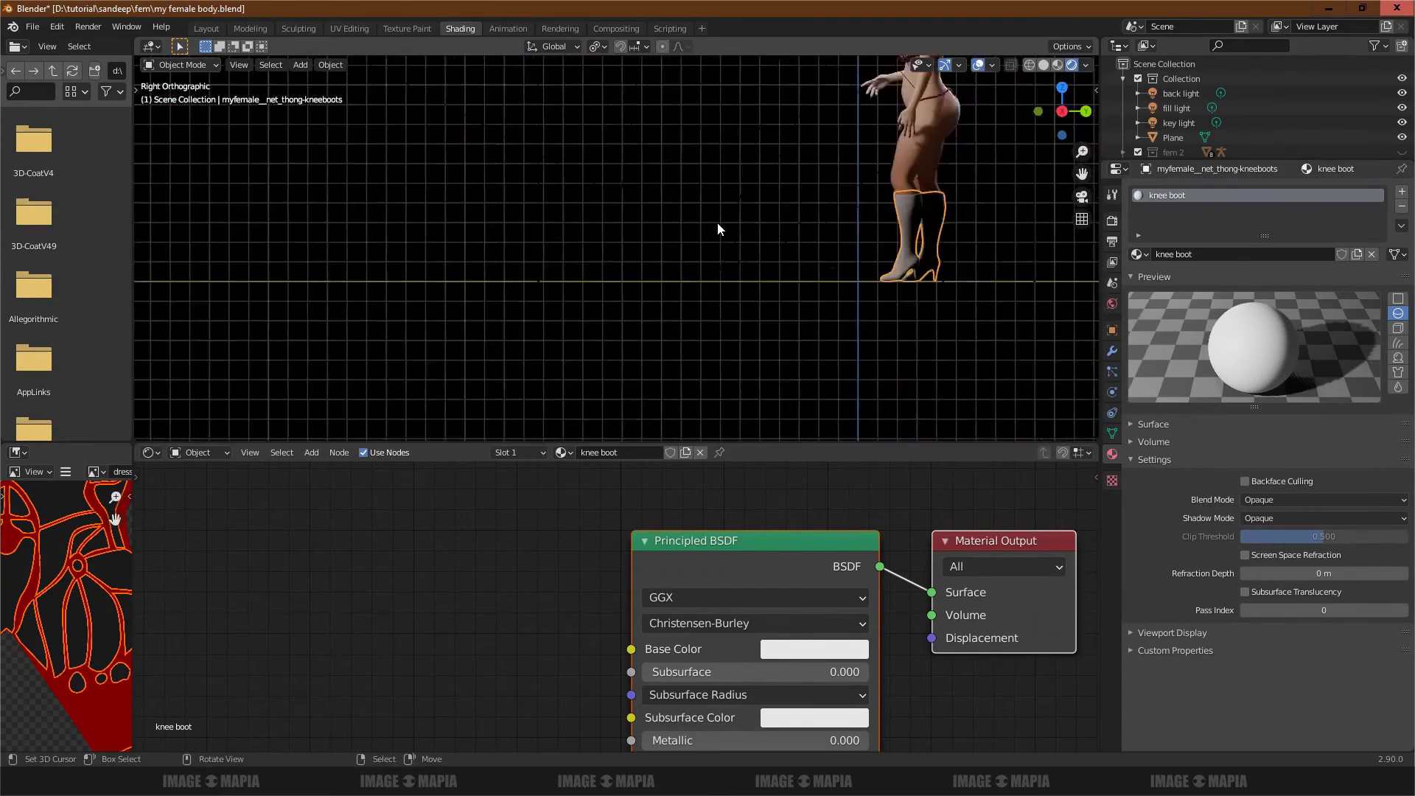
shift+middle_drag(717, 223, 622, 242)
scroll(621, 242, up, 3)
scroll(622, 241, up, 2)
scroll(618, 236, up, 3)
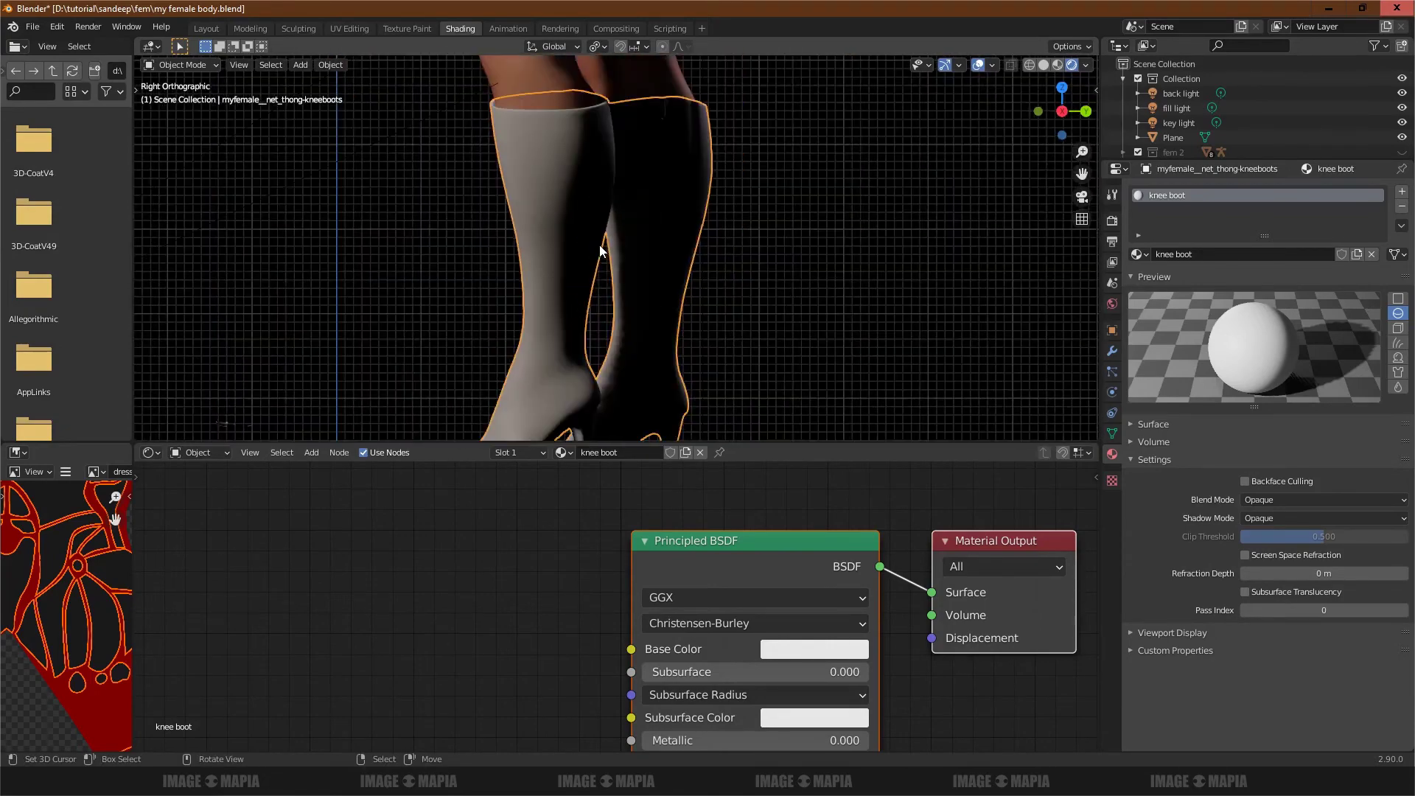
scroll(612, 224, up, 2)
scroll(608, 221, down, 3)
scroll(608, 221, up, 2)
scroll(608, 221, down, 2)
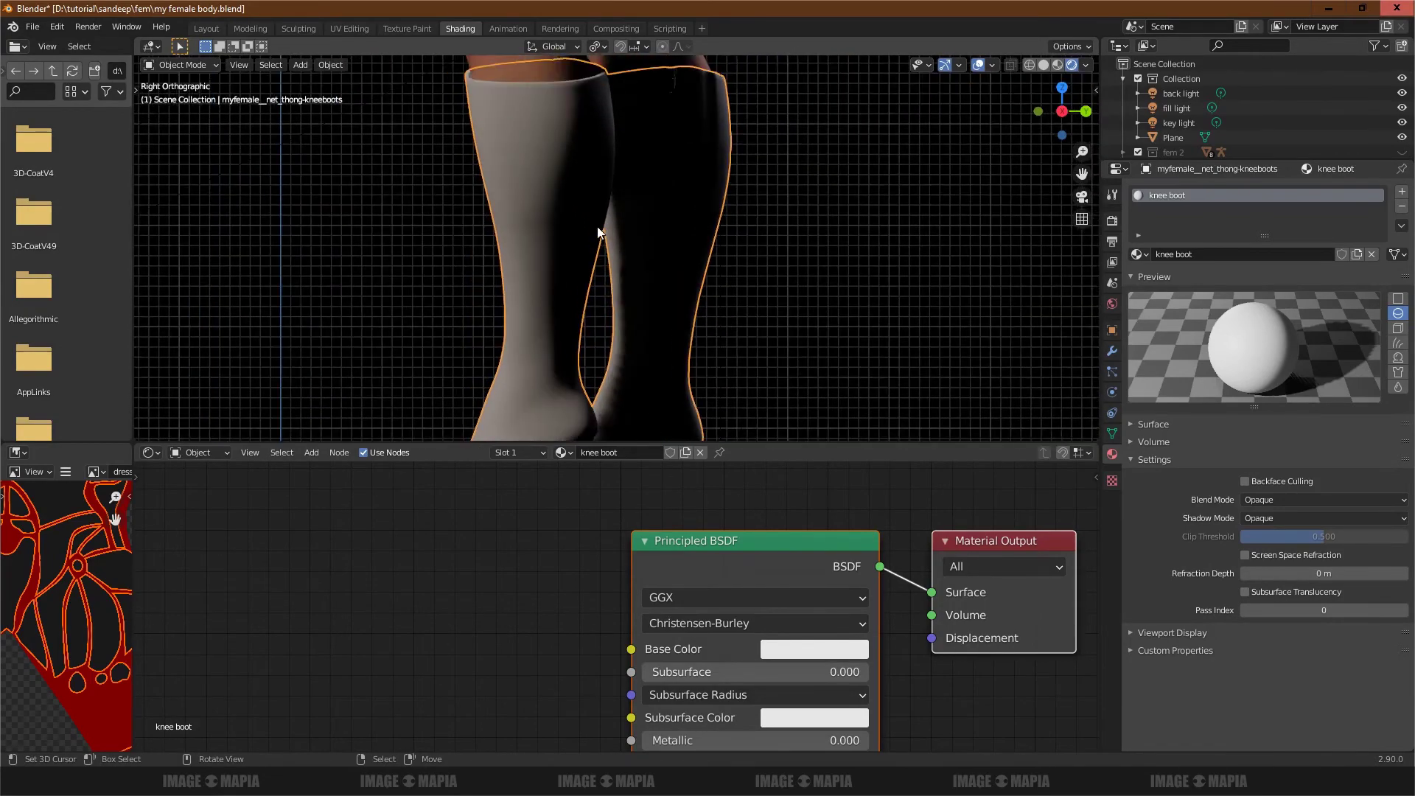
shift+middle_drag(597, 227, 591, 131)
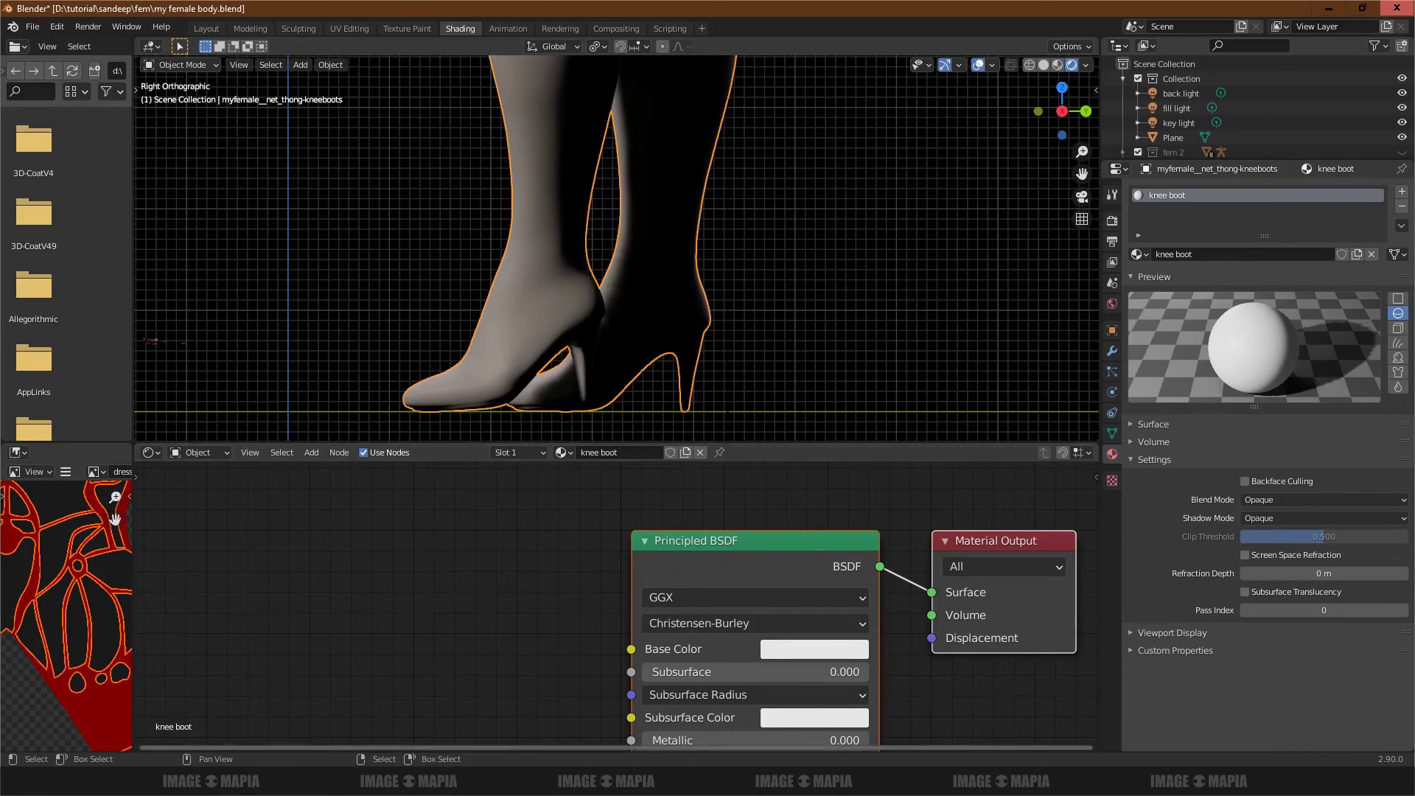
key(alt+Tab)
Step: Add the BaseColor texture, wire it into Base Color, and collapse its node
ctrl+click(801, 188)
drag(442, 77, 833, 138)
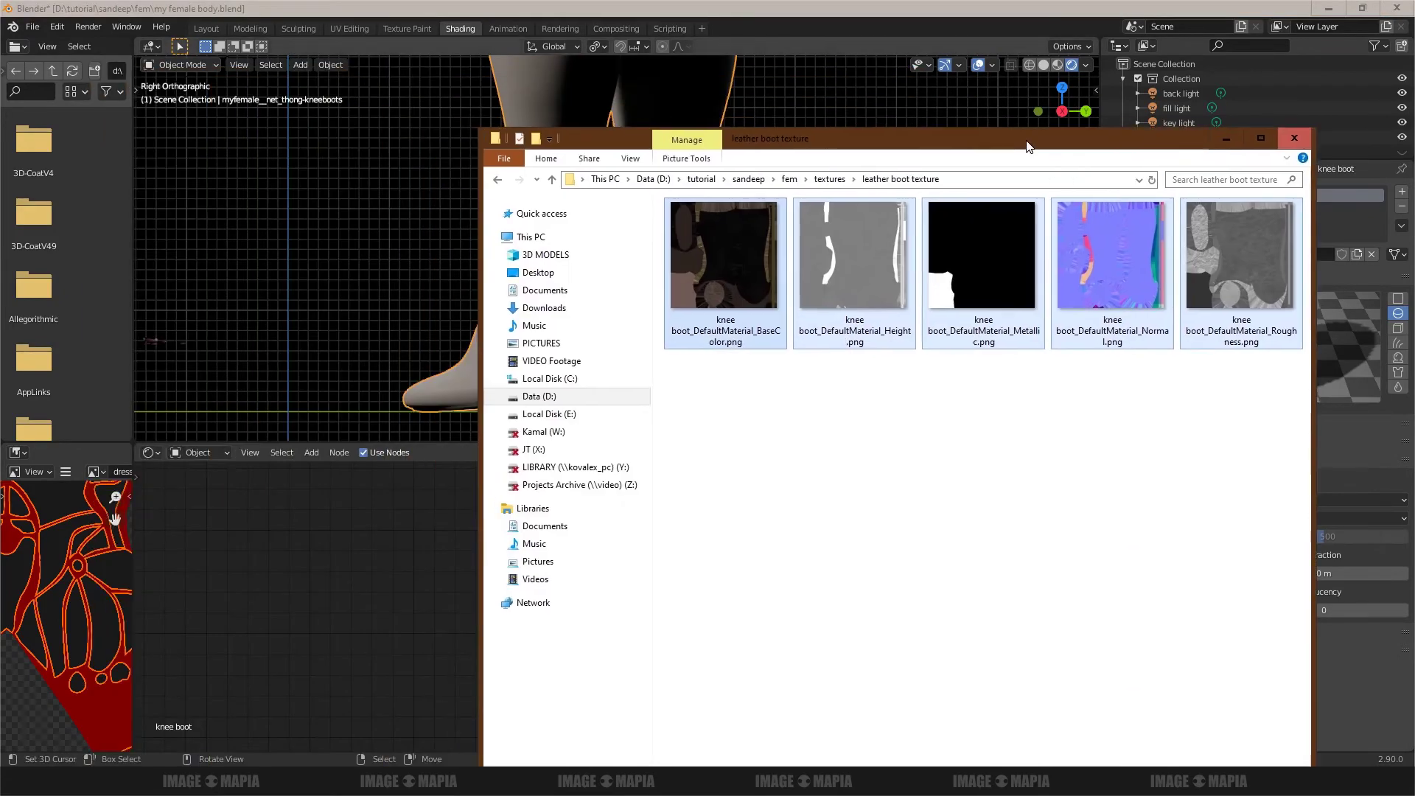
drag(709, 307, 339, 532)
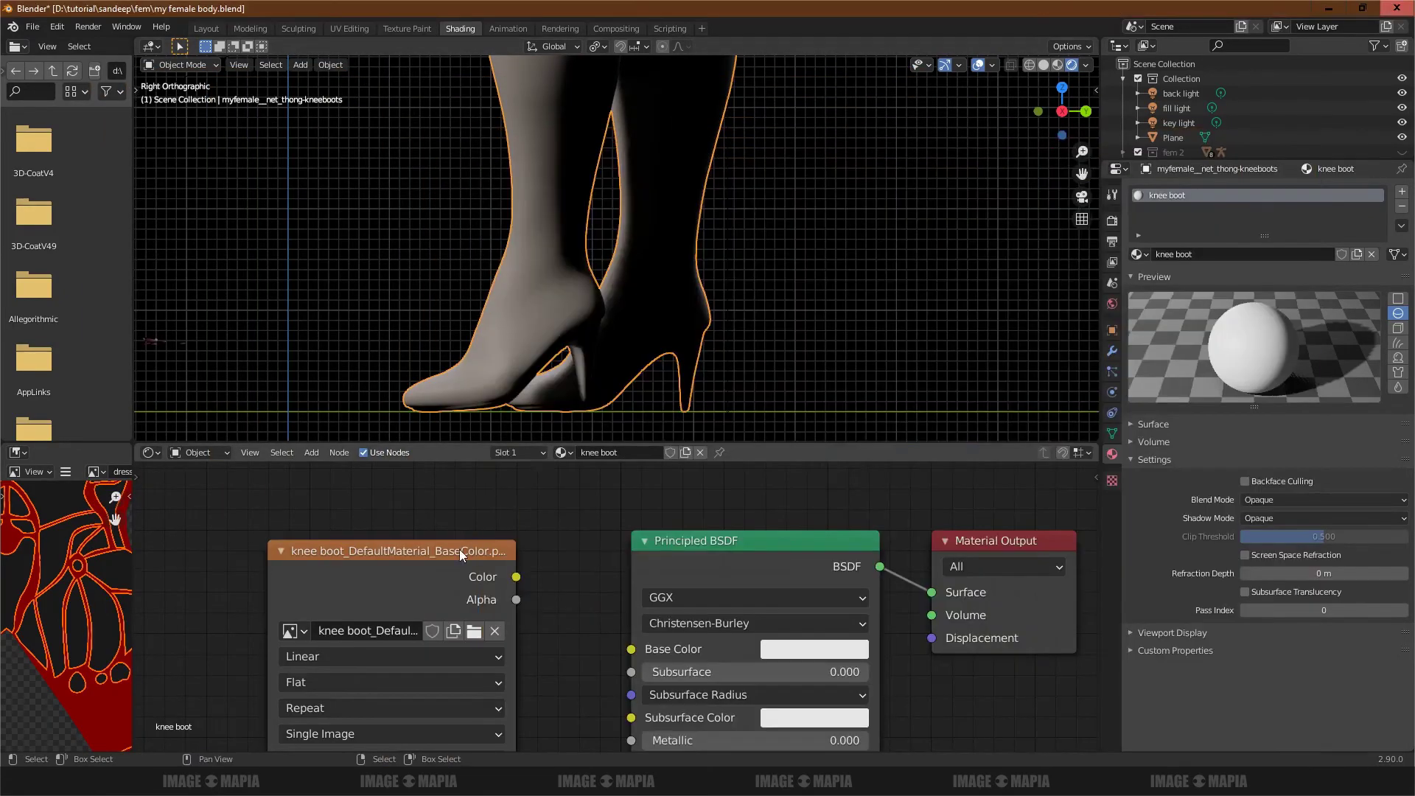
scroll(475, 534, down, 2)
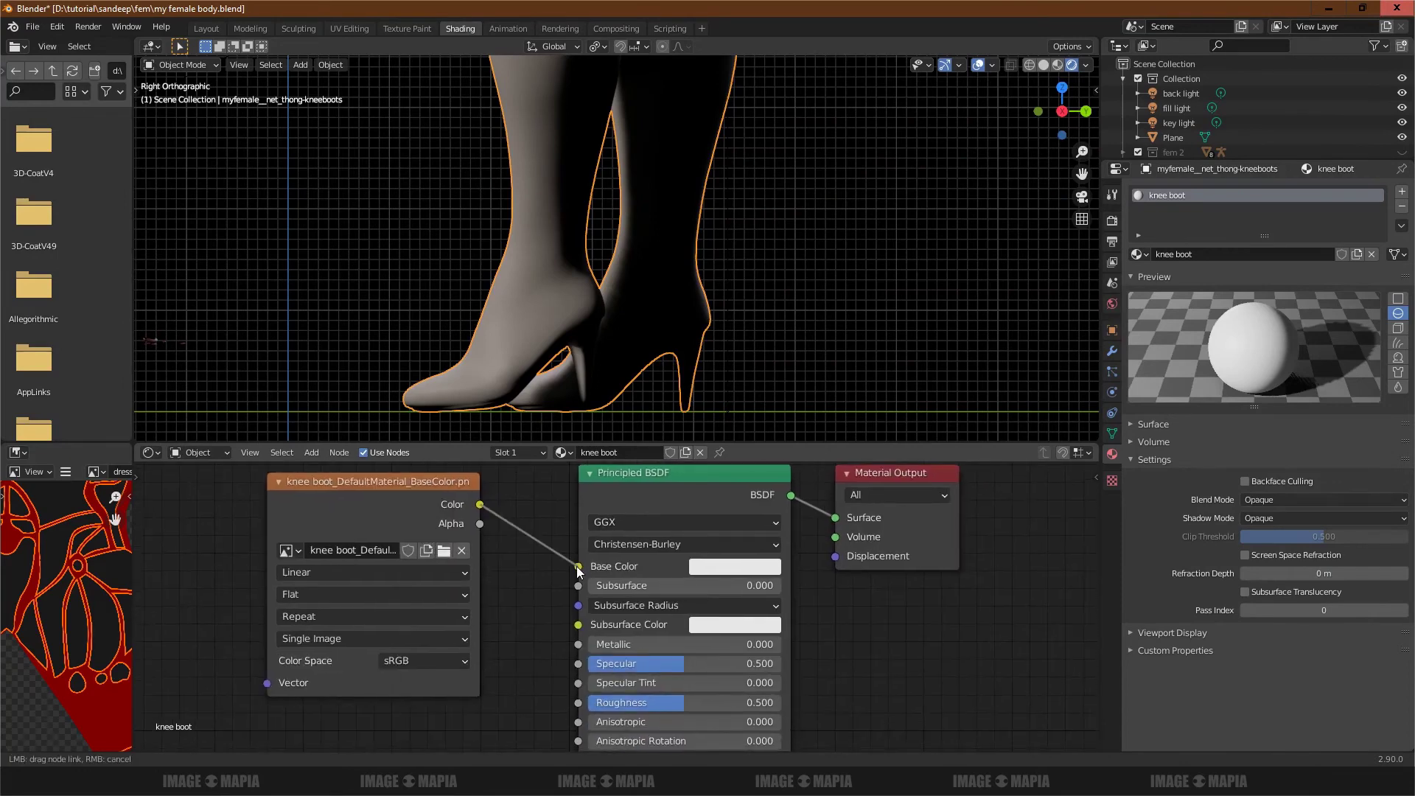
drag(578, 571, 578, 572)
drag(368, 481, 341, 479)
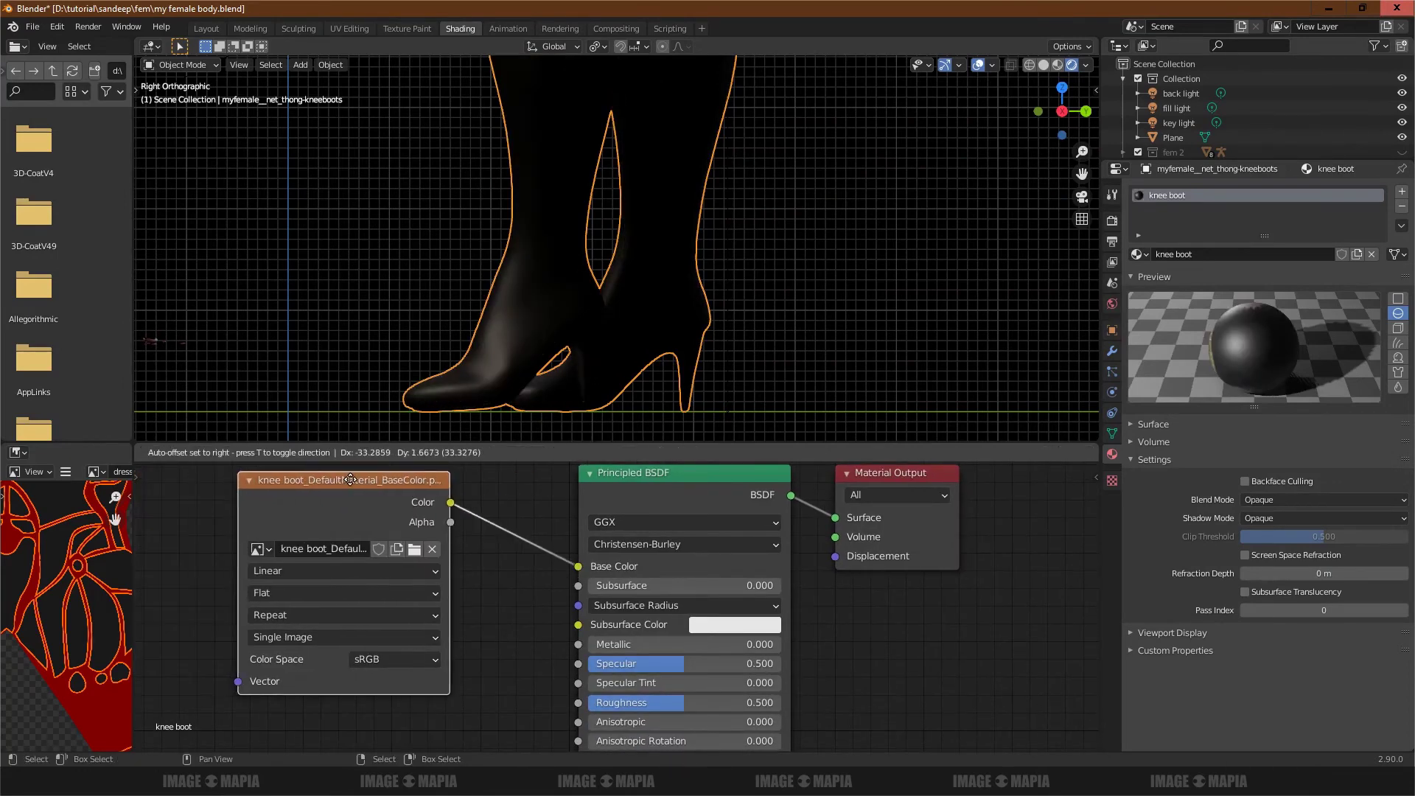
click(251, 479)
key(alt+Tab)
Step: Add the Height texture under the material output with Non-Color colour space
click(865, 272)
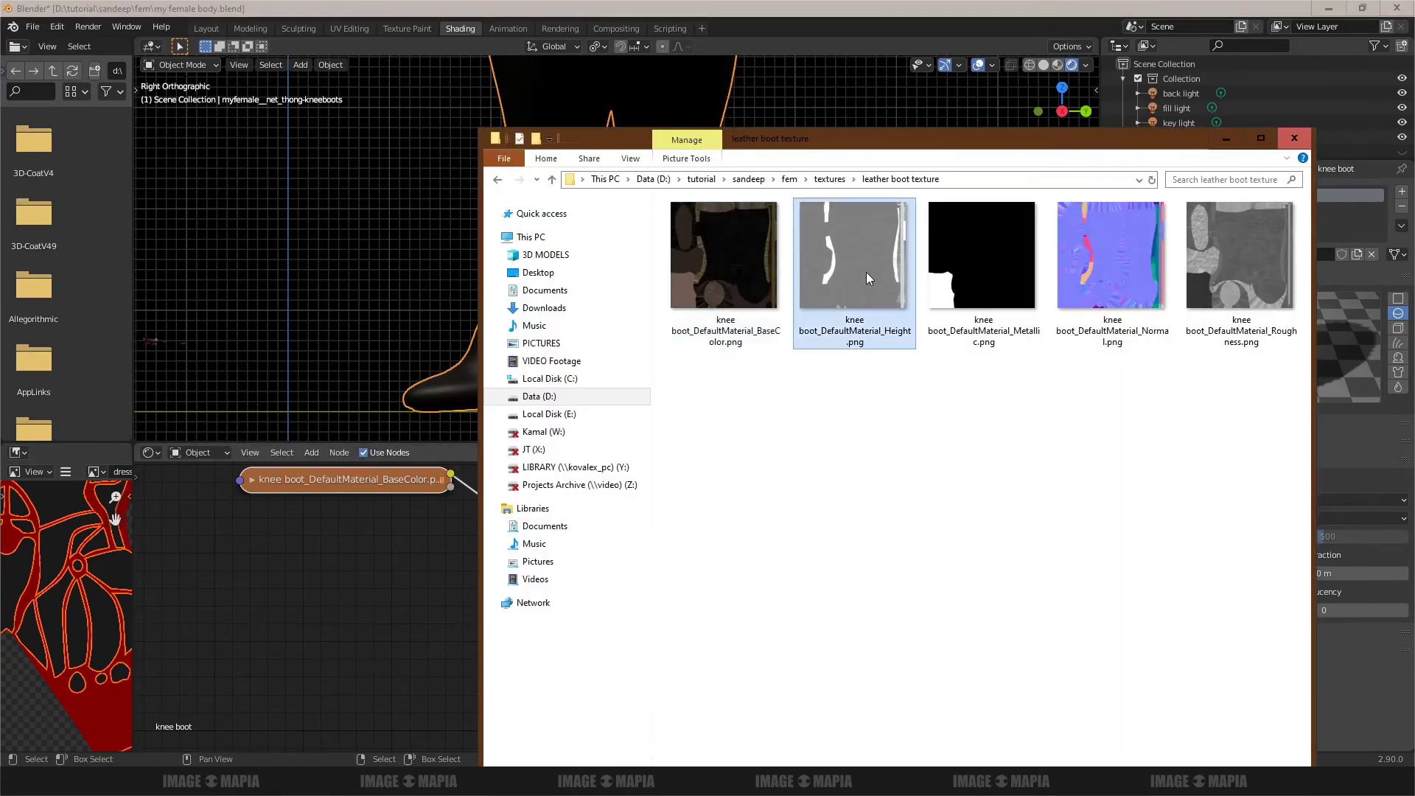
drag(850, 233, 327, 560)
scroll(432, 533, down, 1)
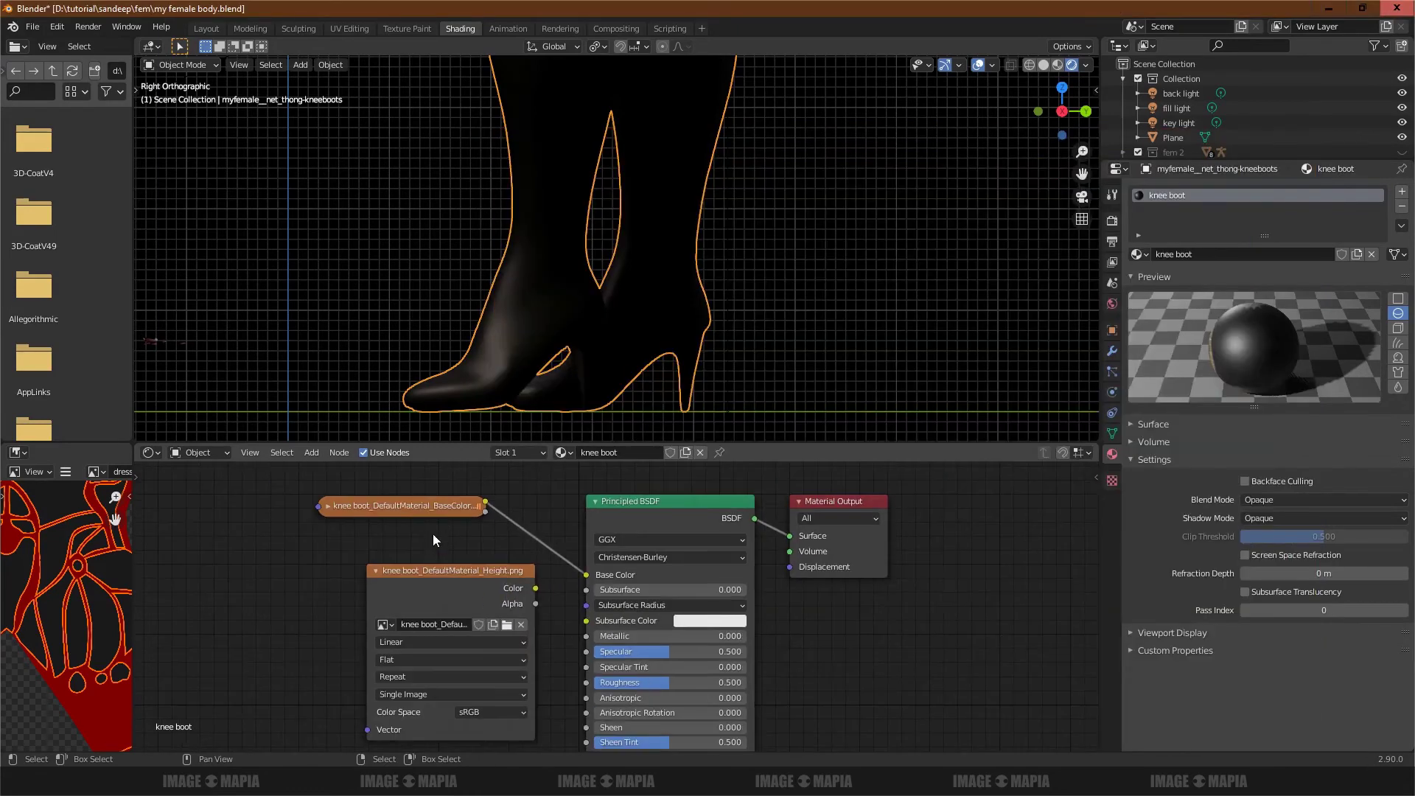
drag(448, 576, 834, 532)
middle_drag(834, 532, 589, 532)
scroll(494, 652, up, 3)
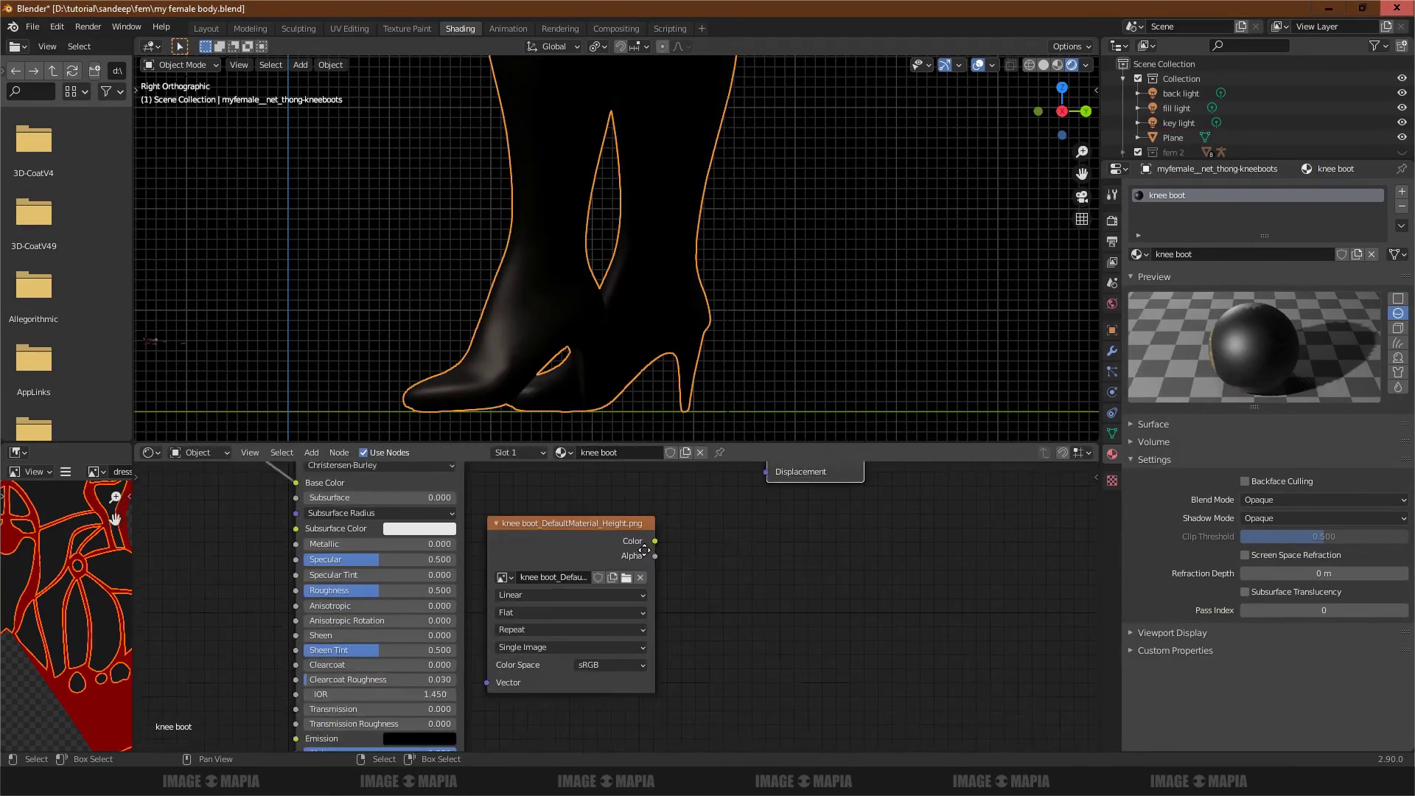
scroll(493, 652, up, 3)
click(582, 670)
click(563, 543)
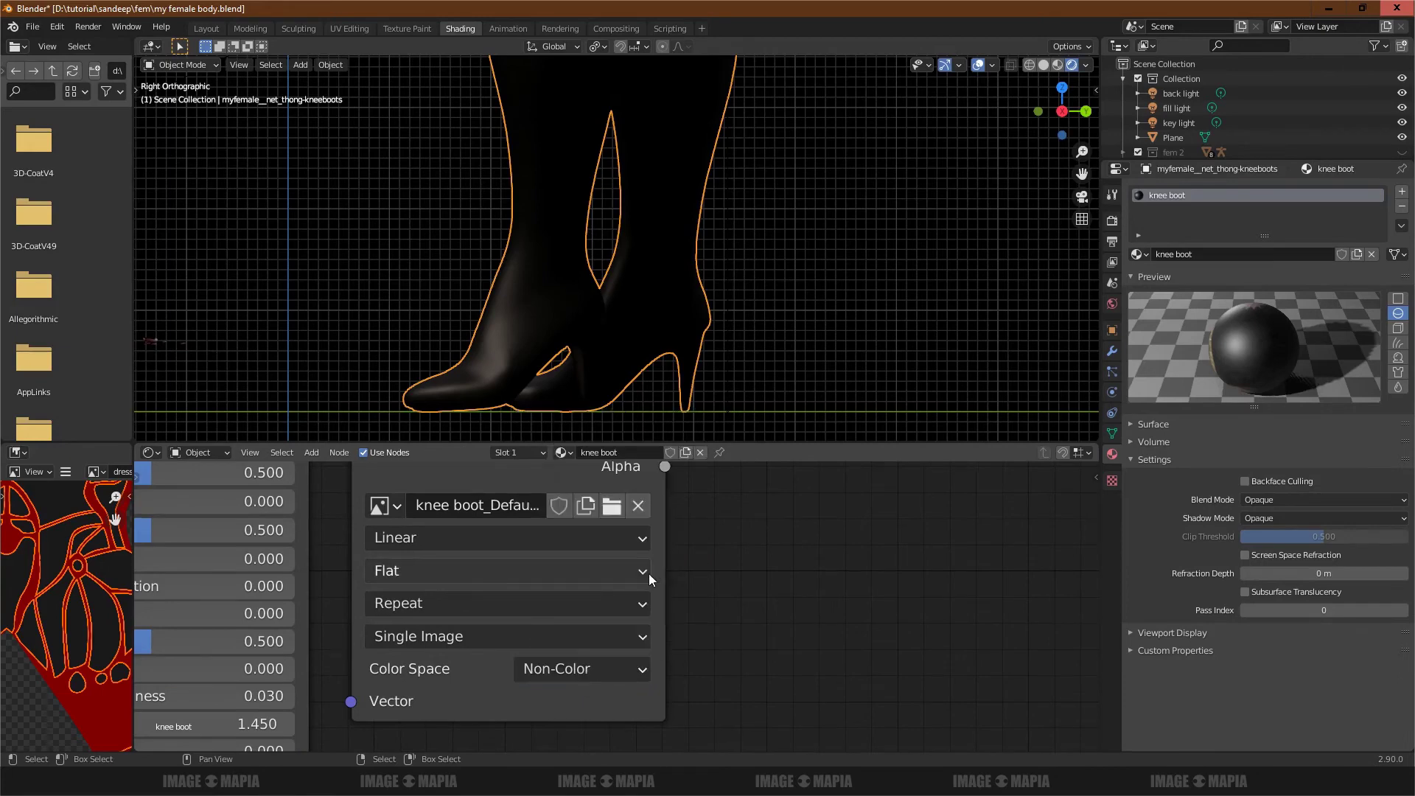
scroll(647, 577, down, 2)
mouse_move(648, 578)
middle_down()
mouse_move(541, 685)
mouse_move(549, 675)
middle_up()
Step: Add a Displacement node beside the Height image, connected to the material output
key(shift+a)
text(disp)
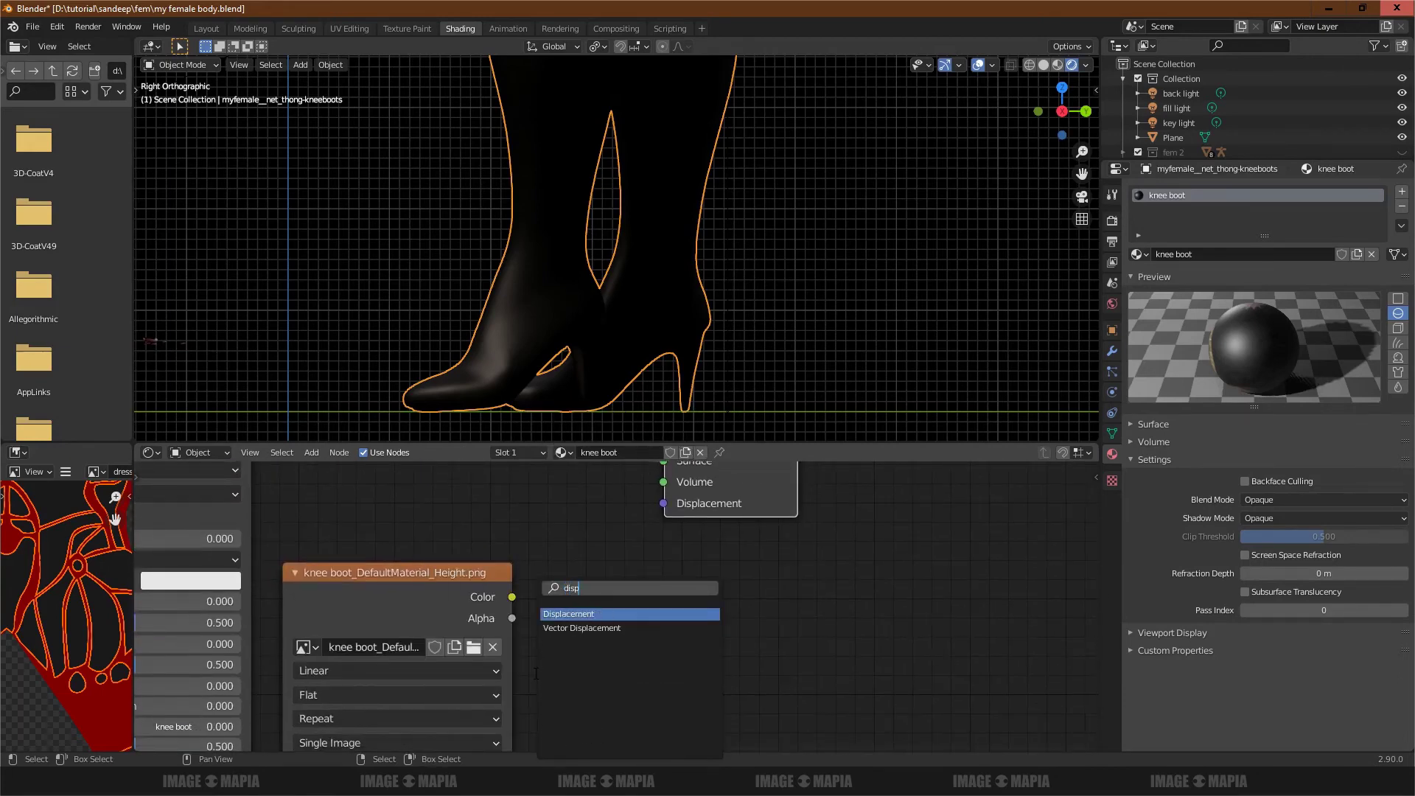
key(Return)
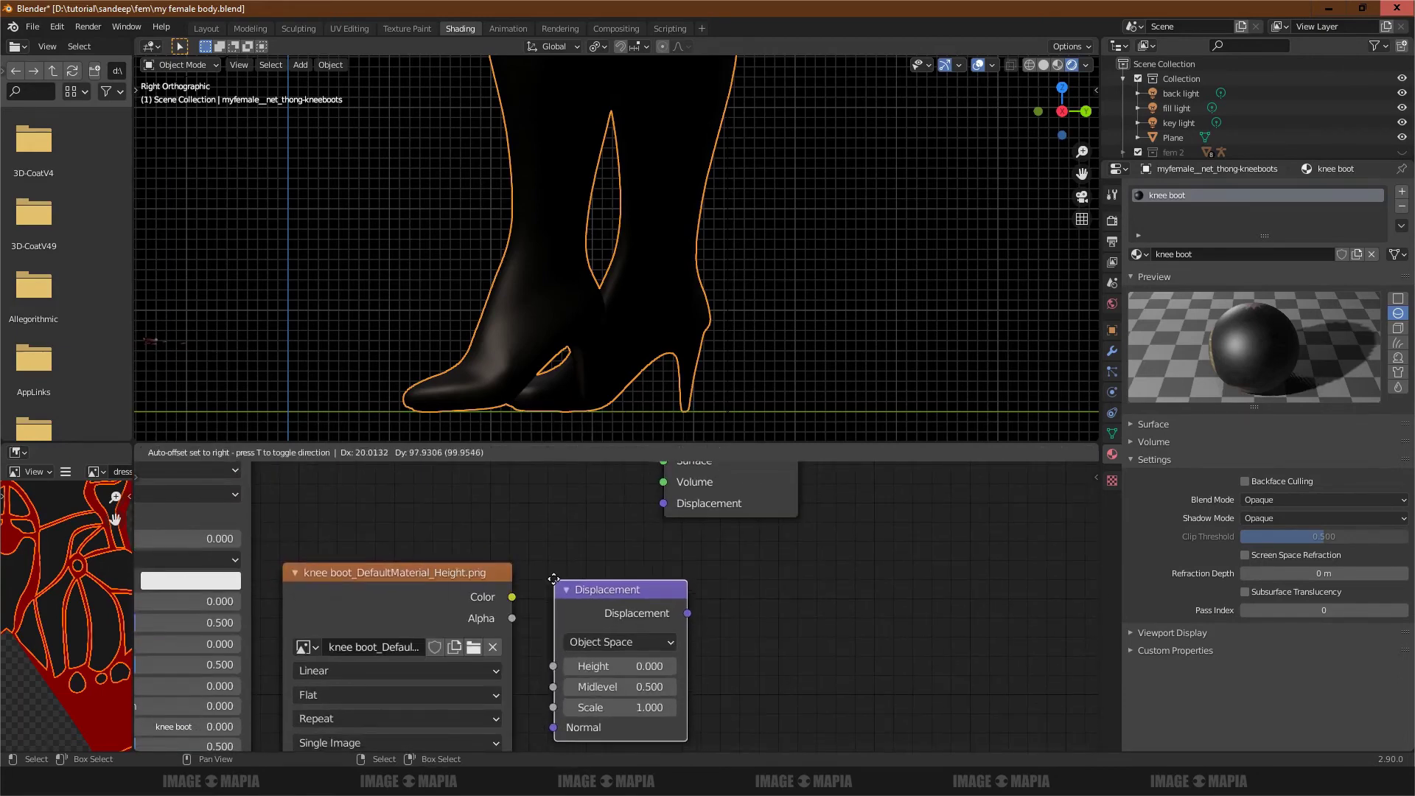
click(547, 582)
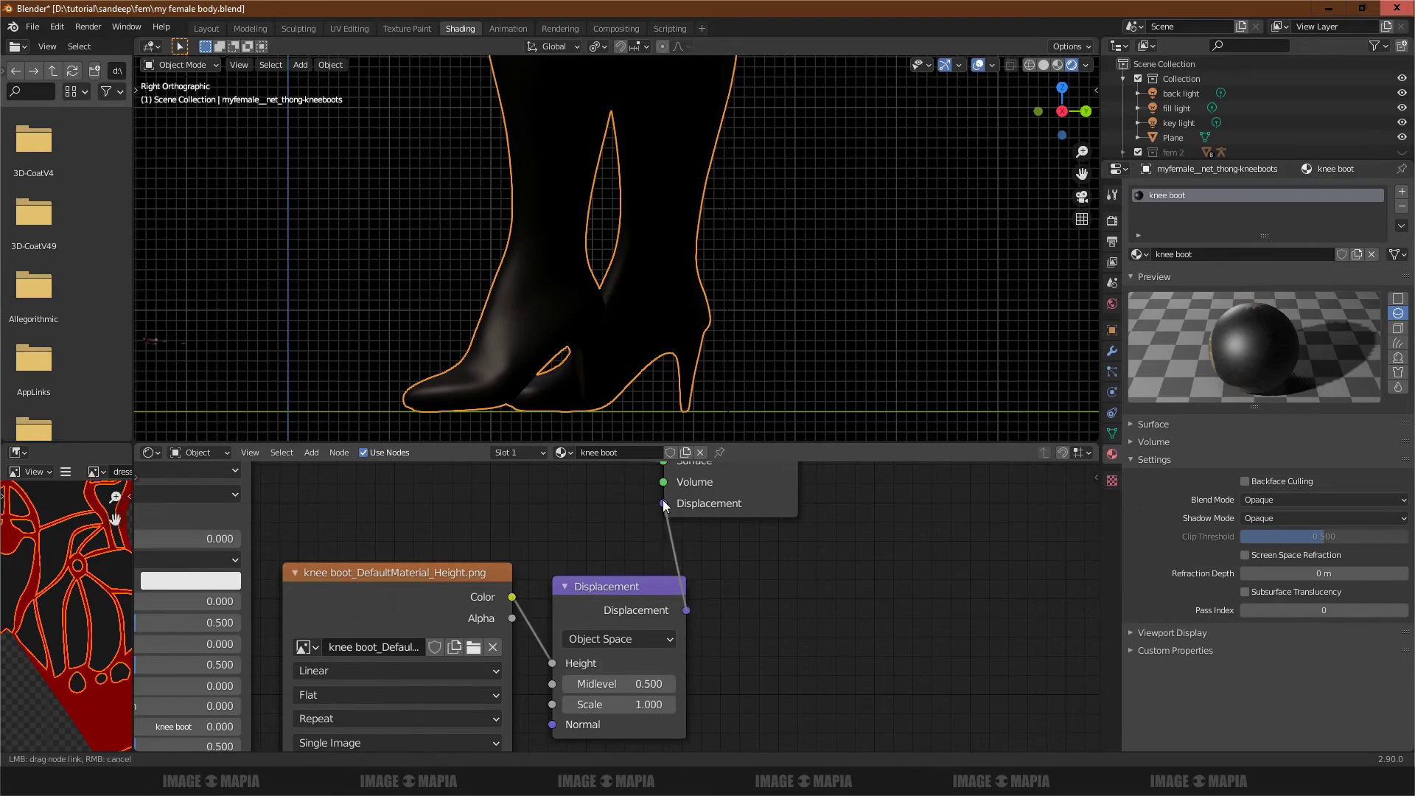
drag(664, 505, 664, 504)
scroll(542, 333, up, 4)
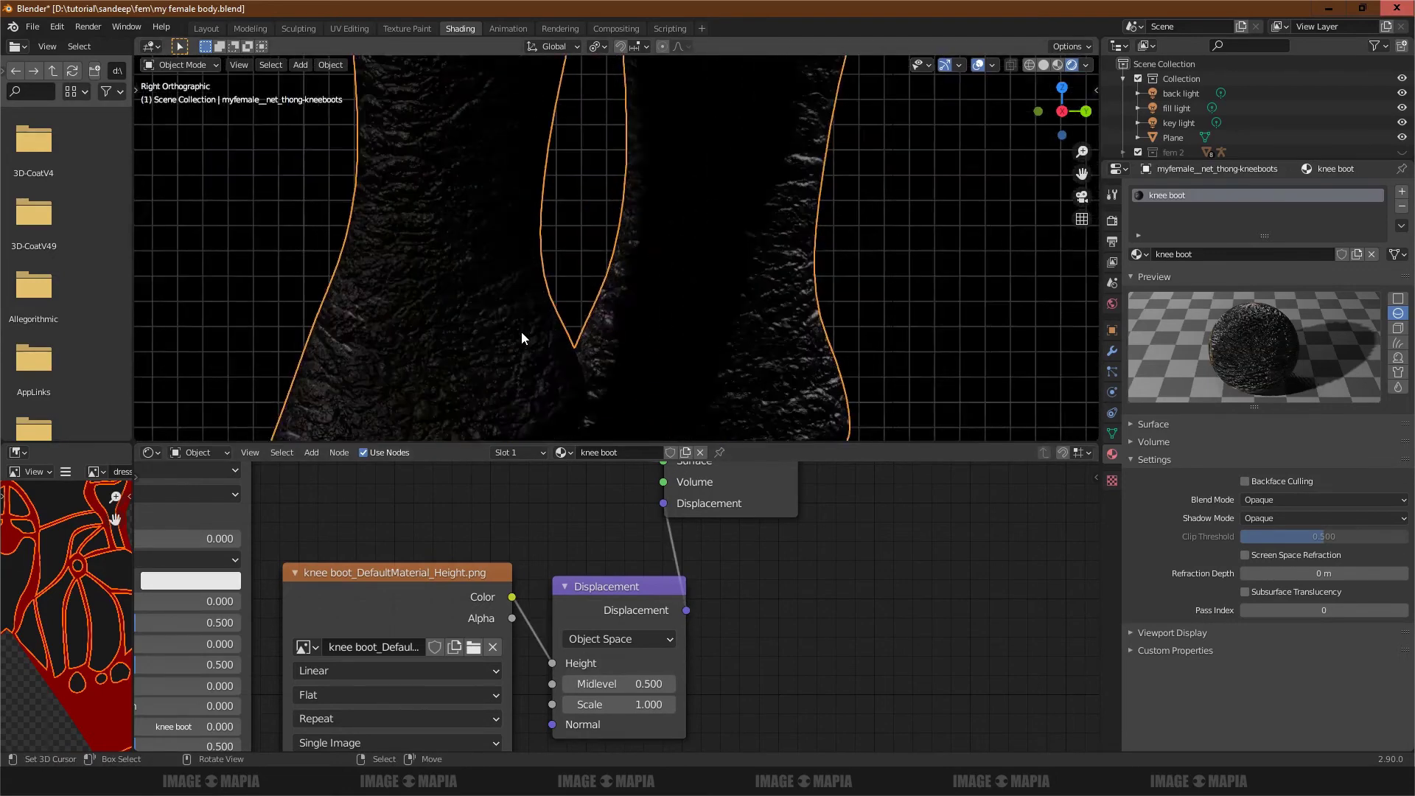
scroll(653, 630, up, 2)
scroll(653, 630, up, 2)
Step: Set the displacement scale, trying 0.1 and 0.2 before settling on 0.110
click(657, 644)
text(.)
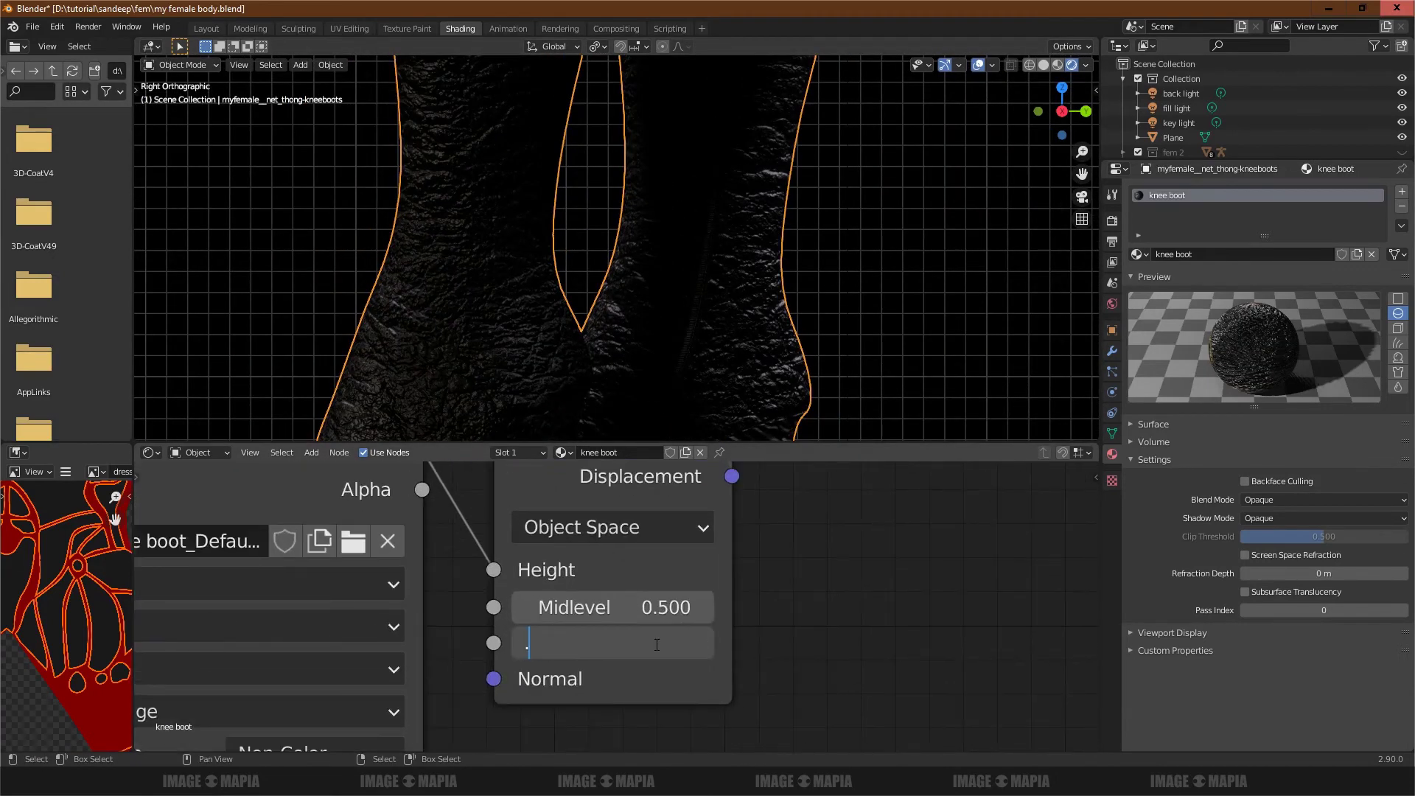
text(1)
key(Return)
scroll(454, 362, down, 1)
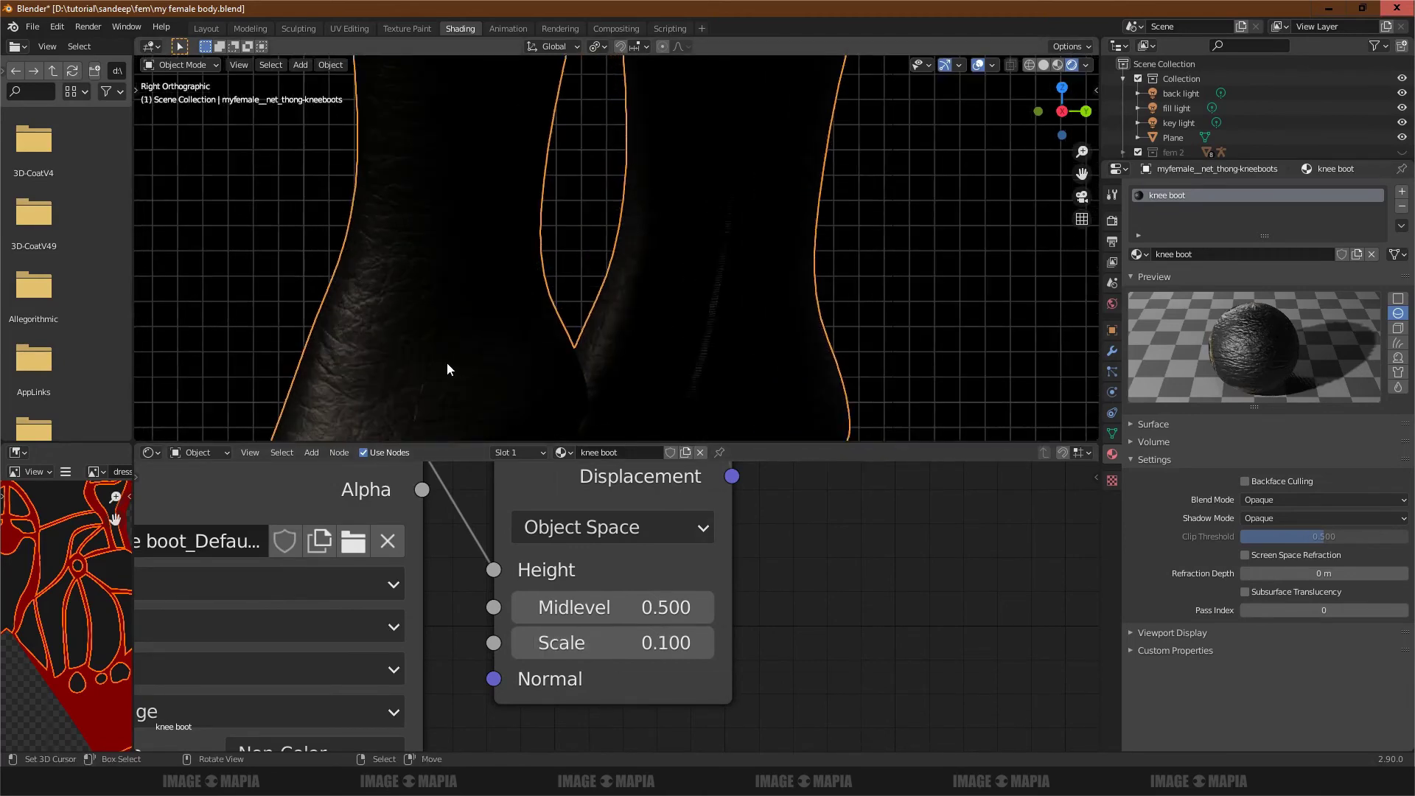
scroll(446, 361, down, 3)
scroll(453, 367, up, 4)
click(693, 642)
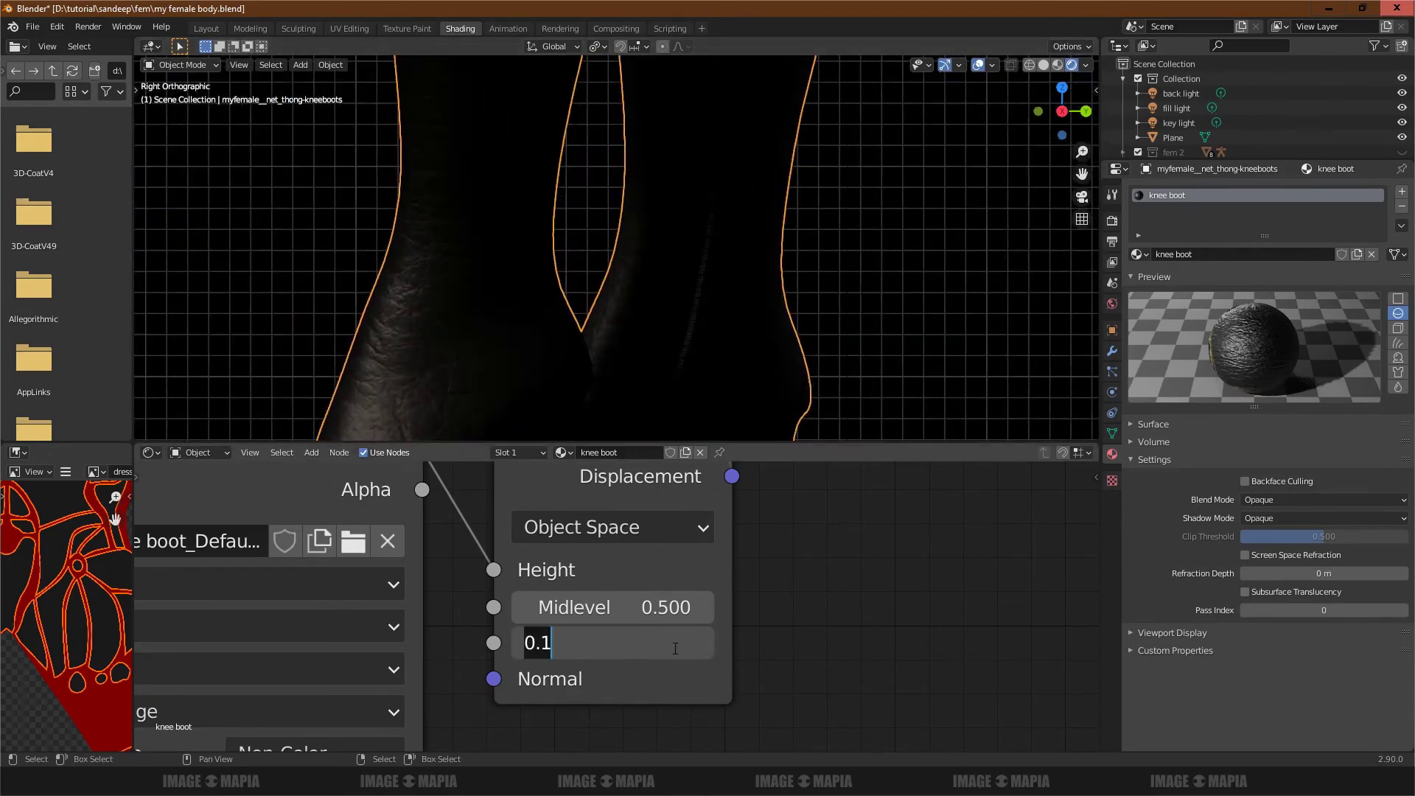
text(.2)
key(Return)
click(697, 642)
text(.11)
key(Return)
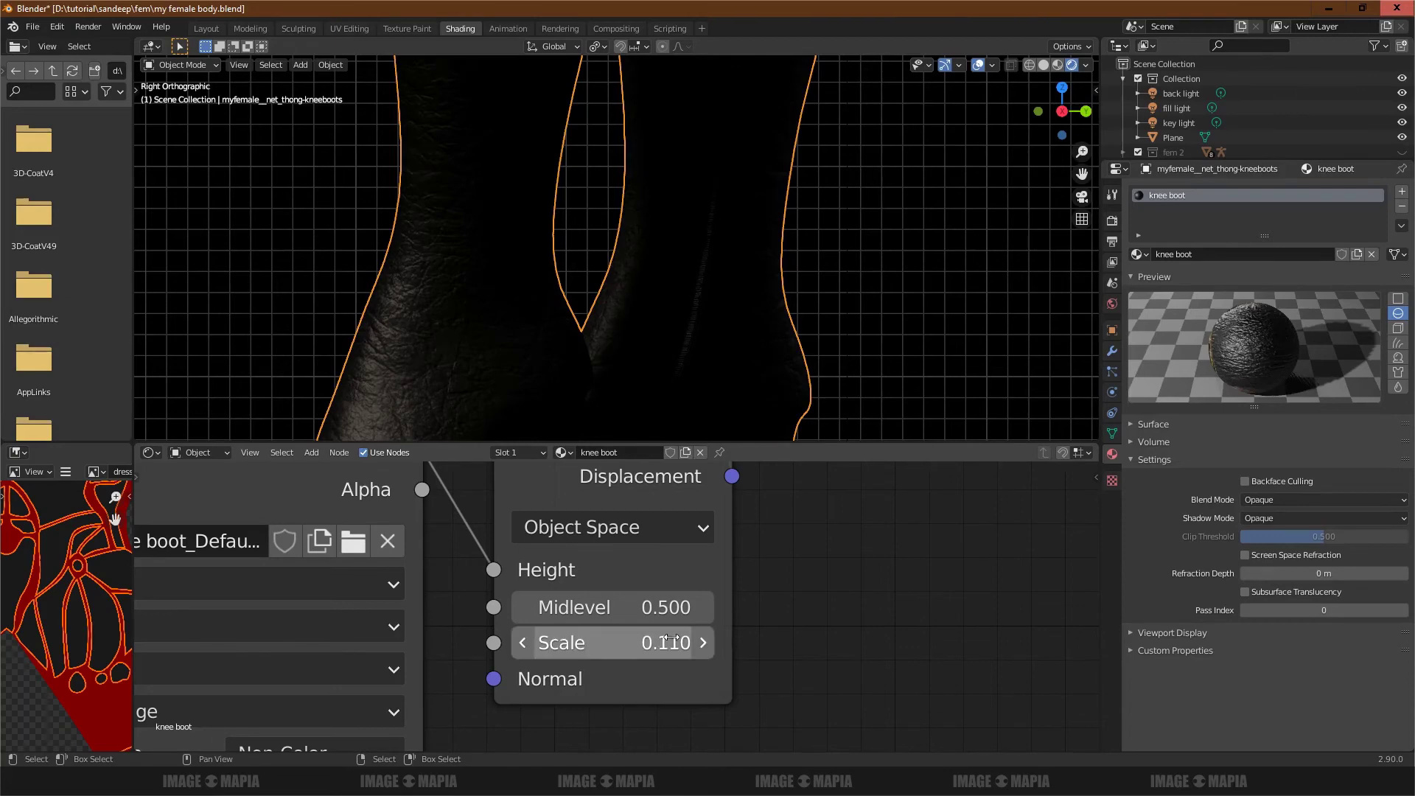
scroll(604, 649, down, 4)
scroll(430, 551, up, 3)
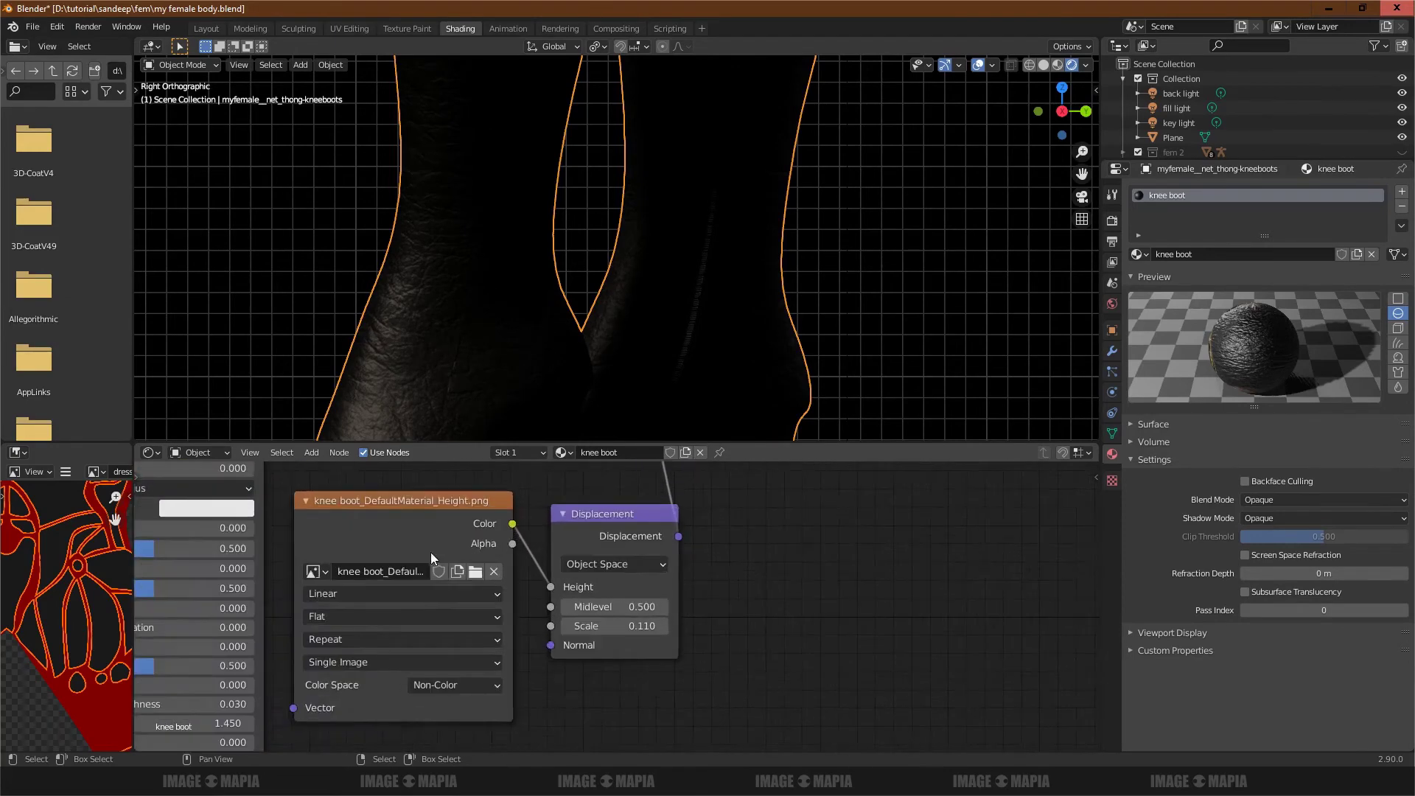
Step: Collapse the Height texture node and enlarge the node editor toward the main shader
click(365, 503)
key(h)
drag(781, 442, 779, 306)
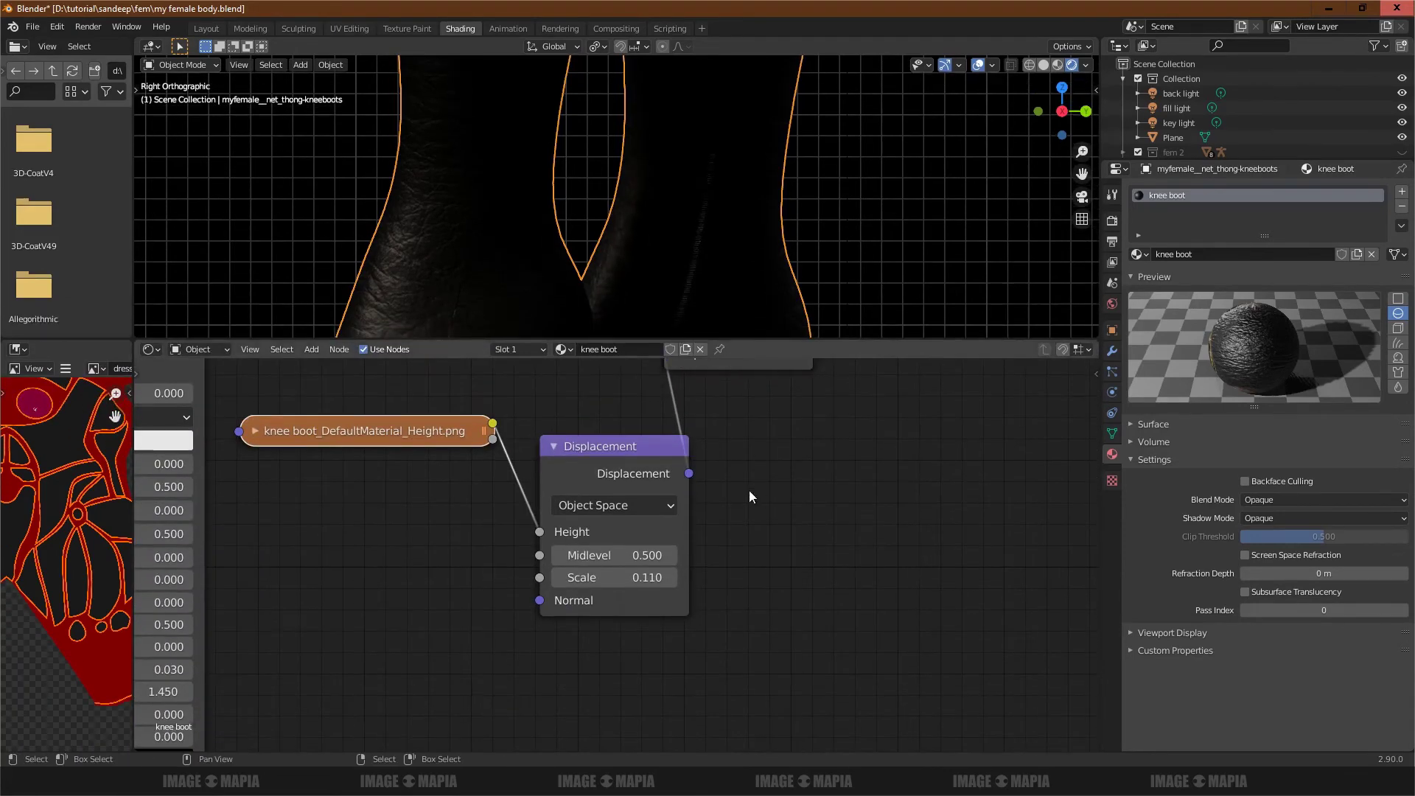
scroll(748, 489, down, 3)
mouse_move(515, 516)
middle_down()
mouse_move(731, 539)
mouse_move(641, 543)
middle_up()
Step: Add the Metallic texture as Non-Color, feed it into Metallic, and collapse it
key(alt+Tab)
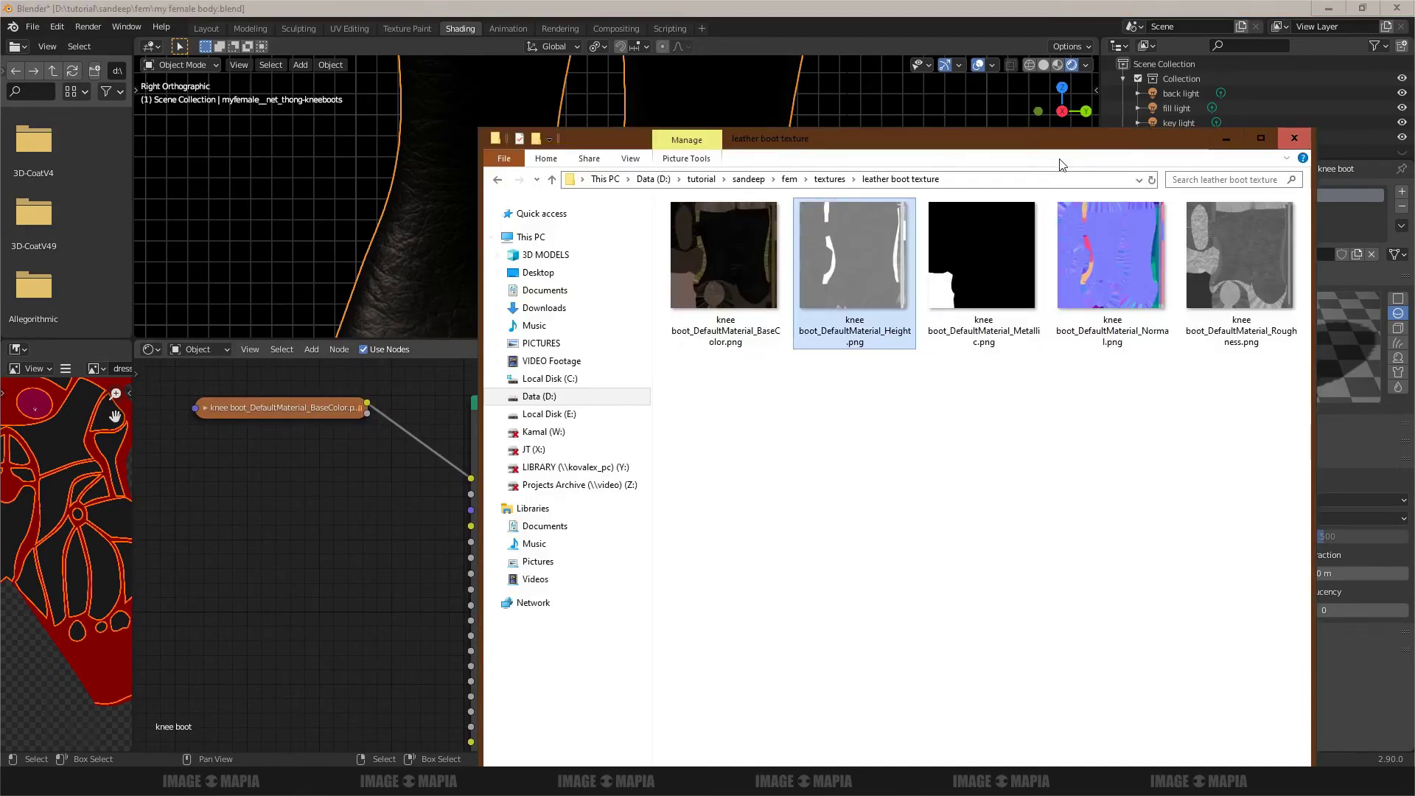
drag(987, 279, 315, 458)
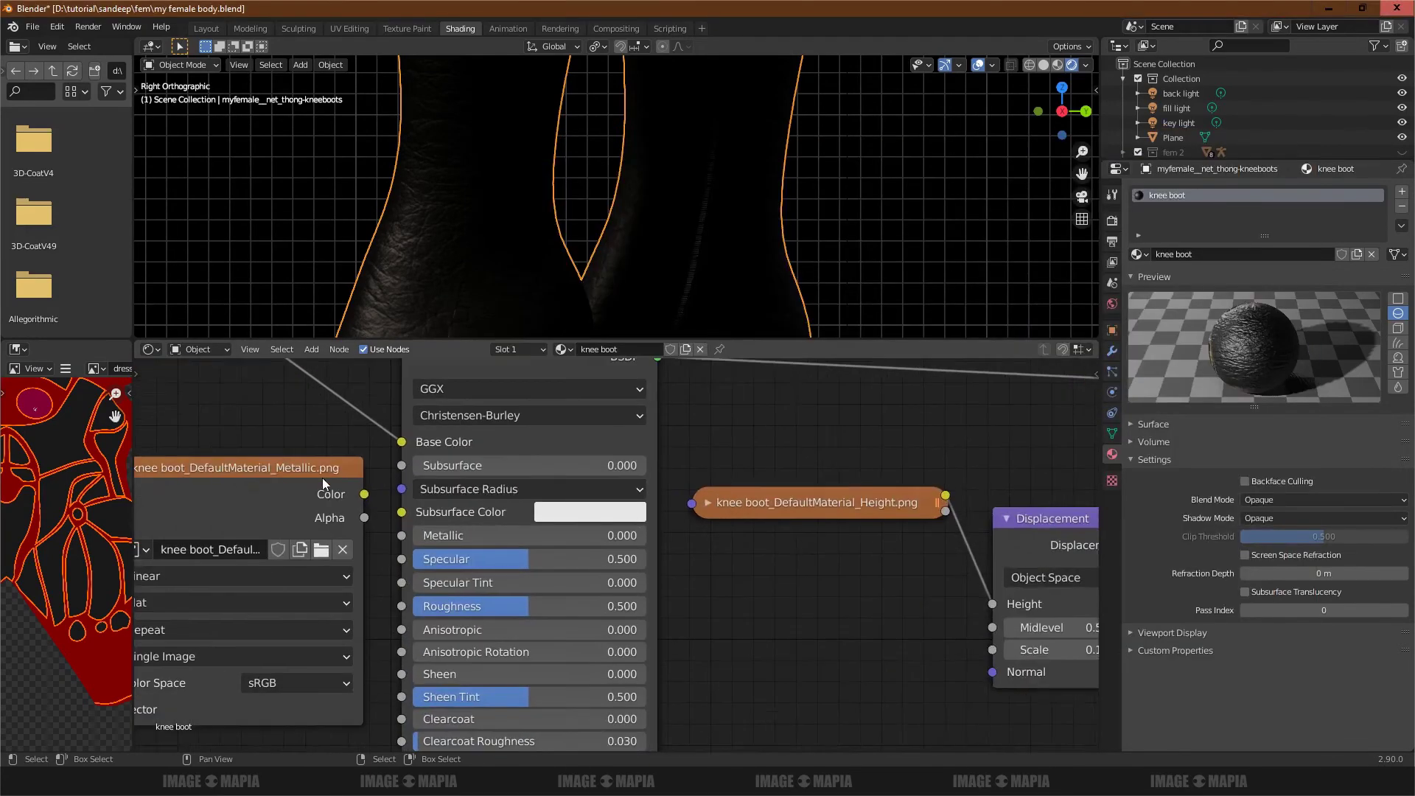
middle_drag(321, 477, 552, 444)
drag(552, 458, 400, 398)
click(391, 615)
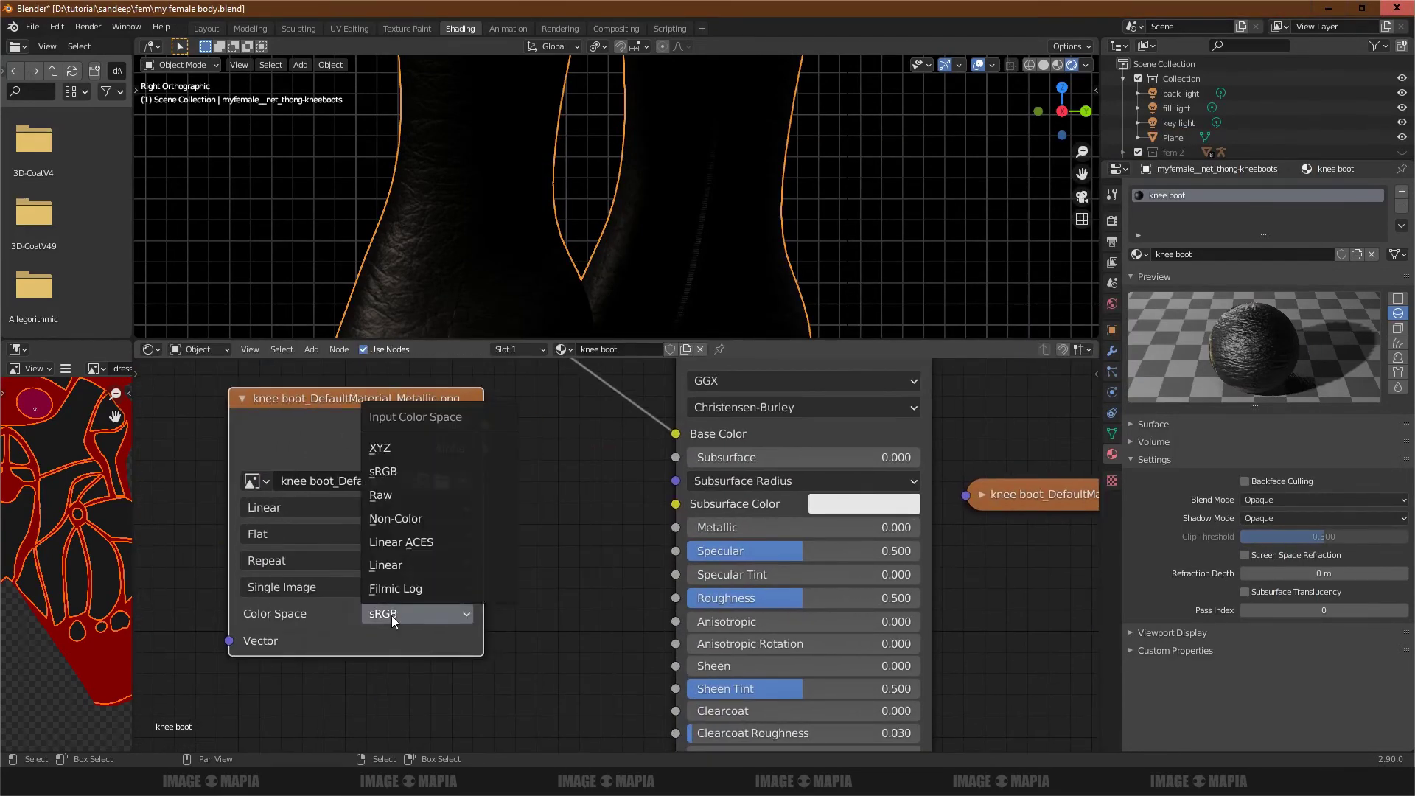
click(417, 521)
drag(485, 425, 675, 527)
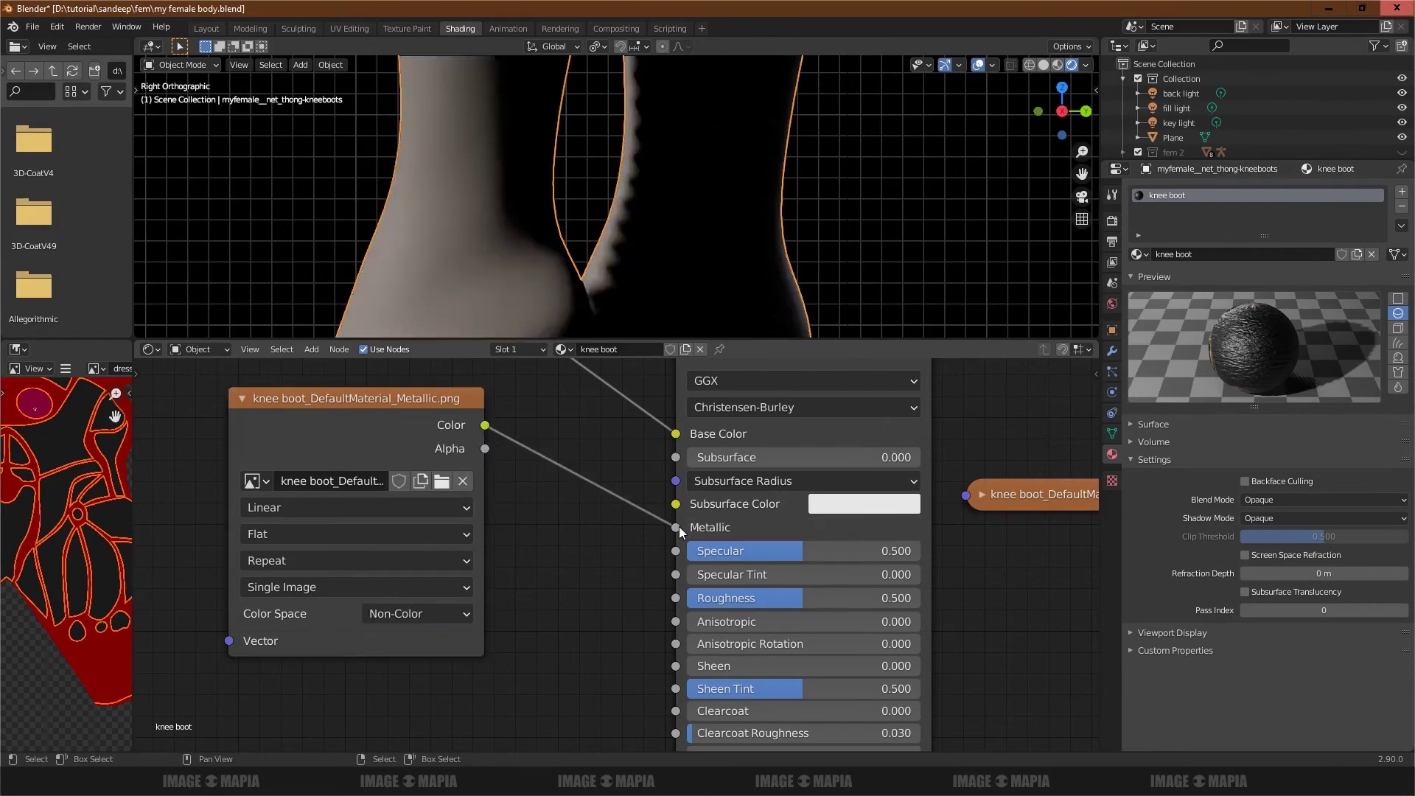
key(h)
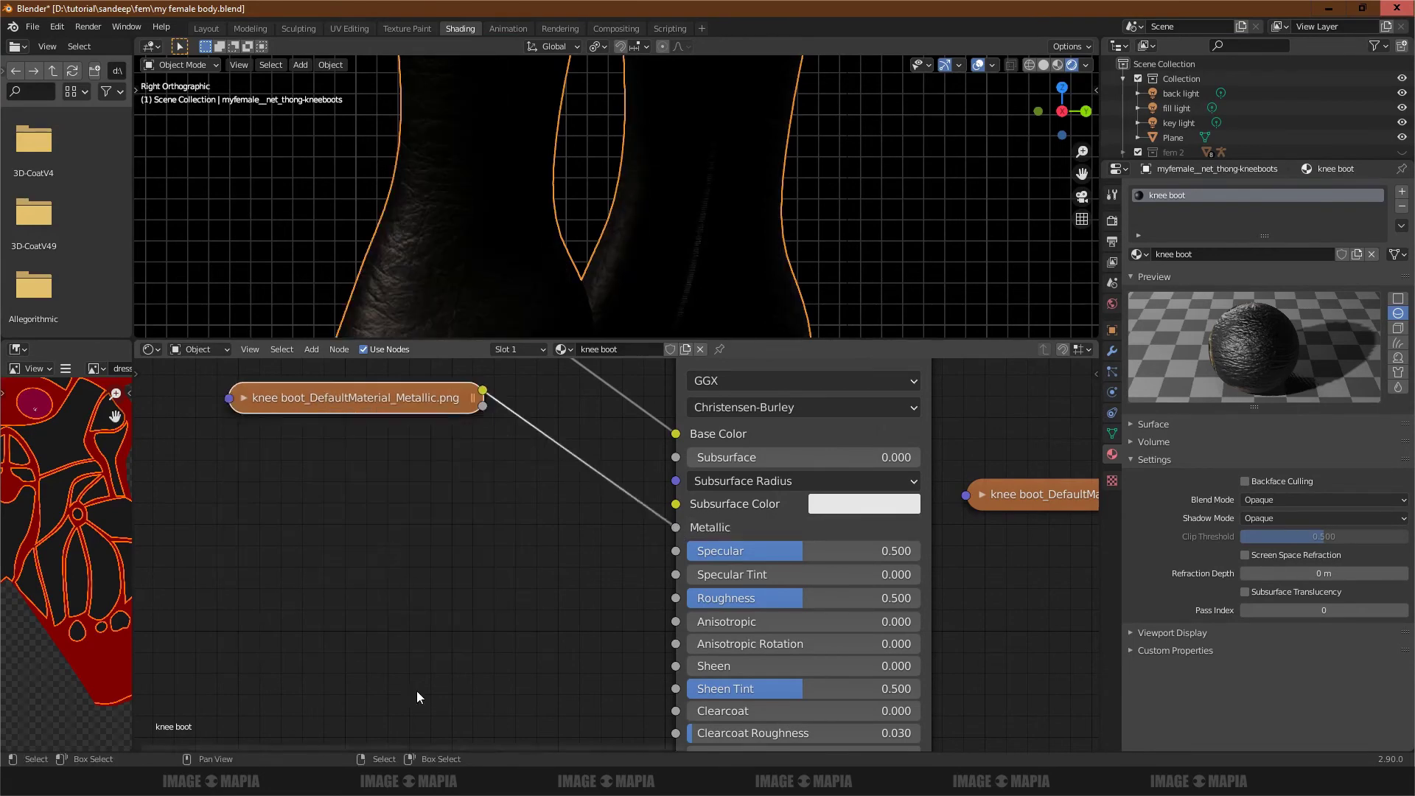
Step: Add the Normal texture to the node graph with Non-Color colour space
key(alt+Tab)
drag(1111, 254, 308, 466)
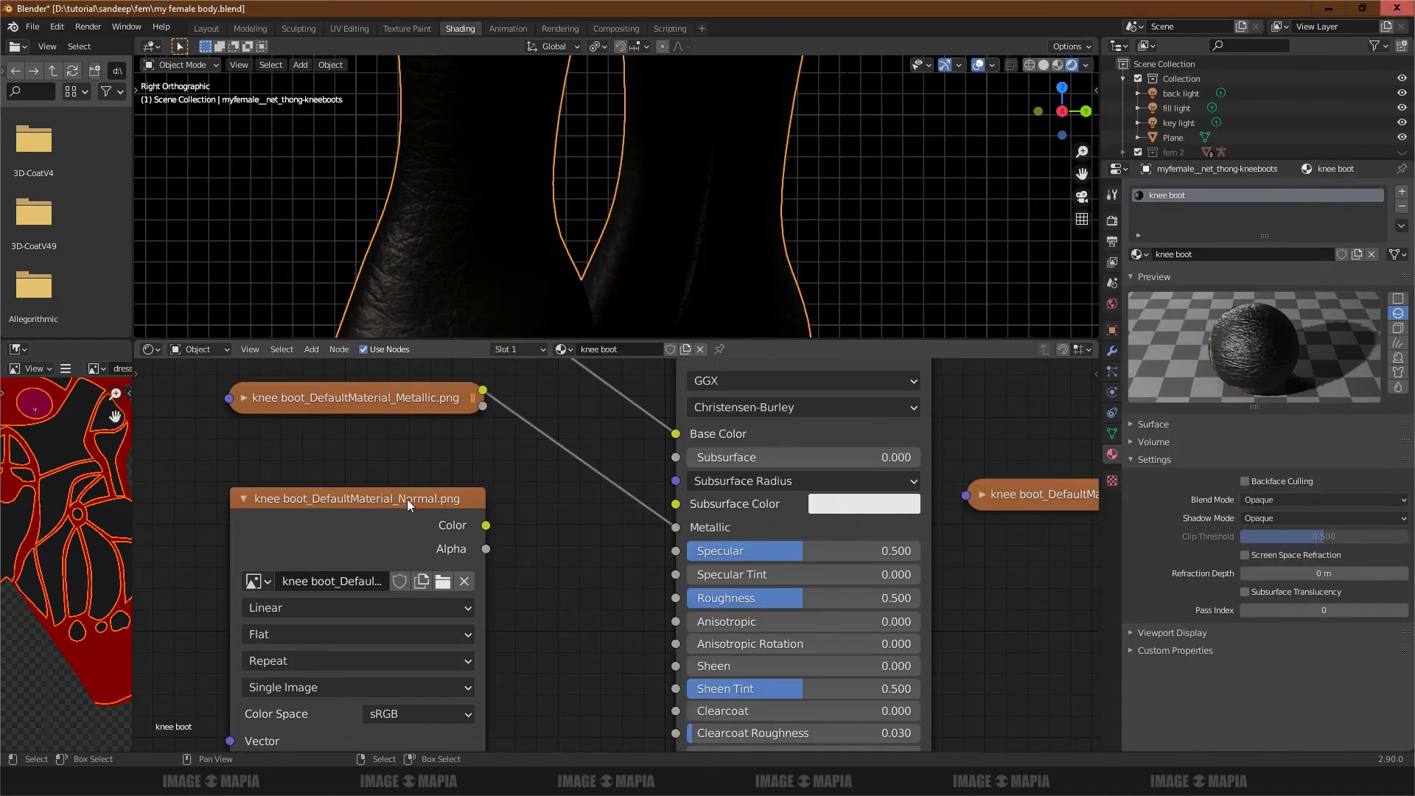
drag(429, 498, 386, 454)
click(333, 671)
click(364, 586)
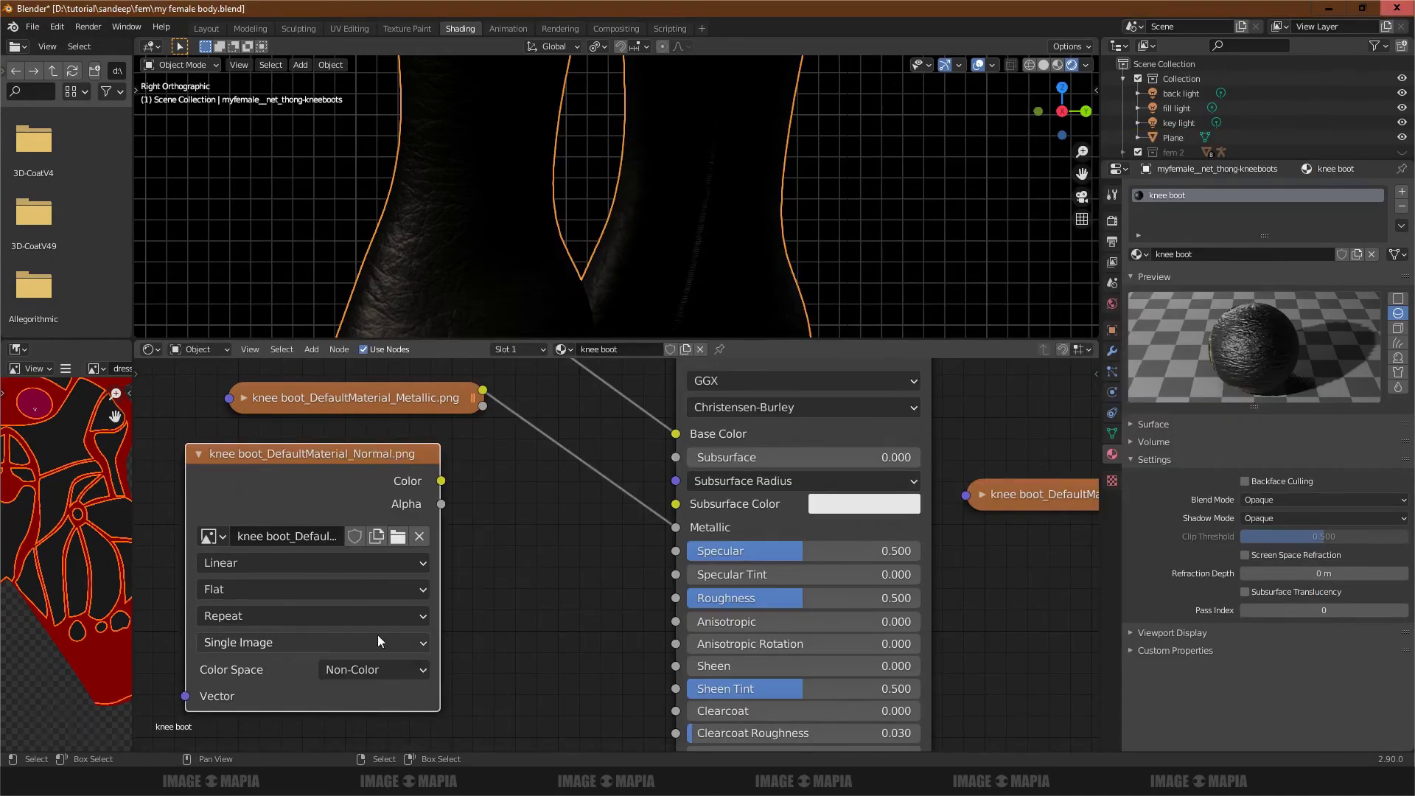
Step: Add a Bump node beside the Normal texture
key(shift+a)
text(bump)
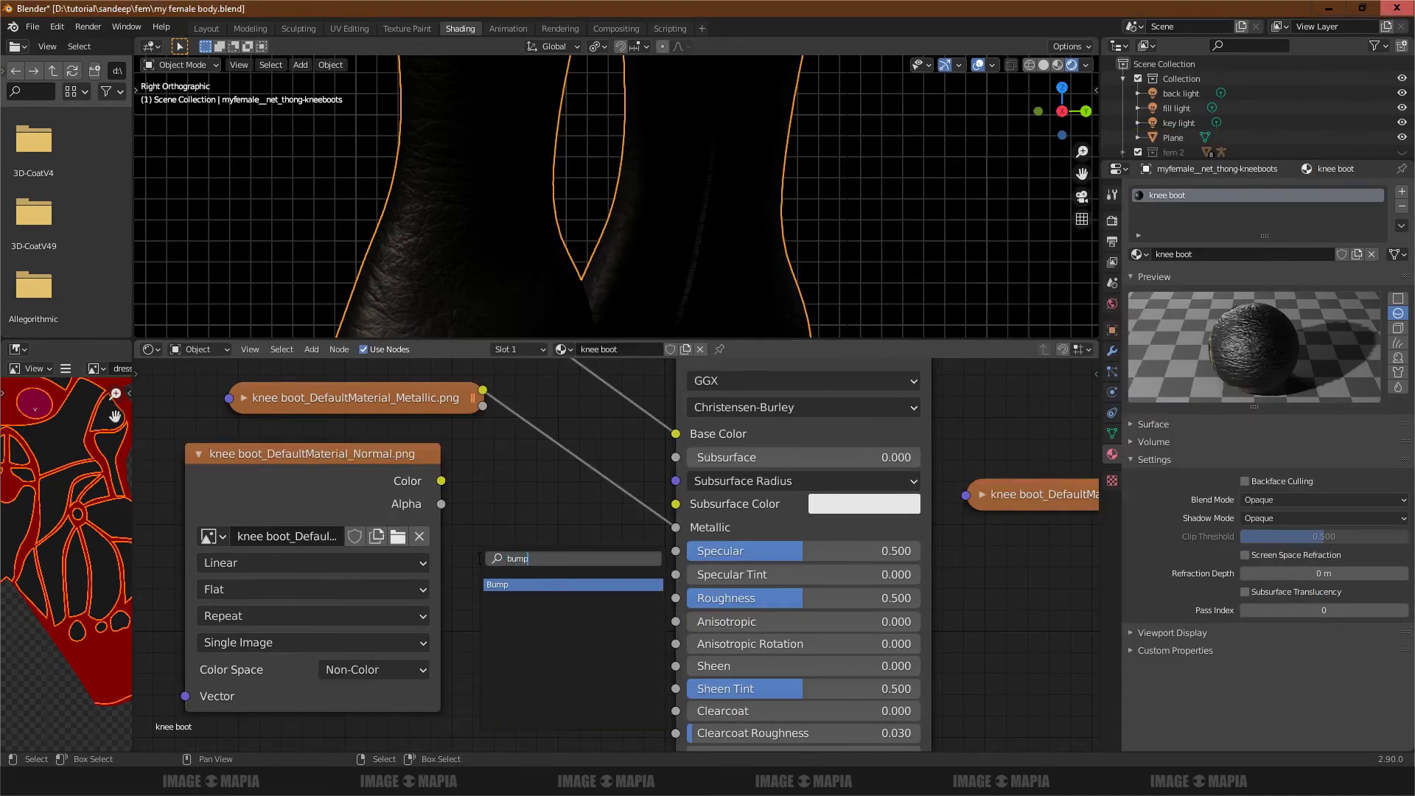
key(Return)
click(516, 549)
Step: Link the Normal texture into Bump Height and the Bump output into the shader's Normal
drag(344, 476, 310, 478)
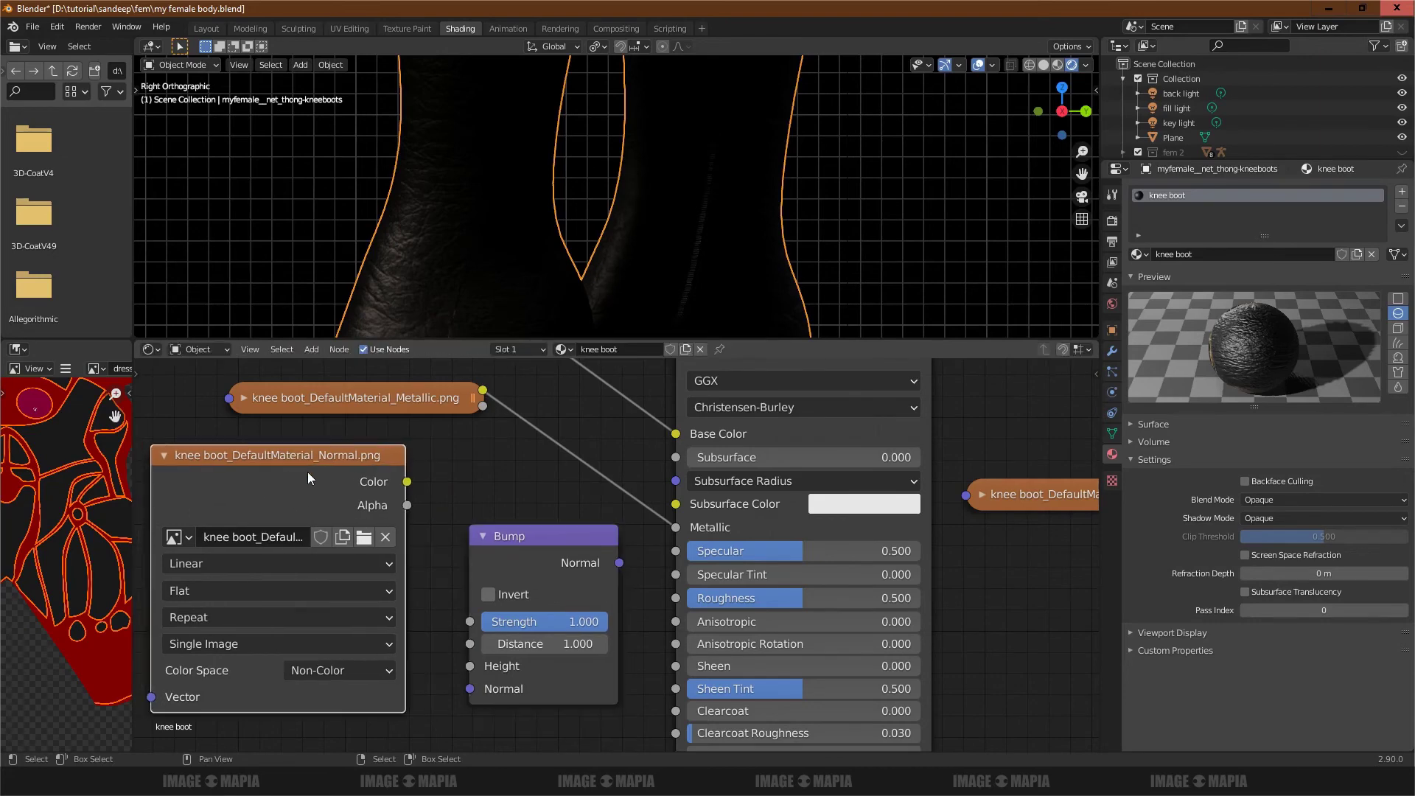
drag(407, 481, 485, 541)
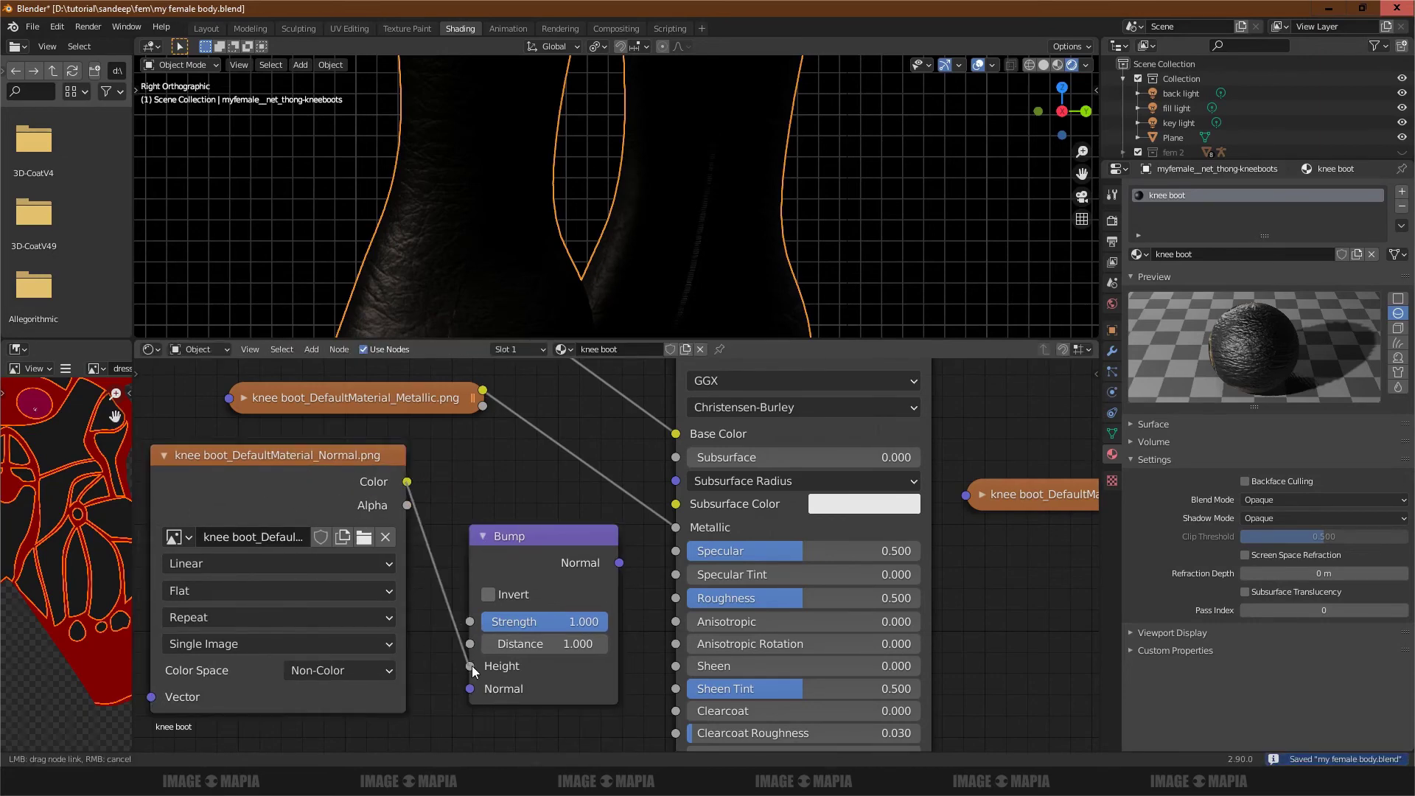
scroll(629, 606, down, 1)
middle_drag(640, 569, 586, 473)
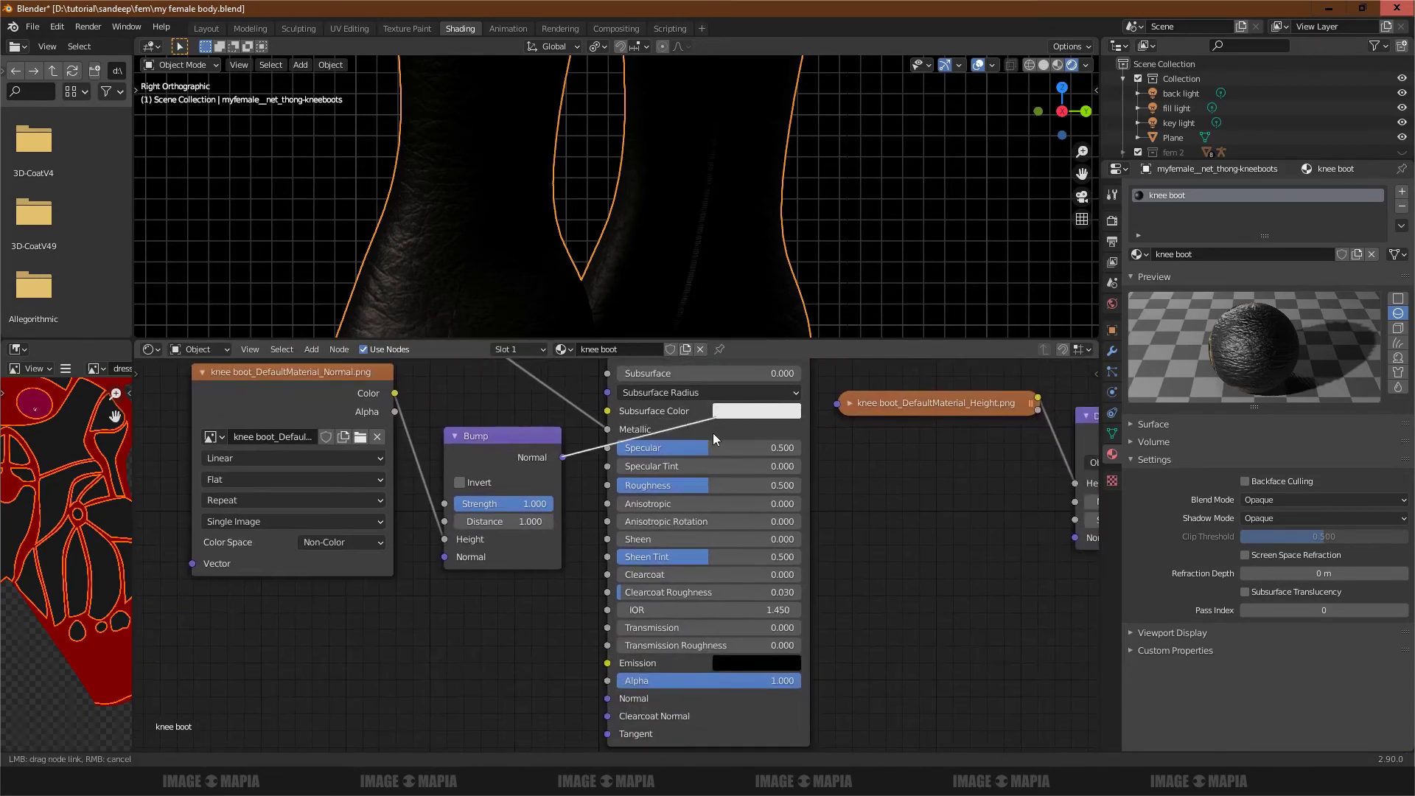
drag(616, 703, 609, 698)
drag(295, 371, 248, 398)
drag(487, 549, 429, 596)
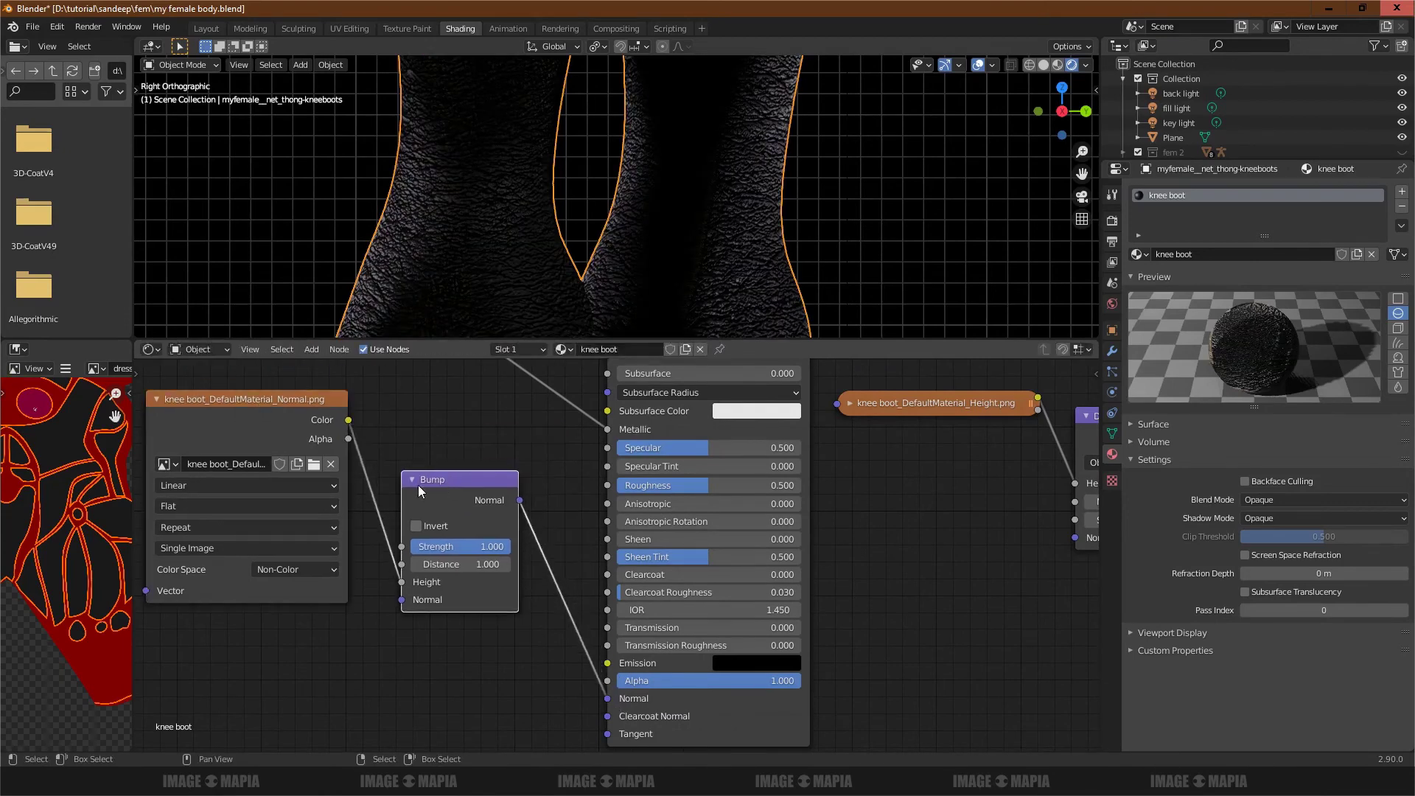
Step: Set bump strength to 0.2 and mute/unmute the Bump node to compare
scroll(429, 595, up, 1)
scroll(428, 595, up, 3)
scroll(352, 547, down, 1)
click(352, 544)
text(0.2)
key(Return)
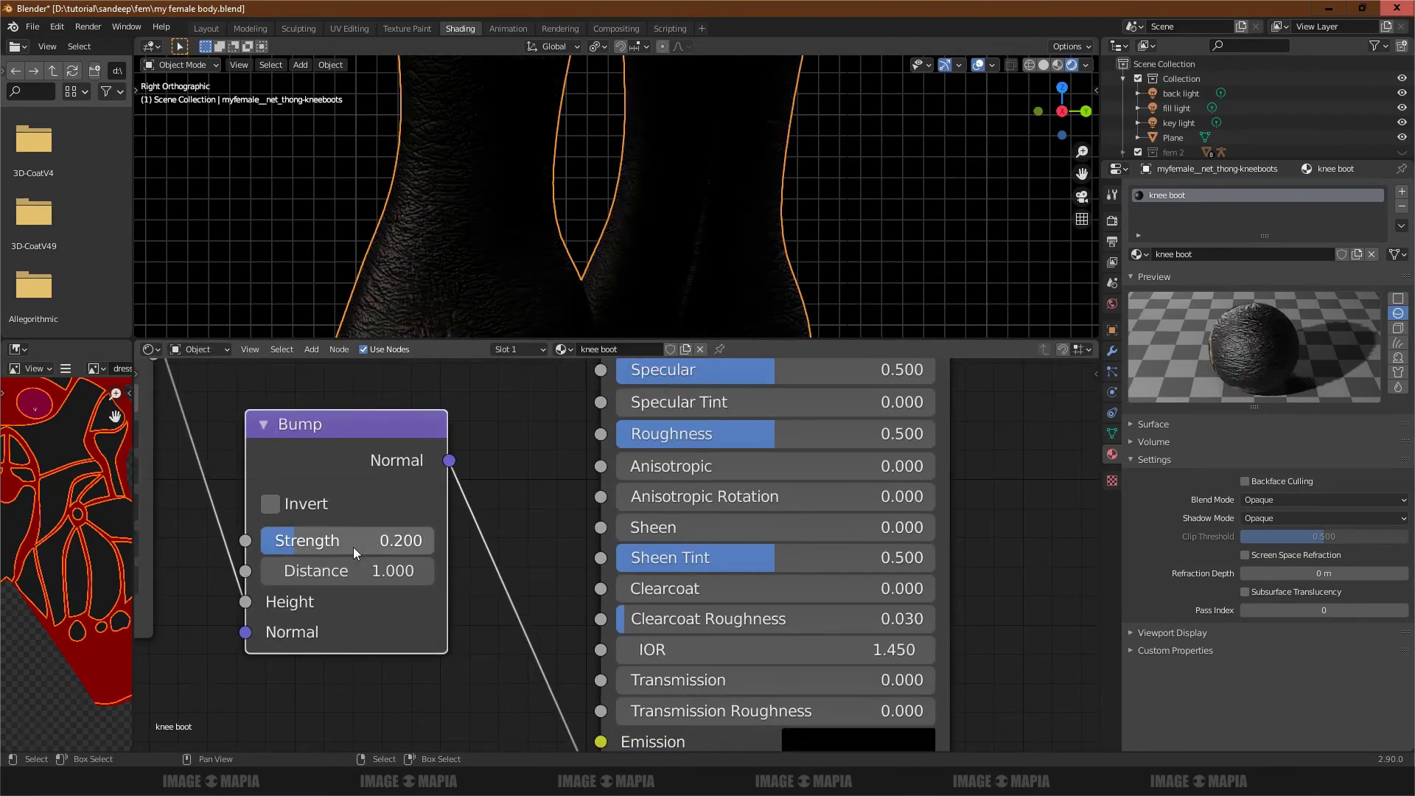
key(m)
key(m)
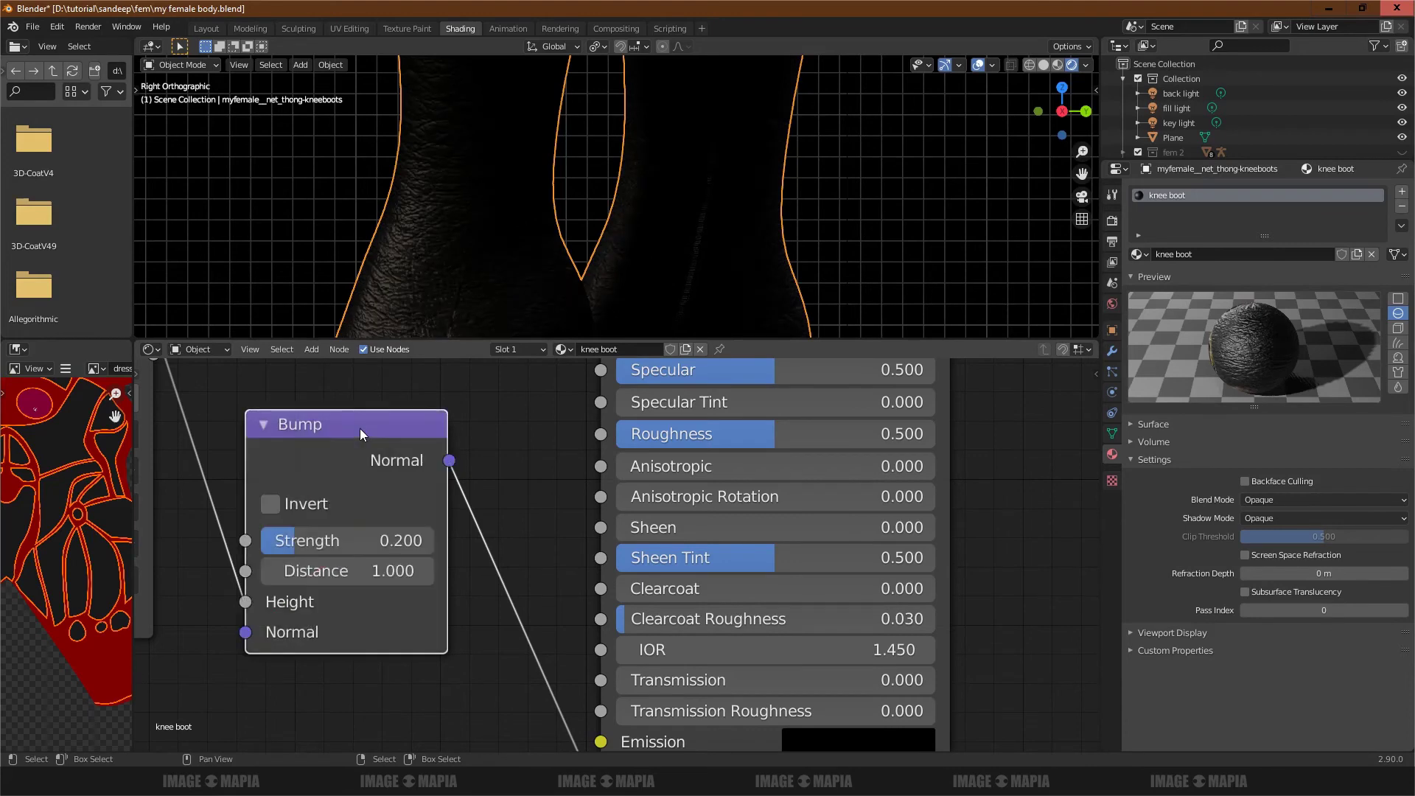
key(m)
key(m)
Step: Refine bump strength to 0.090, comparing with mute toggles and leaving the Bump active
key(m)
key(m)
click(379, 540)
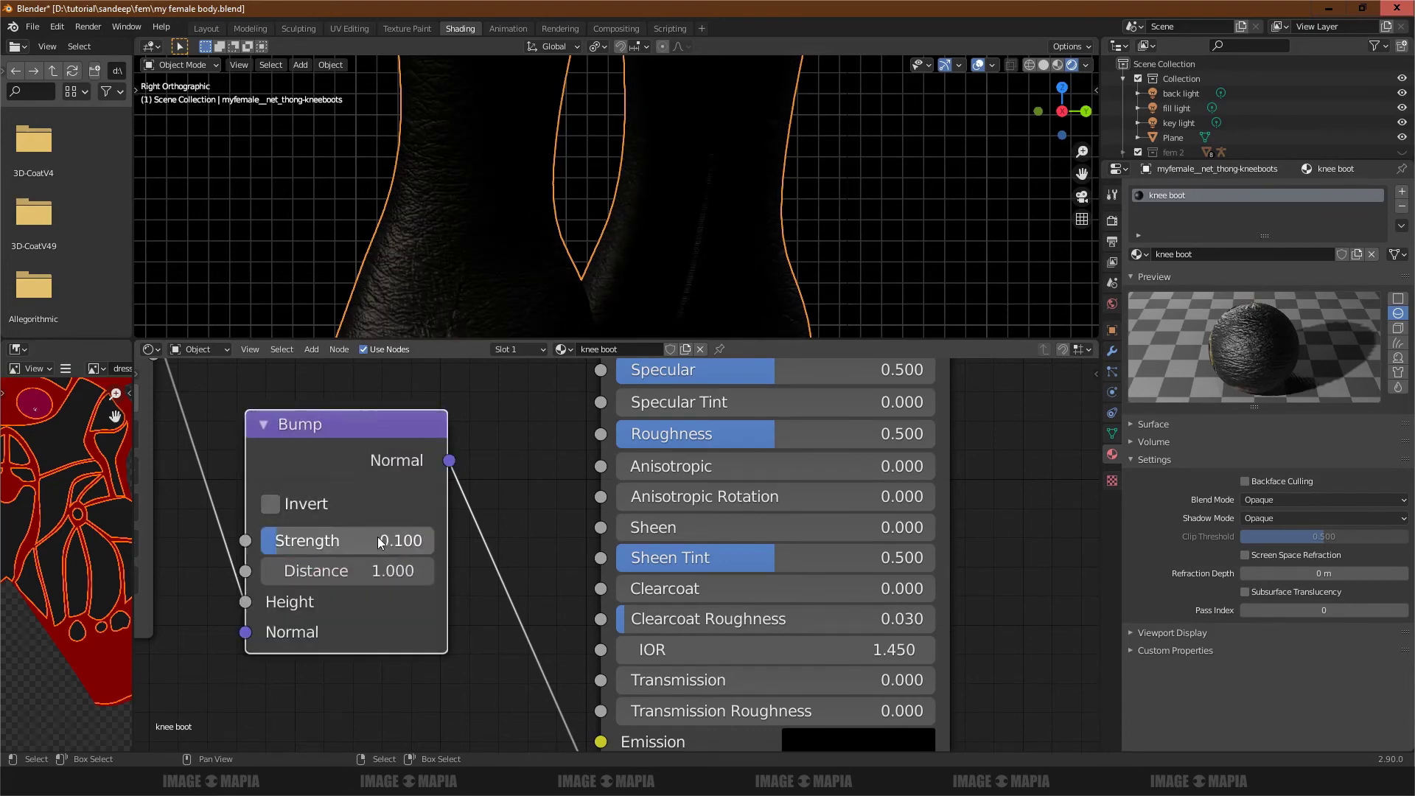
key(m)
key(m)
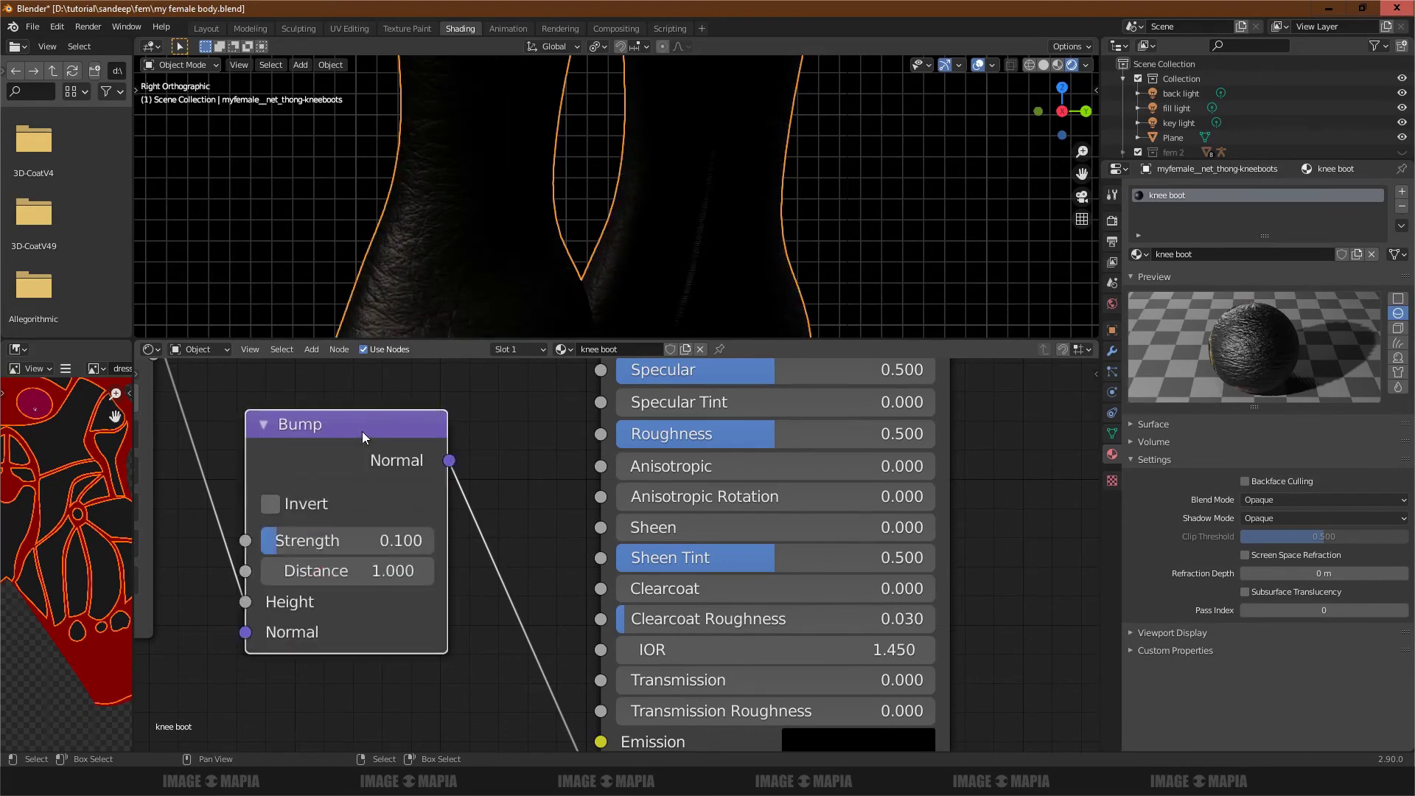
scroll(362, 431, down, 1)
scroll(361, 431, down, 1)
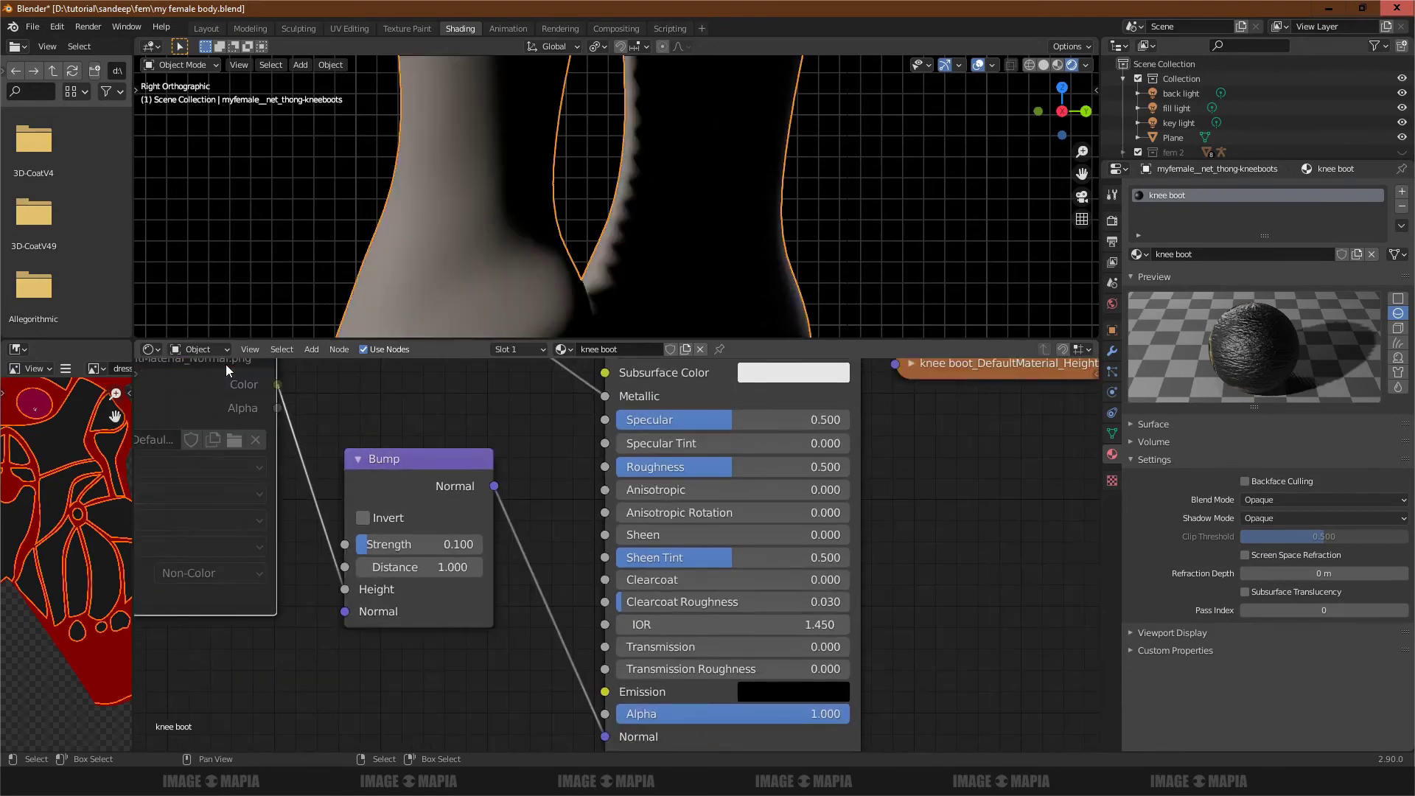
key(m)
click(430, 461)
key(m)
key(m)
key(m)
key(m)
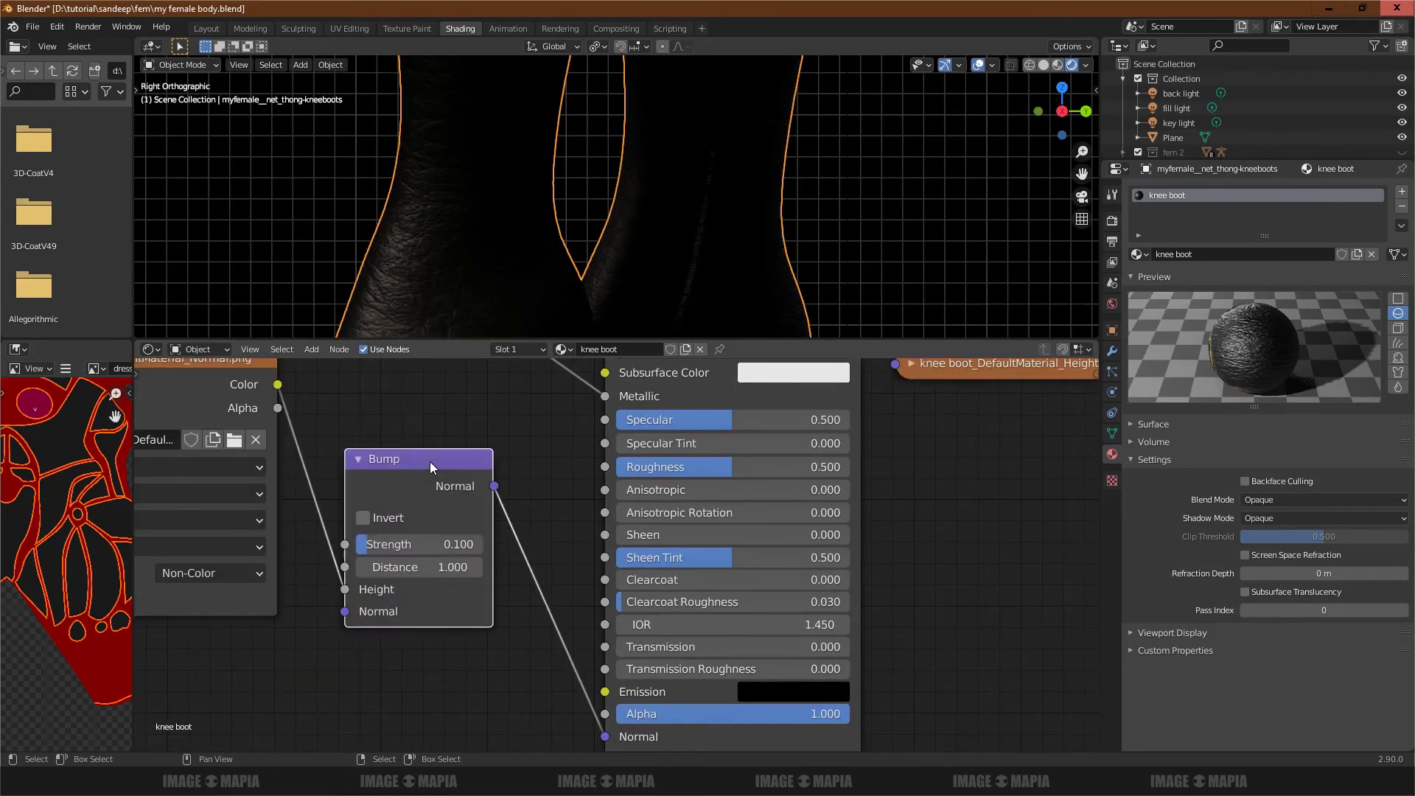
key(m)
key(m)
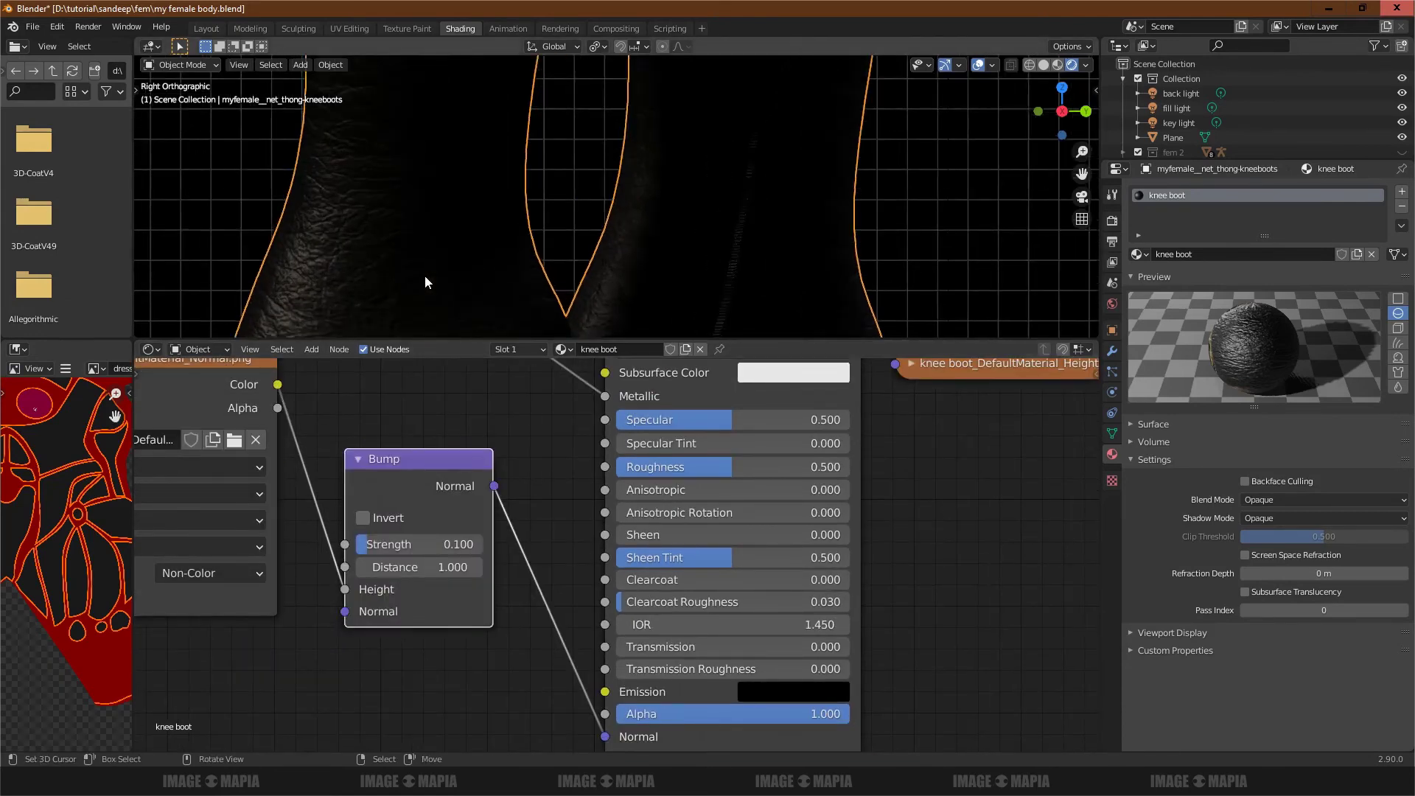
key(m)
key(m)
key(m)
key(m)
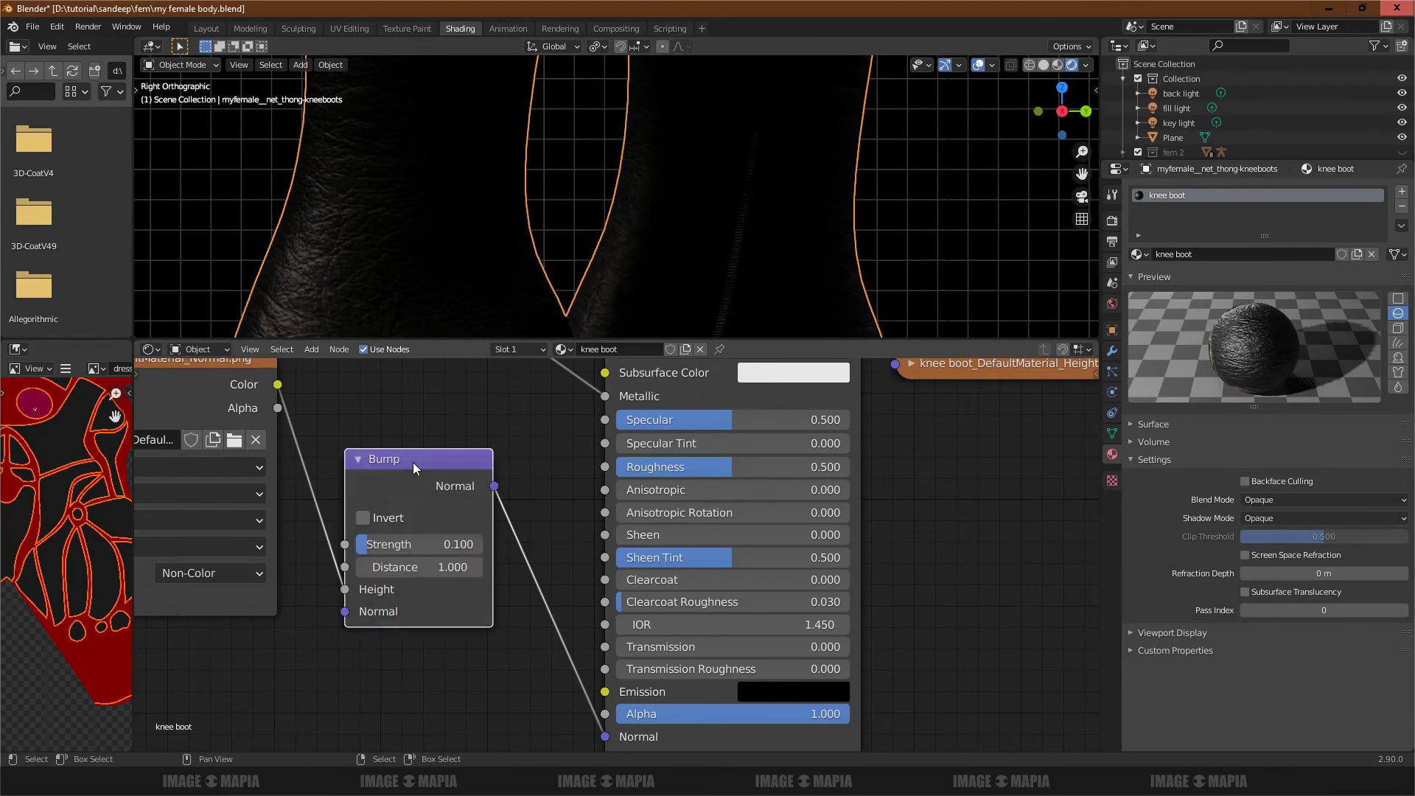
click(462, 543)
key(BackSpace)
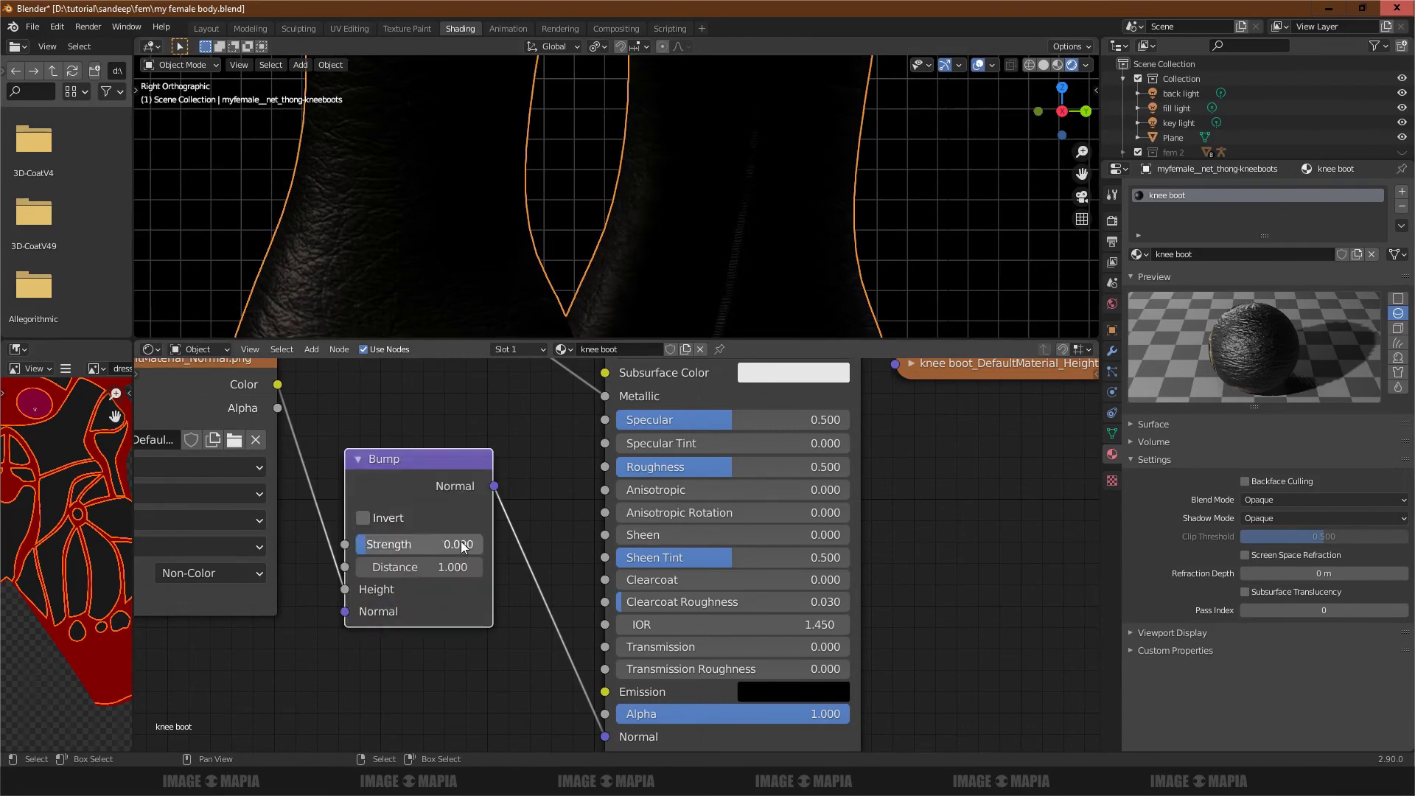
key(m)
key(m)
key(m)
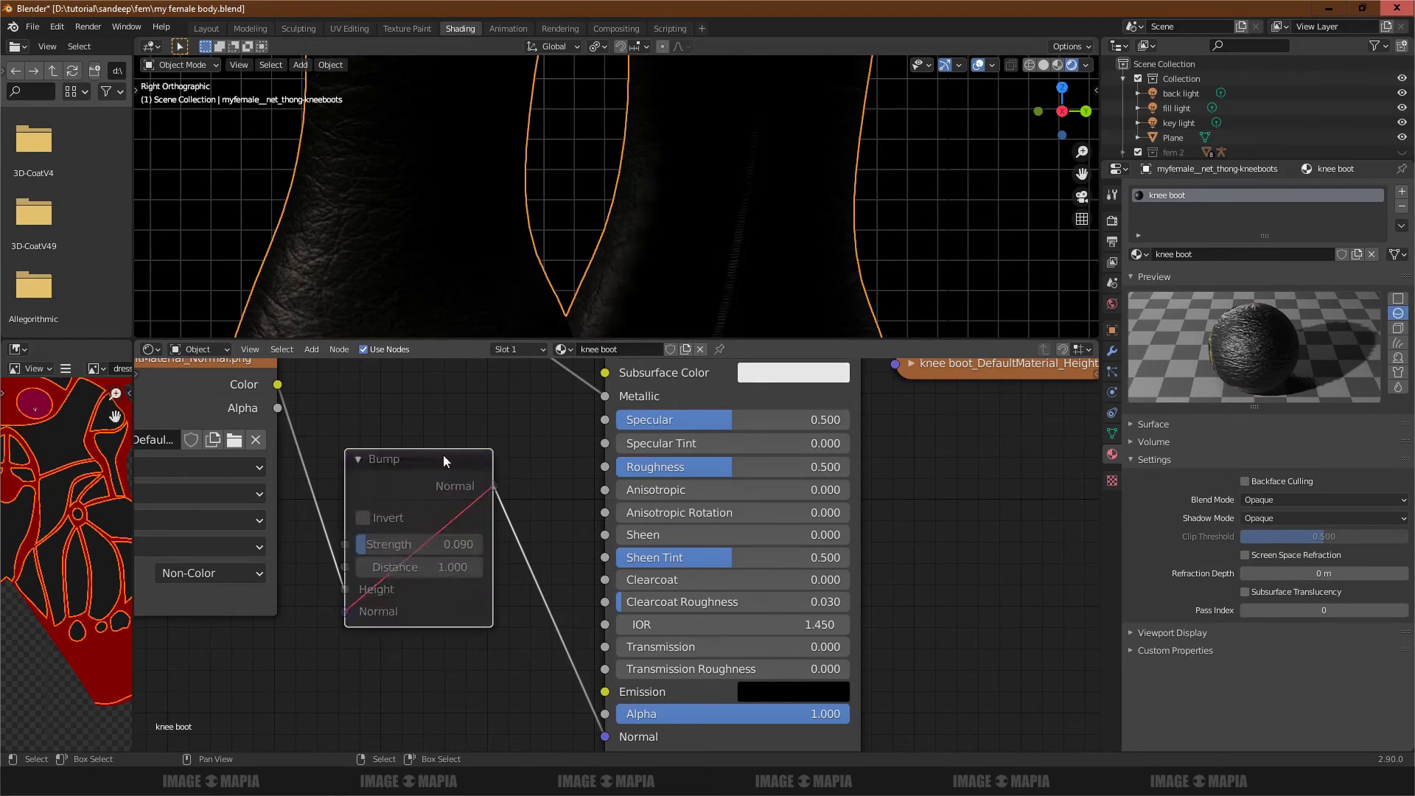
key(m)
scroll(443, 457, down, 1)
scroll(445, 458, down, 1)
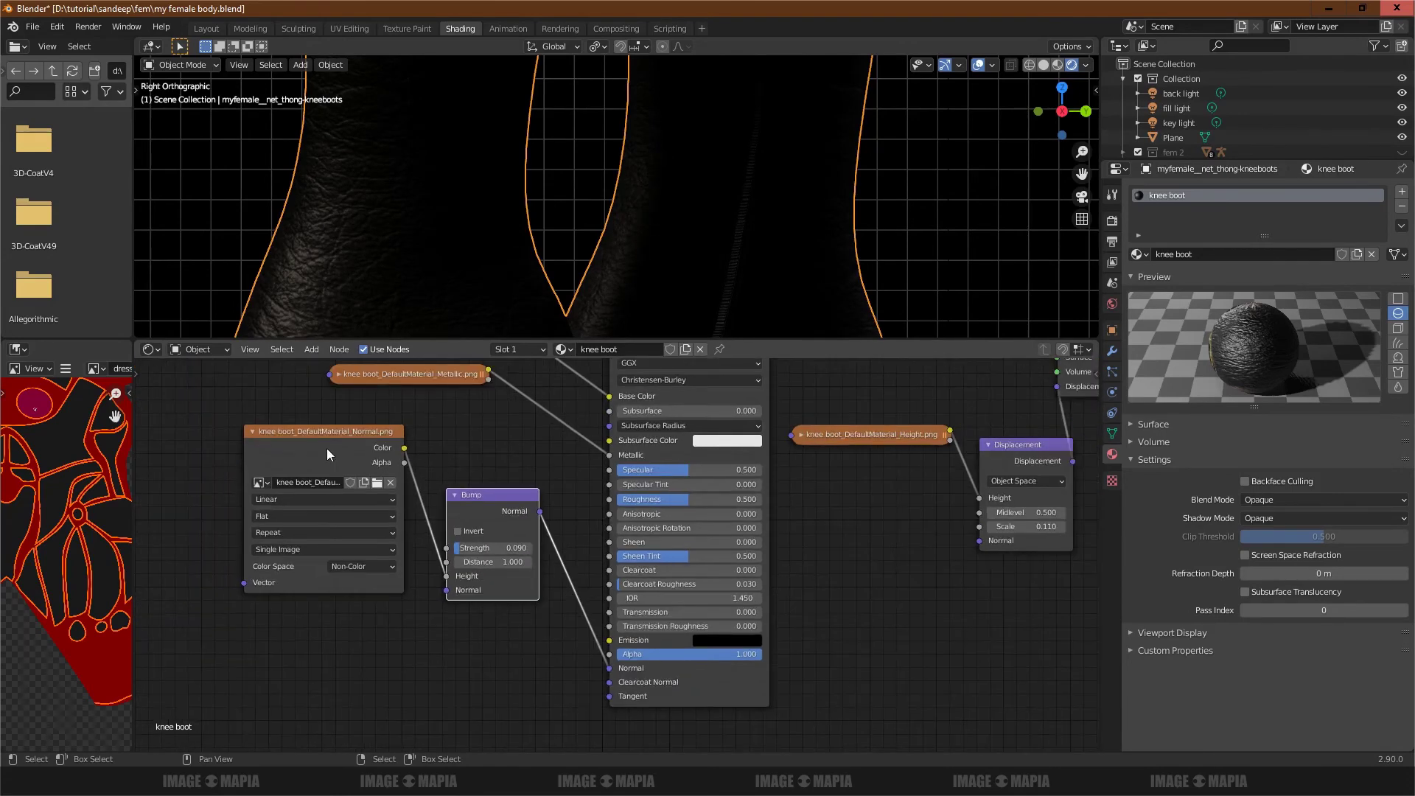
Step: Collapse the Normal node and import Roughness.png as a Non-Color image texture node
key(h)
key(alt+Tab)
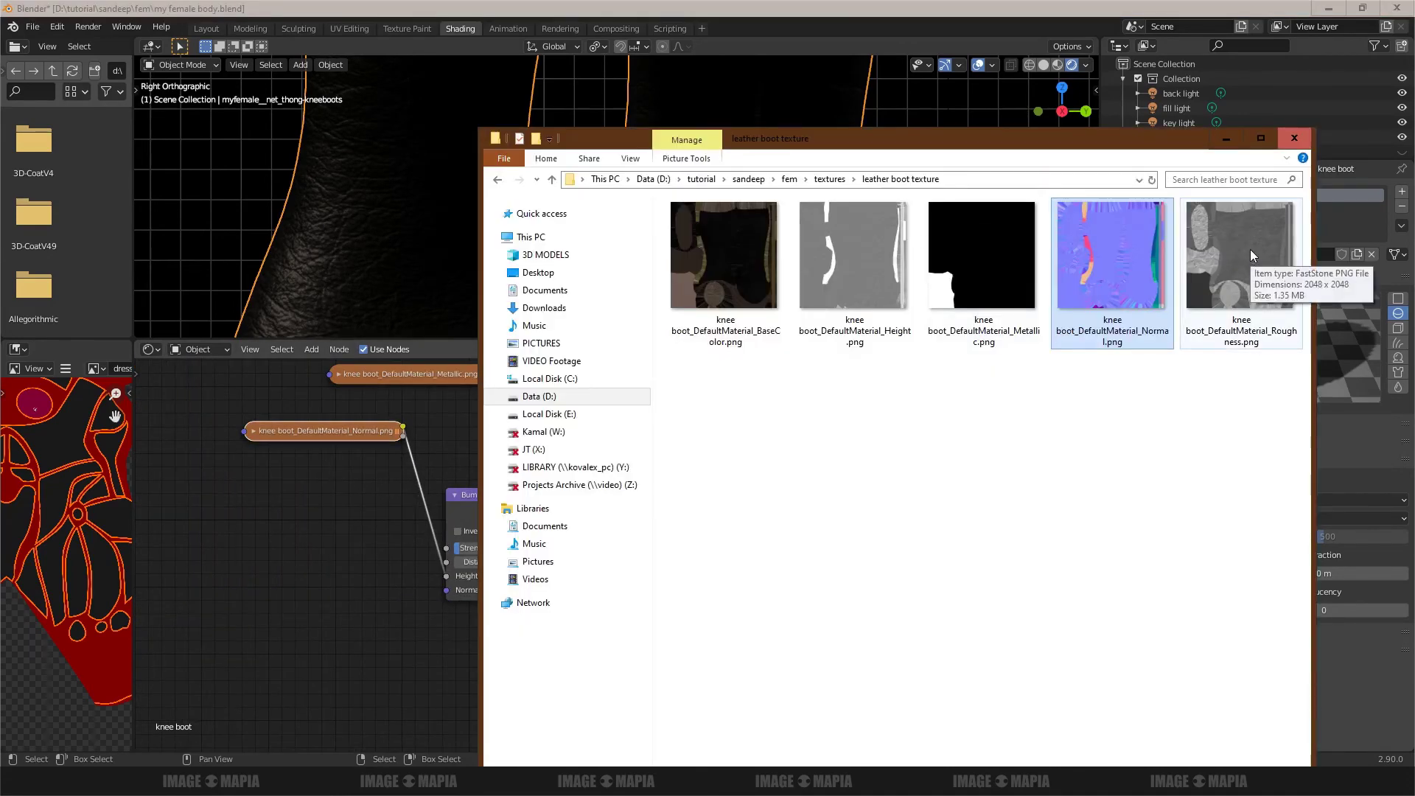
drag(1250, 256, 291, 545)
scroll(343, 546, up, 2)
scroll(439, 542, up, 2)
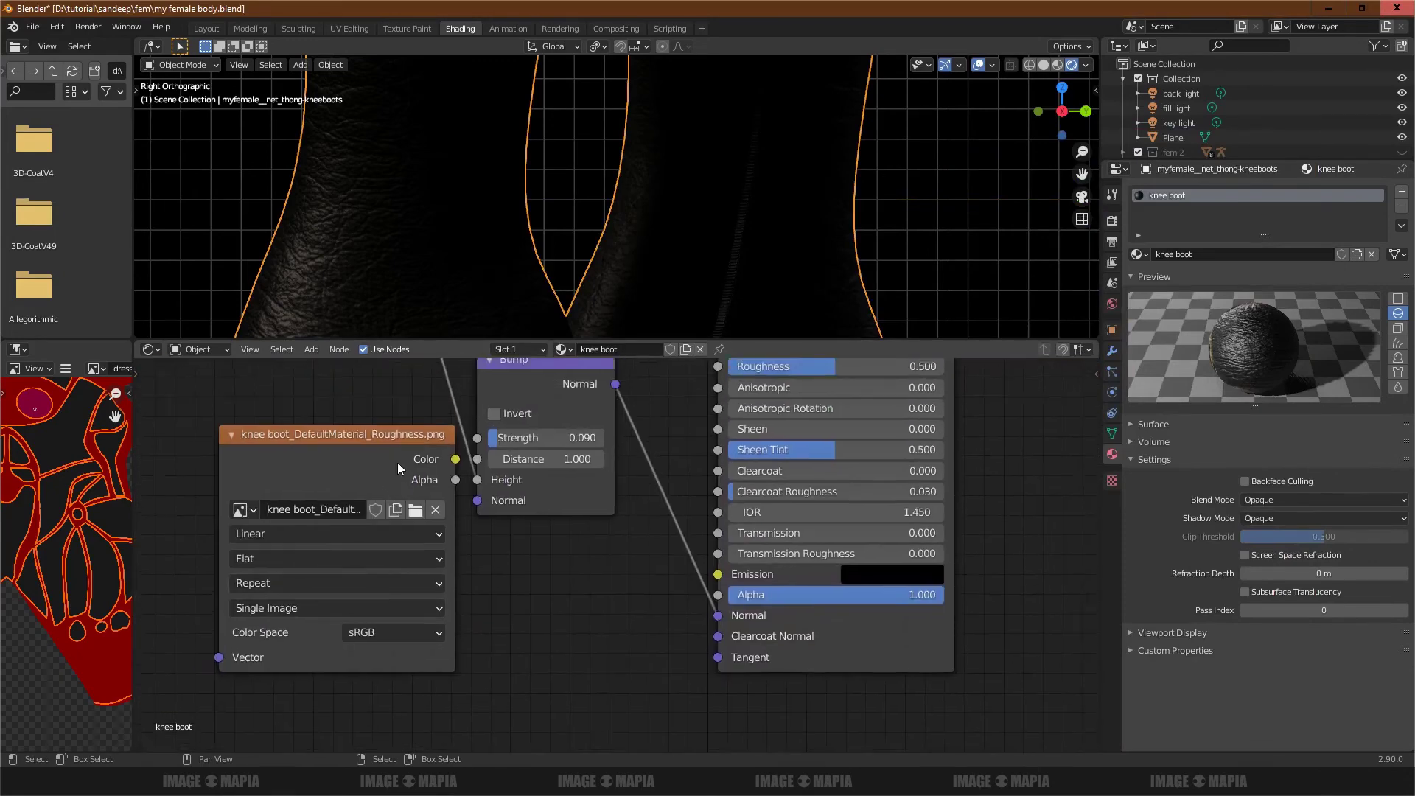
scroll(351, 390, up, 1)
click(294, 651)
click(287, 537)
Step: Rearrange the nodes: Normal.png lower, Bump collapsed beside the shader, Roughness near it
middle_drag(471, 546, 435, 700)
scroll(480, 499, down, 1)
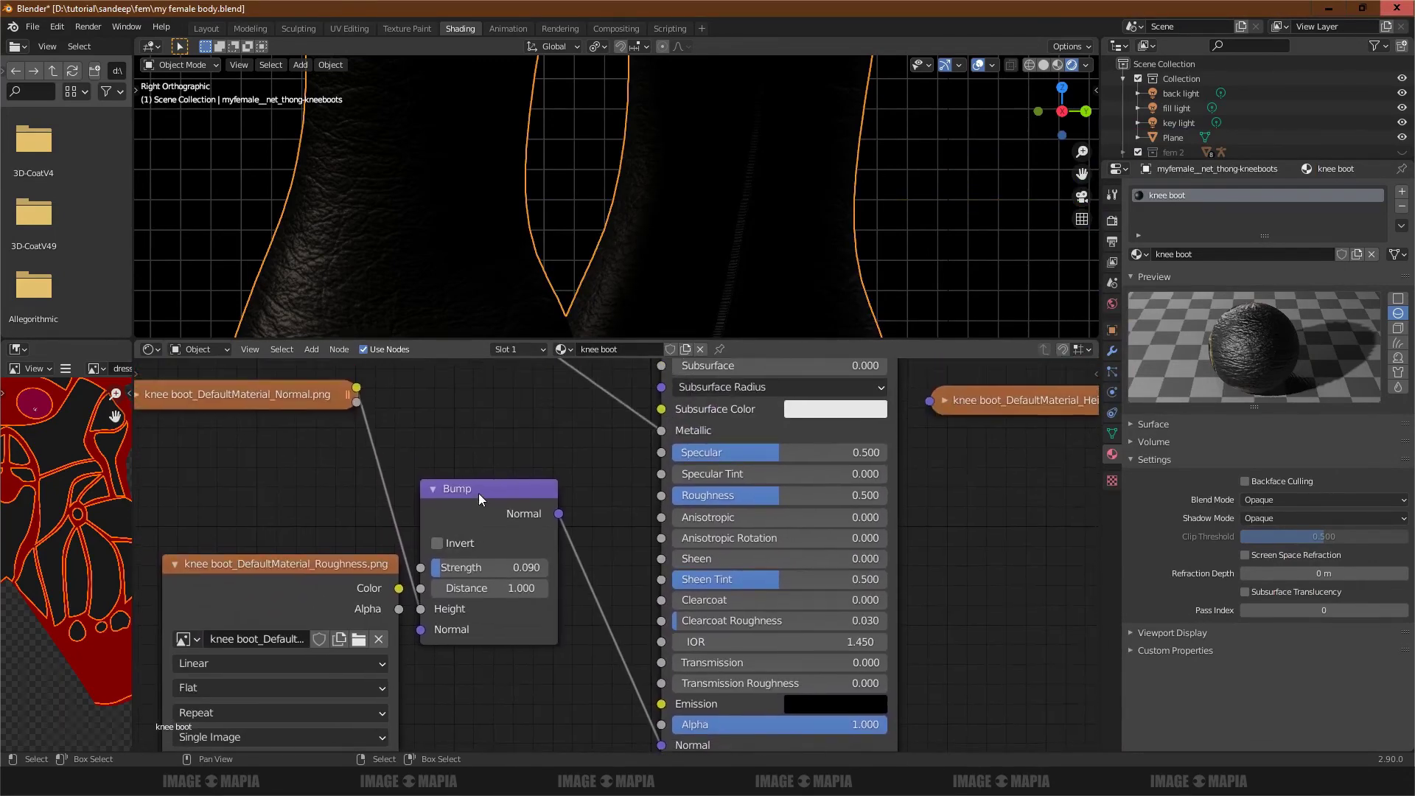
scroll(480, 499, down, 1)
drag(346, 543, 214, 496)
drag(321, 428, 383, 667)
drag(475, 493, 546, 641)
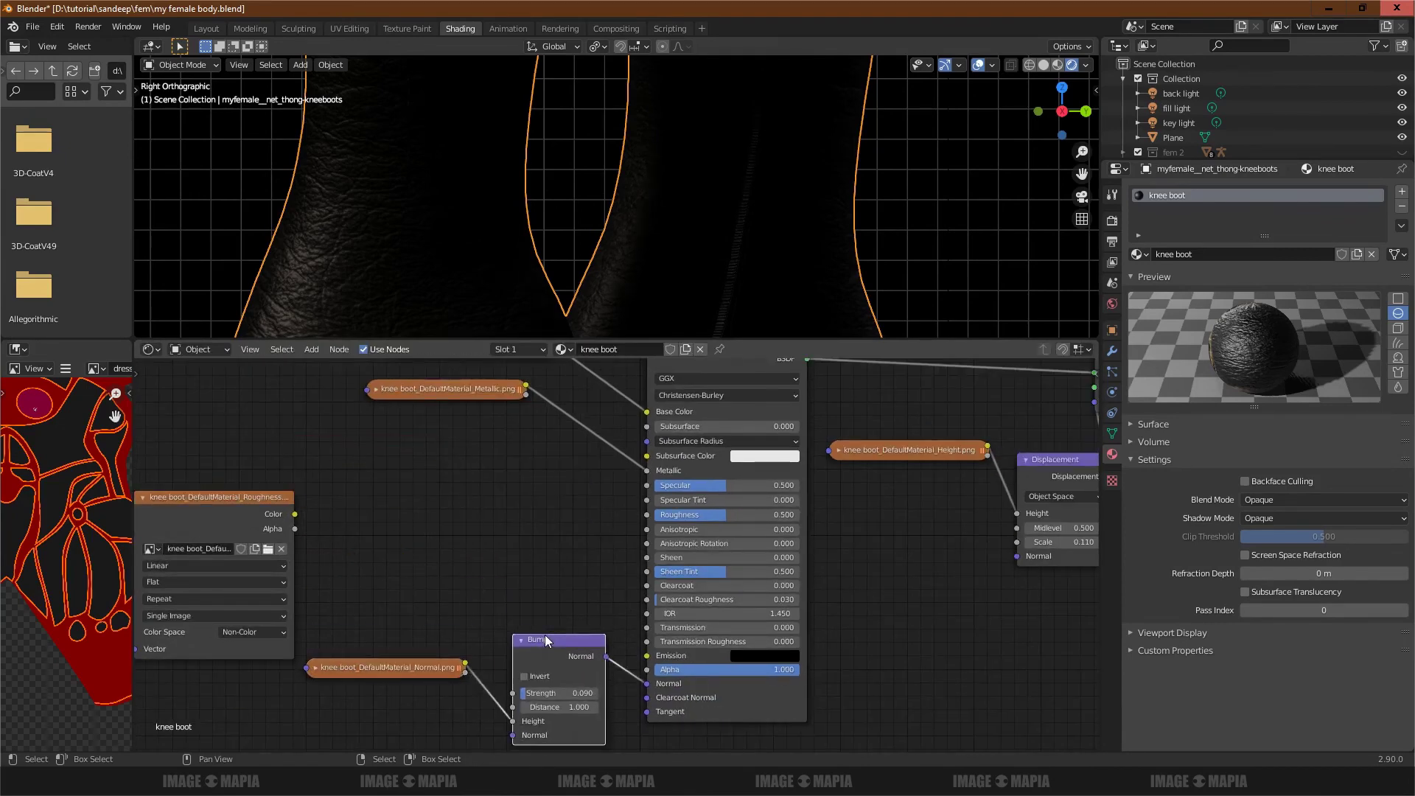
key(h)
drag(228, 497, 439, 450)
Step: Connect Roughness.png Color to the BSDF Roughness, collapse it, and preview in Material Preview
scroll(449, 488, up, 2)
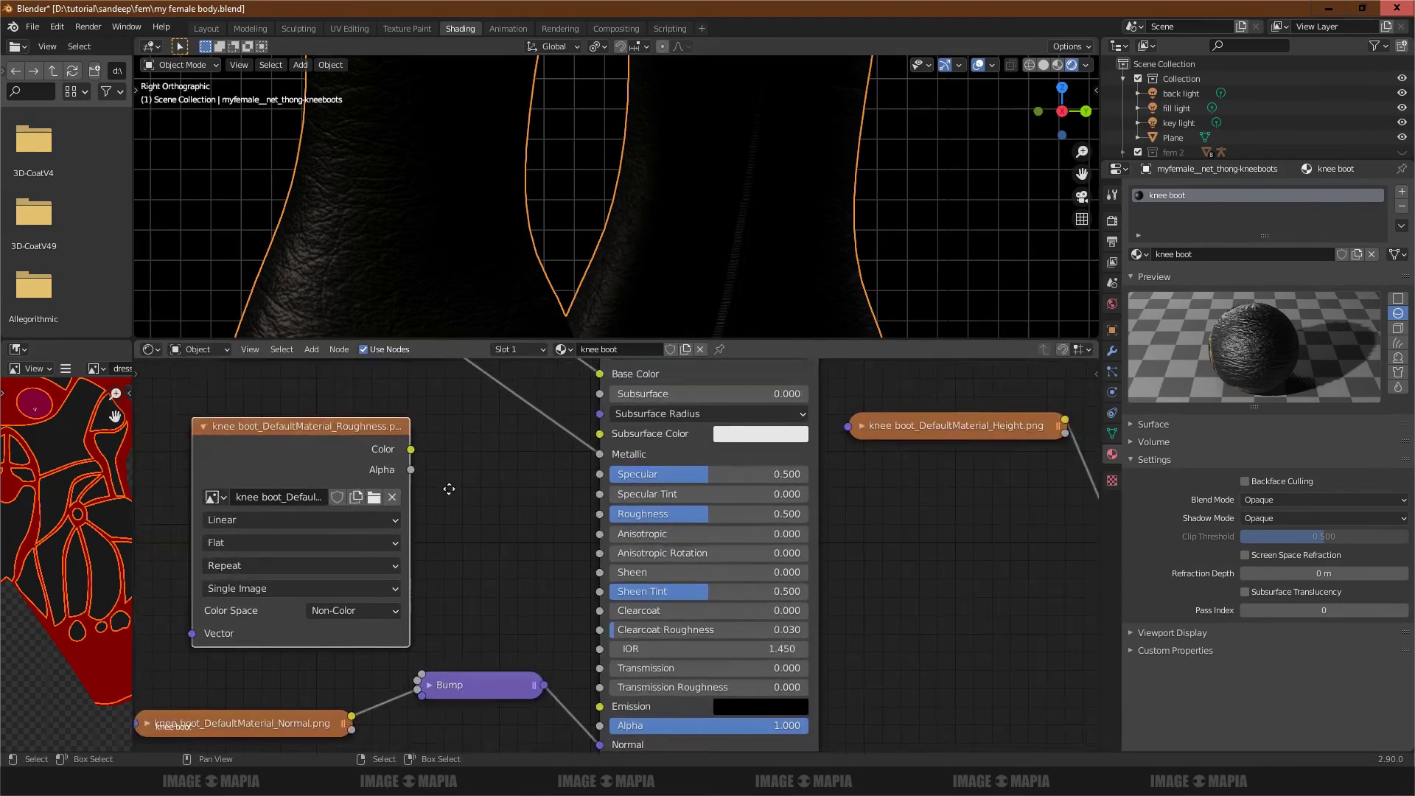
middle_drag(448, 488, 342, 483)
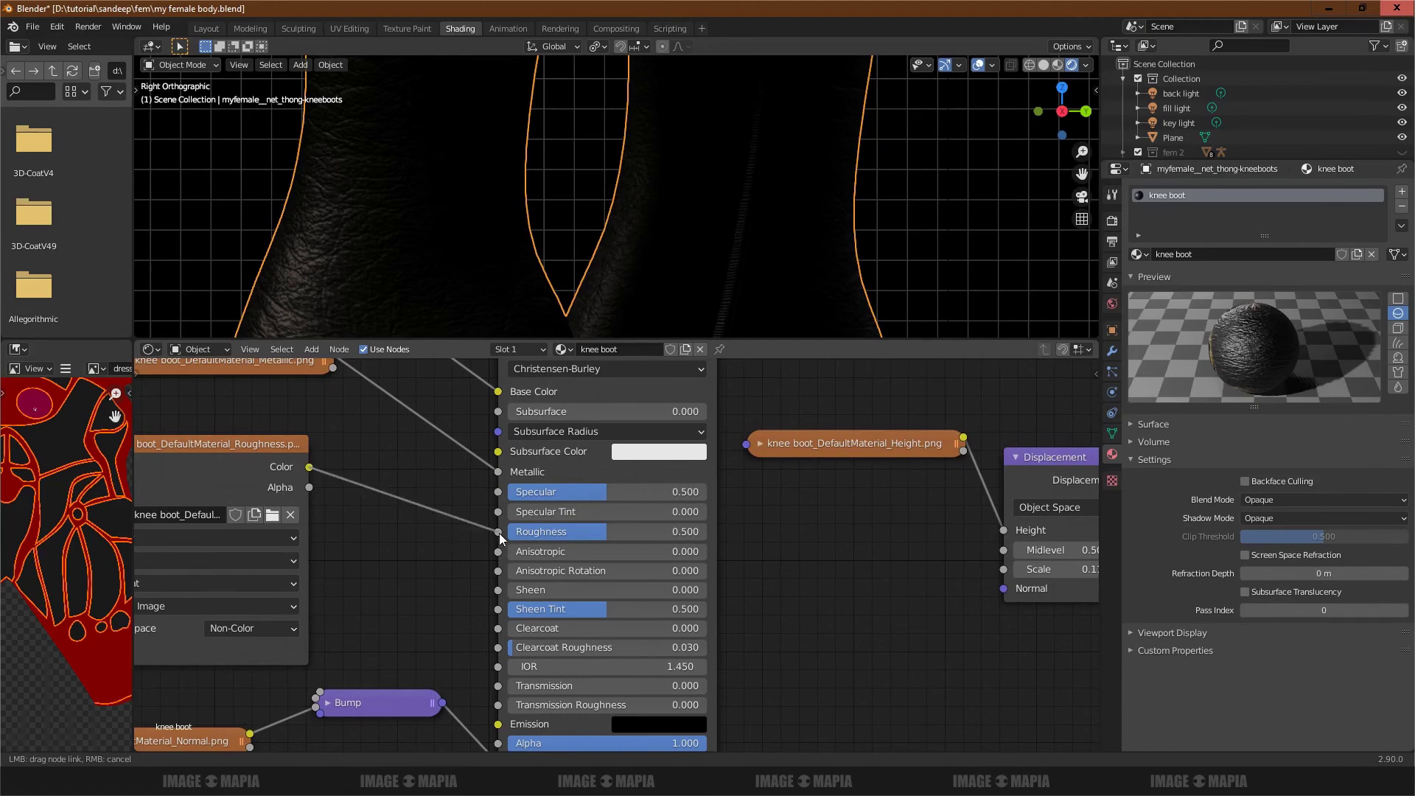
drag(500, 533, 499, 531)
drag(249, 448, 309, 440)
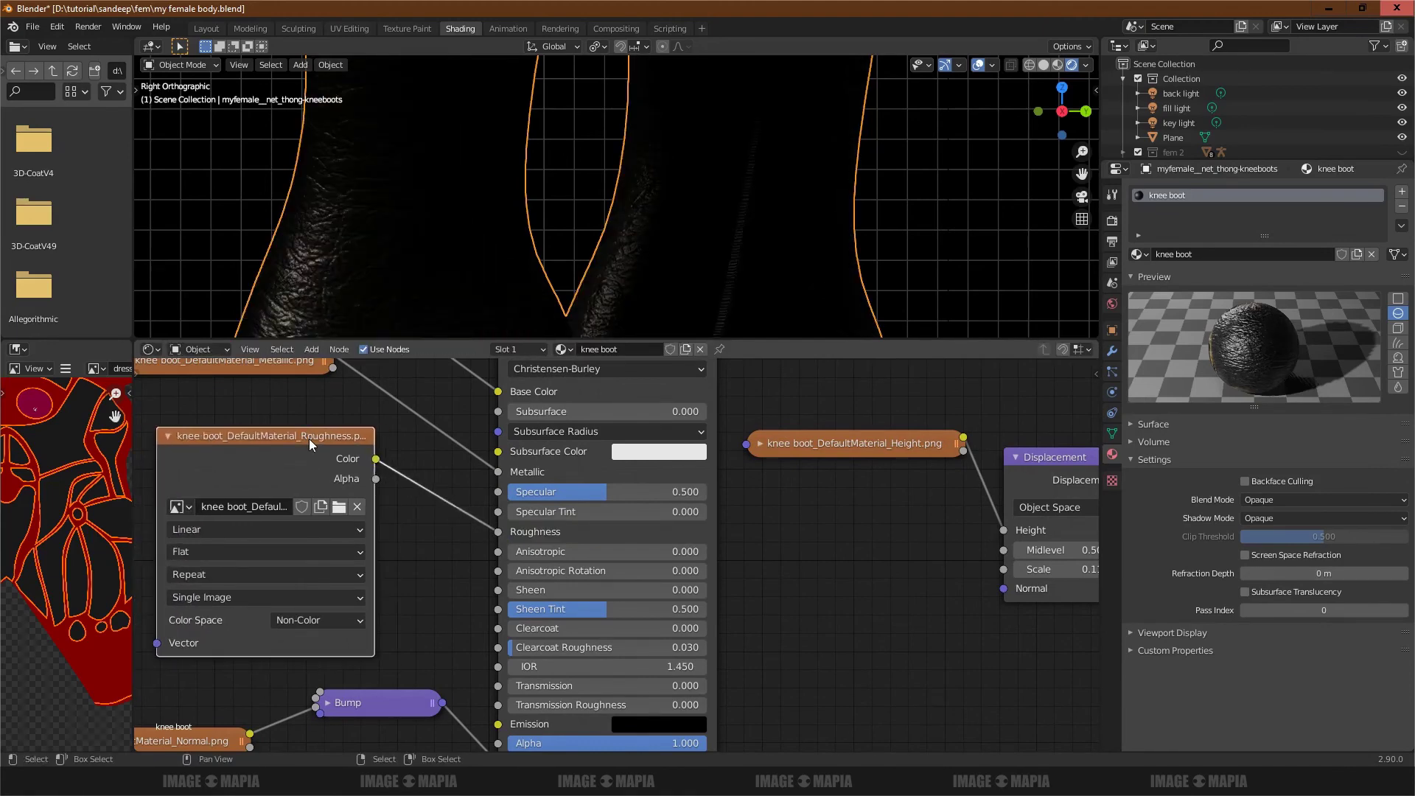
key(h)
scroll(613, 237, down, 2)
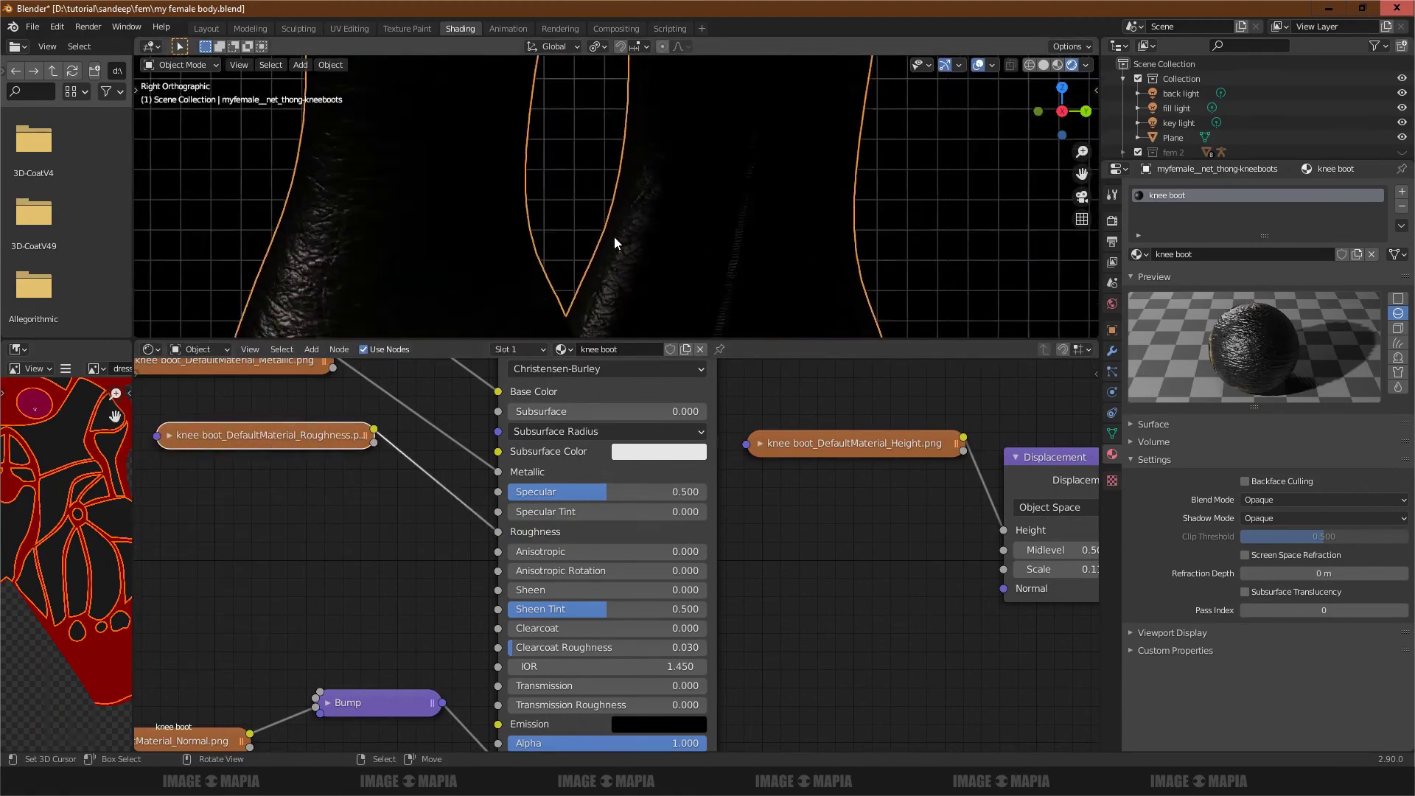
click(1058, 68)
scroll(613, 221, up, 2)
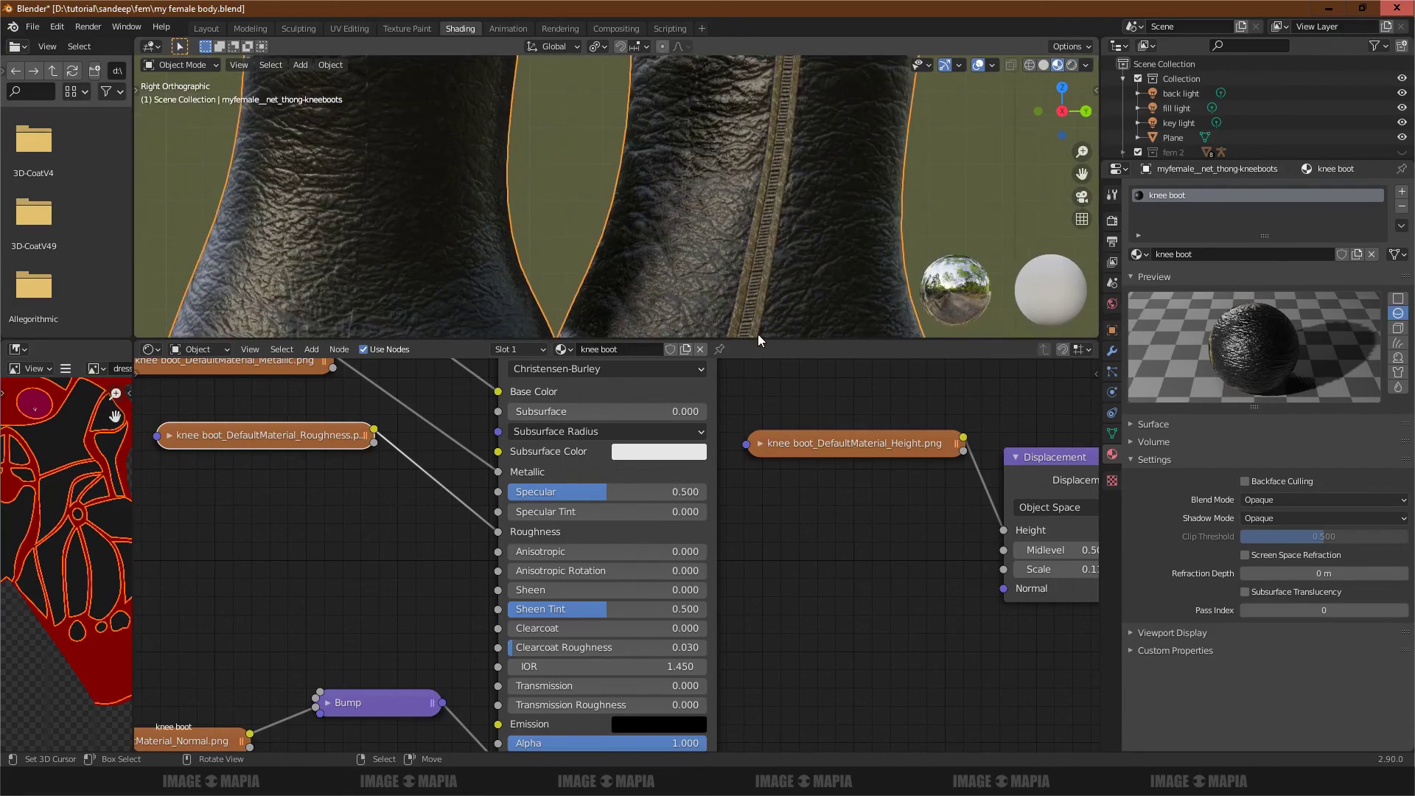
Step: Enlarge the 3D view, revert to solid shading, and return to the Layout workspace
drag(757, 340, 758, 623)
mouse_move(763, 277)
shift+middle_down()
mouse_move(648, 462)
mouse_move(661, 237)
mouse_move(670, 314)
mouse_move(760, 265)
mouse_move(921, 240)
shift+middle_up()
scroll(760, 265, up, 2)
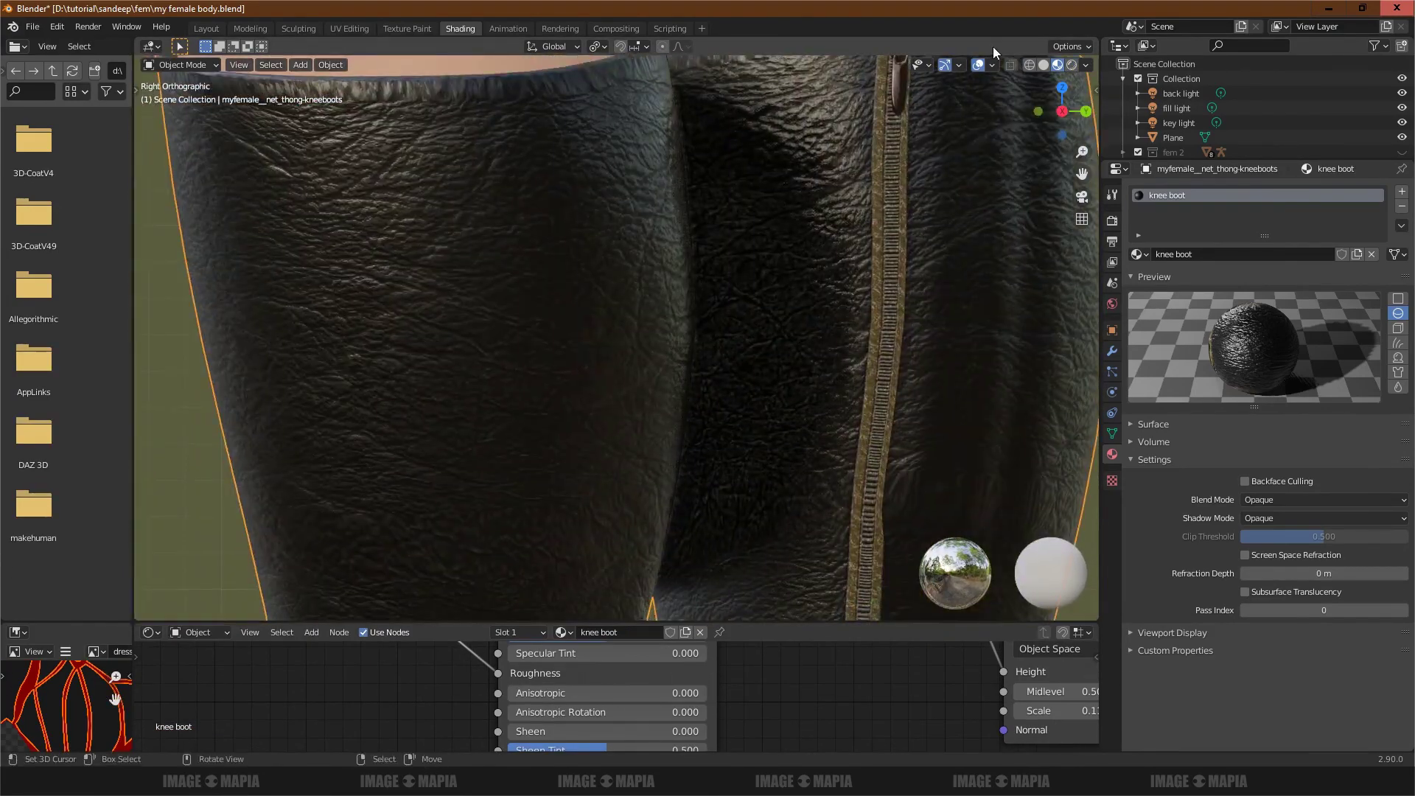
click(1044, 64)
click(1058, 65)
click(206, 28)
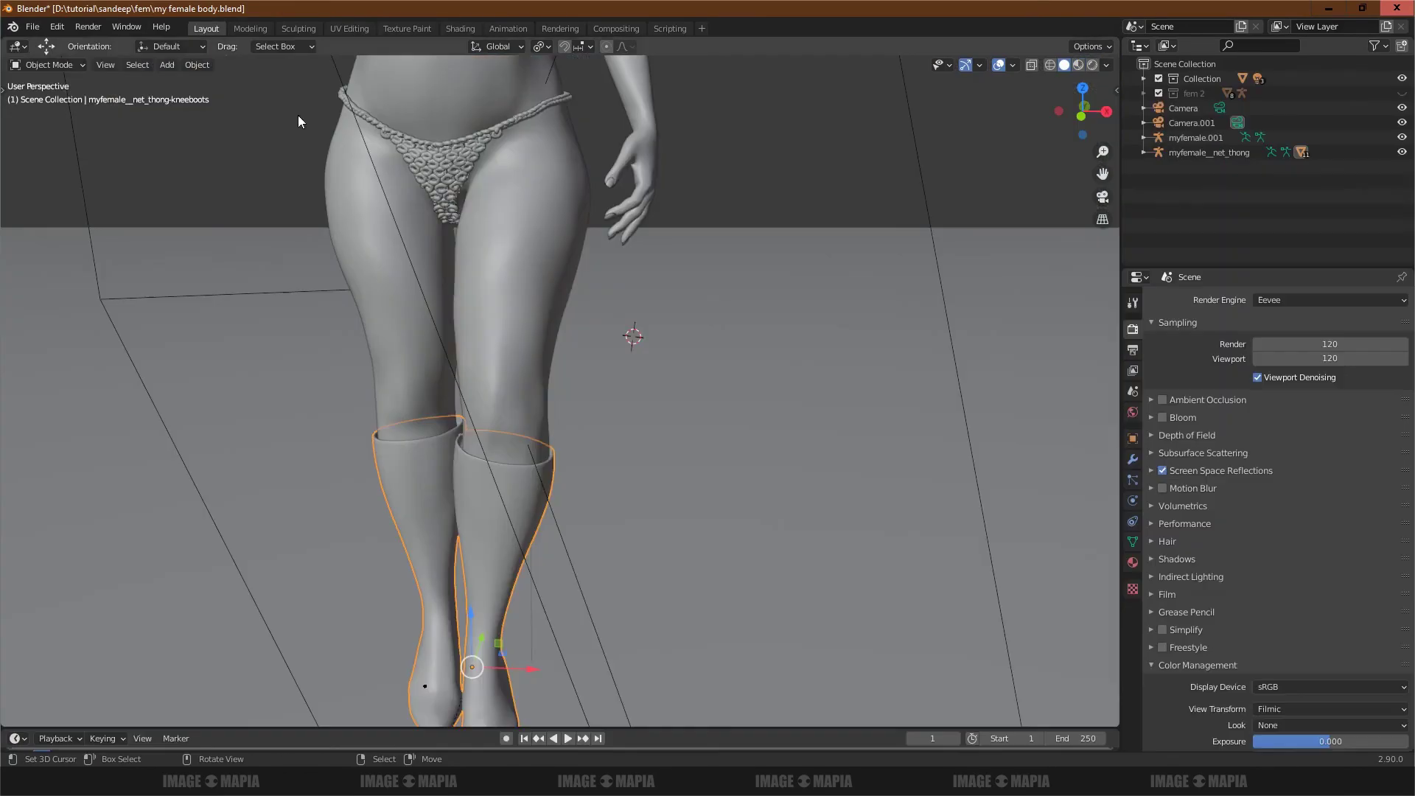
Step: Select the knee boots and view them in Rendered shading, orbiting to a side angle
click(498, 472)
scroll(495, 468, up, 1)
scroll(492, 450, up, 2)
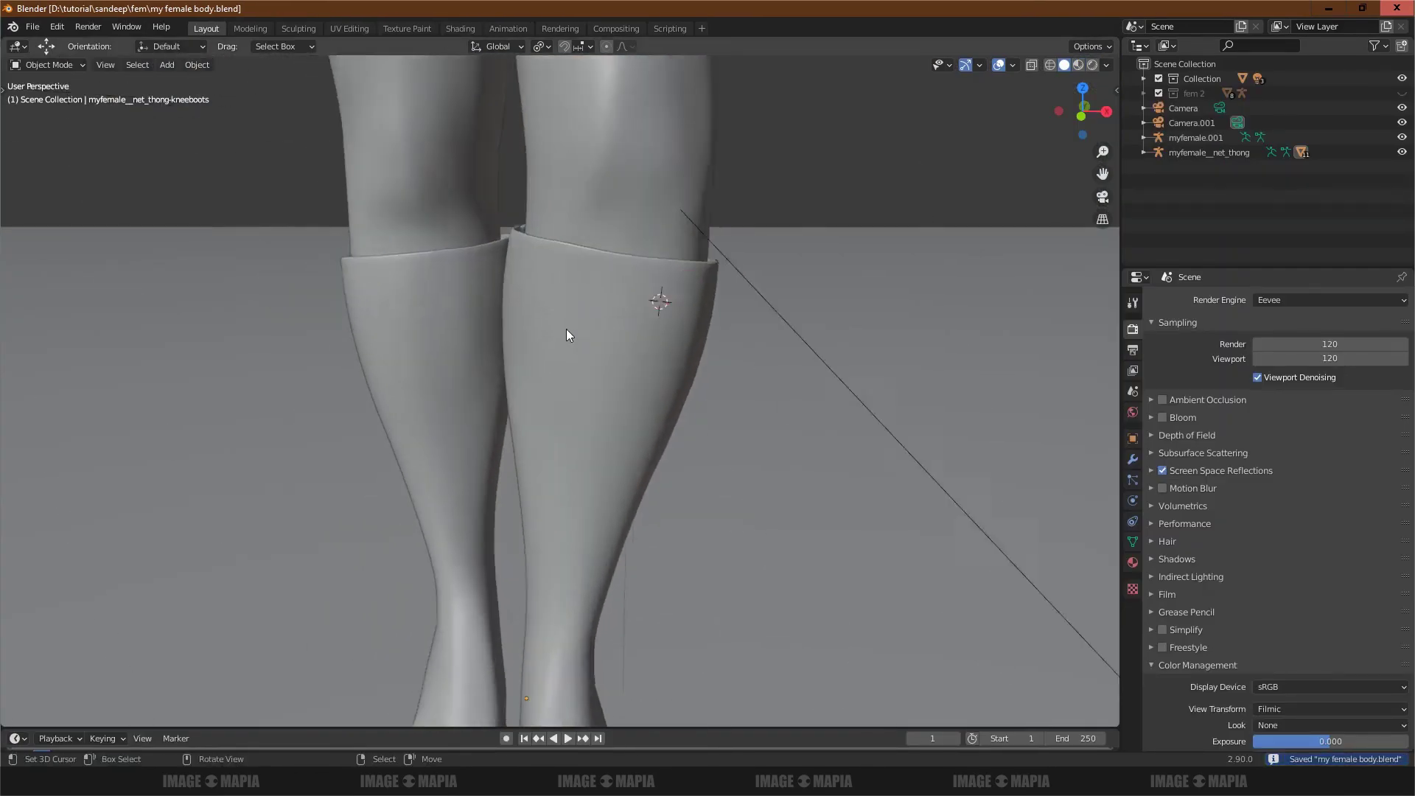
scroll(565, 328, up, 2)
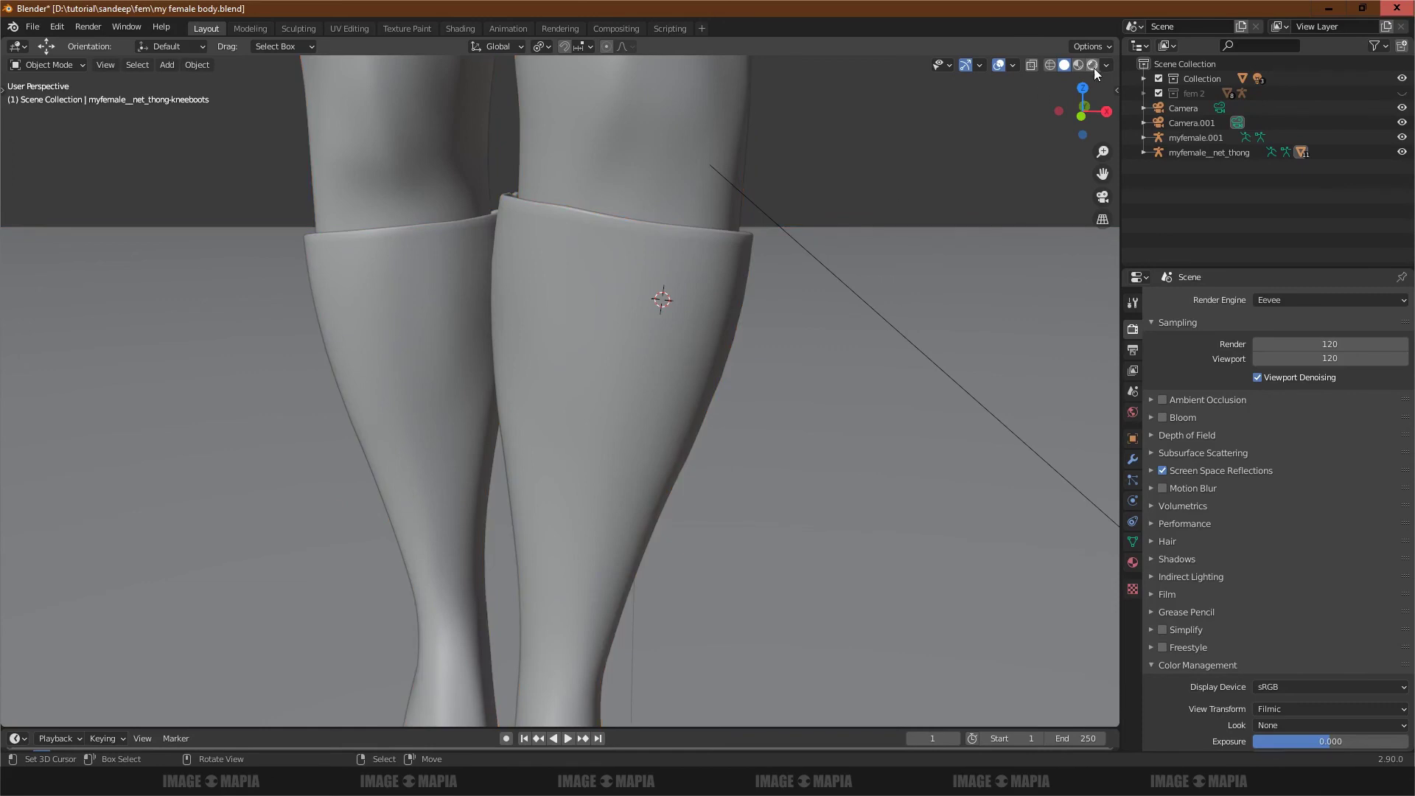
click(1091, 65)
mouse_move(658, 424)
middle_down()
mouse_move(531, 359)
mouse_move(597, 284)
mouse_move(644, 363)
mouse_move(793, 401)
mouse_move(578, 383)
mouse_move(690, 229)
mouse_move(629, 480)
mouse_move(626, 467)
mouse_move(562, 488)
mouse_move(944, 485)
mouse_move(499, 505)
mouse_move(573, 514)
mouse_move(685, 466)
mouse_move(545, 453)
mouse_move(452, 414)
mouse_move(489, 388)
mouse_move(465, 384)
middle_up()
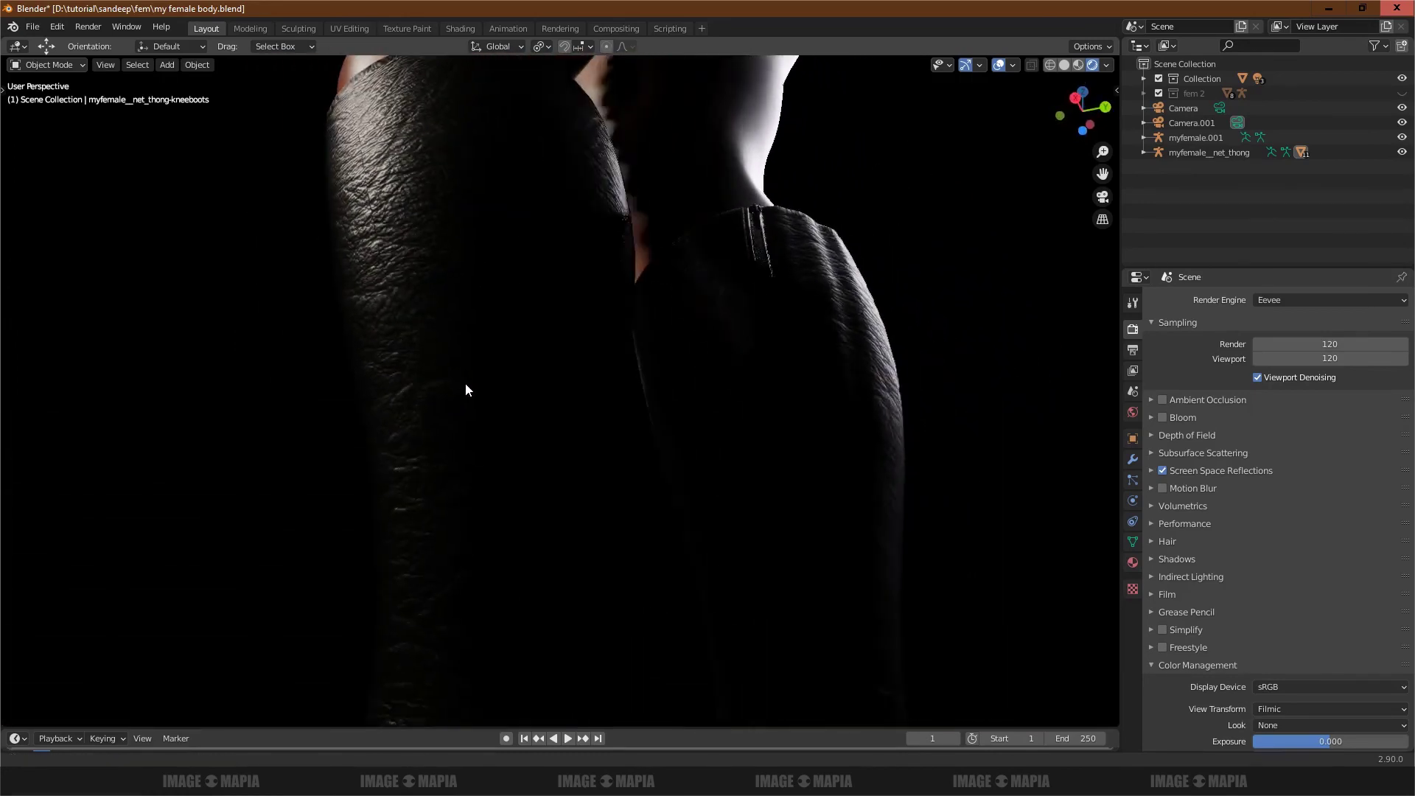
Step: Lighten the World background color from black to grey in World properties
click(1131, 414)
click(1296, 397)
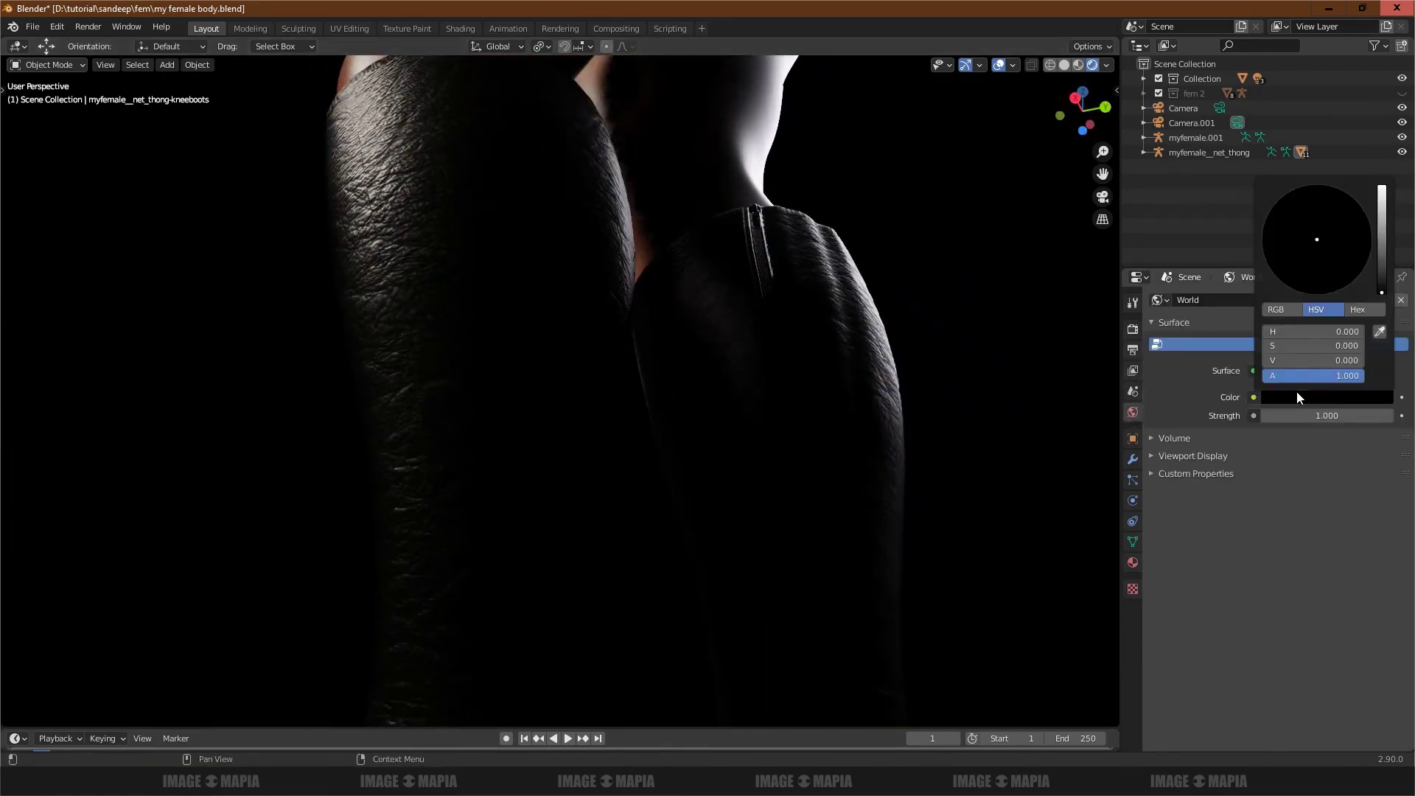
mouse_move(1383, 288)
mouse_down()
mouse_move(1382, 199)
mouse_move(1382, 257)
mouse_up()
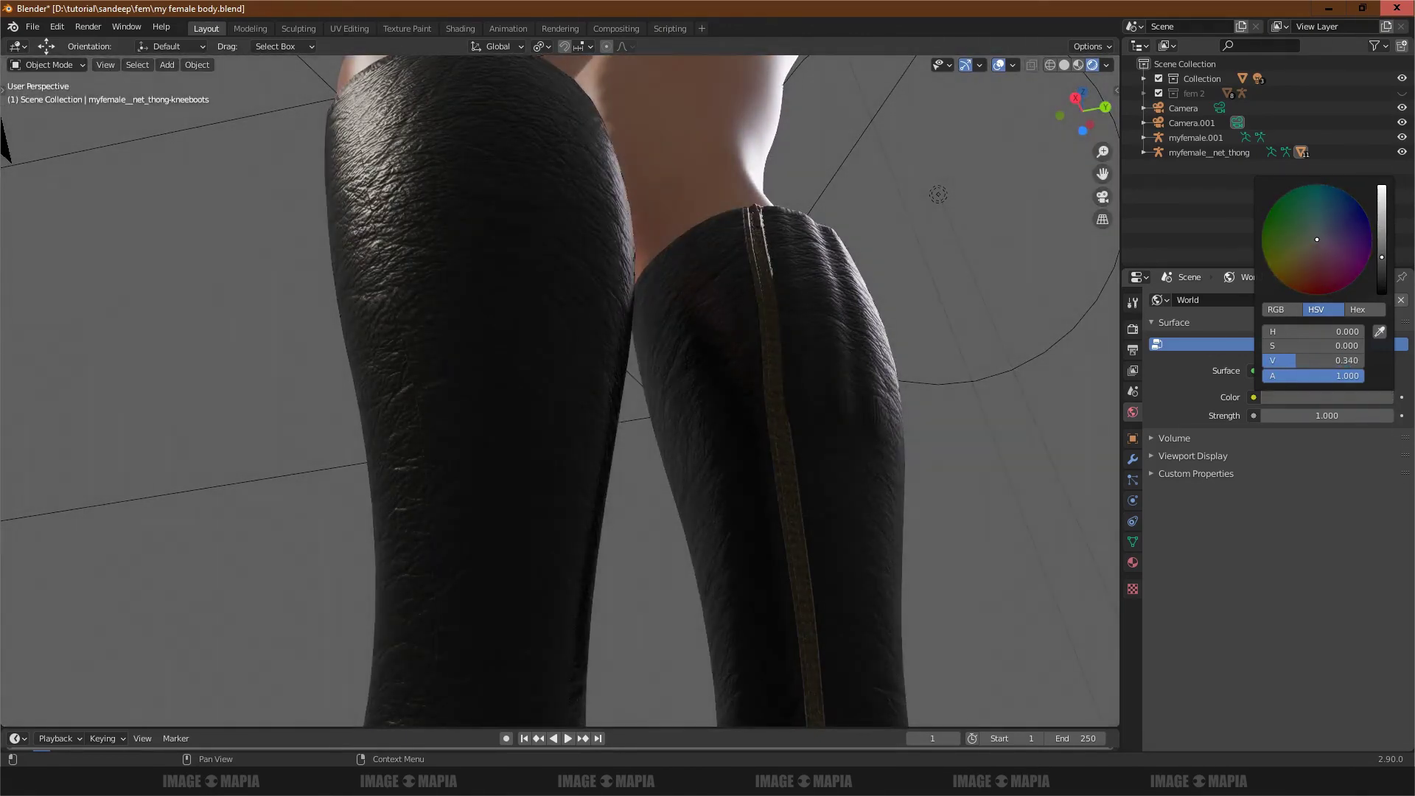
mouse_move(639, 475)
middle_down()
mouse_move(683, 483)
mouse_move(632, 412)
mouse_move(630, 445)
mouse_move(648, 401)
mouse_move(638, 421)
middle_up()
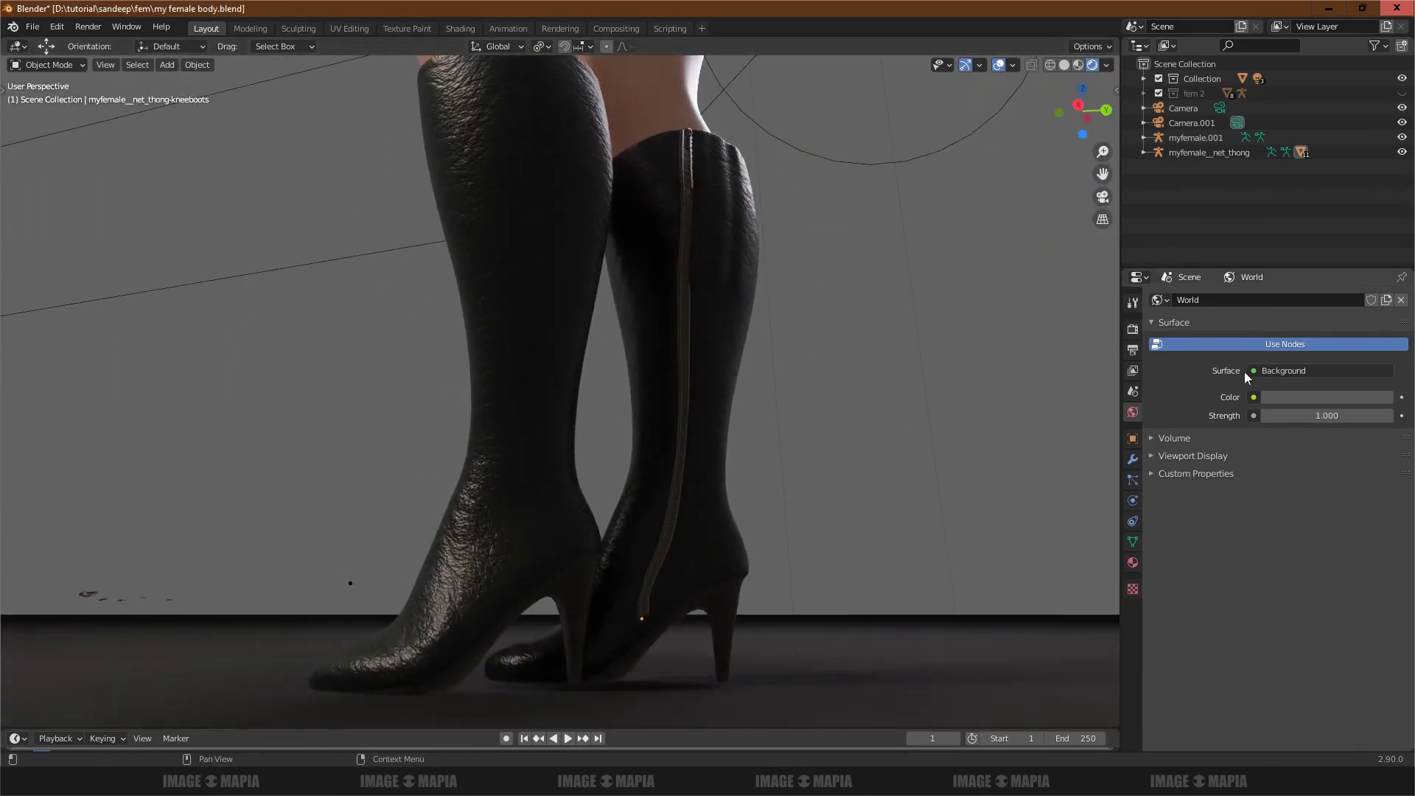
Step: Try a dark blue world background color and orbit around the boots
click(1319, 370)
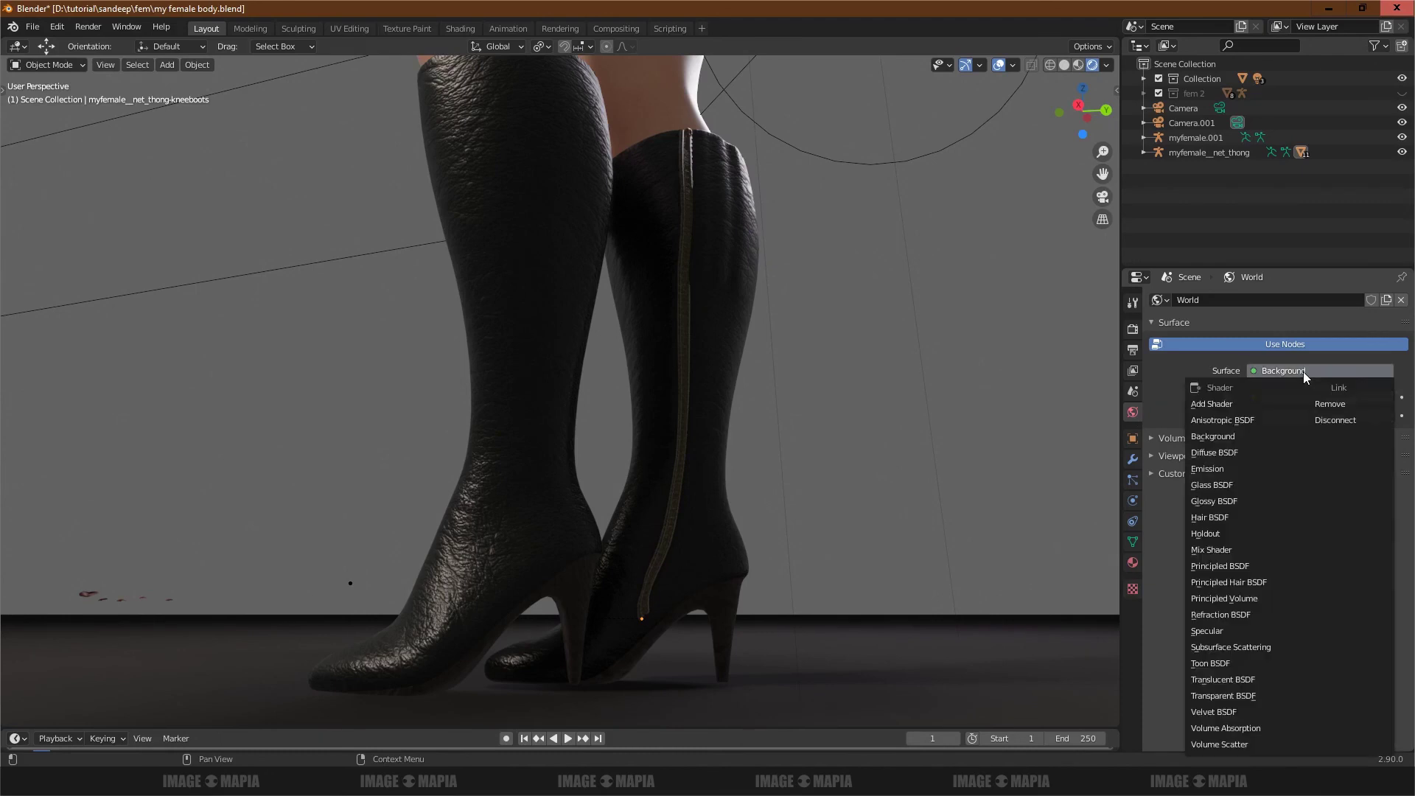
click(1322, 398)
click(1332, 229)
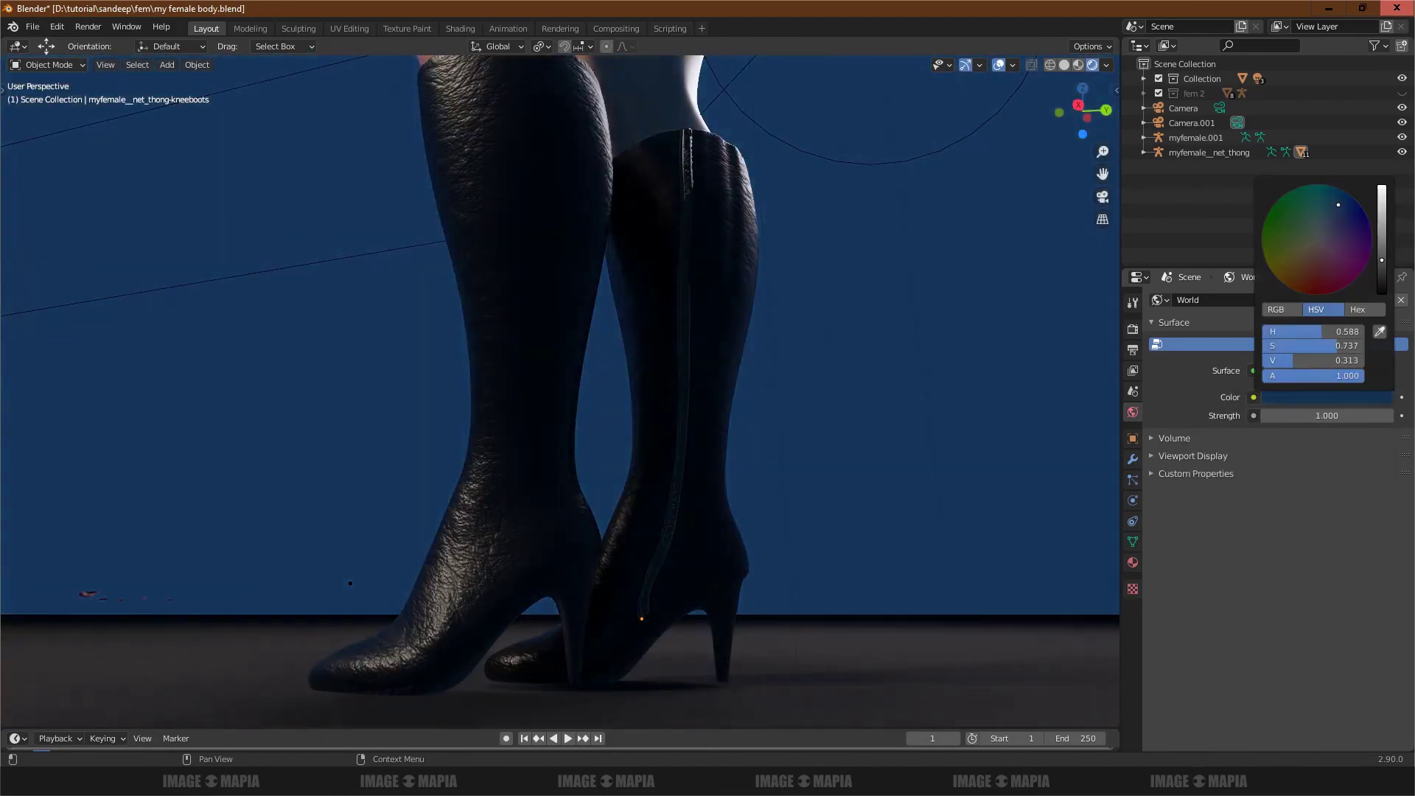
drag(1382, 260, 1381, 266)
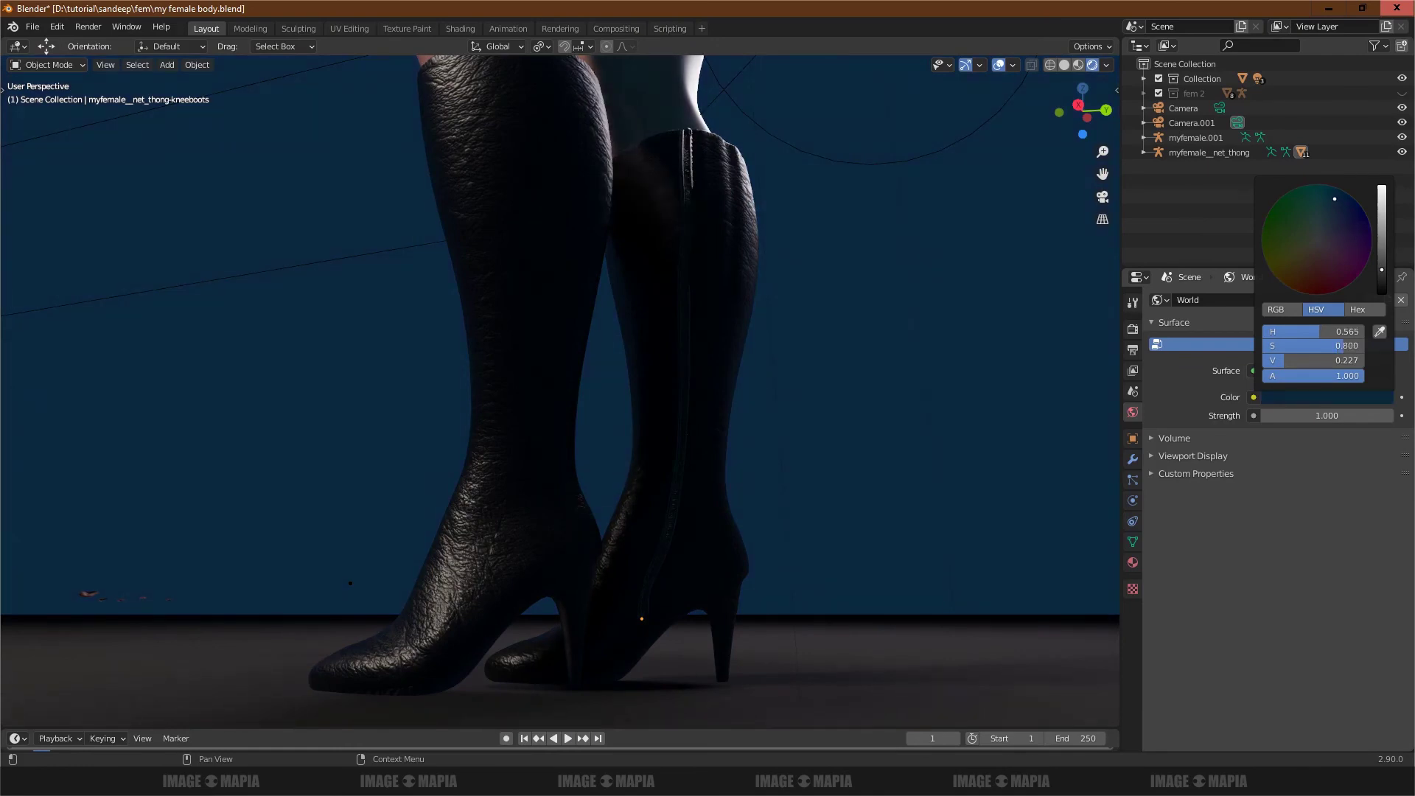
middle_drag(521, 409, 539, 422)
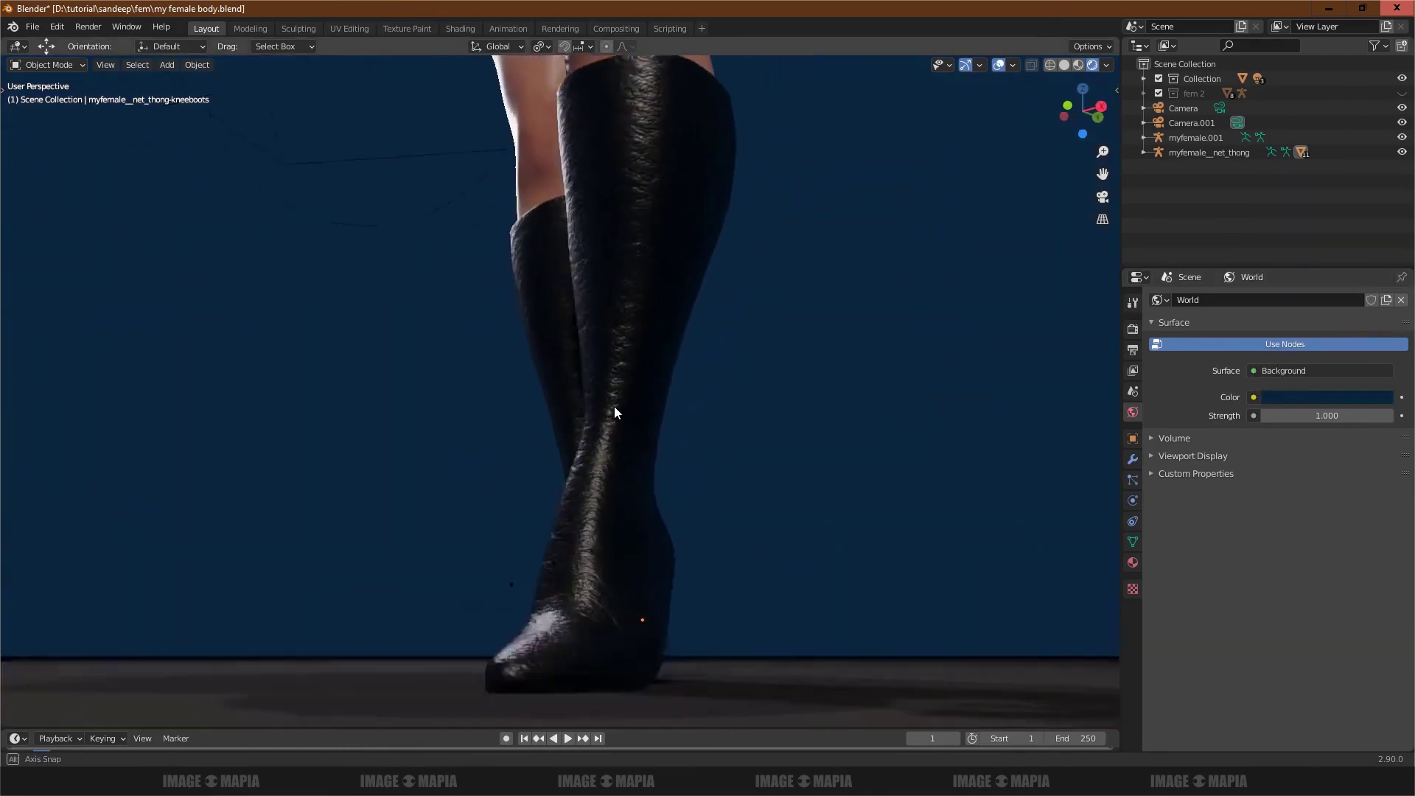
middle_drag(538, 427, 458, 422)
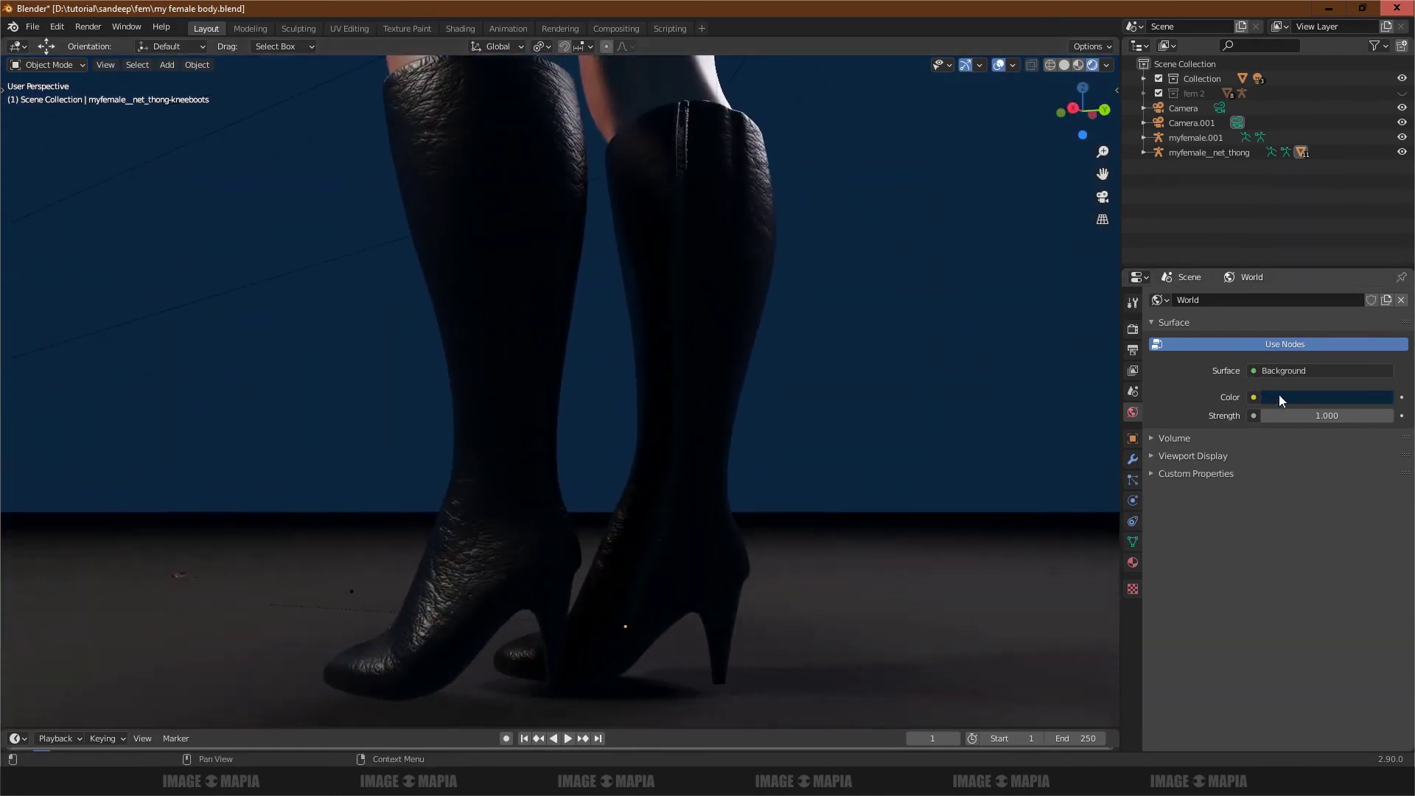
Step: Desaturate the world color to near-neutral grey (H 1.000, S 0.013, V 0.240) and view boots up close
click(1326, 398)
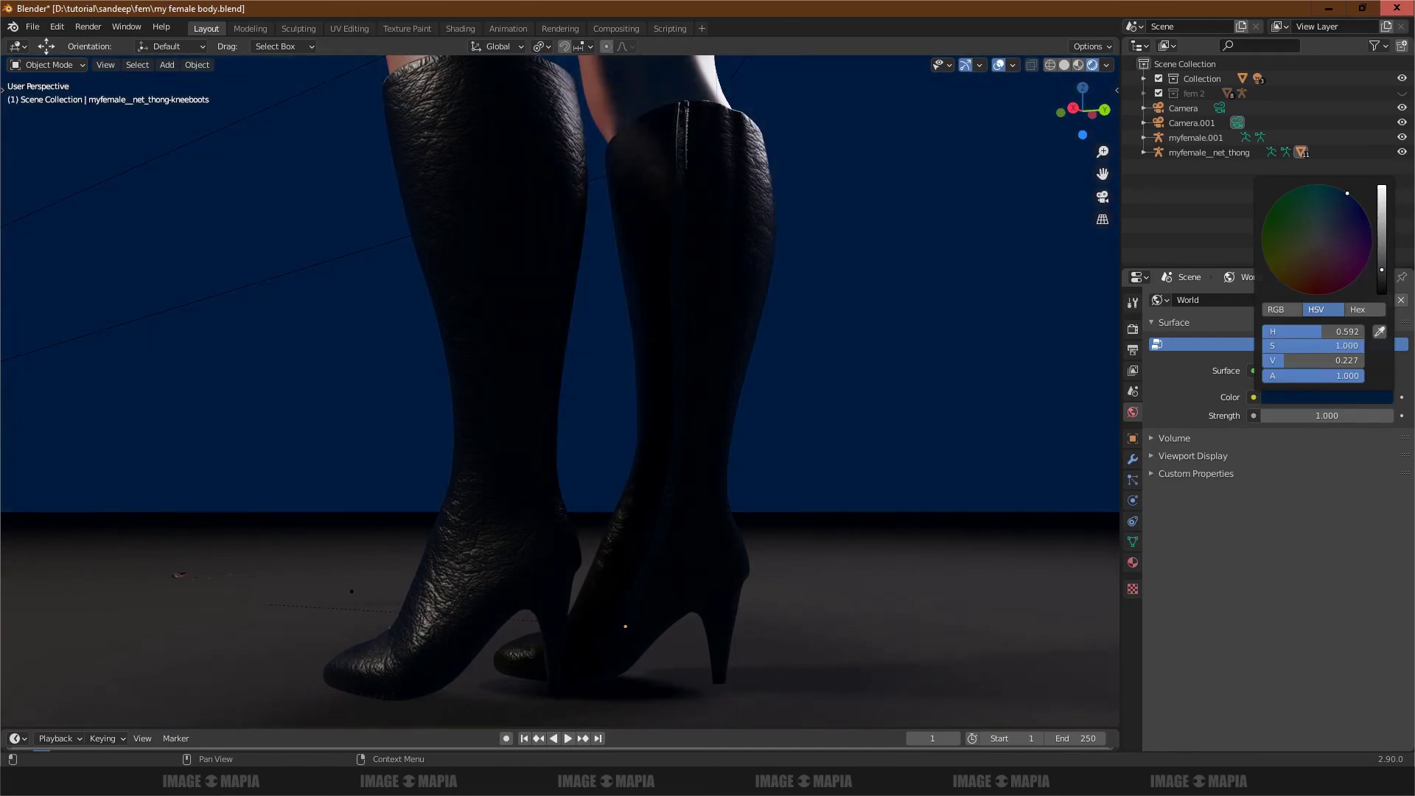
drag(1347, 193, 1318, 238)
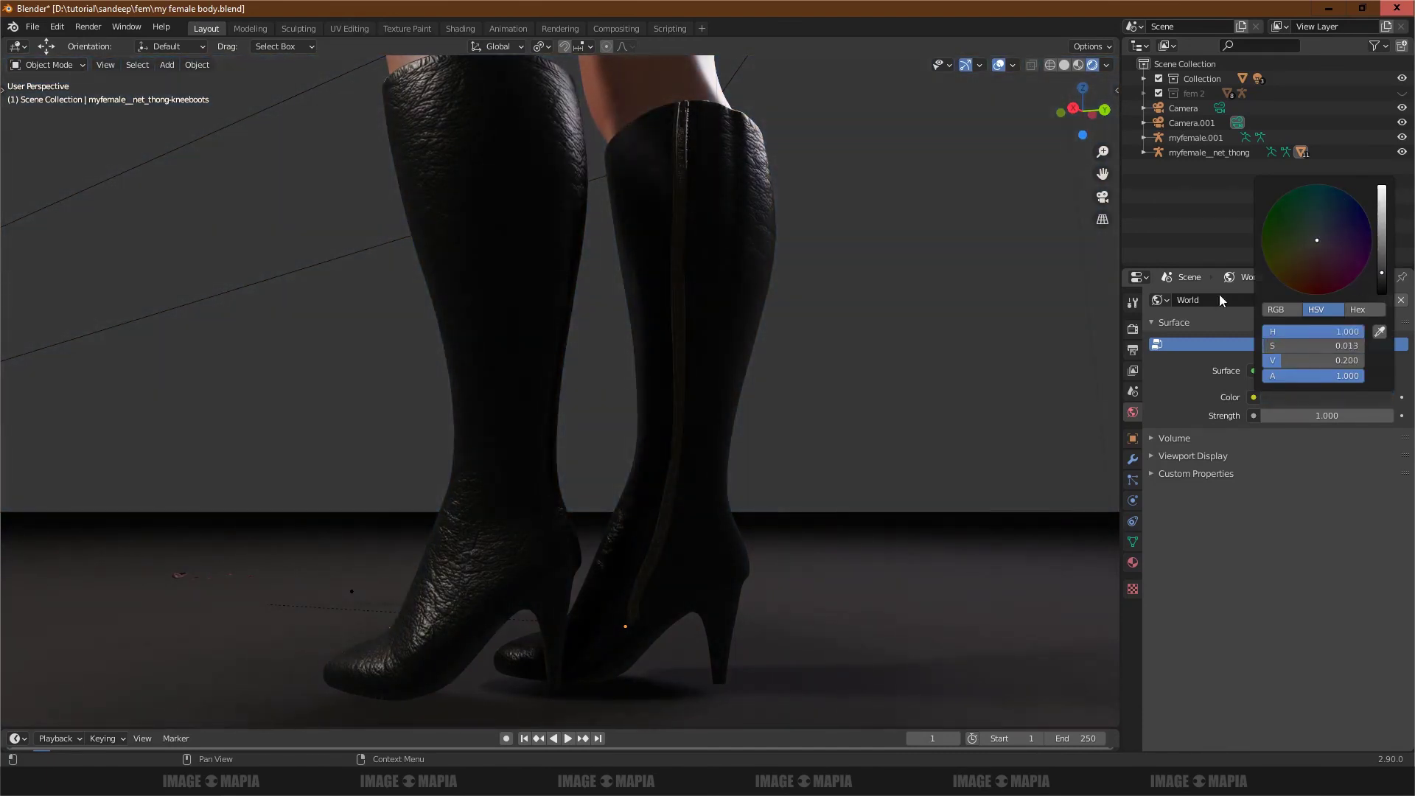
middle_drag(471, 412, 516, 381)
scroll(638, 308, up, 4)
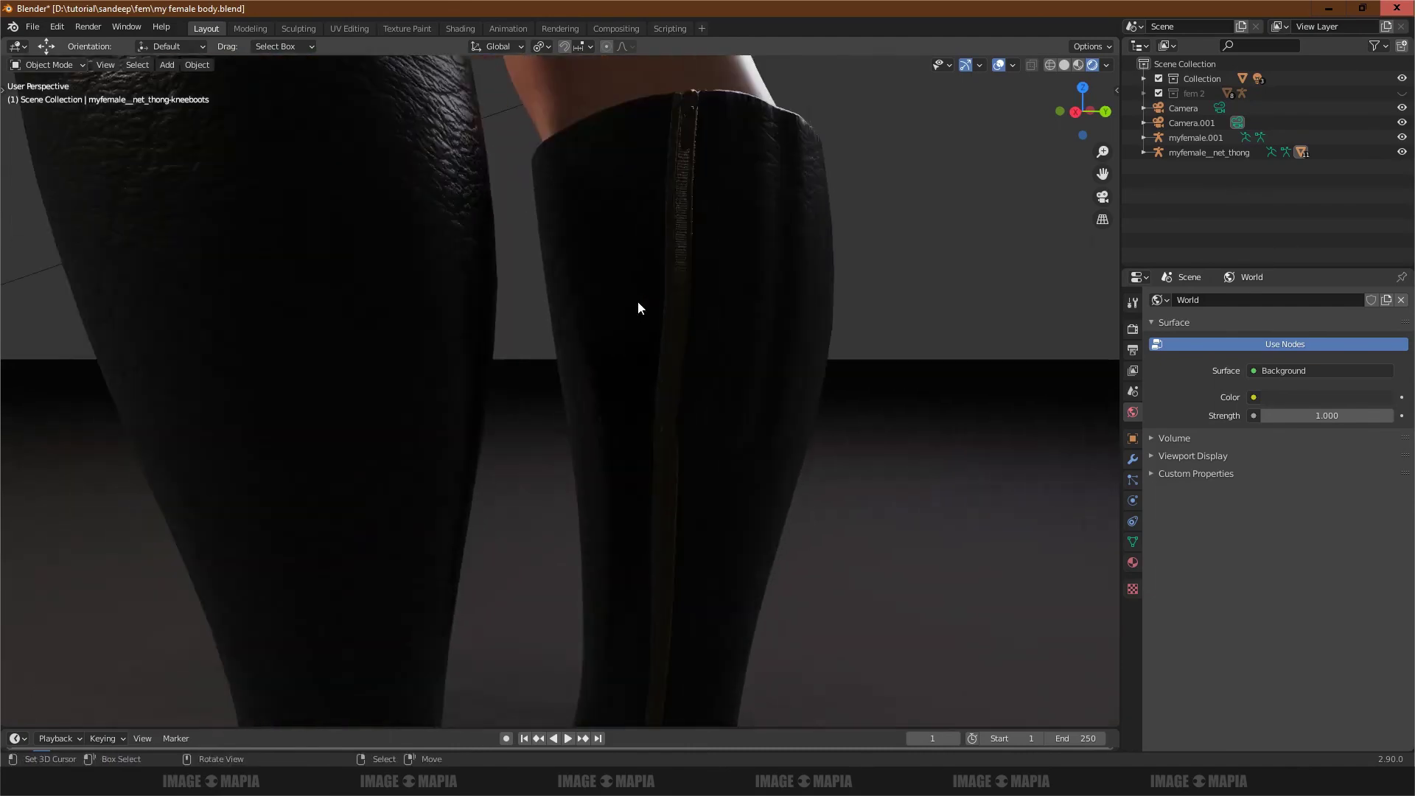
mouse_move(638, 308)
middle_down()
mouse_move(632, 347)
mouse_move(530, 395)
mouse_move(538, 370)
mouse_move(517, 355)
mouse_move(293, 351)
mouse_move(457, 339)
middle_up()
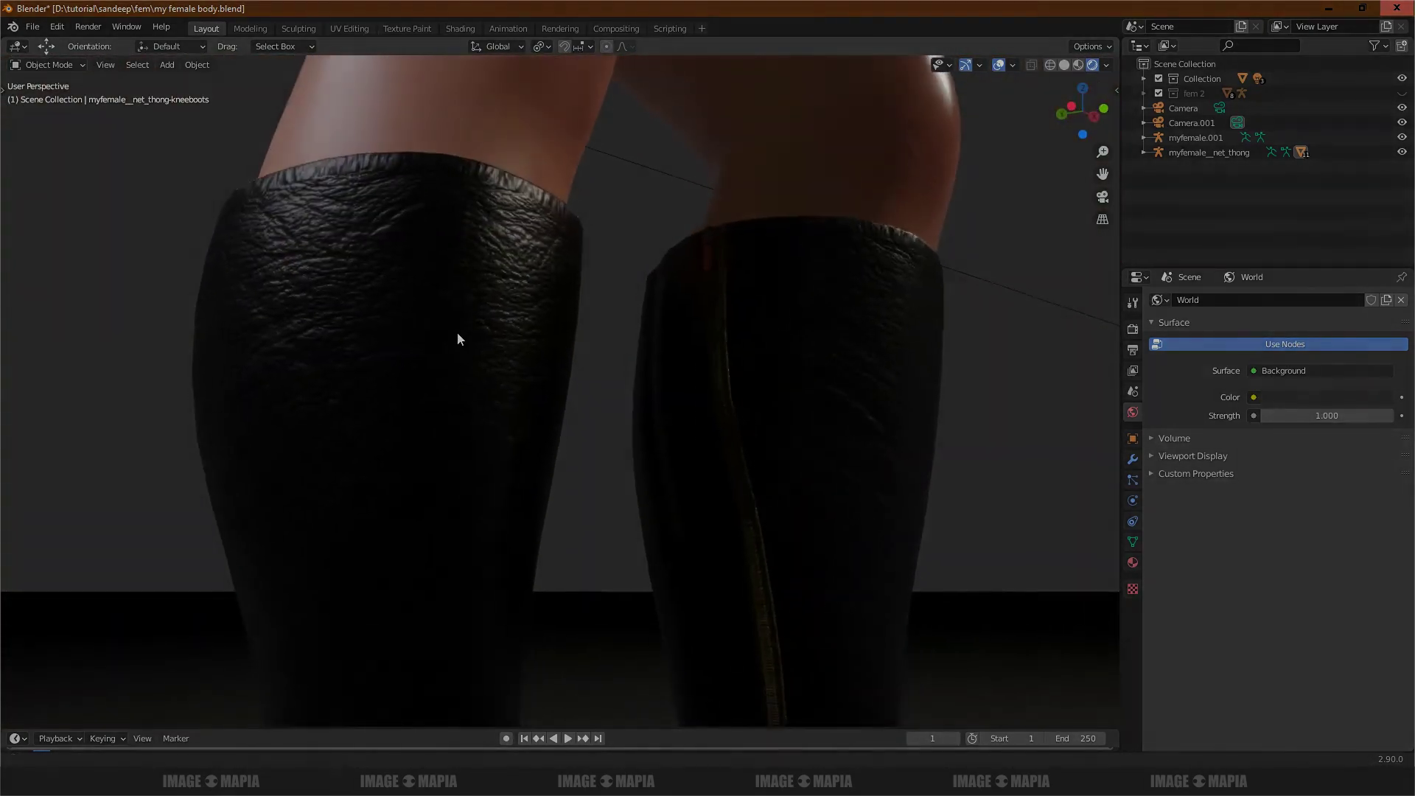